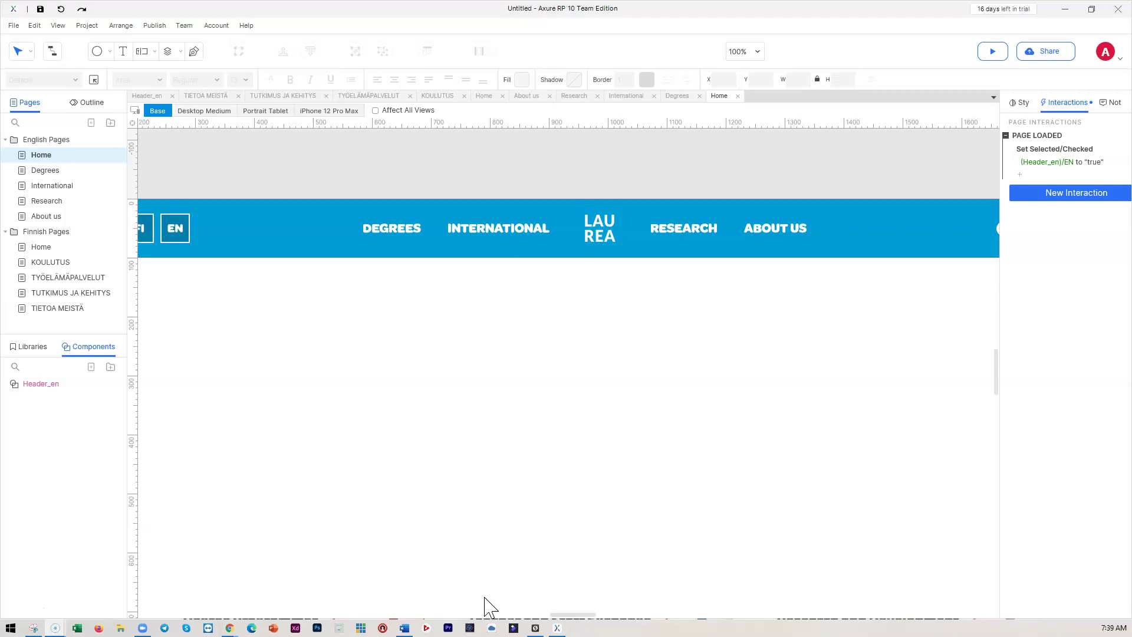
Switch to the Jira project in Chrome and move the "Create landing page carousel" issue to In Progress in the active sprint.
drag(576, 614, 571, 616)
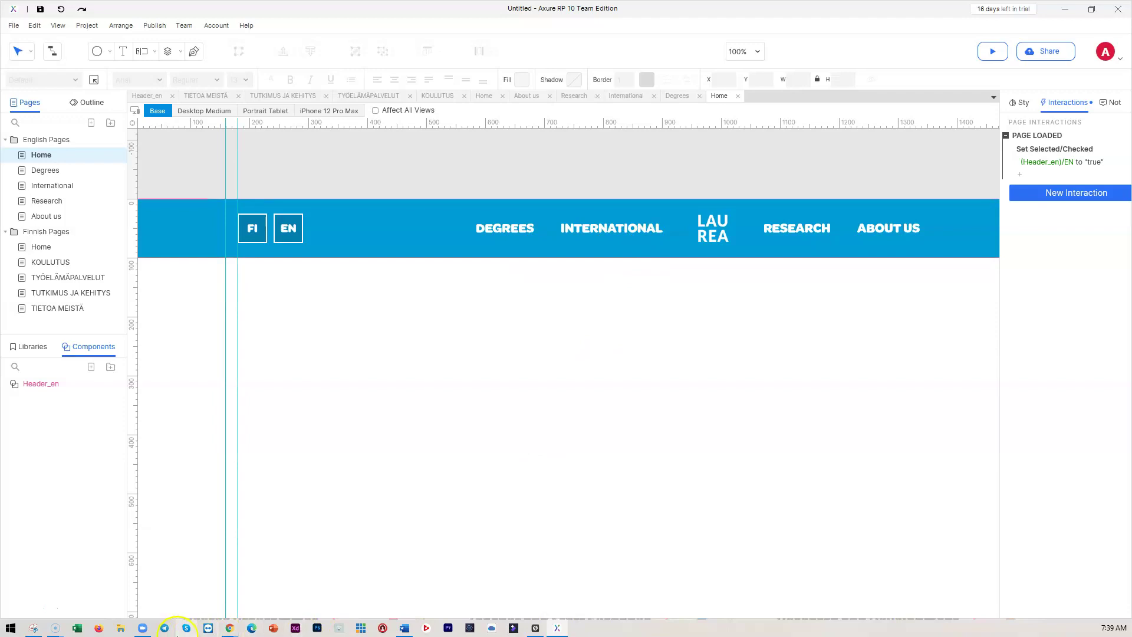
mouse_move(233, 630)
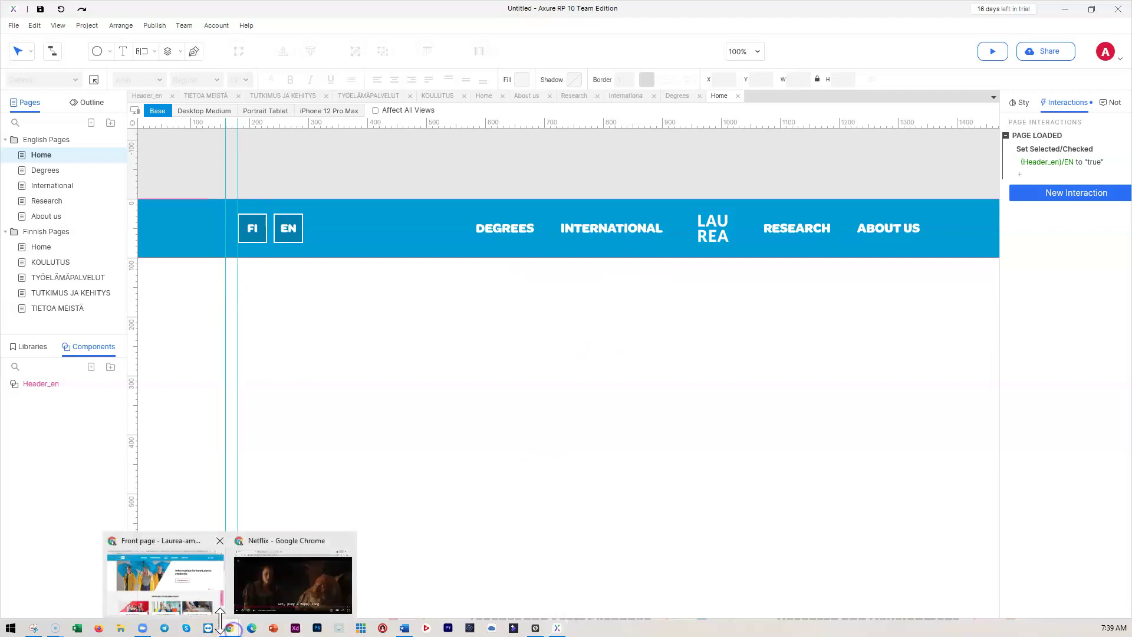
click(168, 587)
click(183, 10)
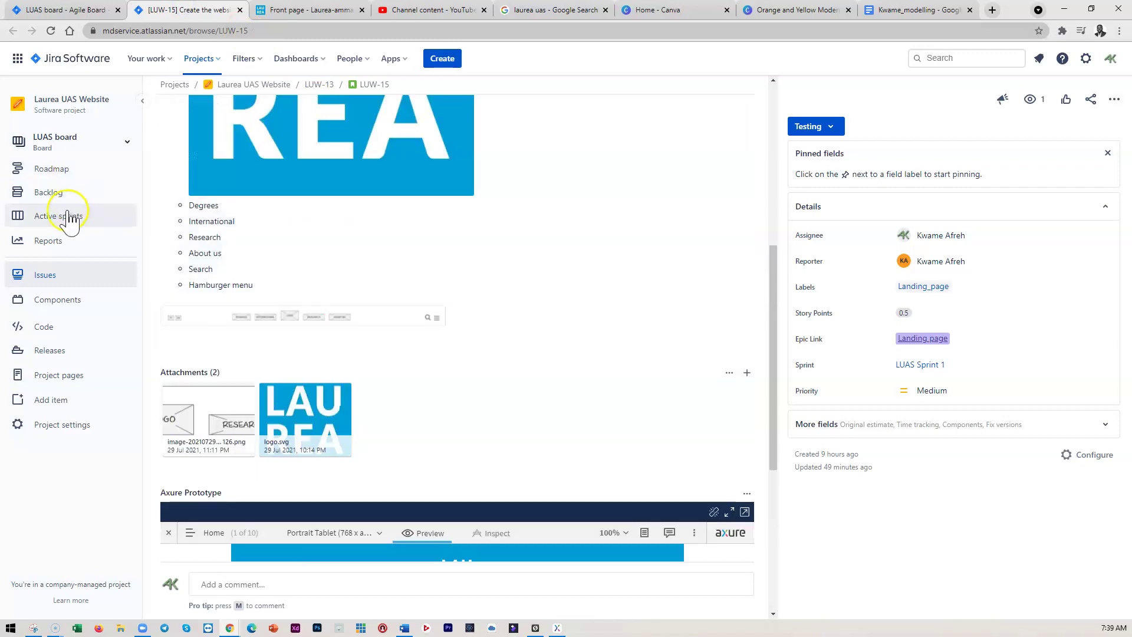
click(62, 216)
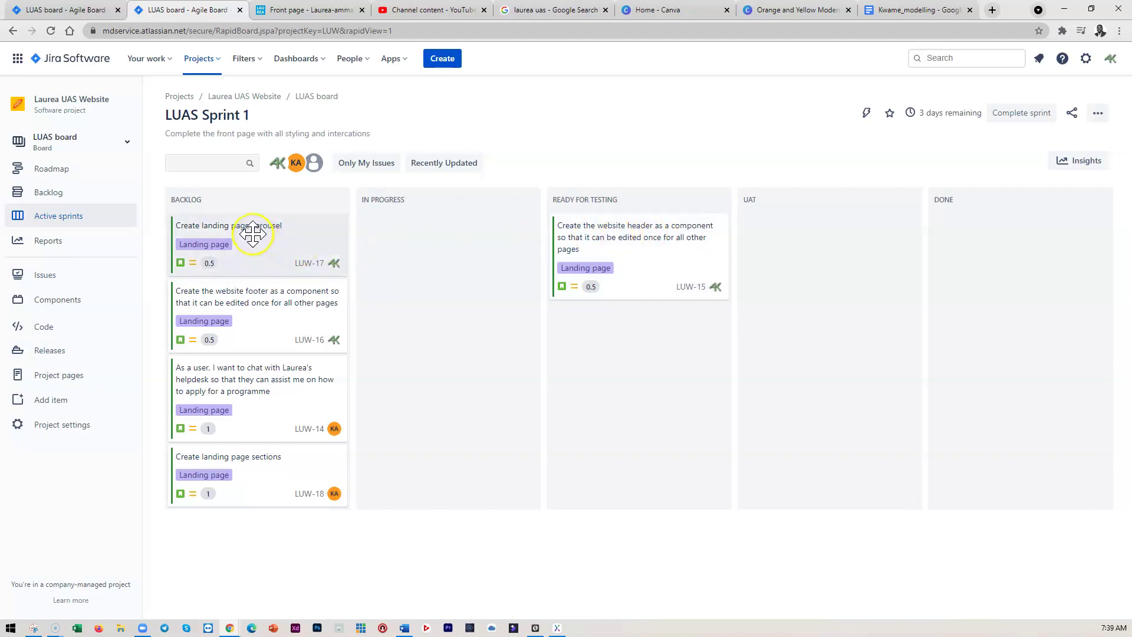
drag(253, 235, 432, 230)
click(450, 223)
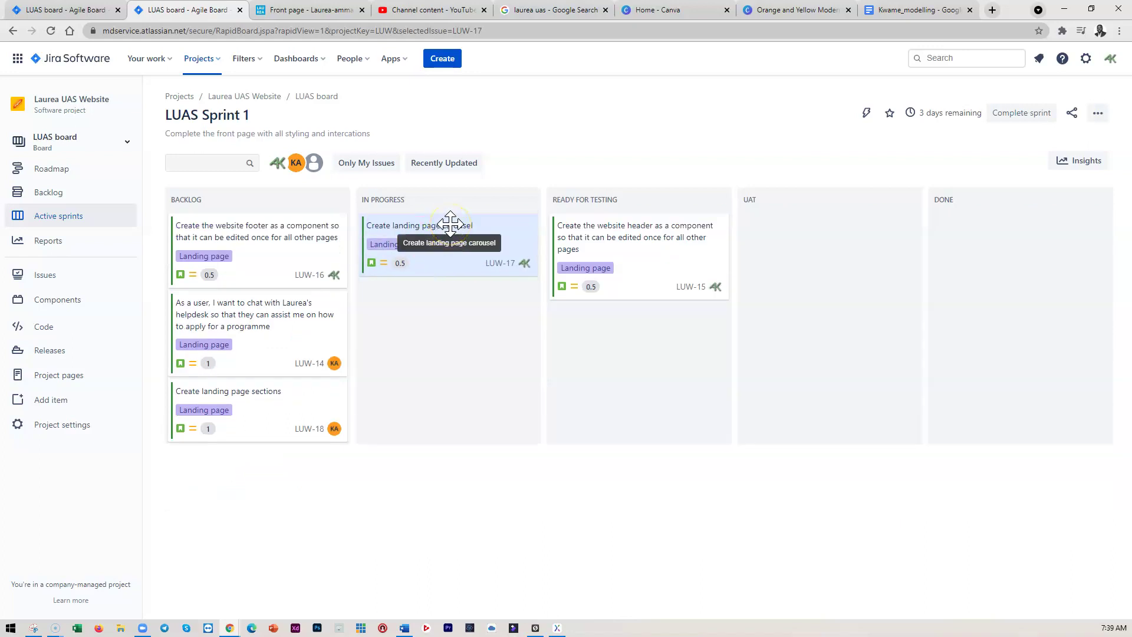
Return to Axure RP and examine the search and hamburger icons in the Home page header.
click(1063, 13)
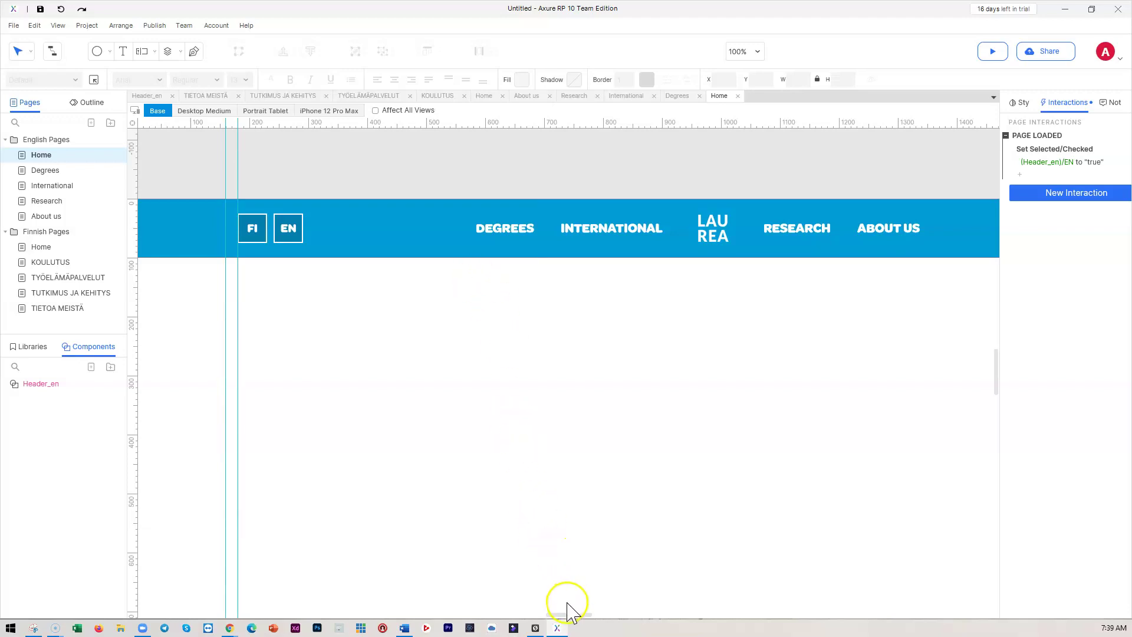
drag(566, 614, 581, 614)
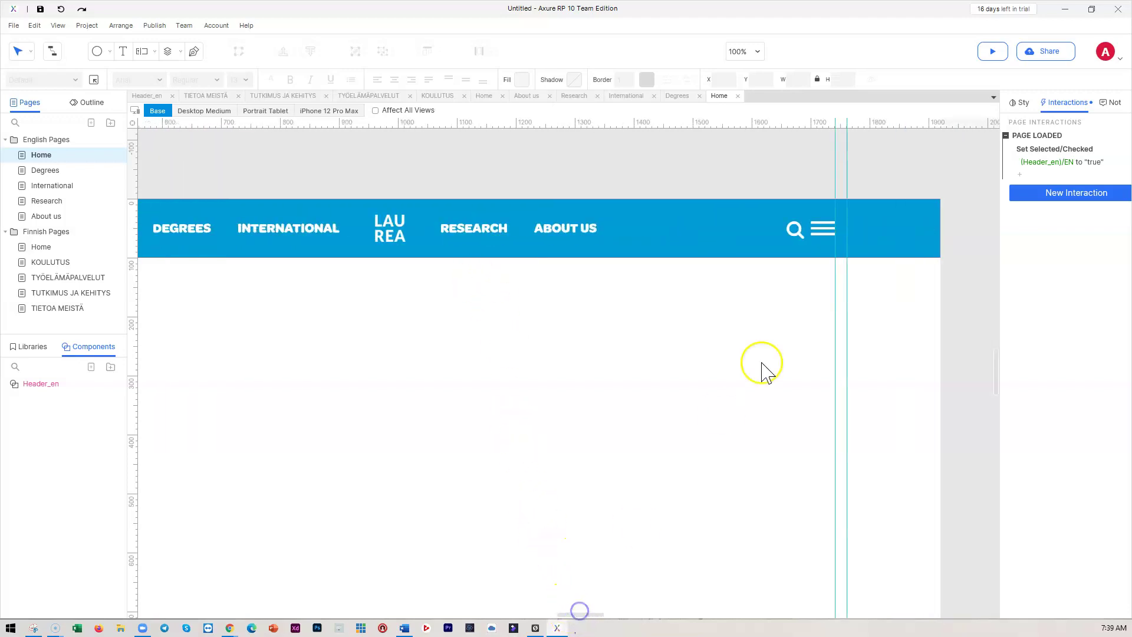
click(808, 224)
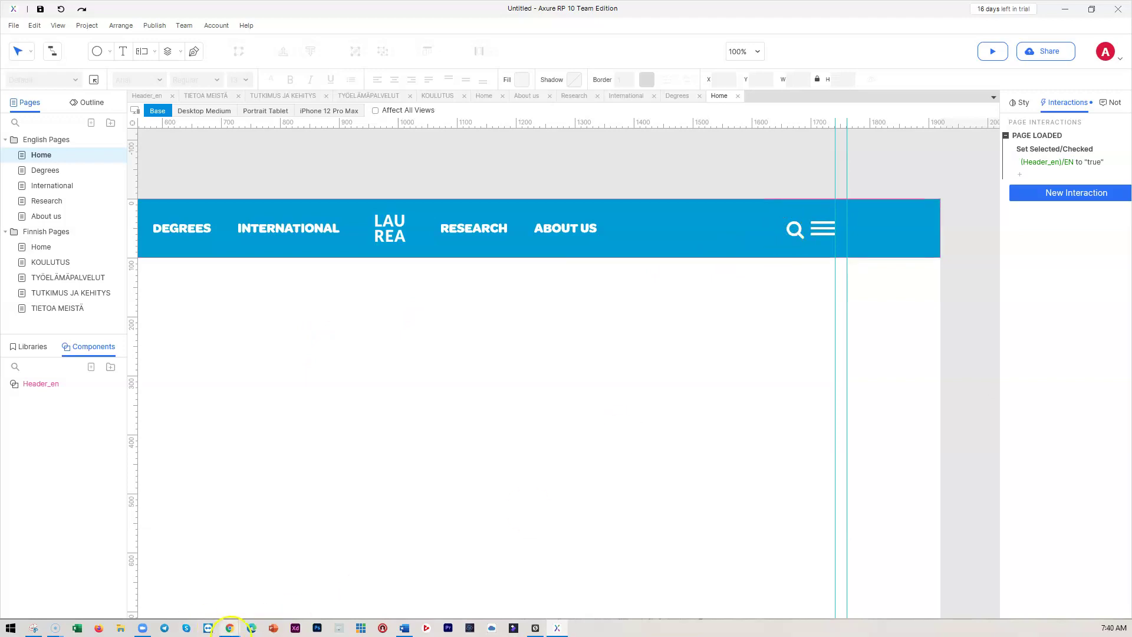
Switch to Chrome and close the YouTube, Canva design, Google Docs and Canva home pages.
mouse_move(232, 630)
click(189, 598)
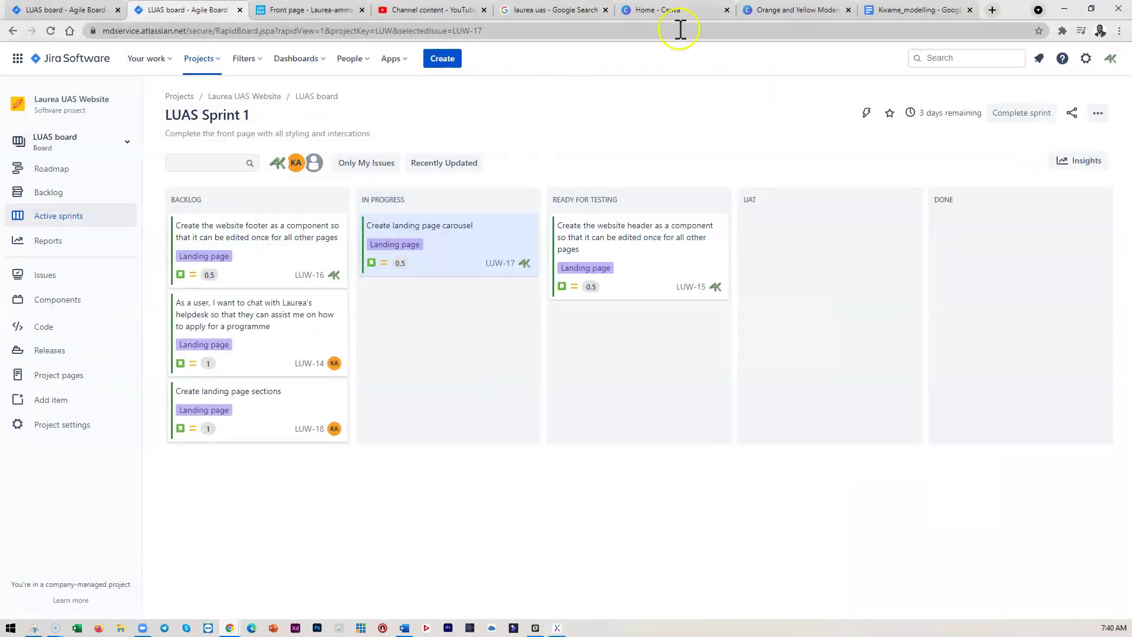
click(484, 10)
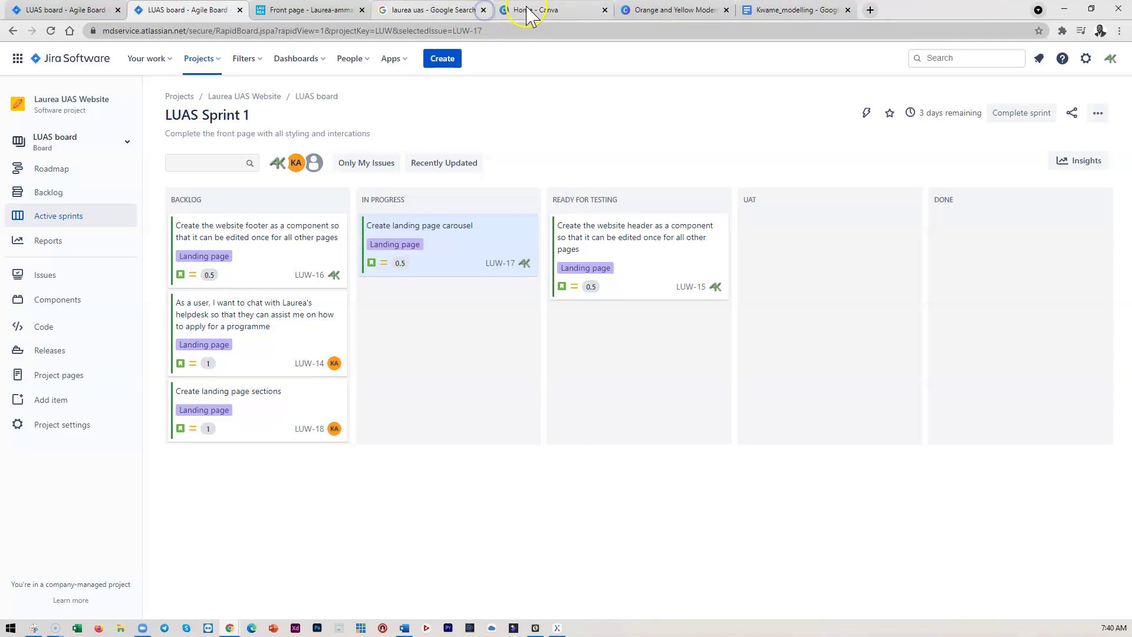
click(675, 14)
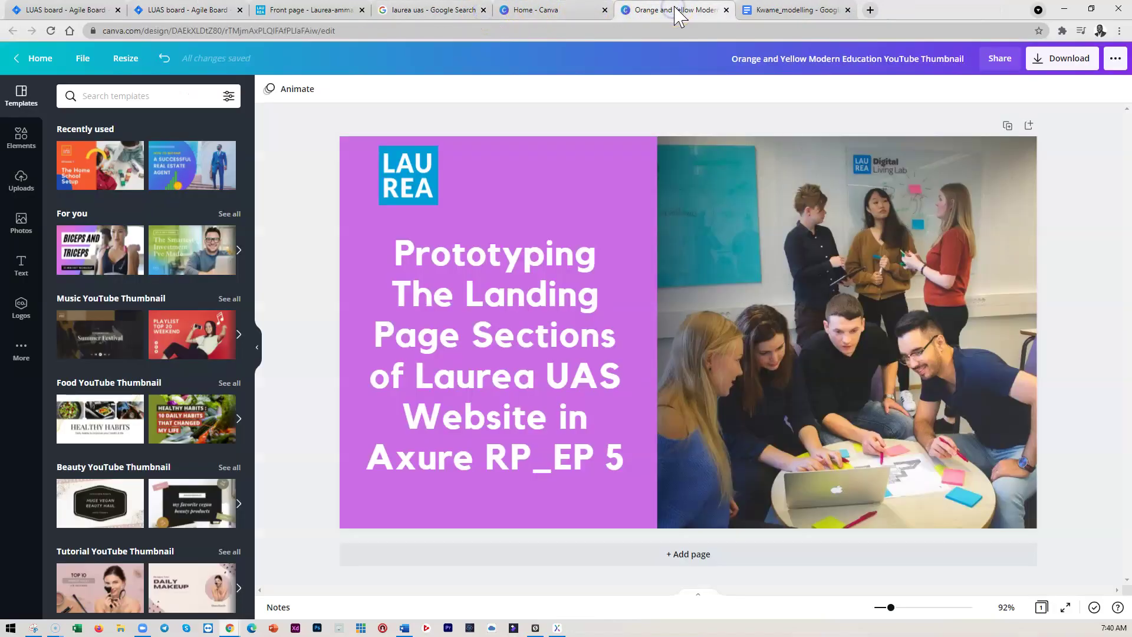
click(726, 10)
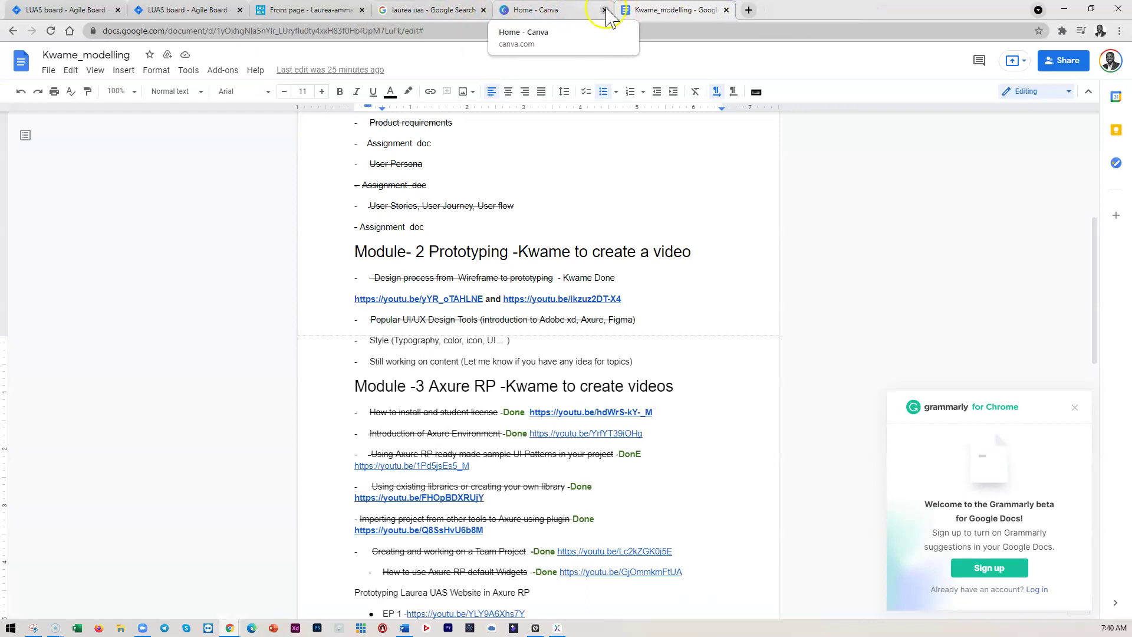
click(725, 10)
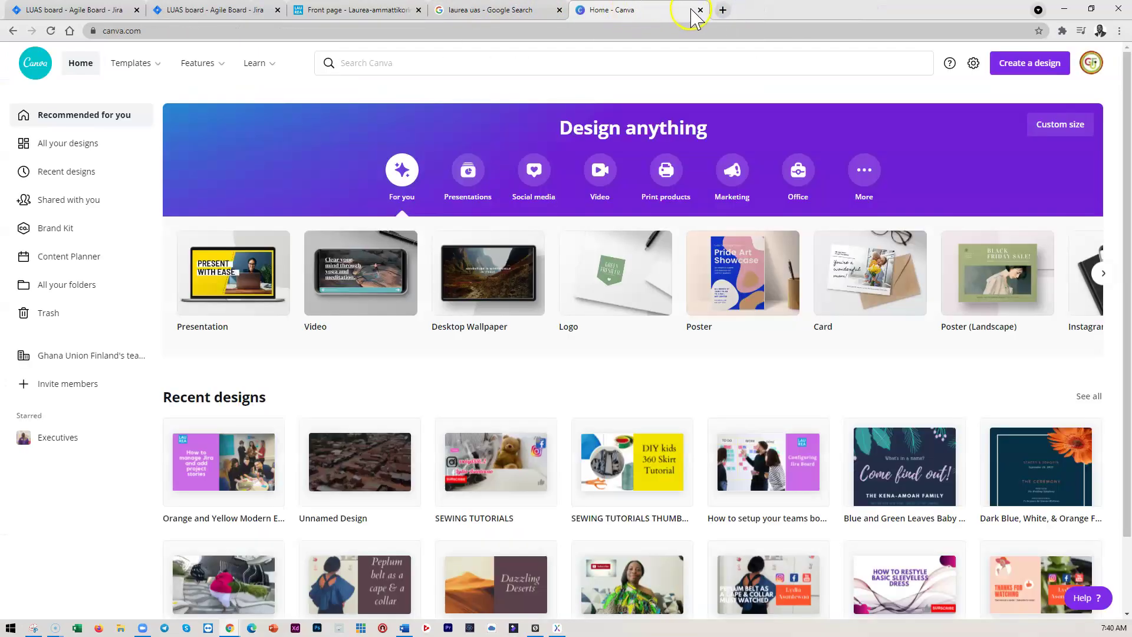
click(700, 10)
Check how the header's search overlay opens and closes on the Laurea front page and the Degrees page.
click(342, 18)
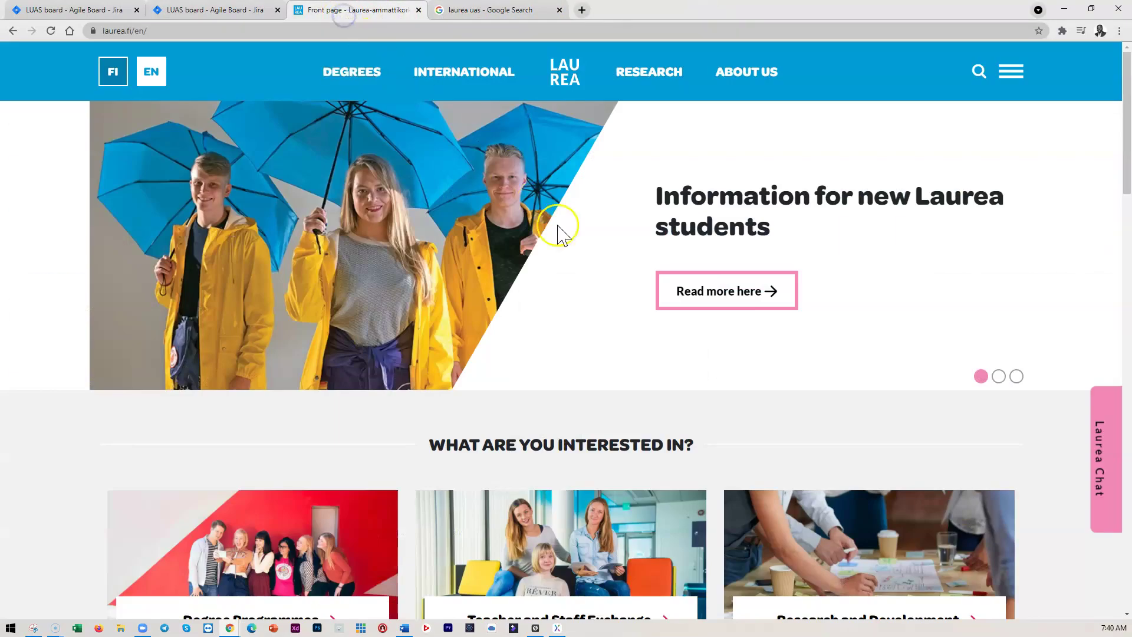
click(976, 70)
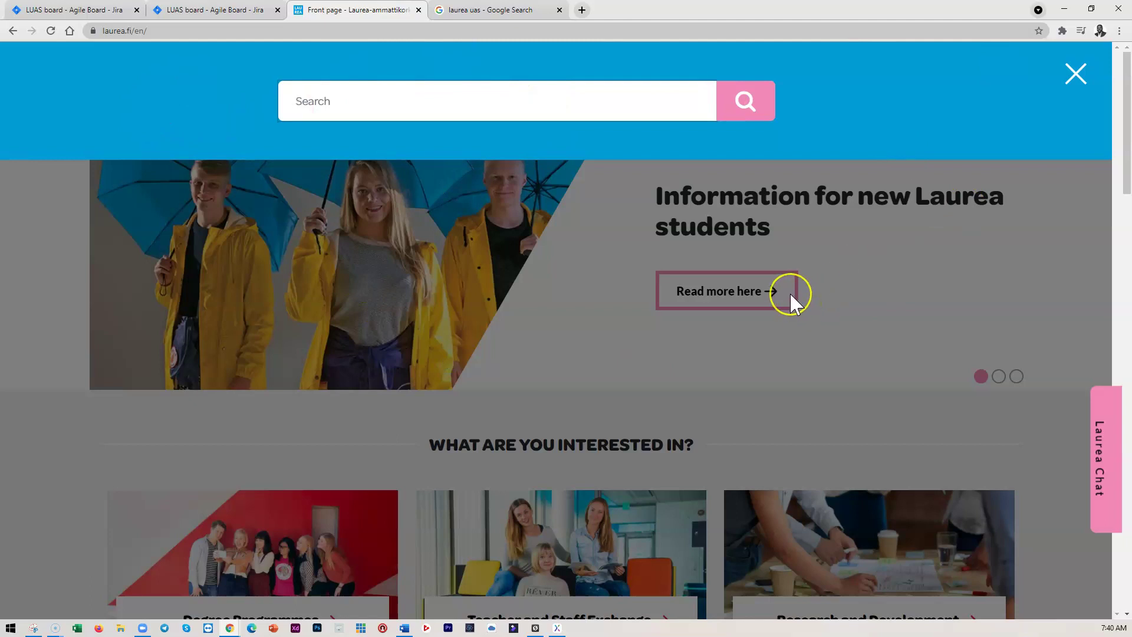
click(1078, 74)
click(1079, 75)
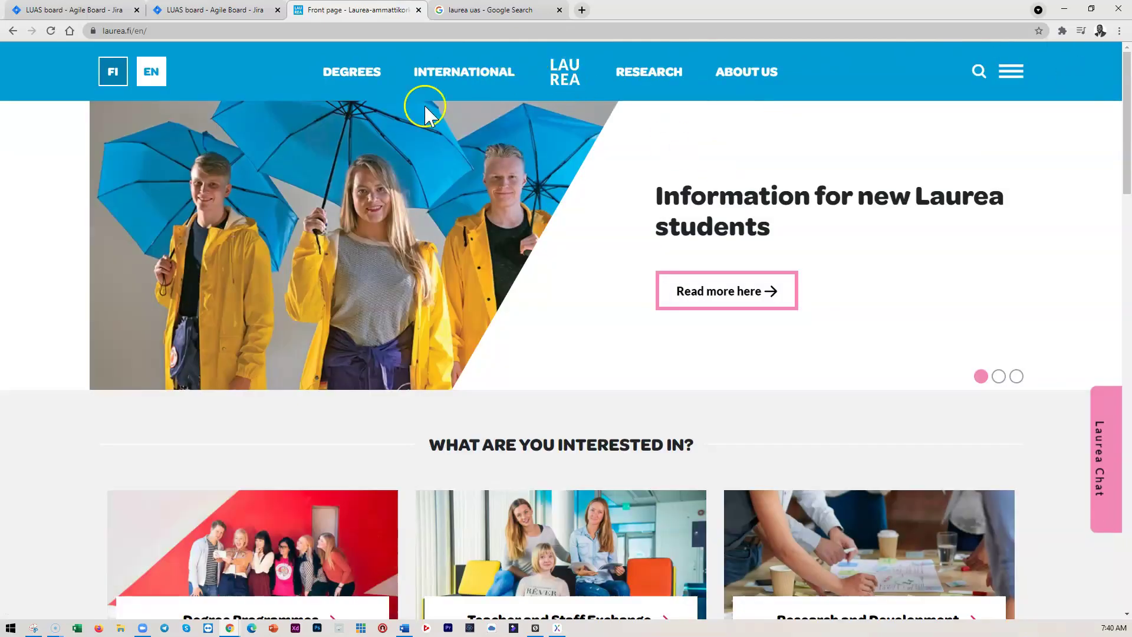
click(354, 66)
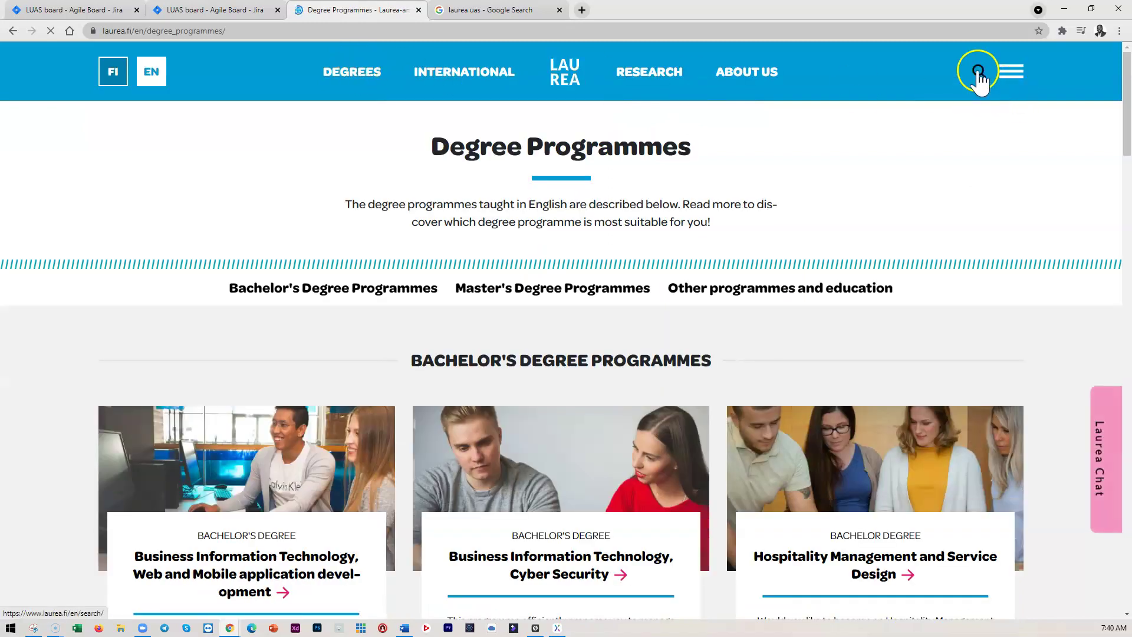
click(978, 71)
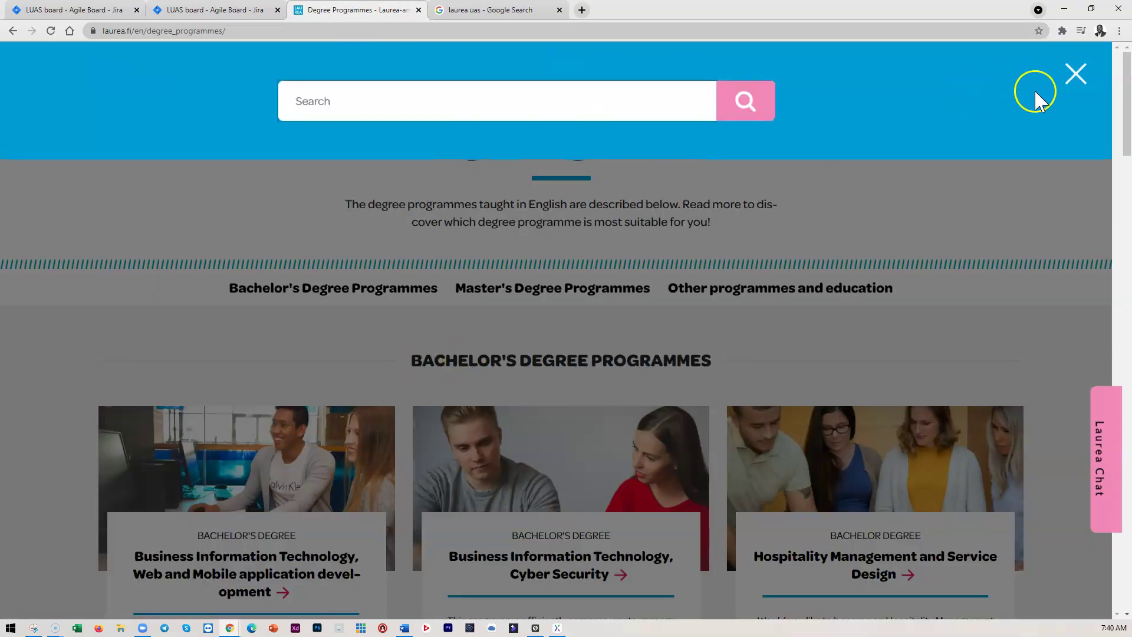
click(1074, 74)
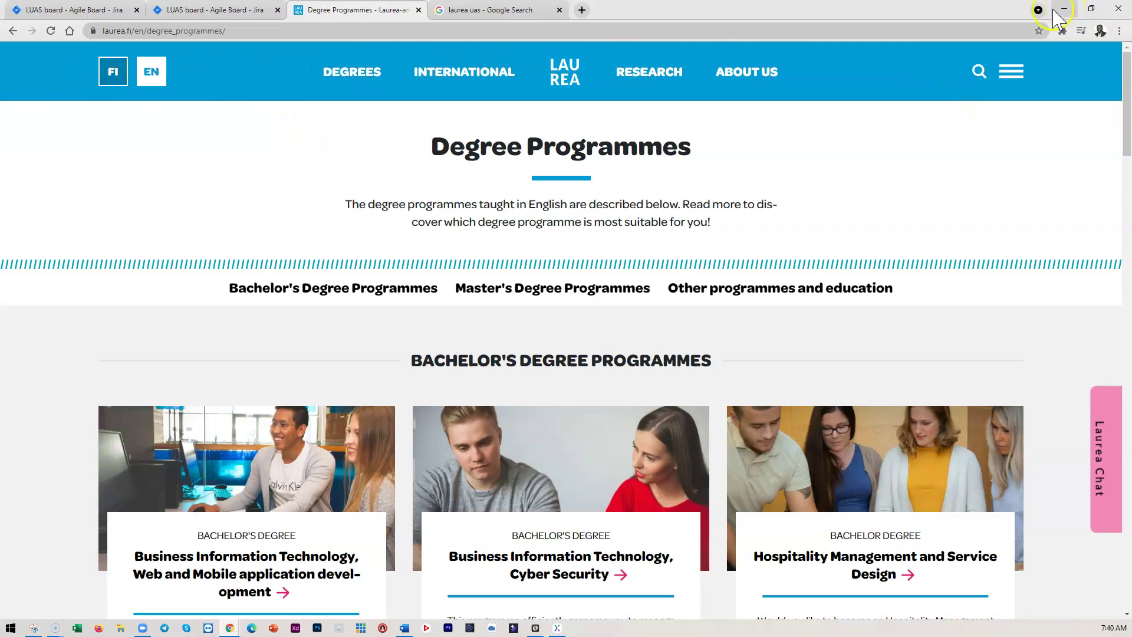
Inspect the header's search icon on the Degree Programmes page with the browser's element inspector and open the search overlay.
click(34, 629)
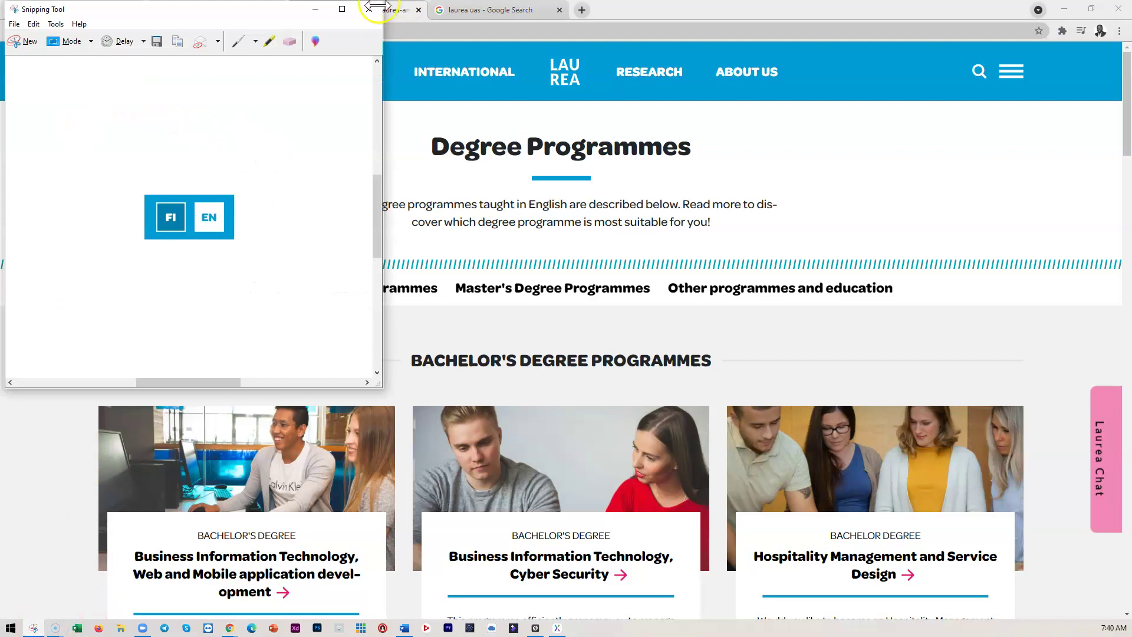
click(315, 9)
right_click(52, 320)
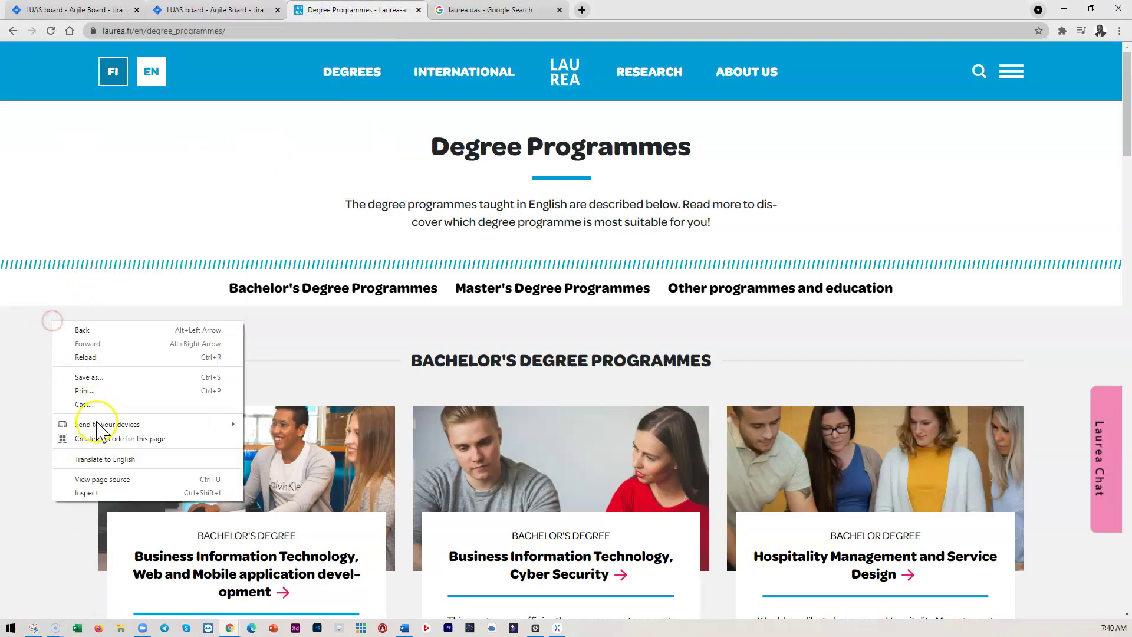
click(87, 492)
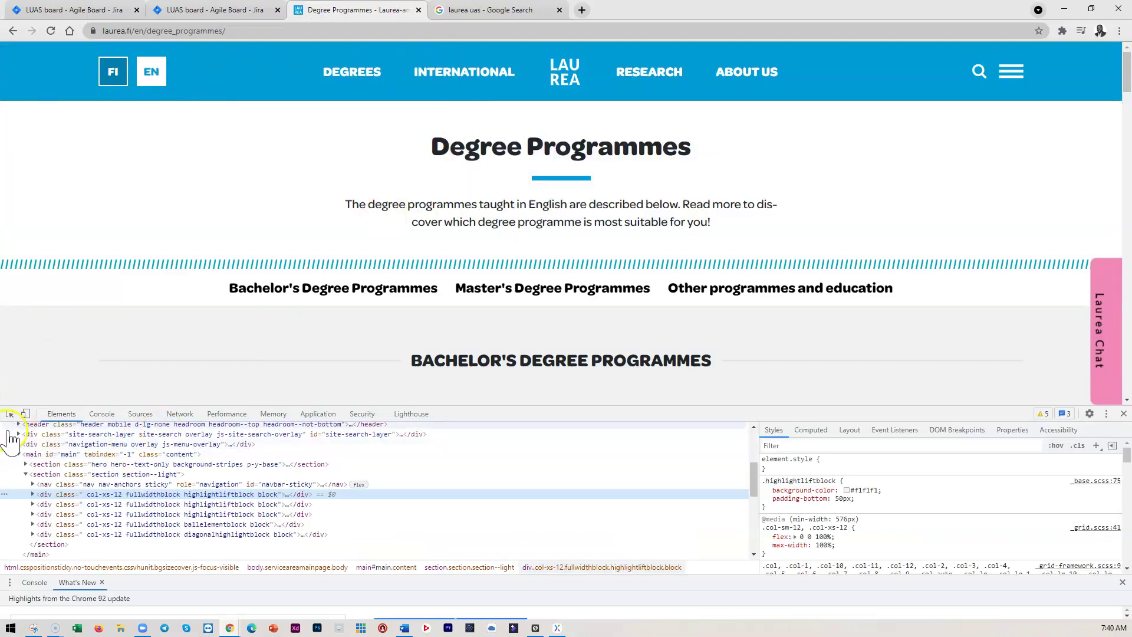
click(12, 414)
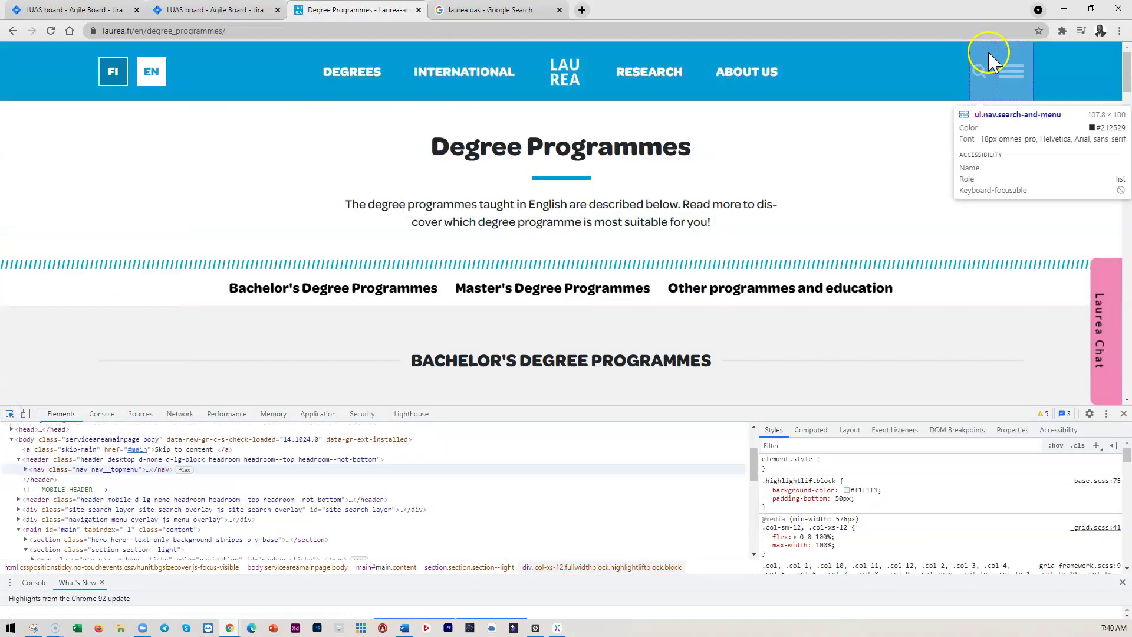
click(979, 71)
click(980, 67)
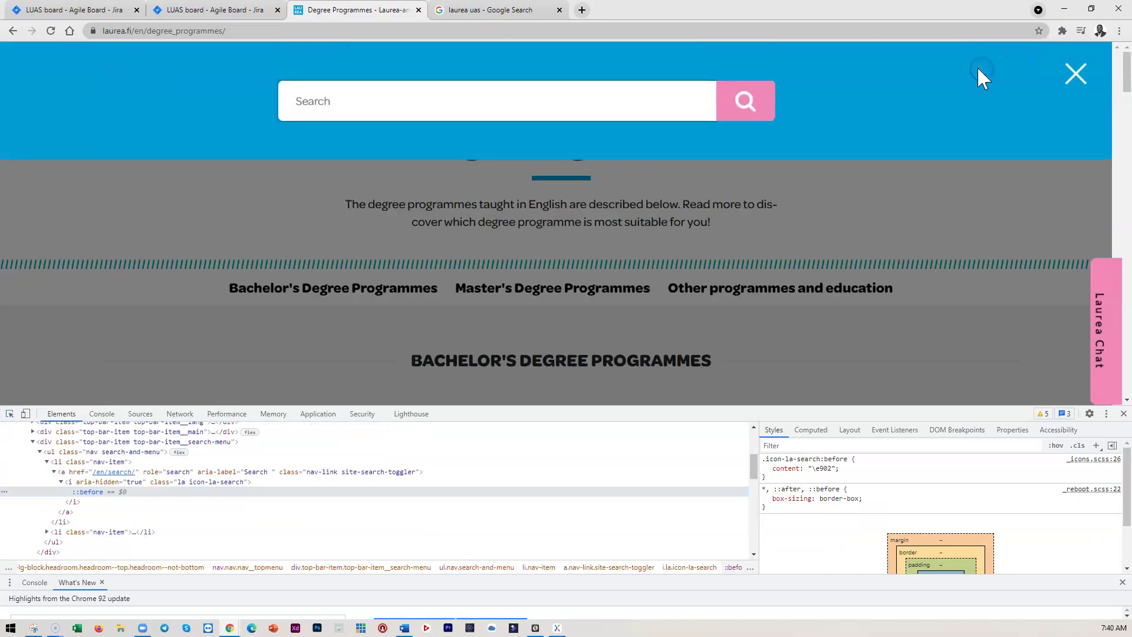
Inspect the dimensions and styling of the search overlay's form, controls group, input field and close button.
click(10, 414)
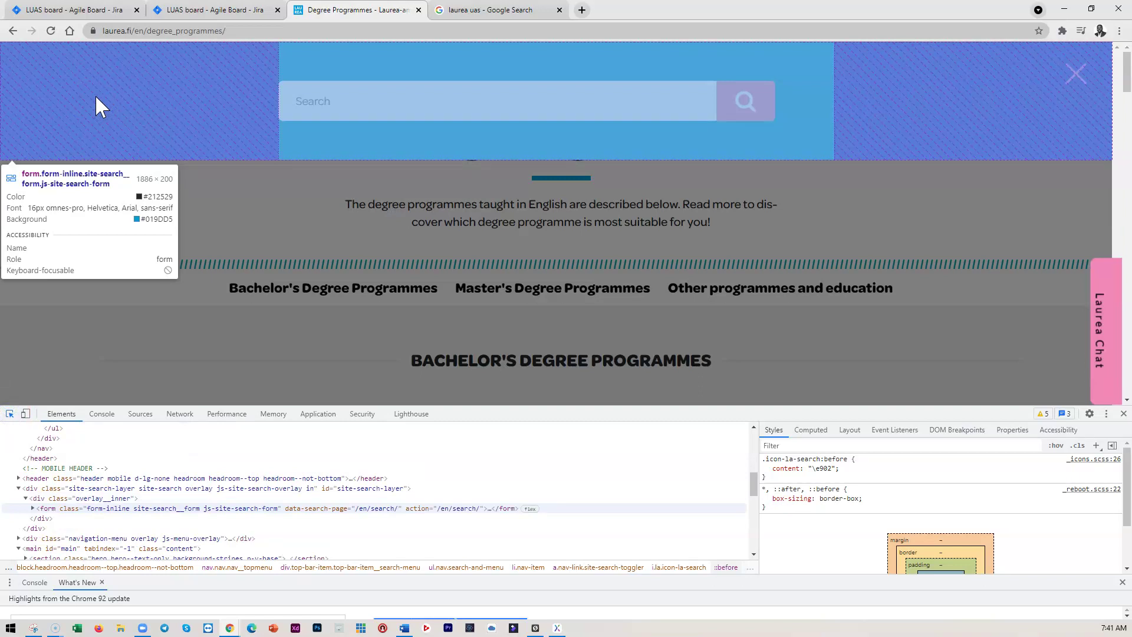
click(379, 95)
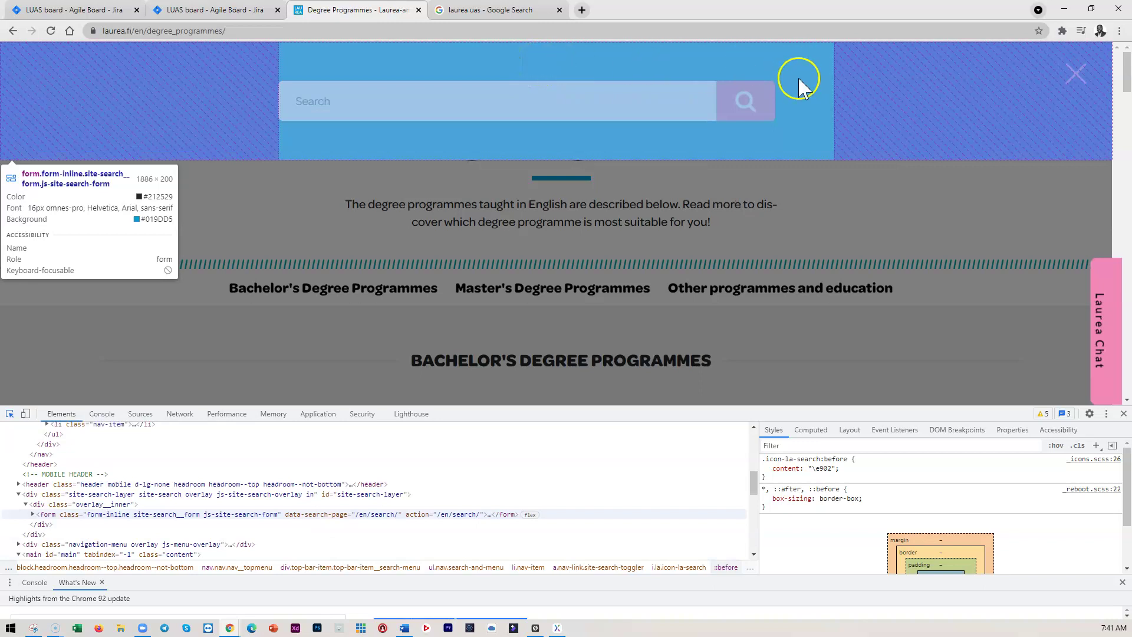
click(803, 96)
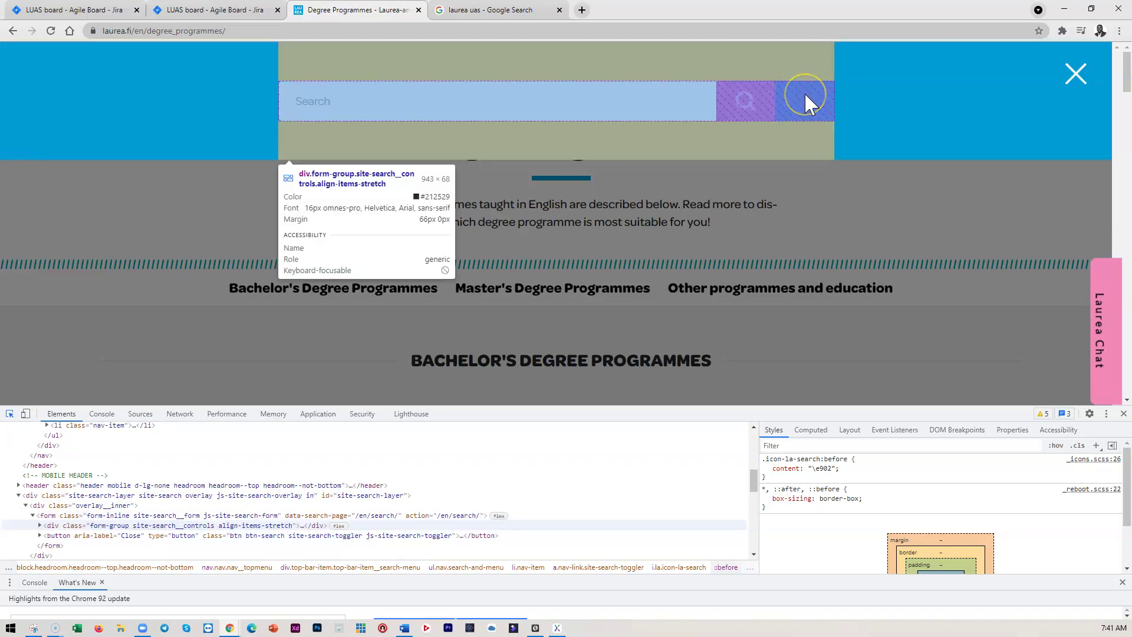
drag(799, 92, 689, 98)
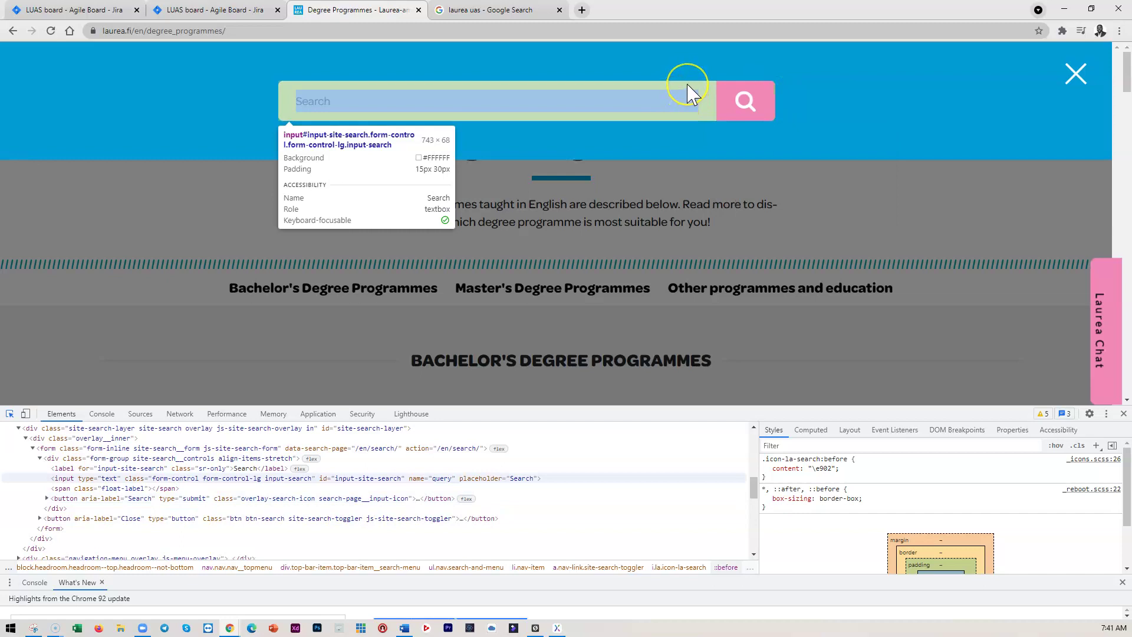
drag(682, 88, 787, 93)
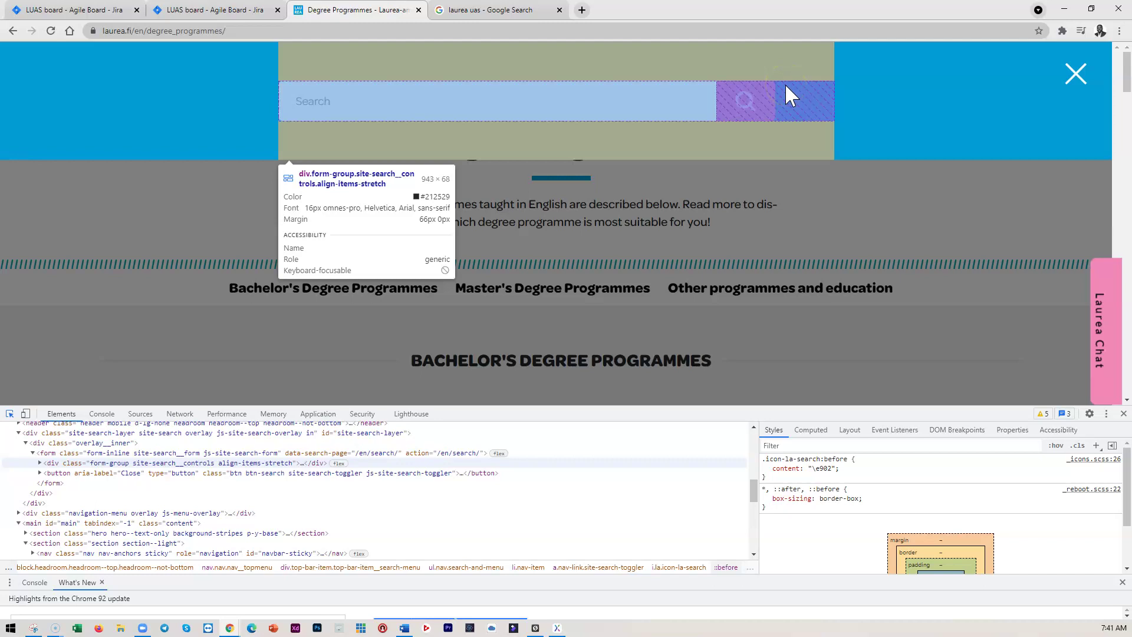
drag(784, 84, 1085, 76)
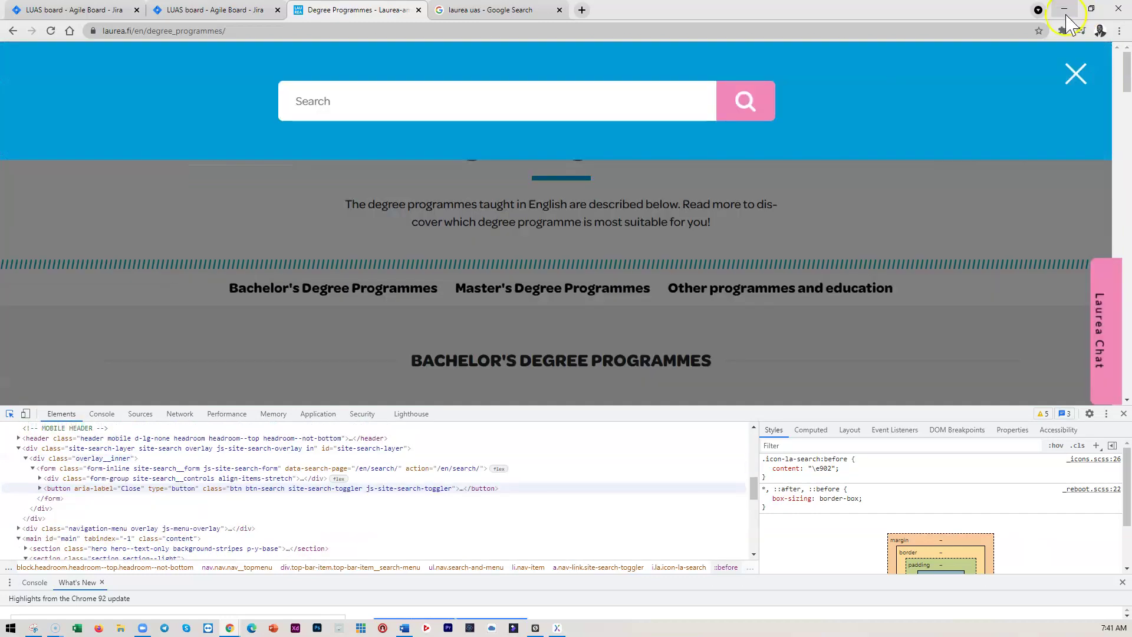
Switch back to Axure RP and open the Header_en component for editing.
click(1064, 9)
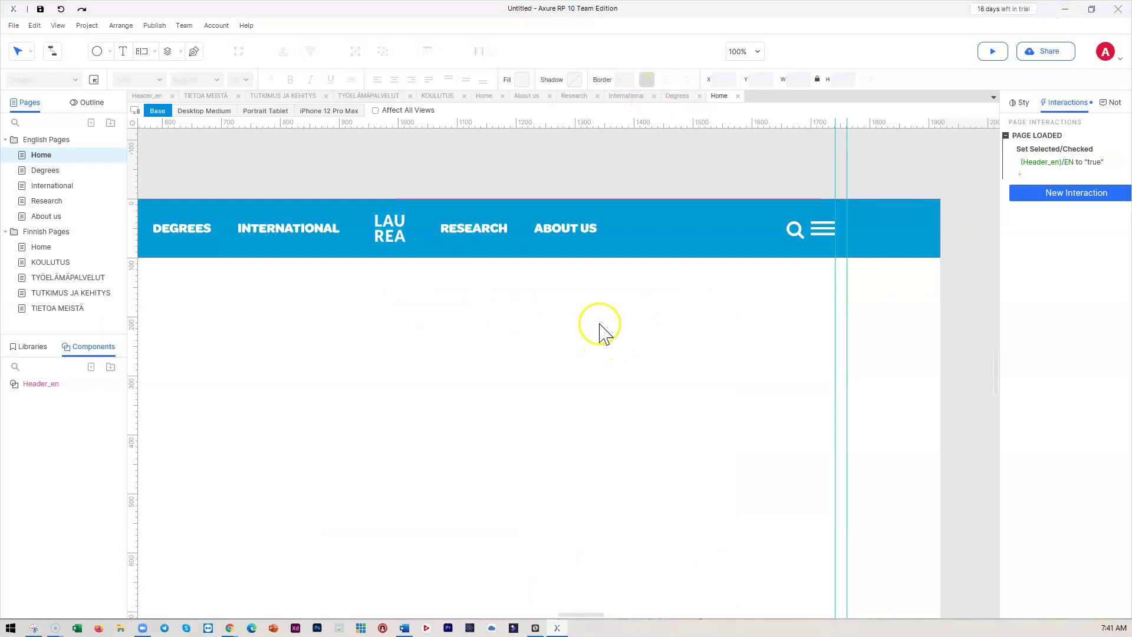
click(48, 390)
double_click(47, 389)
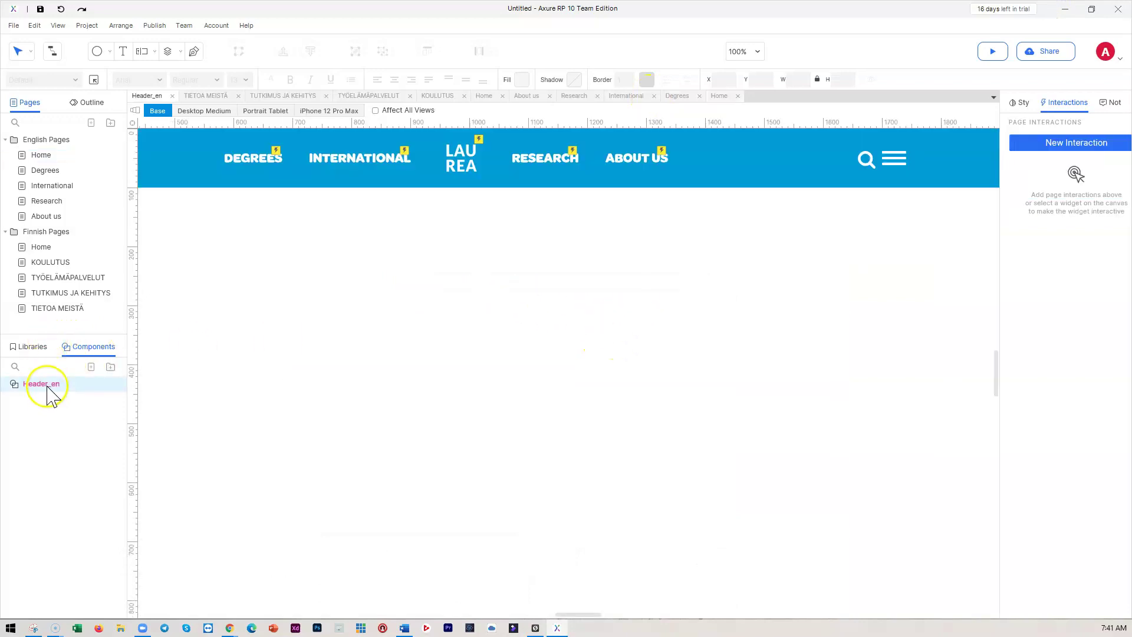
scroll(577, 613, left, 5)
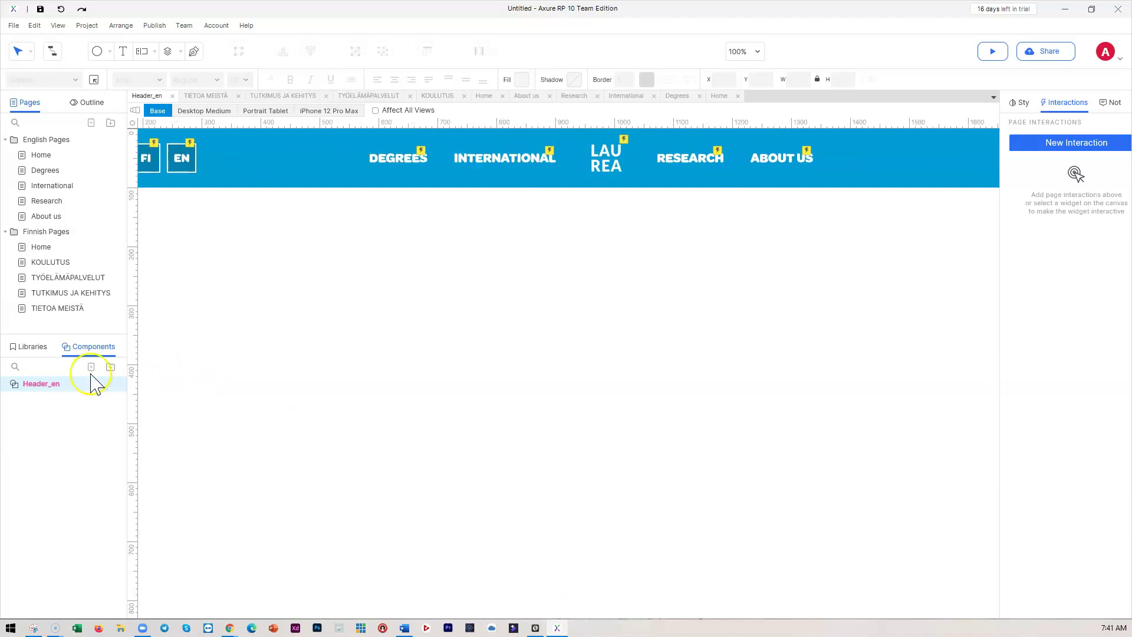
Place Box 2 from the Laurea Style Guide library over the header at X 0, Y 0.
click(36, 347)
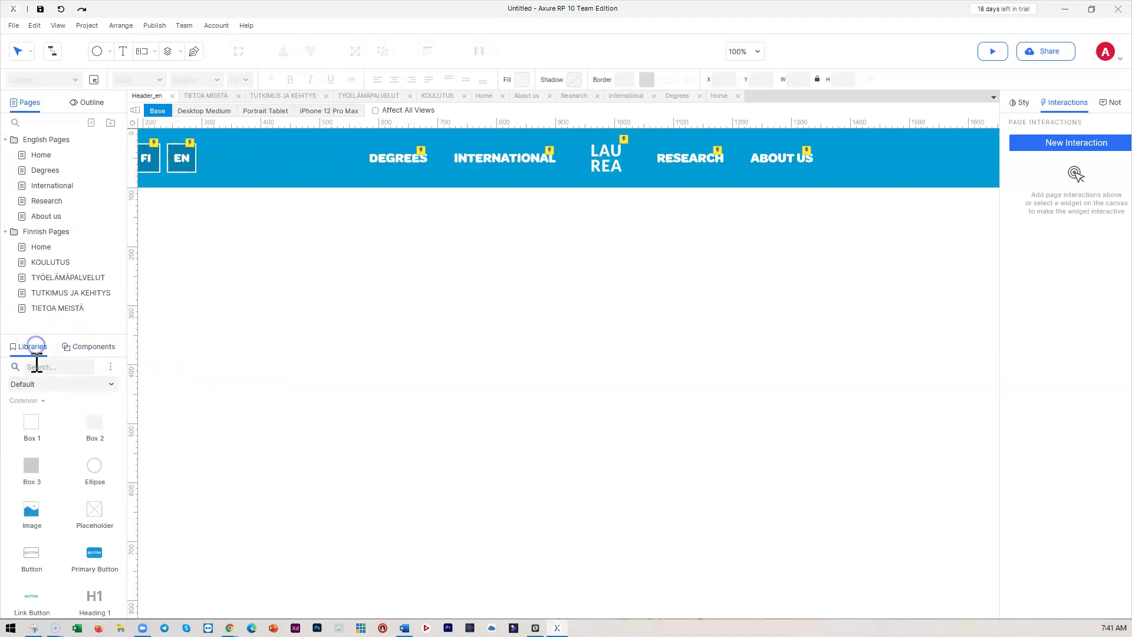
click(52, 386)
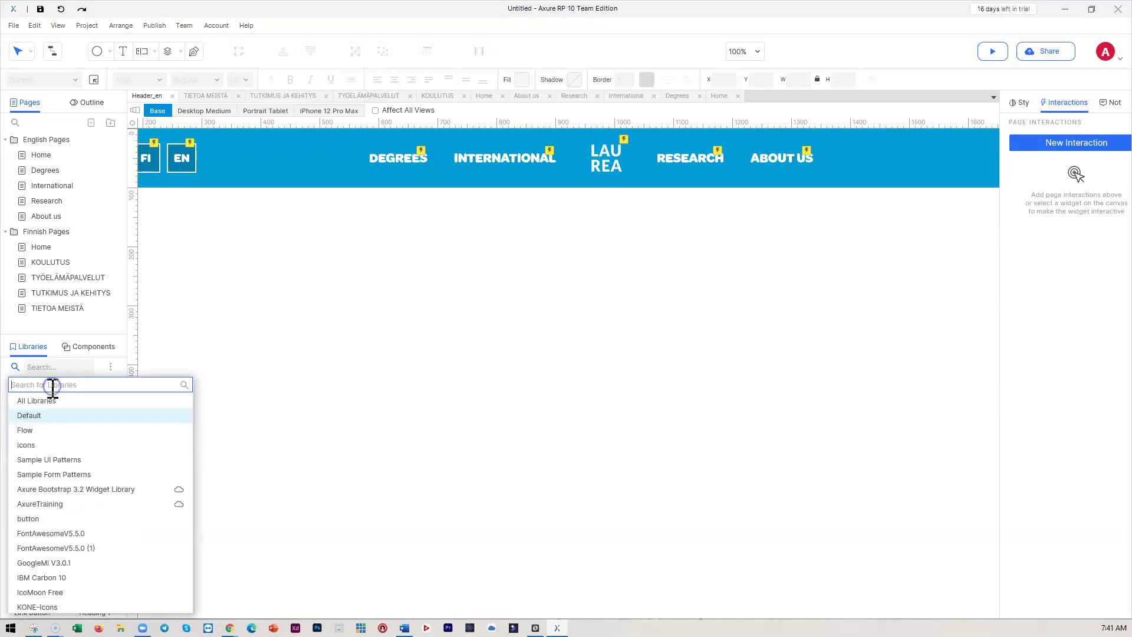
scroll(77, 563, down, 3)
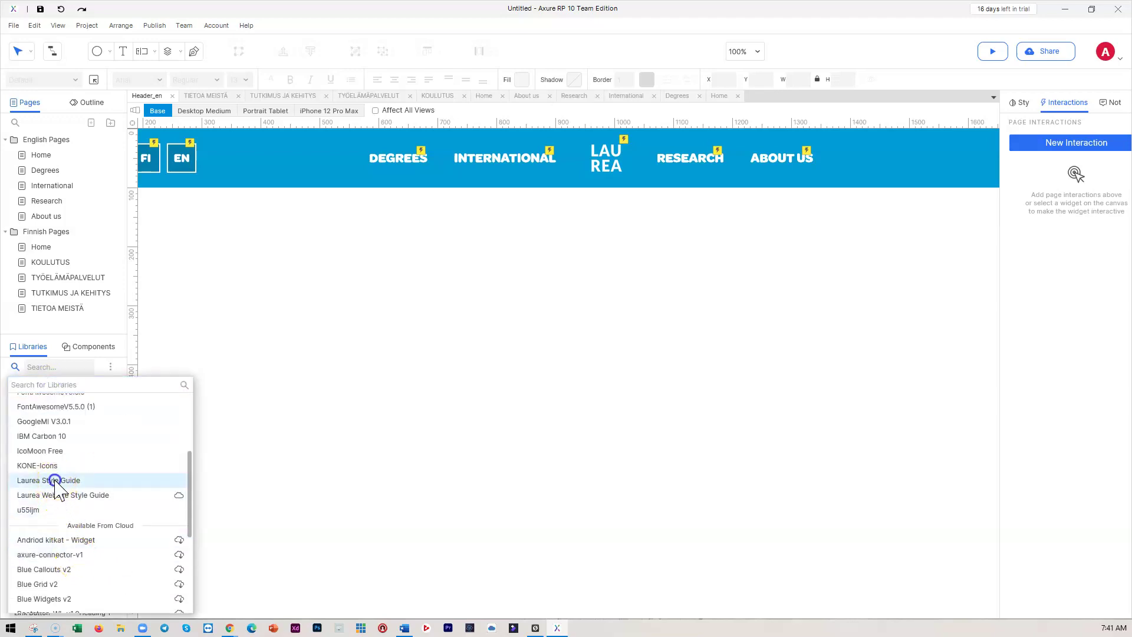
click(89, 480)
drag(97, 510, 361, 241)
drag(568, 616, 562, 615)
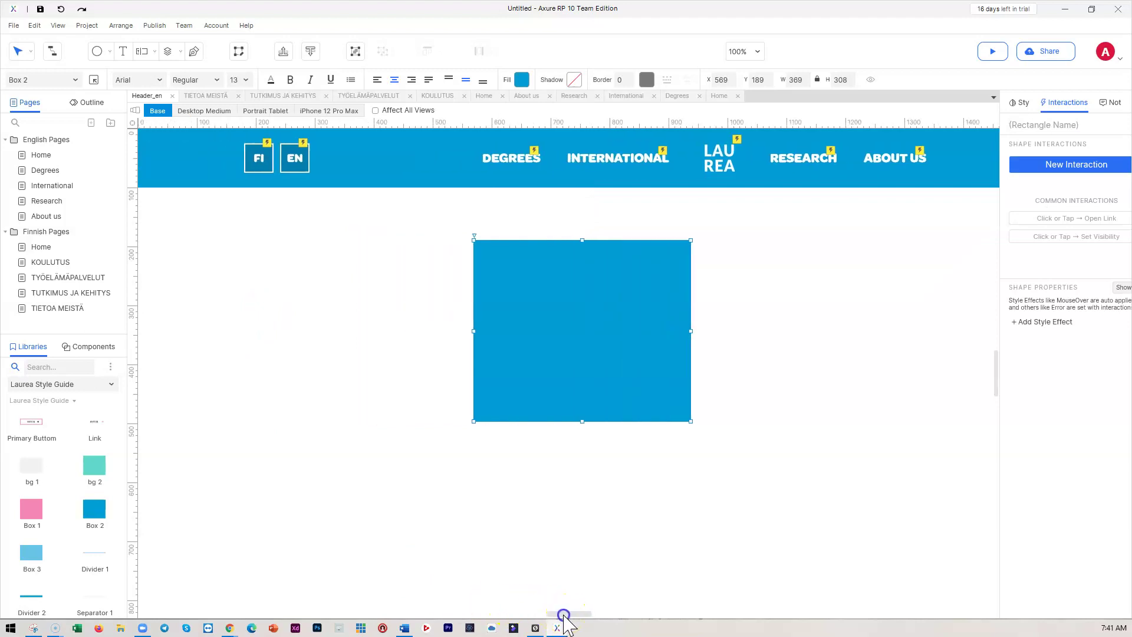
drag(581, 356, 246, 247)
scroll(307, 383, up, 1)
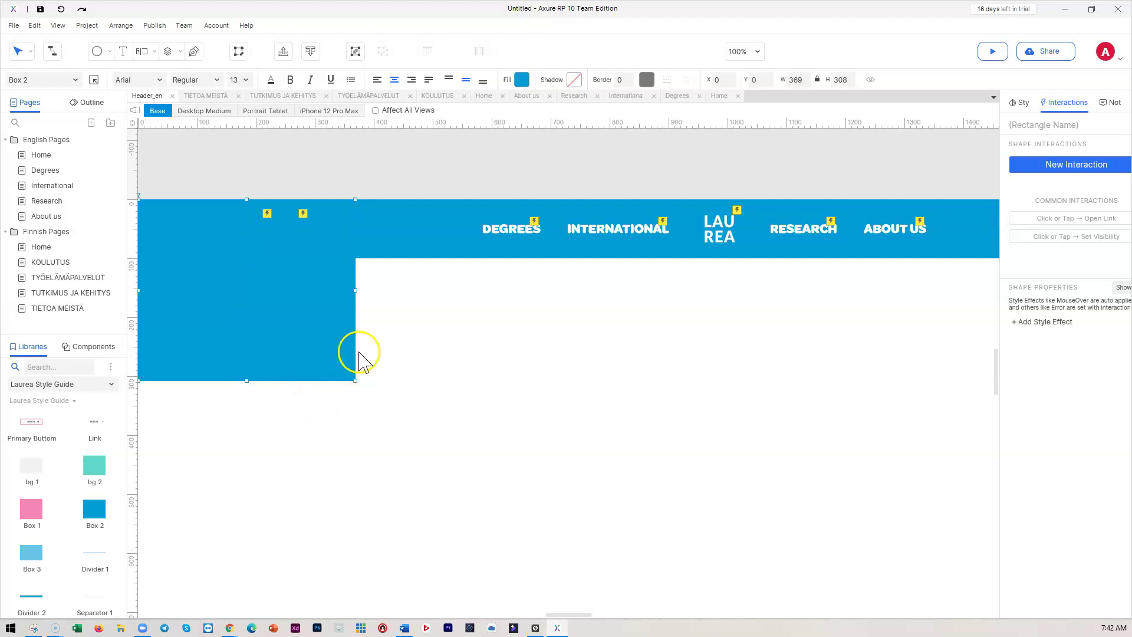
Resize the blue box over the header to 1920 wide and 200 high.
drag(355, 290, 769, 319)
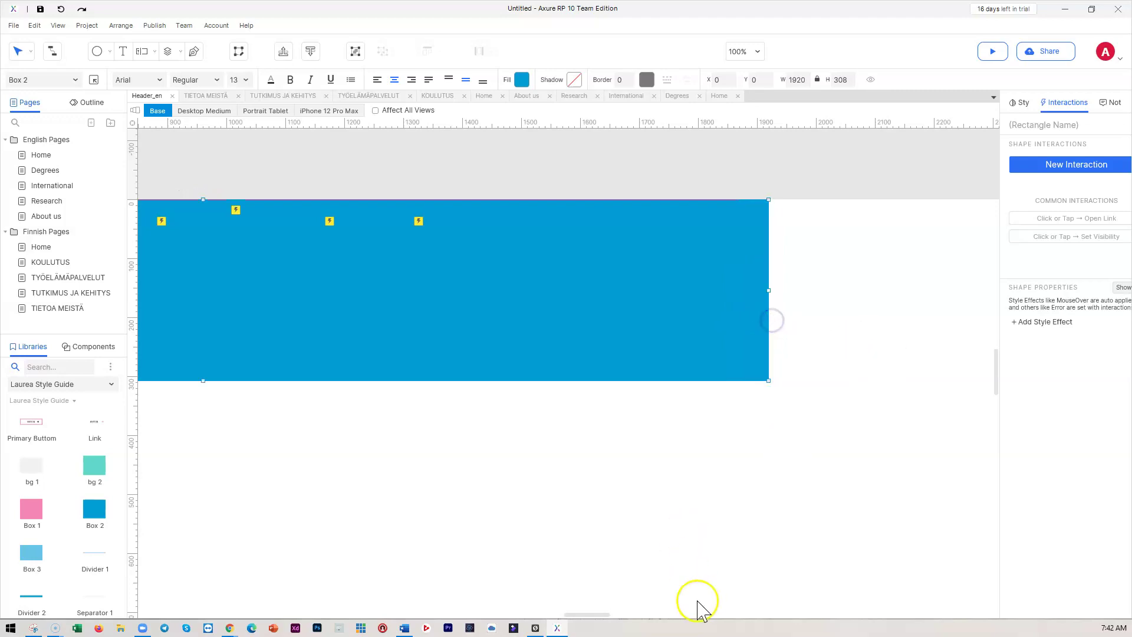
drag(583, 614, 570, 613)
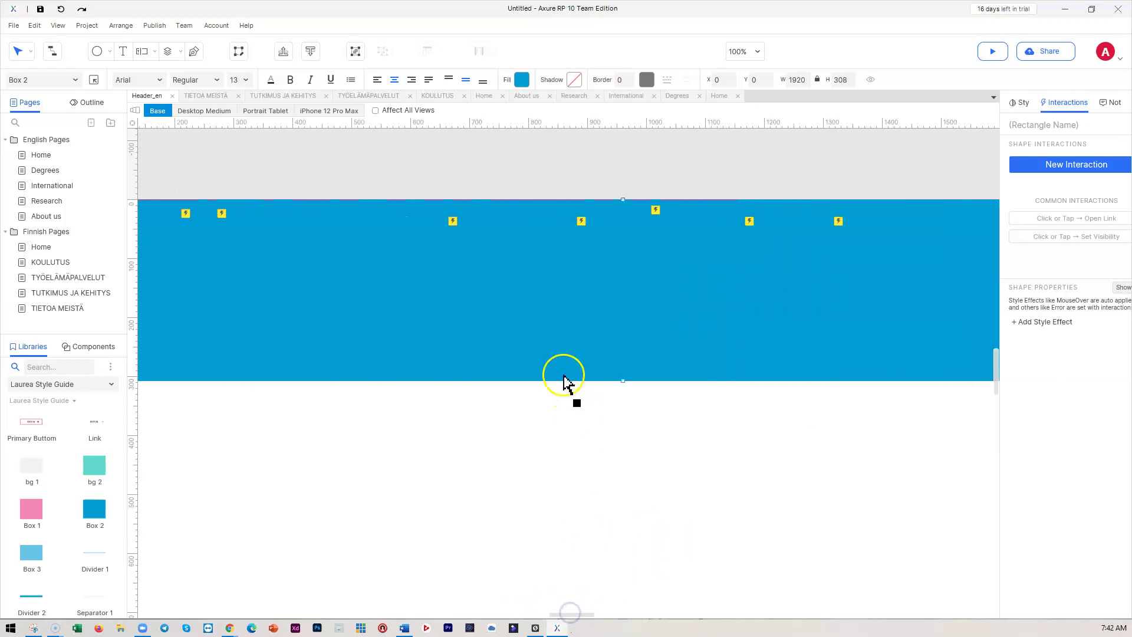
drag(624, 380, 626, 340)
click(839, 80)
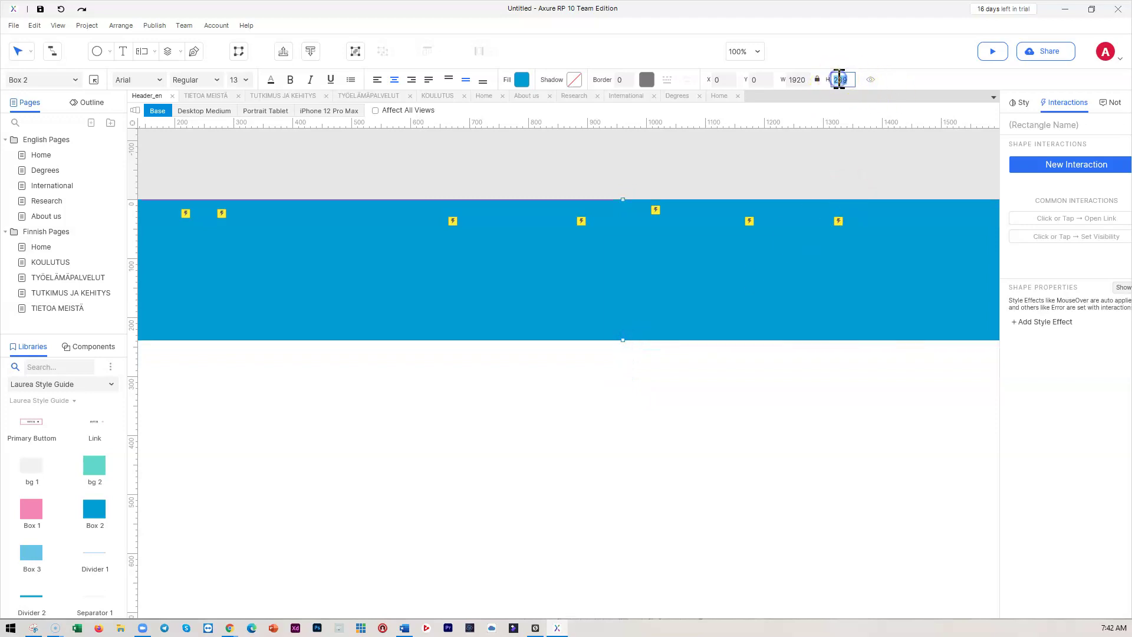
click(840, 79)
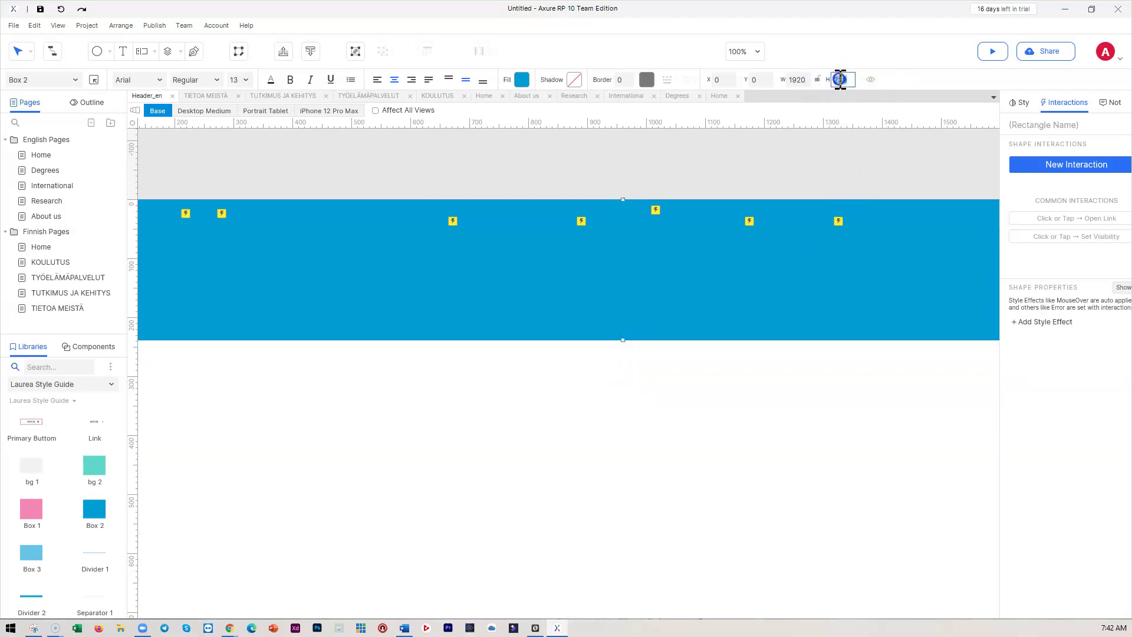
text(200)
click(766, 419)
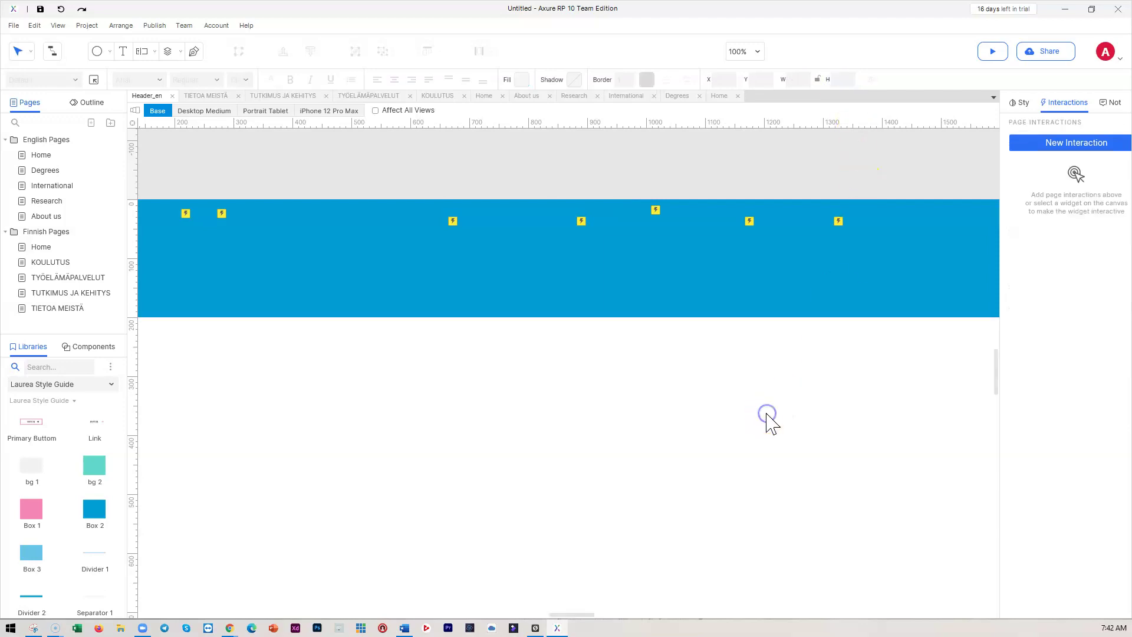
click(624, 289)
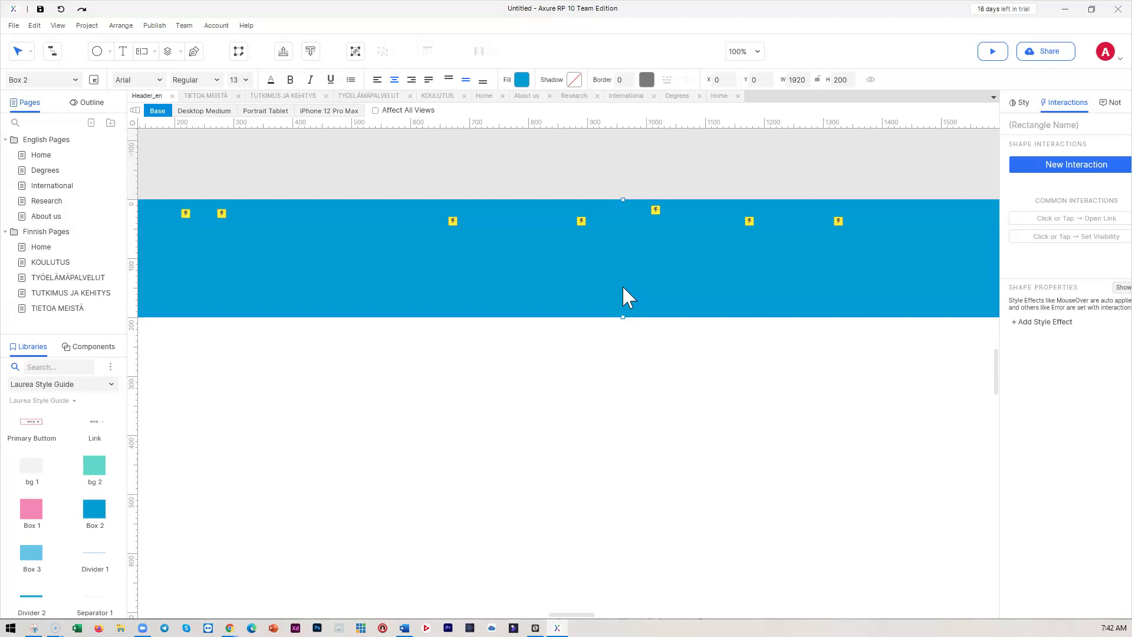
click(609, 297)
right_click(617, 299)
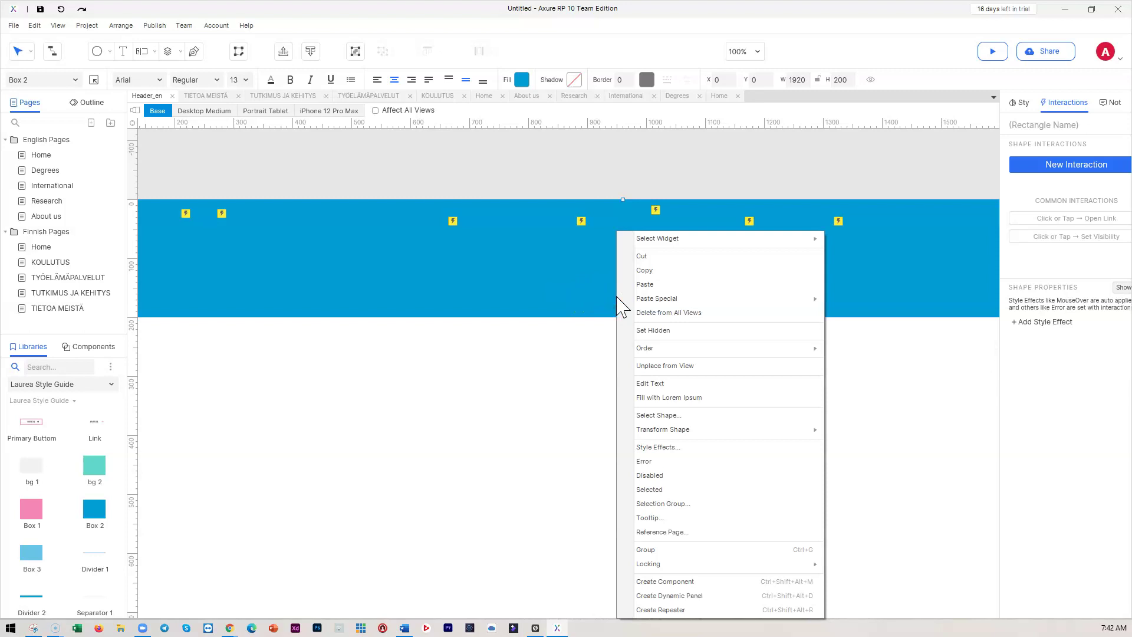
click(678, 610)
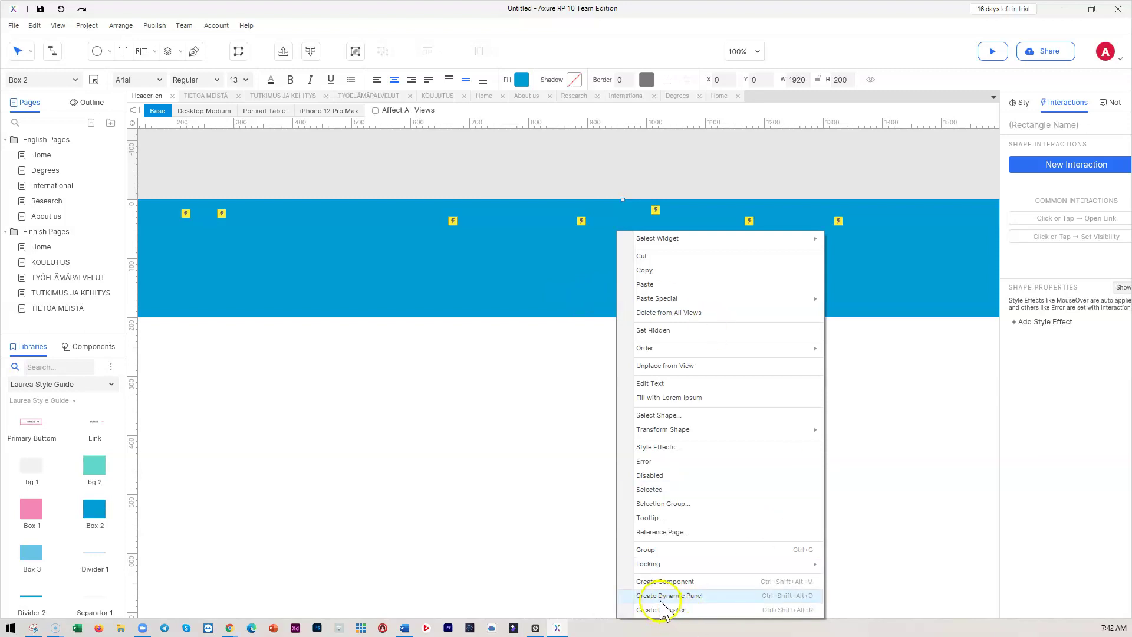
click(474, 290)
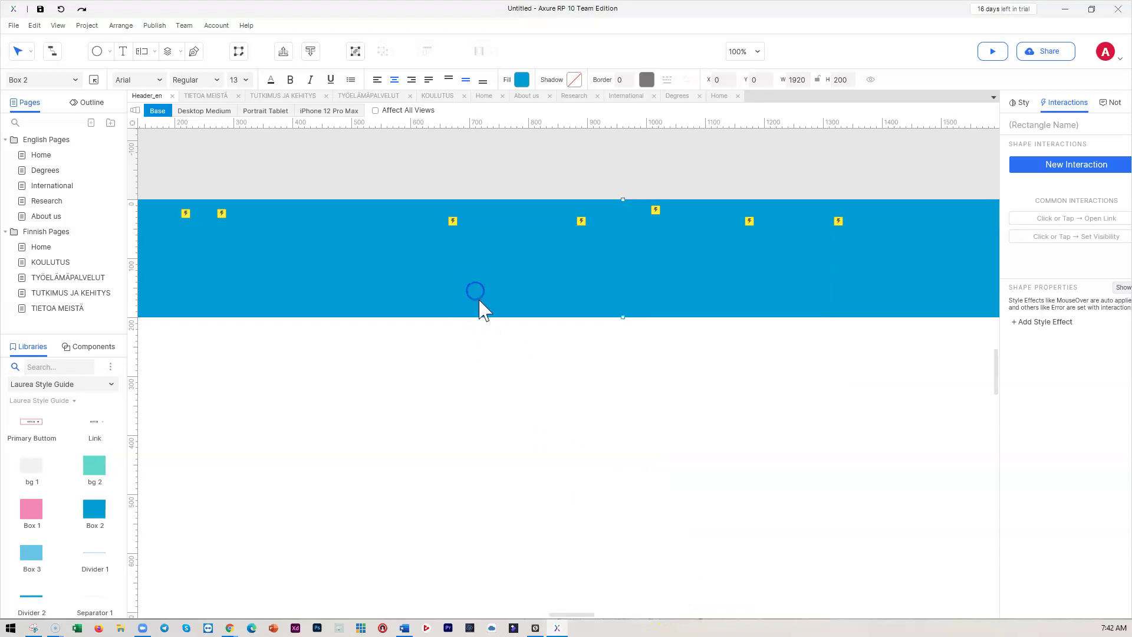
Name the blue box SEARCH BG and convert it into a dynamic panel.
click(1054, 125)
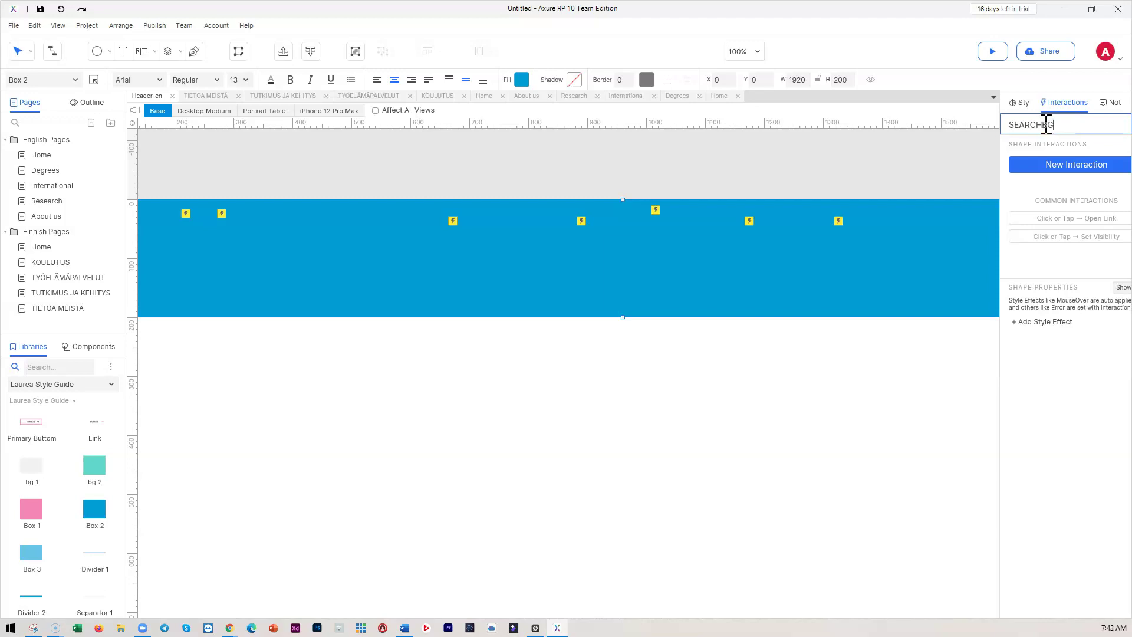
click(804, 372)
click(734, 299)
right_click(733, 298)
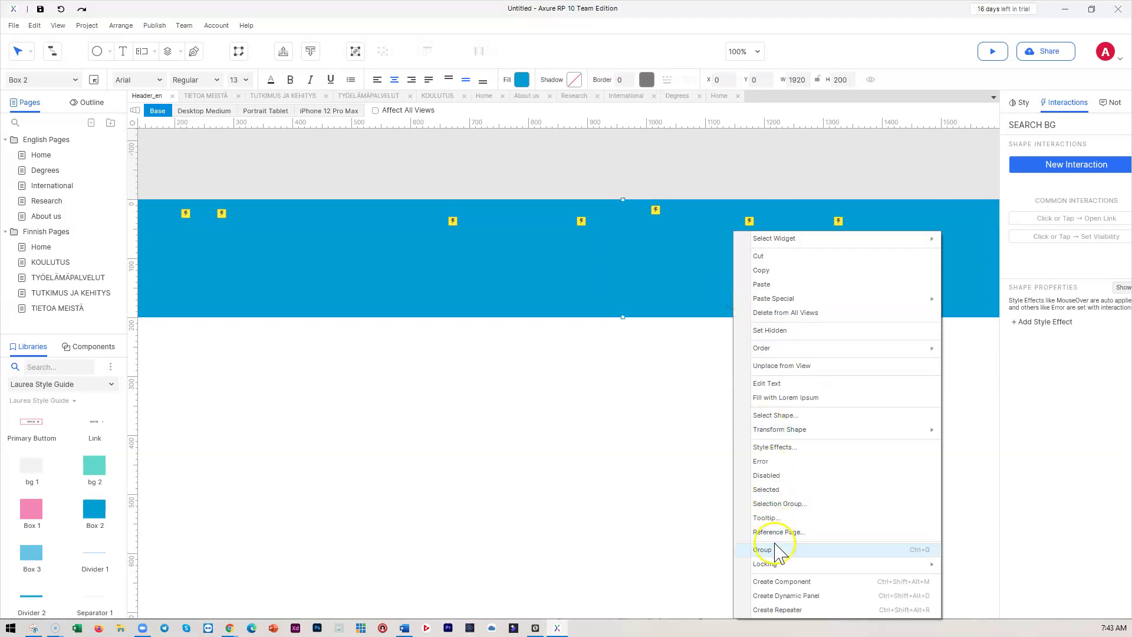
click(792, 597)
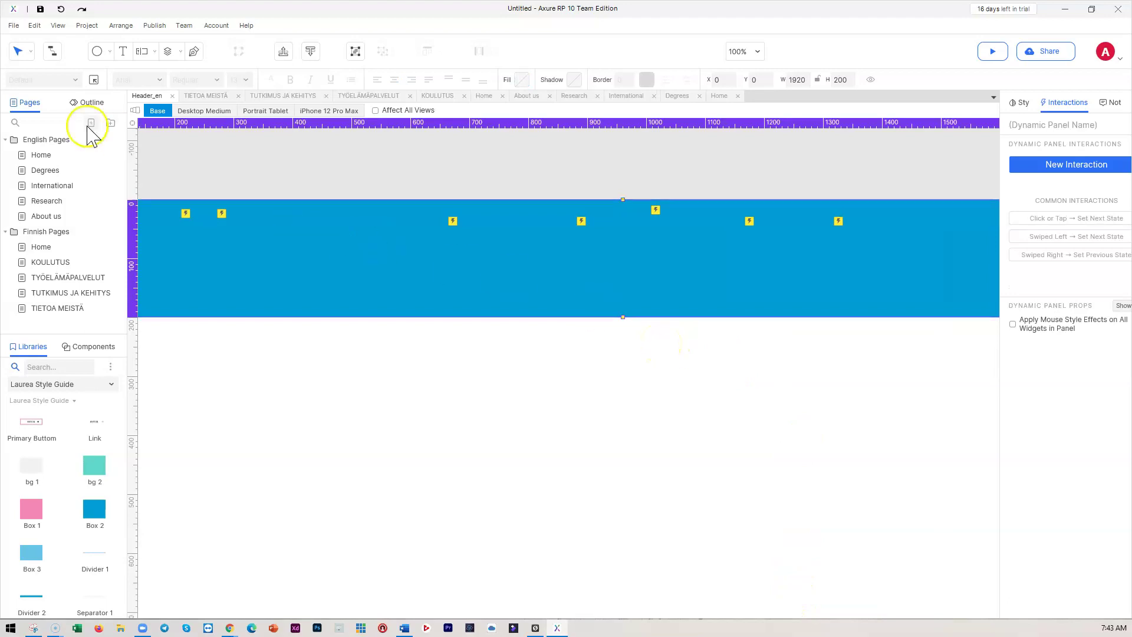
Rename the new dynamic panel in the component's outline as SEARCH POP-UP.
click(88, 102)
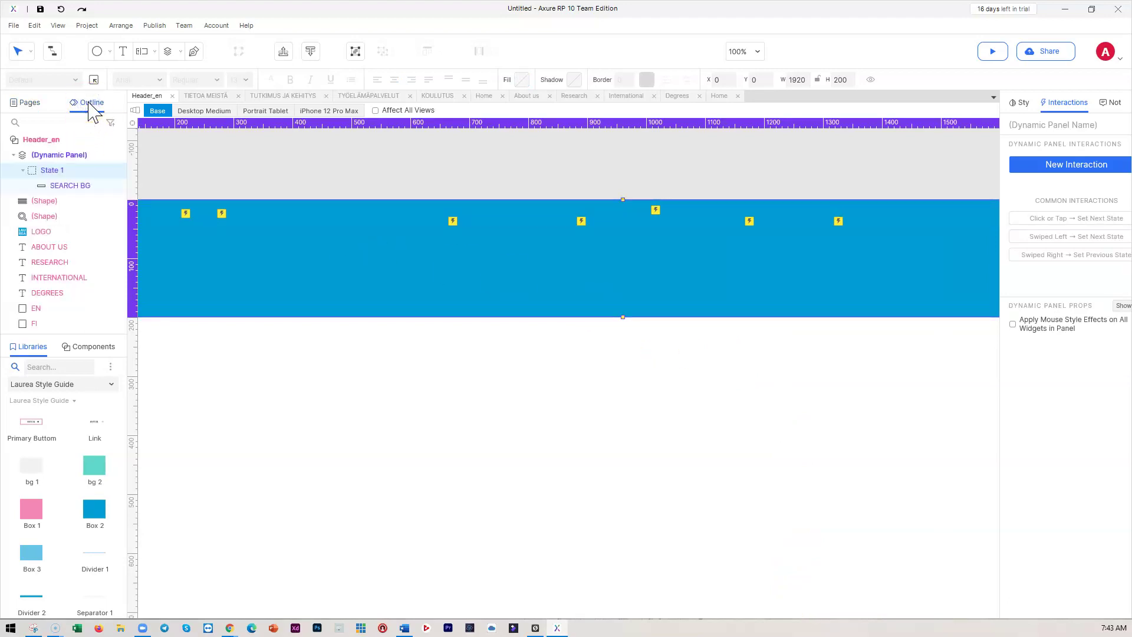
click(293, 272)
mouse_move(51, 172)
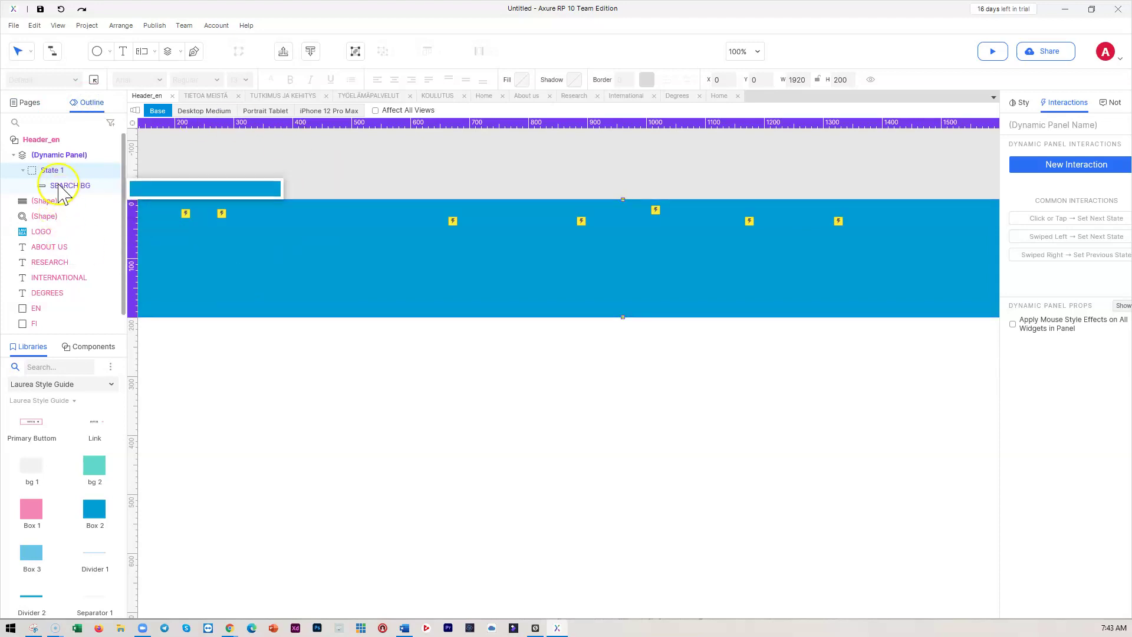
click(53, 157)
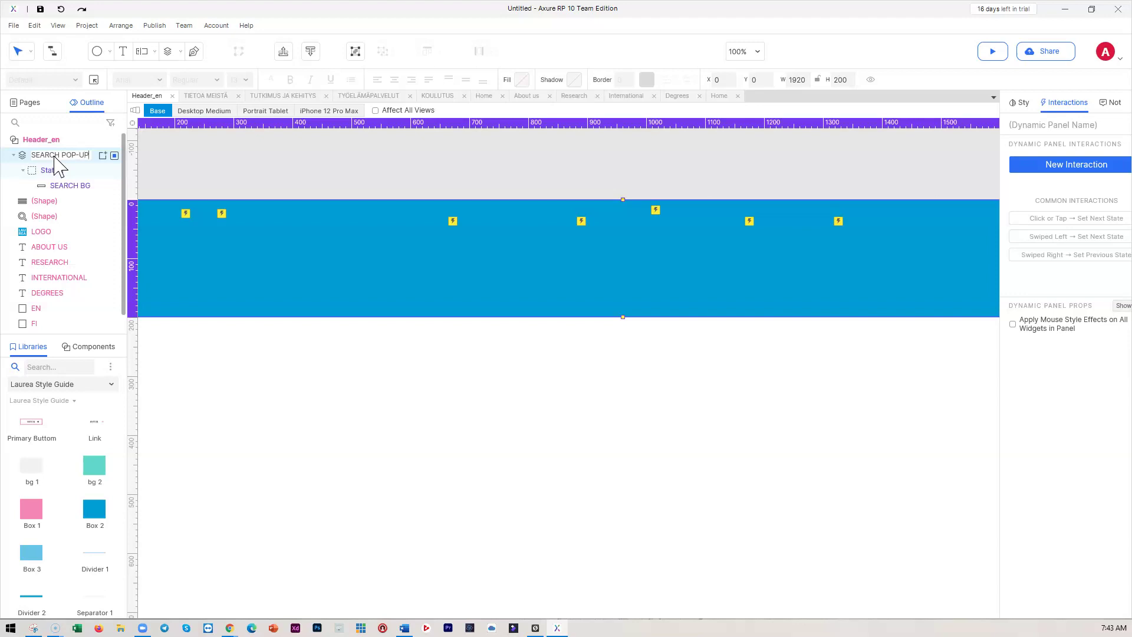
mouse_move(52, 171)
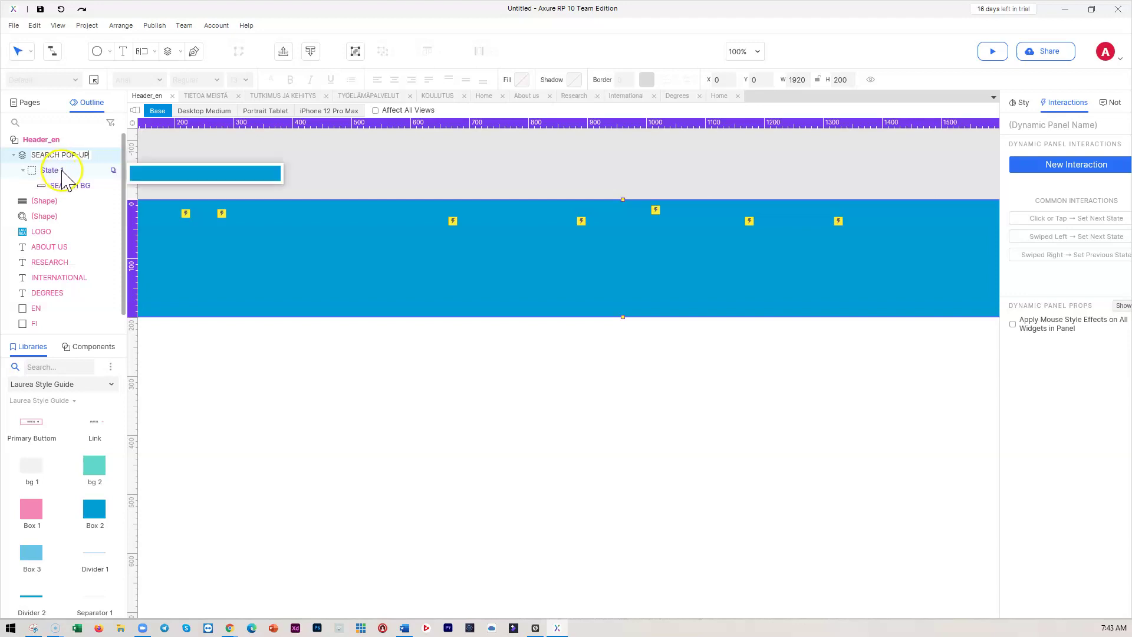
Open State 1 of the SEARCH POP-UP panel and place a Text Field from the Default library at about X 877, Y 75.
double_click(395, 313)
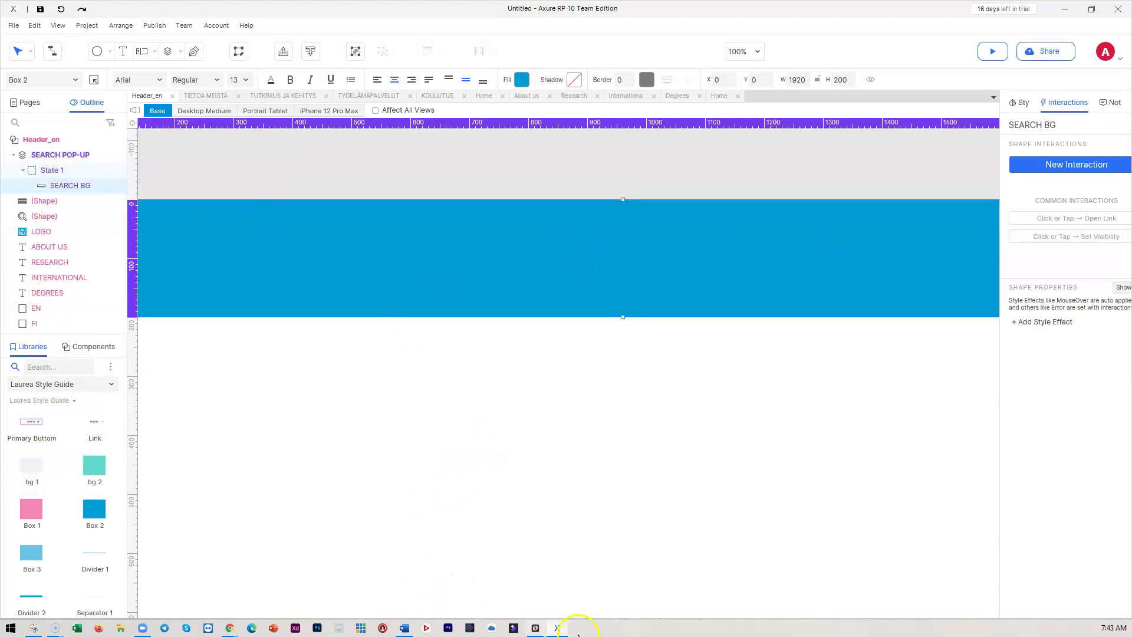
drag(561, 613, 579, 612)
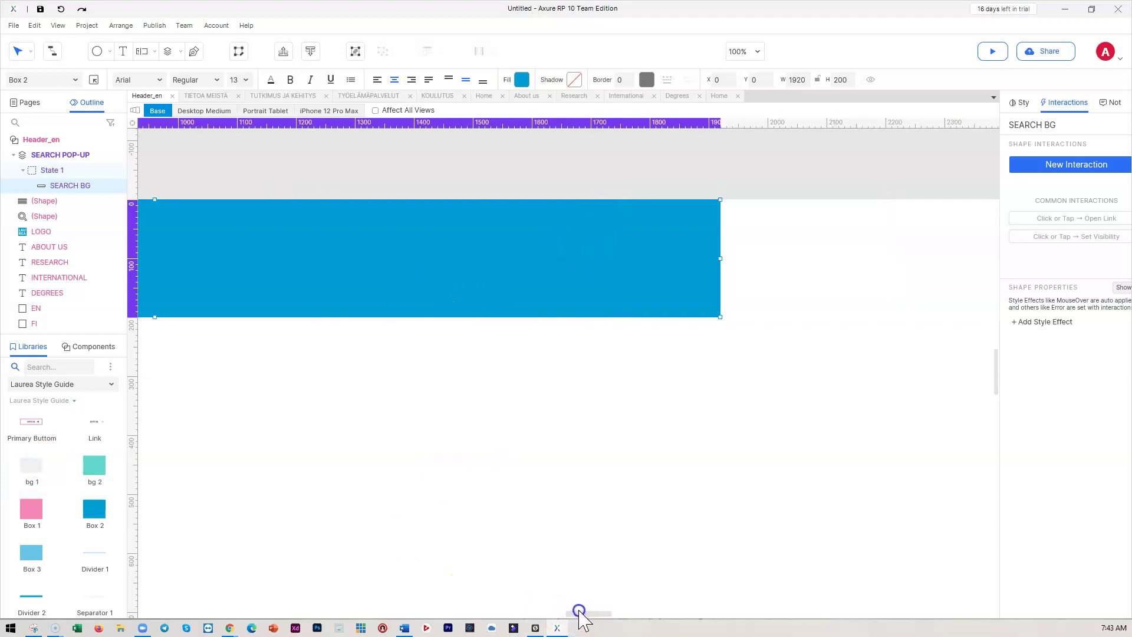
scroll(581, 613, left, 1)
drag(582, 613, 570, 612)
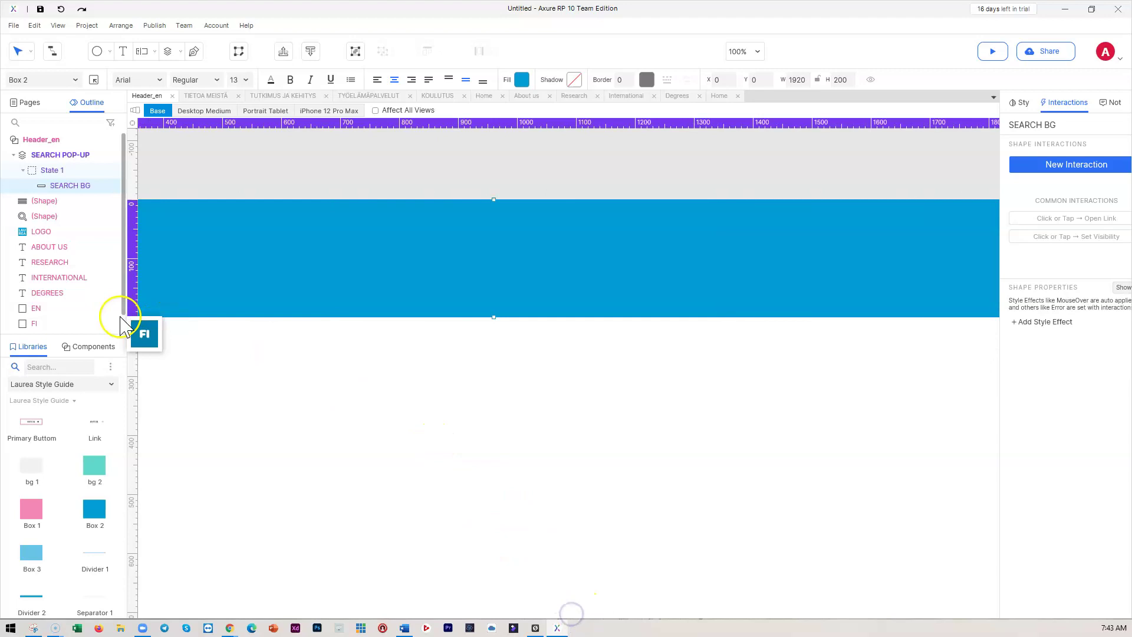
click(57, 385)
click(39, 414)
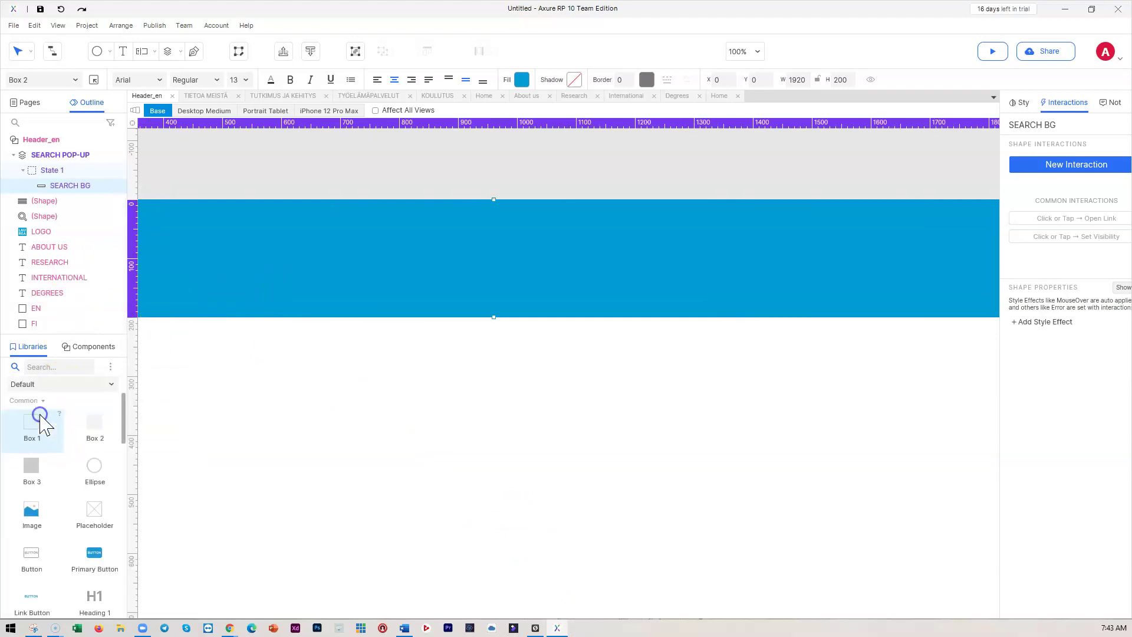
scroll(56, 471, down, 2)
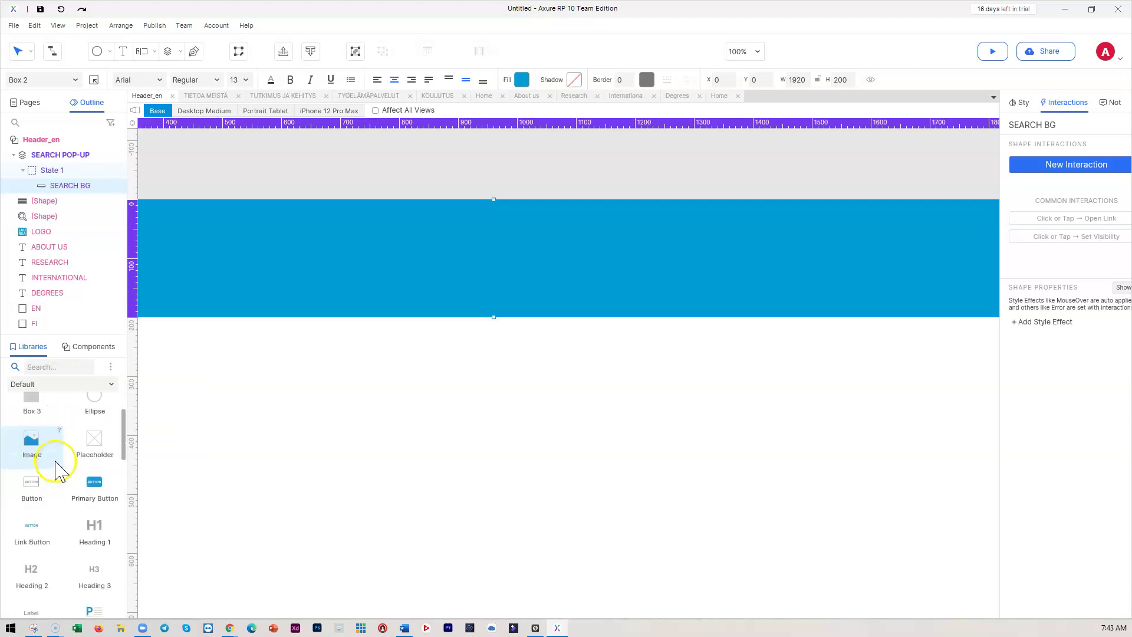
scroll(59, 471, down, 2)
scroll(59, 472, down, 4)
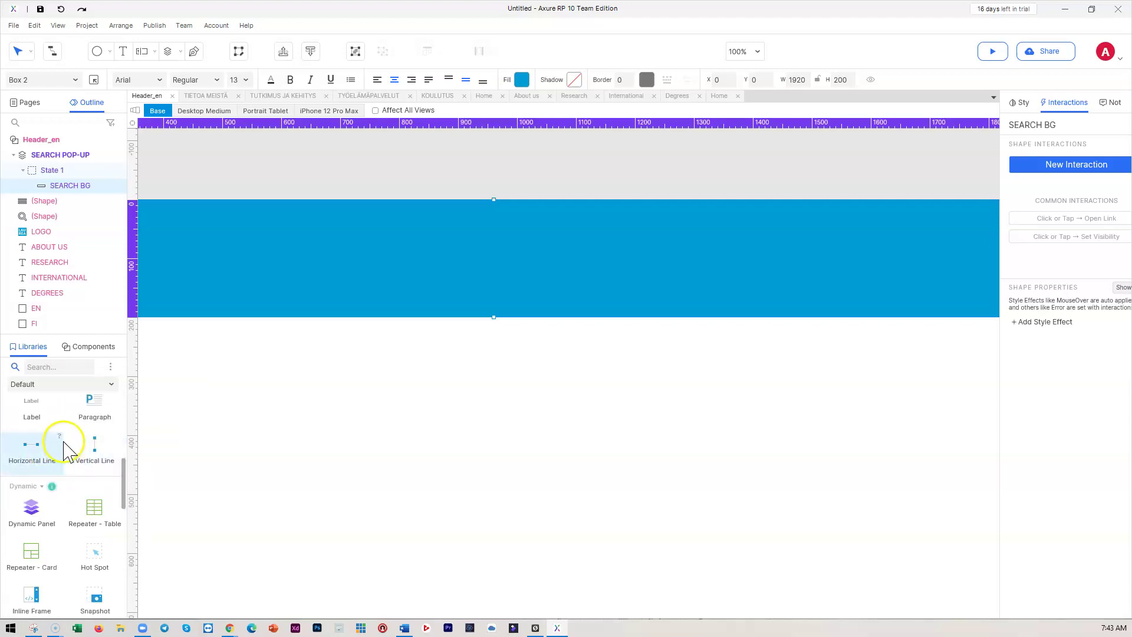
scroll(59, 560, down, 6)
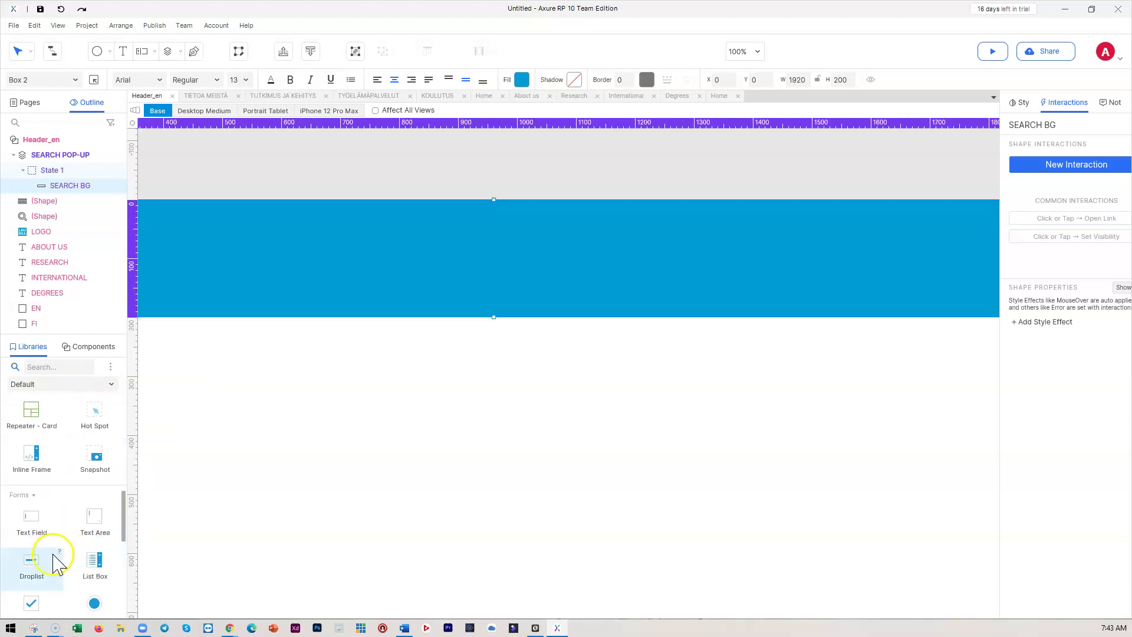
drag(37, 454, 444, 239)
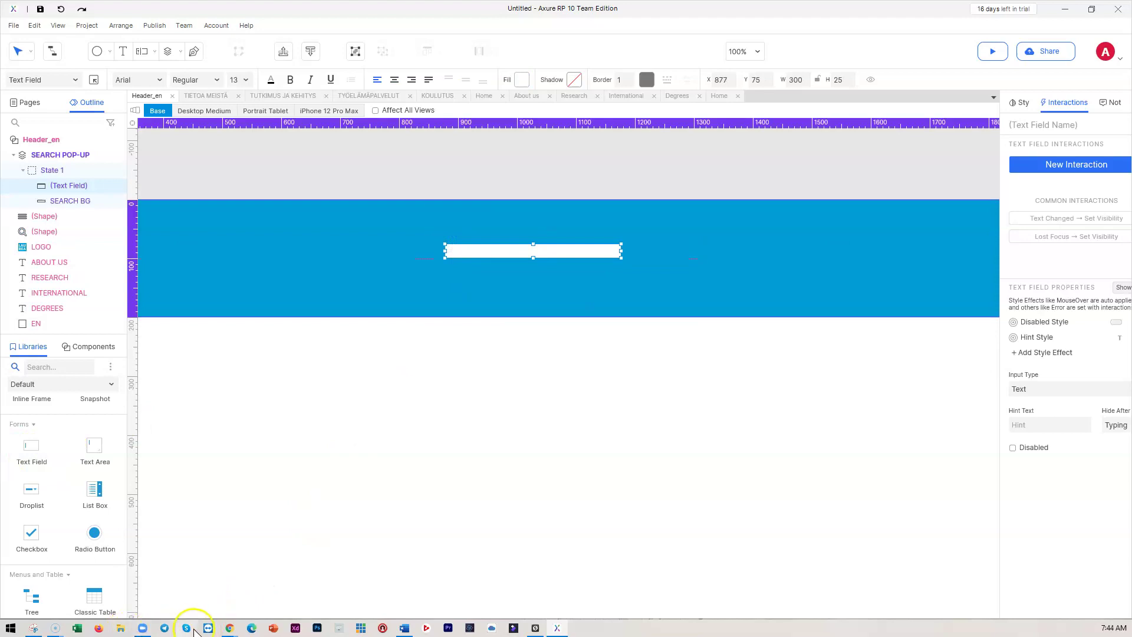
Check the search input's dimensions on the Laurea Degree Programmes page in Chrome, then return to Axure RP.
click(230, 628)
click(162, 587)
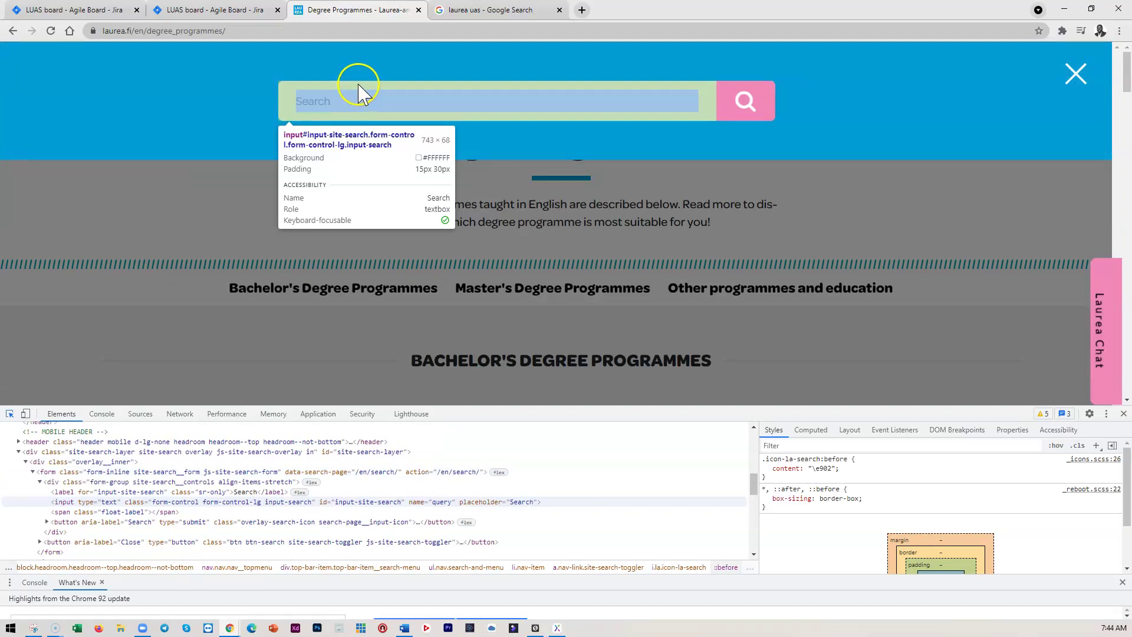
click(1065, 10)
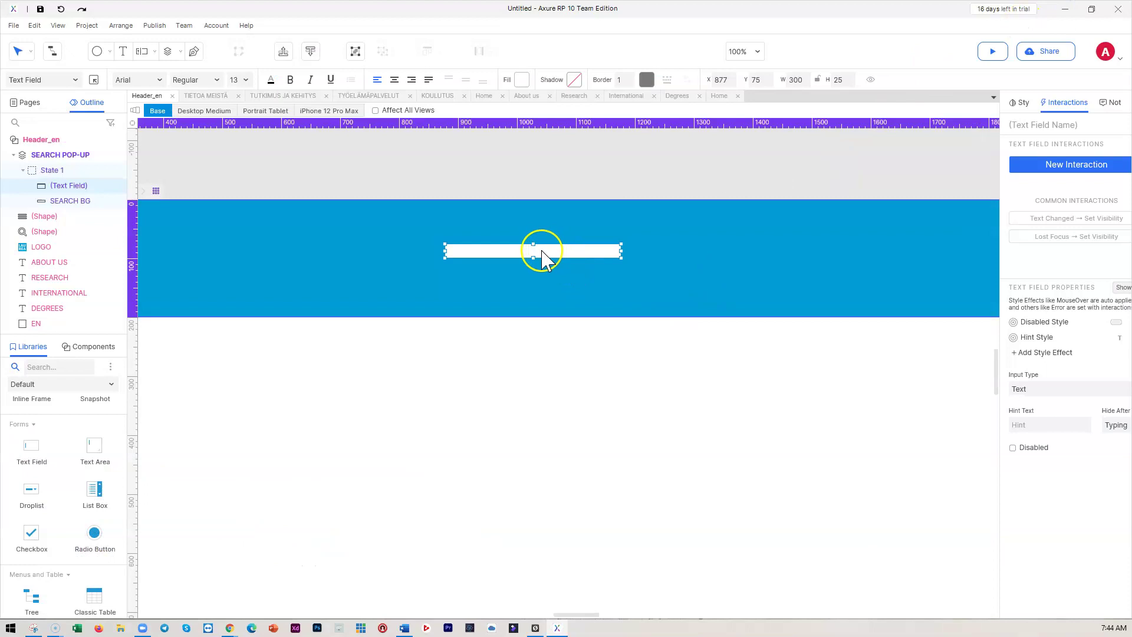
Widen the text field in the search pop-up to about 625 and increase its height.
drag(620, 250, 813, 250)
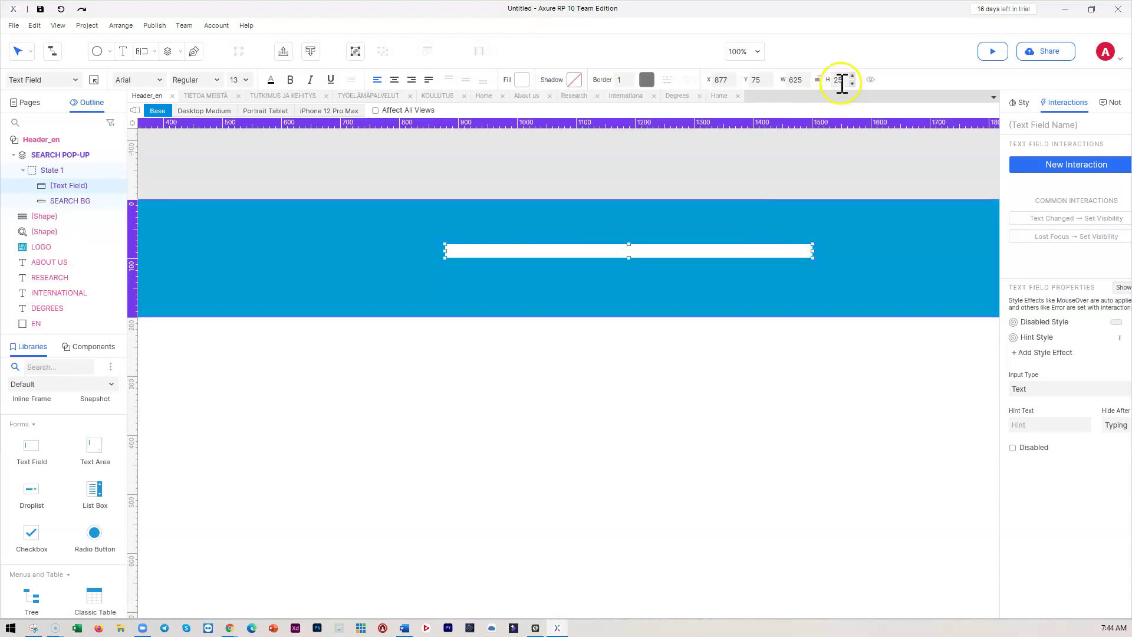
text(5)
key(Return)
click(610, 273)
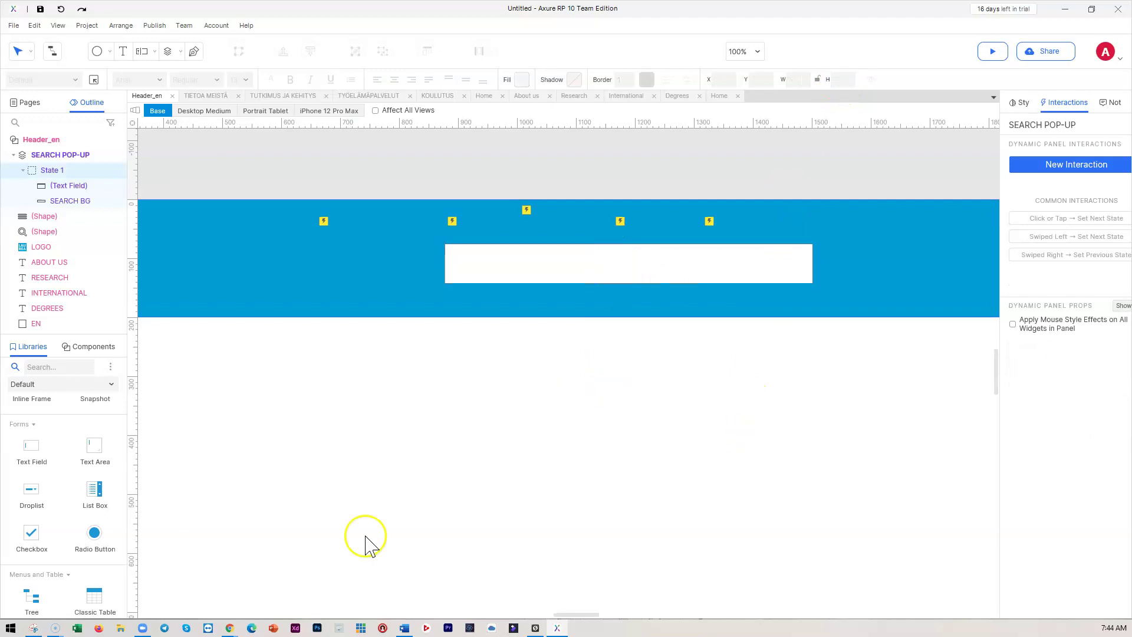
Check the search input's corner shape on the Laurea Degree Programmes page in Chrome, then return to Axure RP.
mouse_move(230, 628)
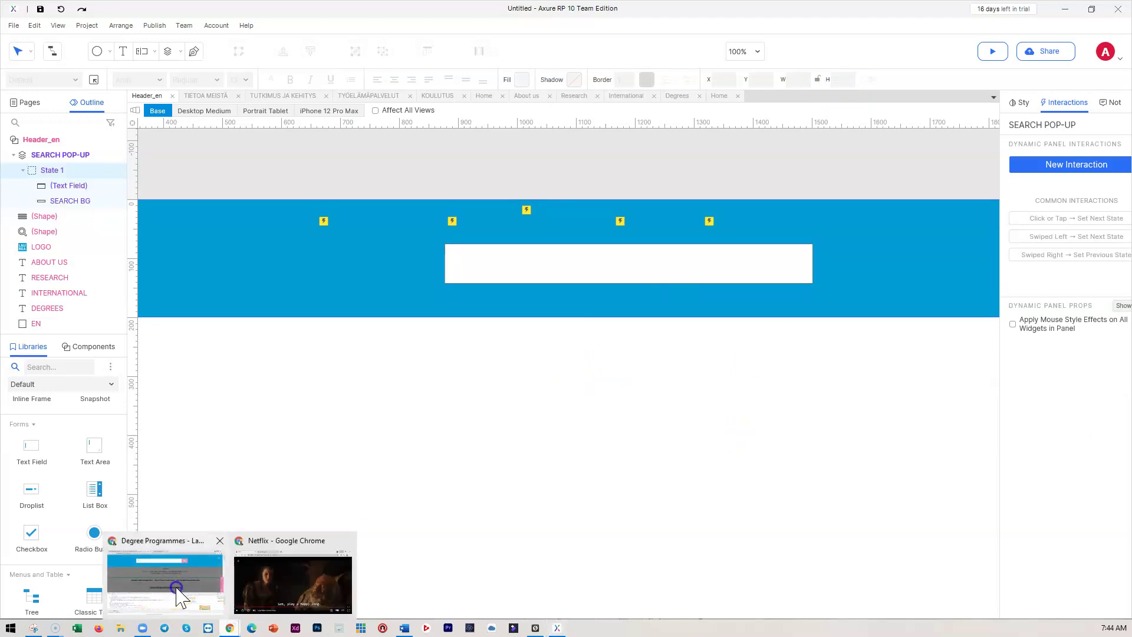
click(179, 596)
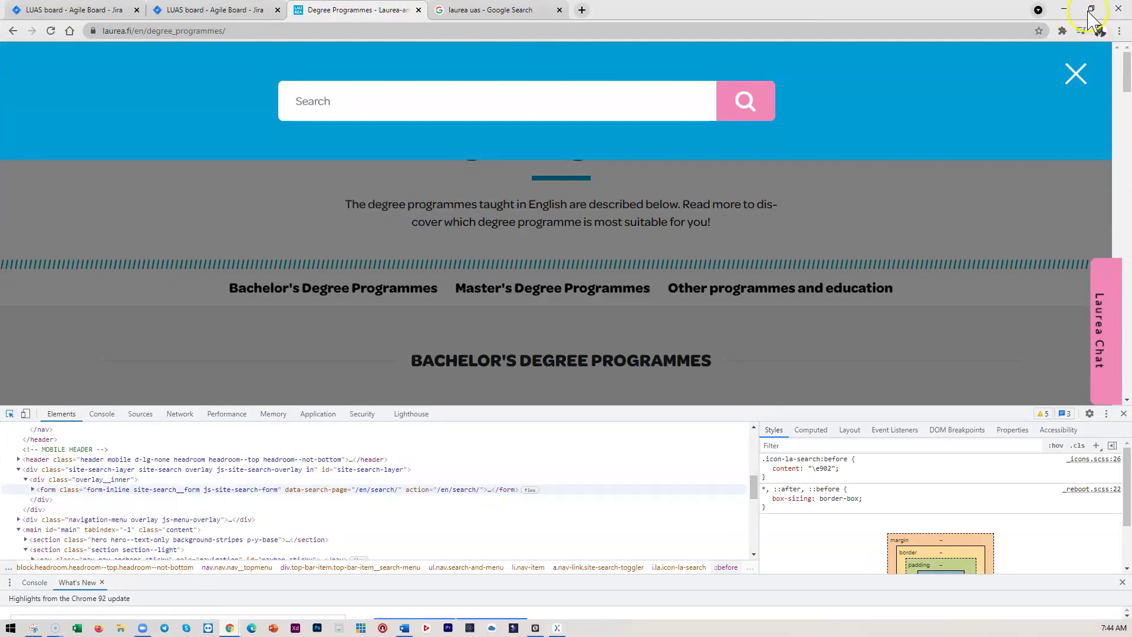
click(1064, 10)
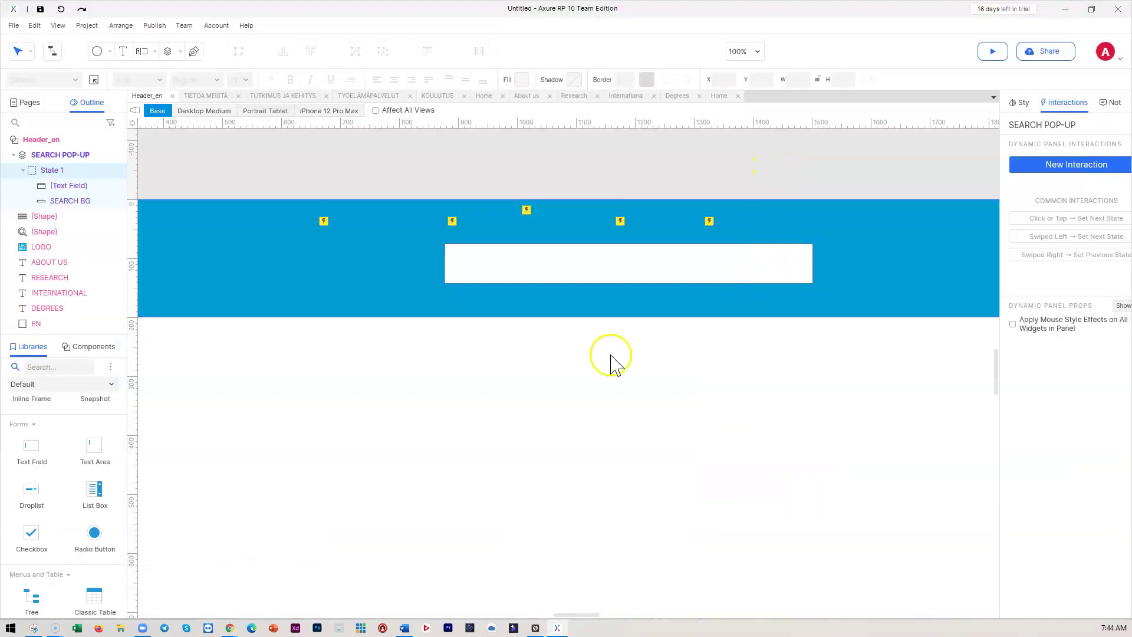
Round the search pop-up text field's corners to a radius of 10 and set its border width to 0.
click(757, 259)
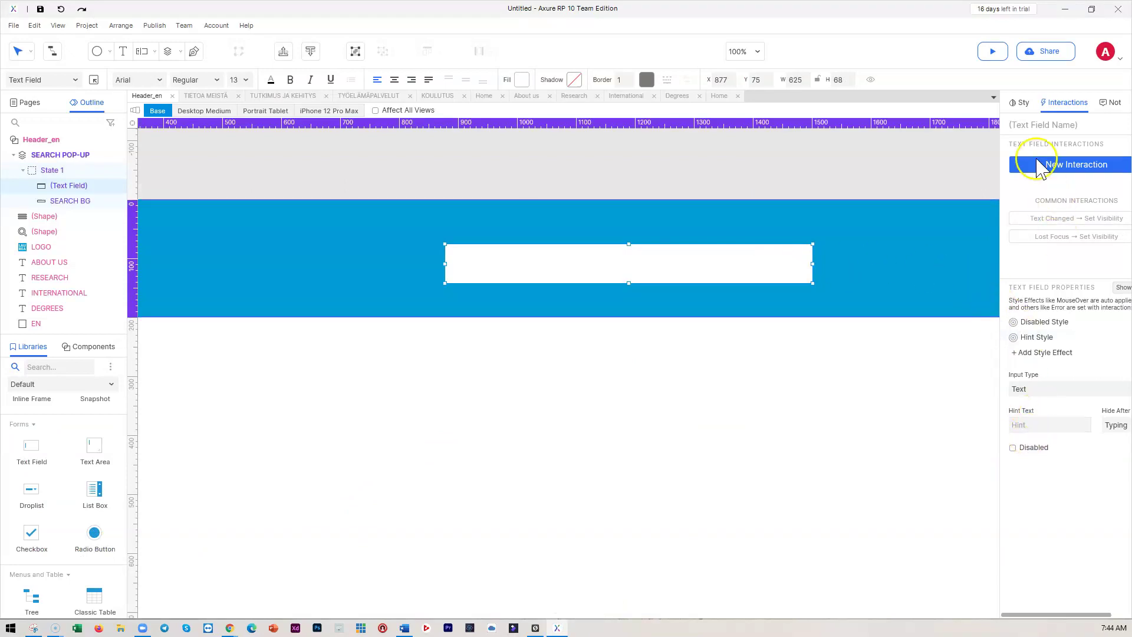
click(1023, 103)
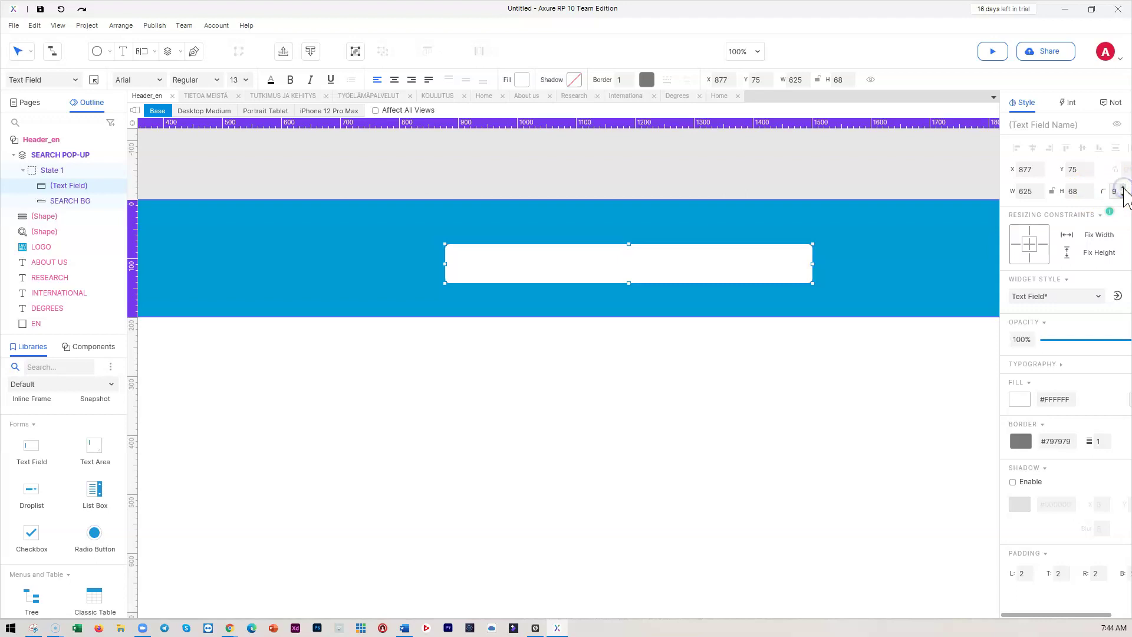
click(791, 391)
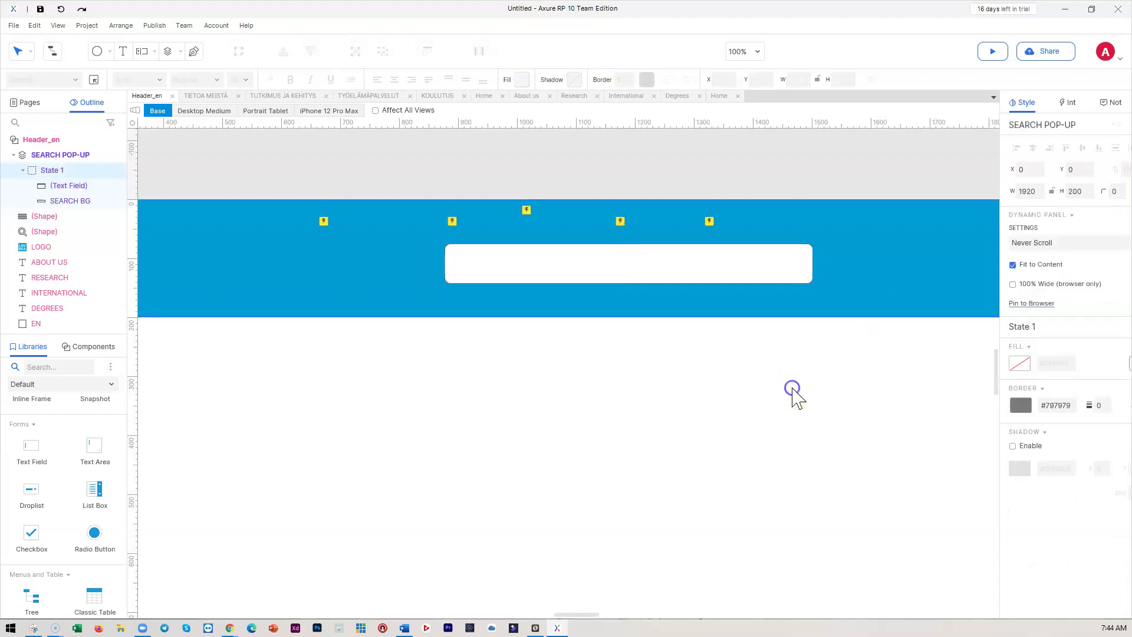
click(710, 476)
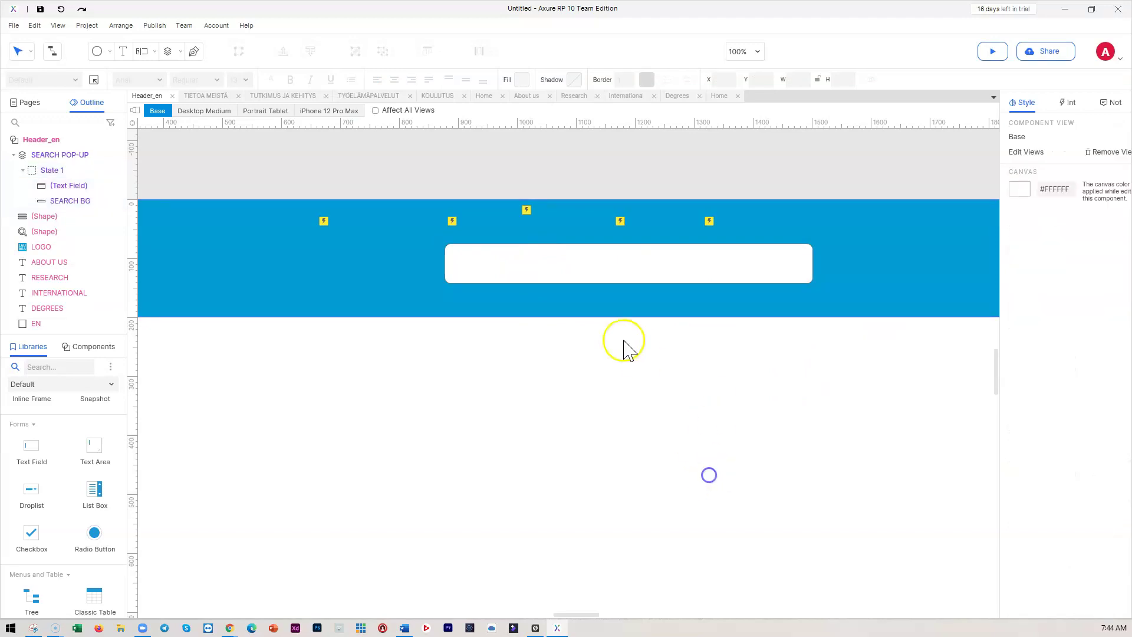
click(569, 275)
click(619, 250)
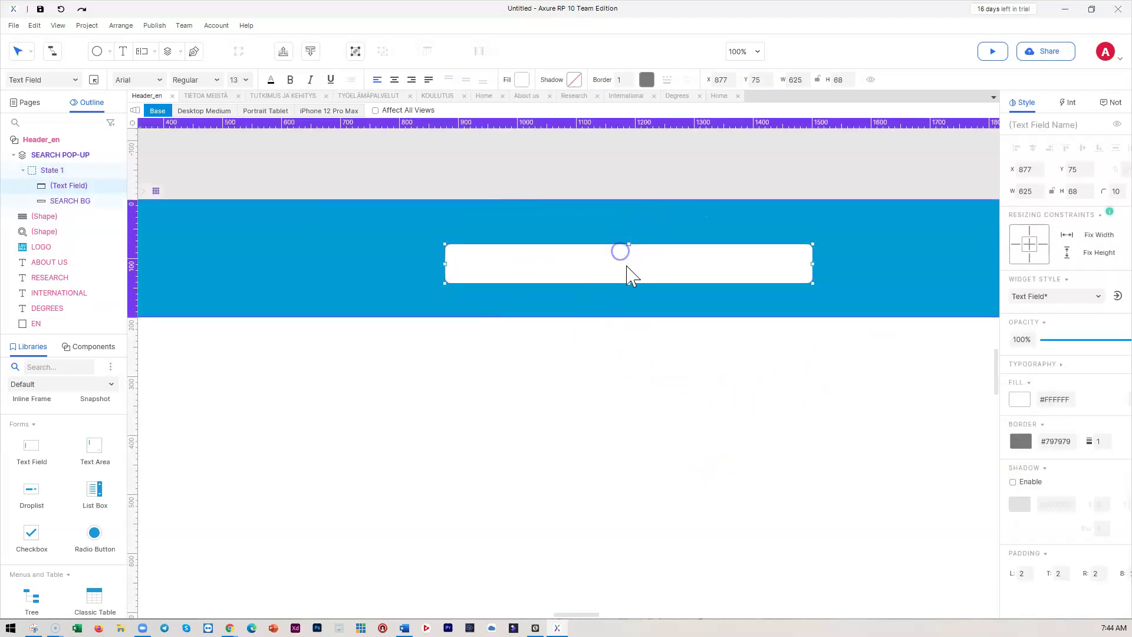
click(647, 368)
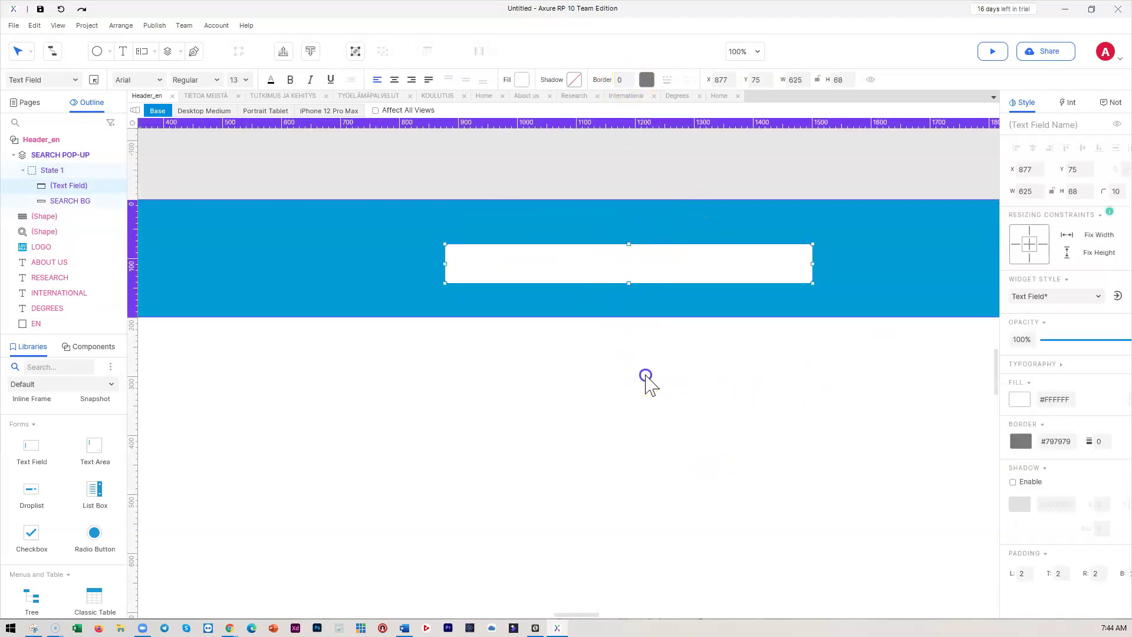
click(741, 265)
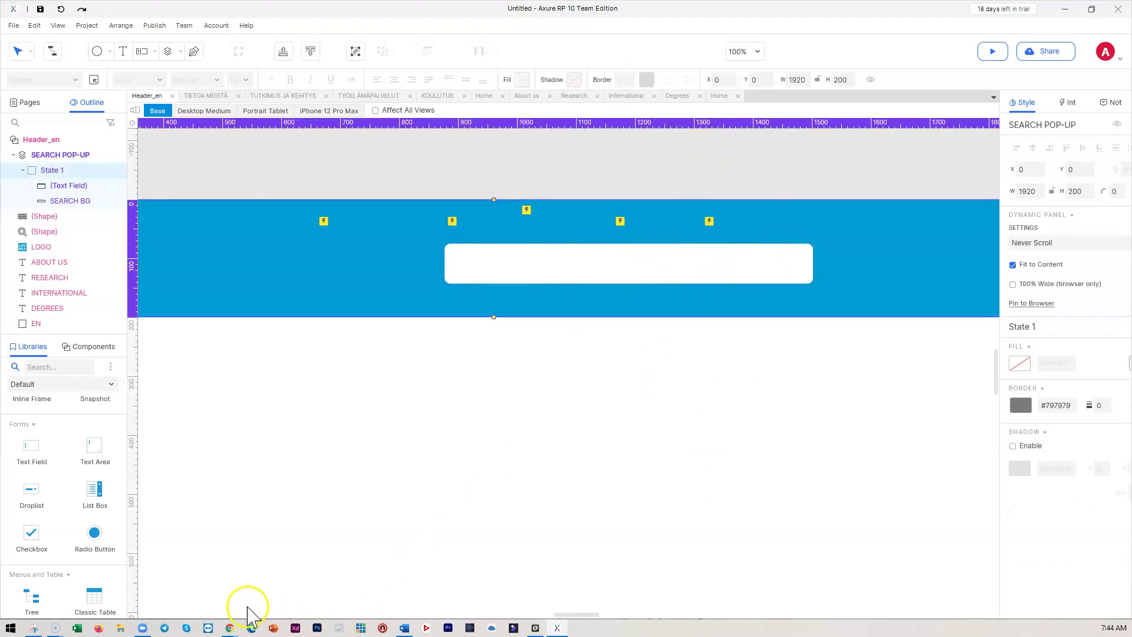
Examine where the search input meets its pink button on the Laurea page in Chrome, then return to Axure RP.
mouse_move(229, 628)
click(169, 578)
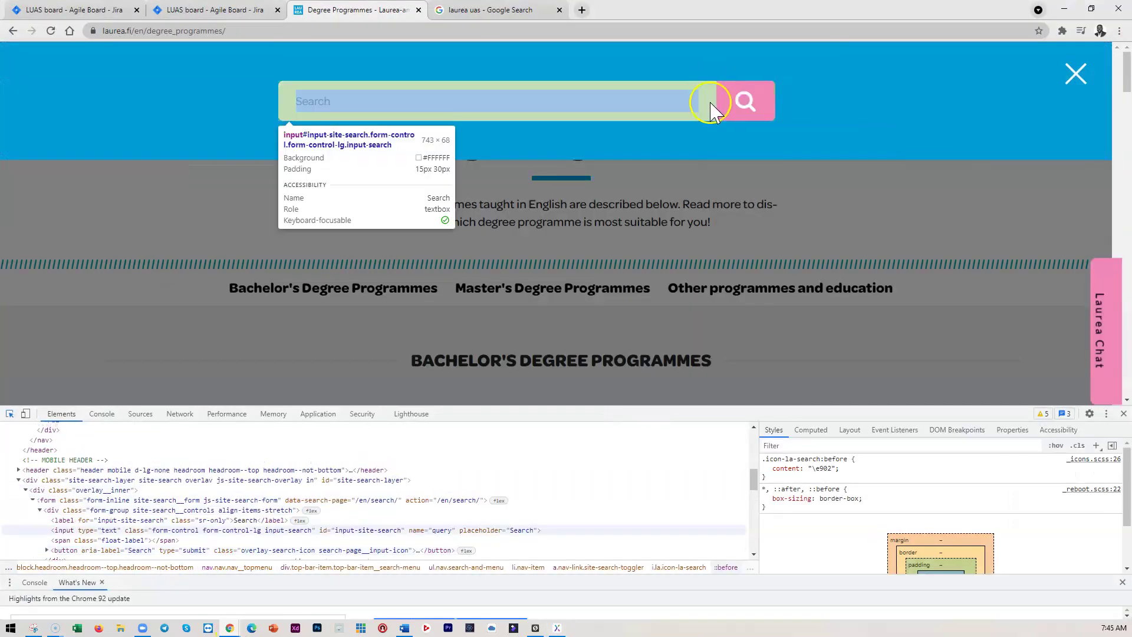
click(720, 106)
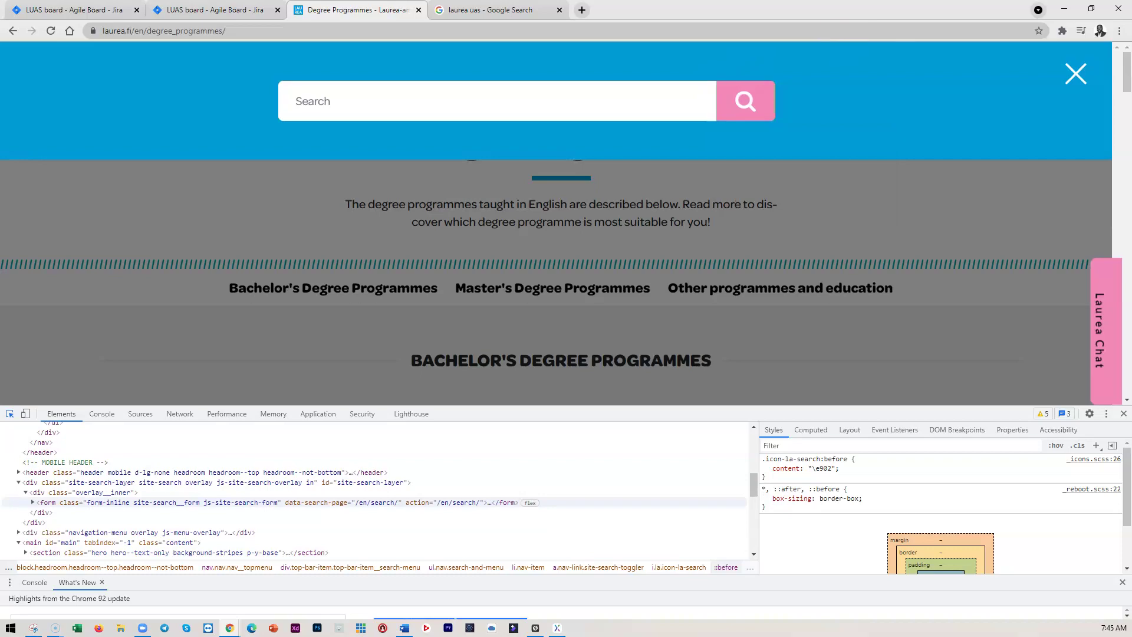
click(1064, 14)
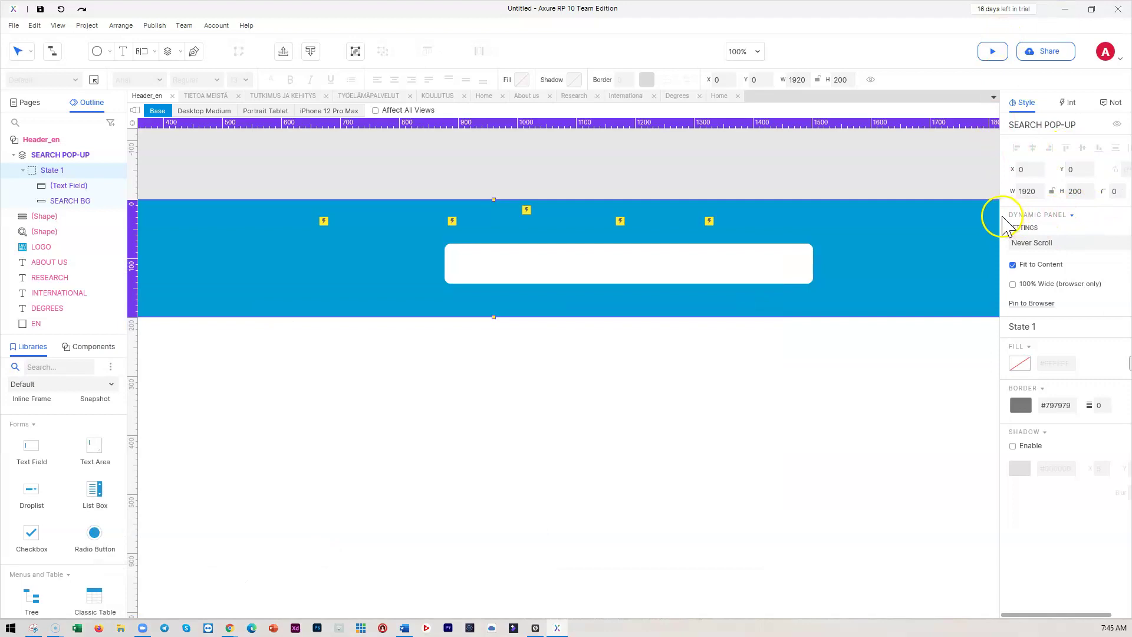
Limit the text field's corner rounding to its two left corners, leaving the right corners square.
drag(992, 212, 955, 218)
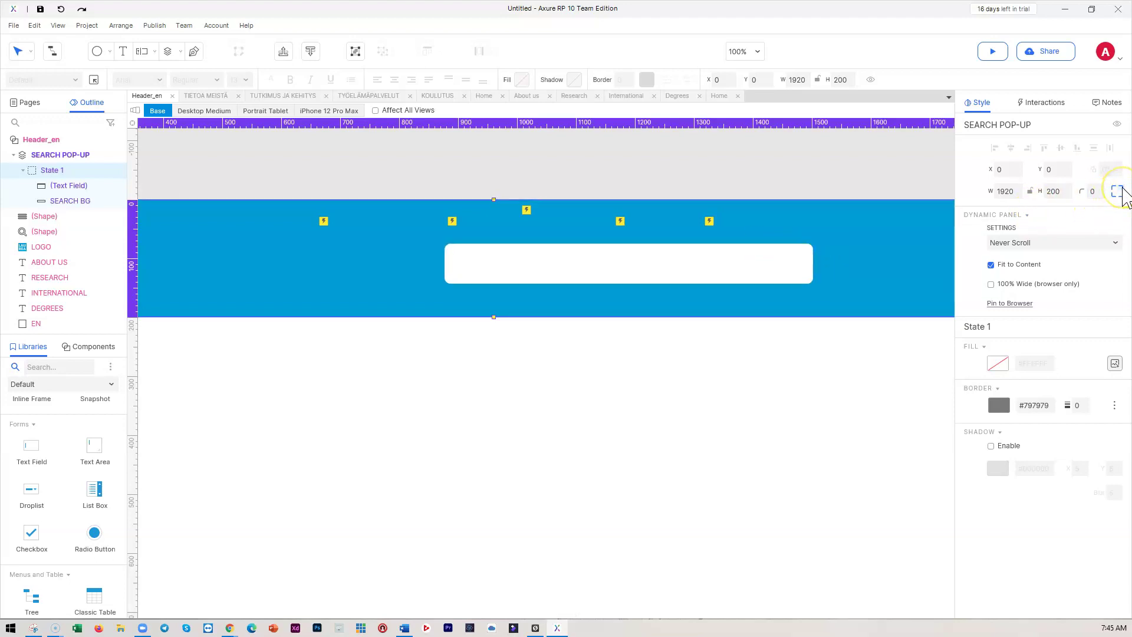
click(754, 270)
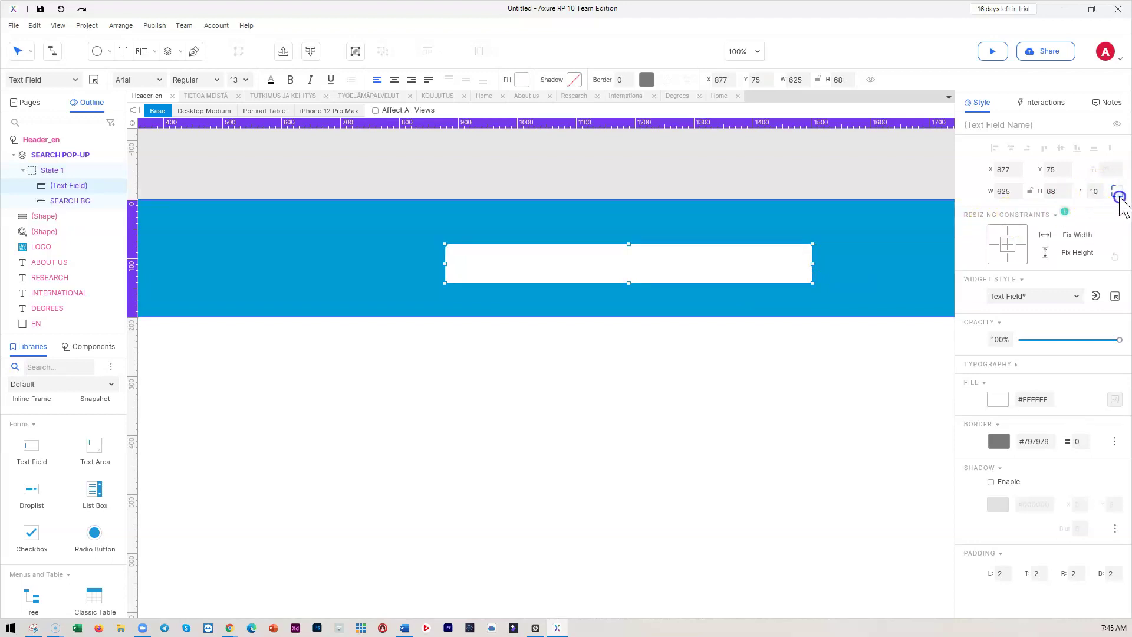
click(826, 299)
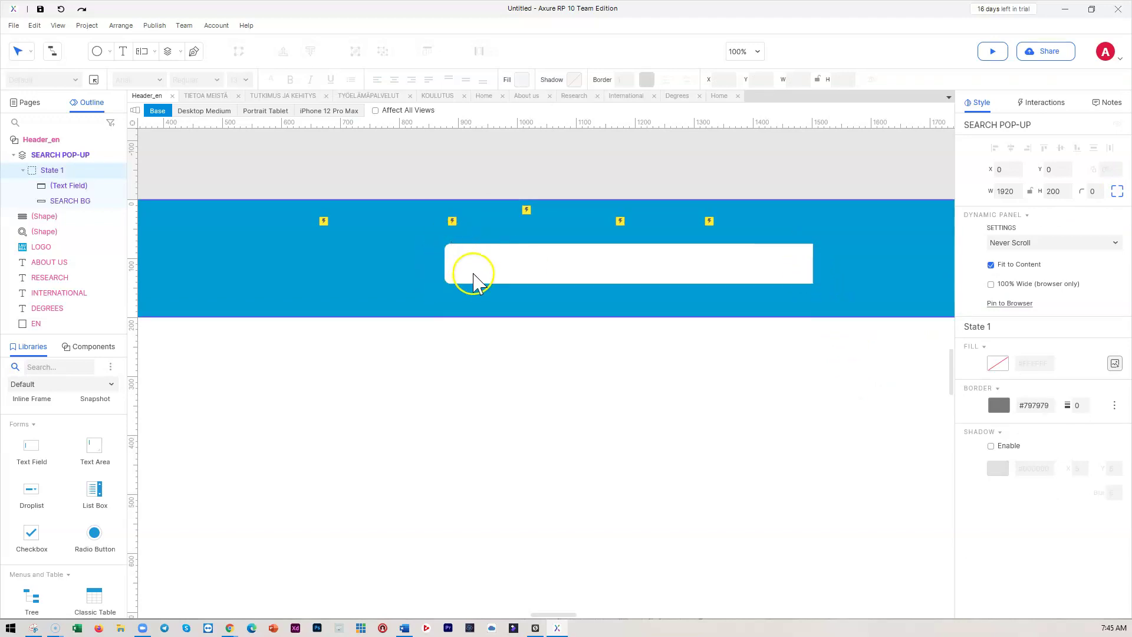
click(691, 268)
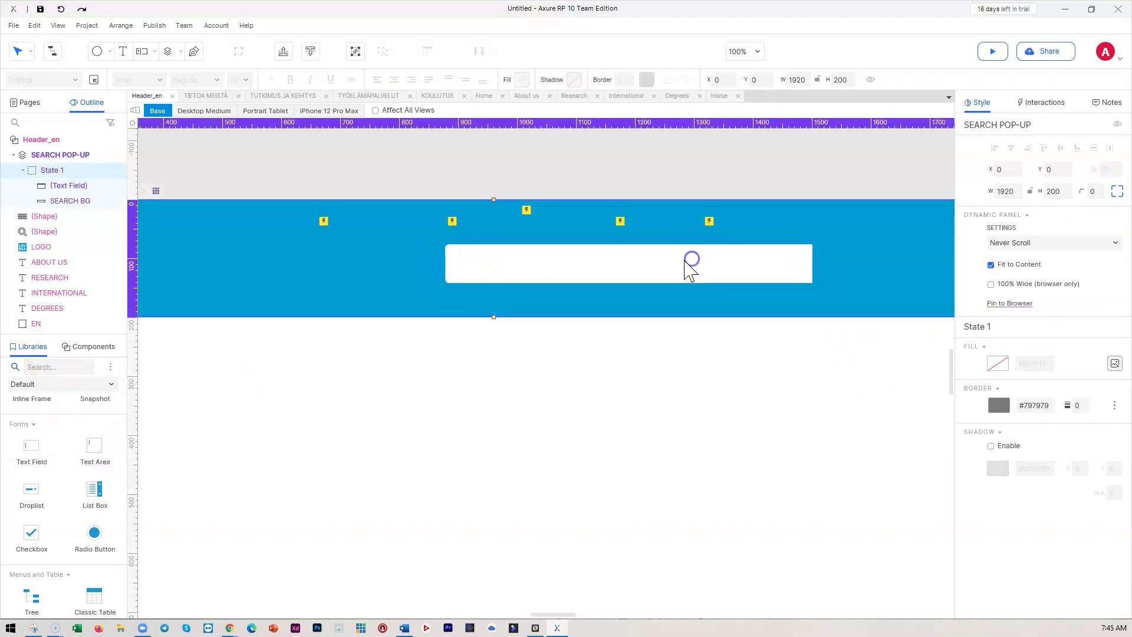
click(599, 266)
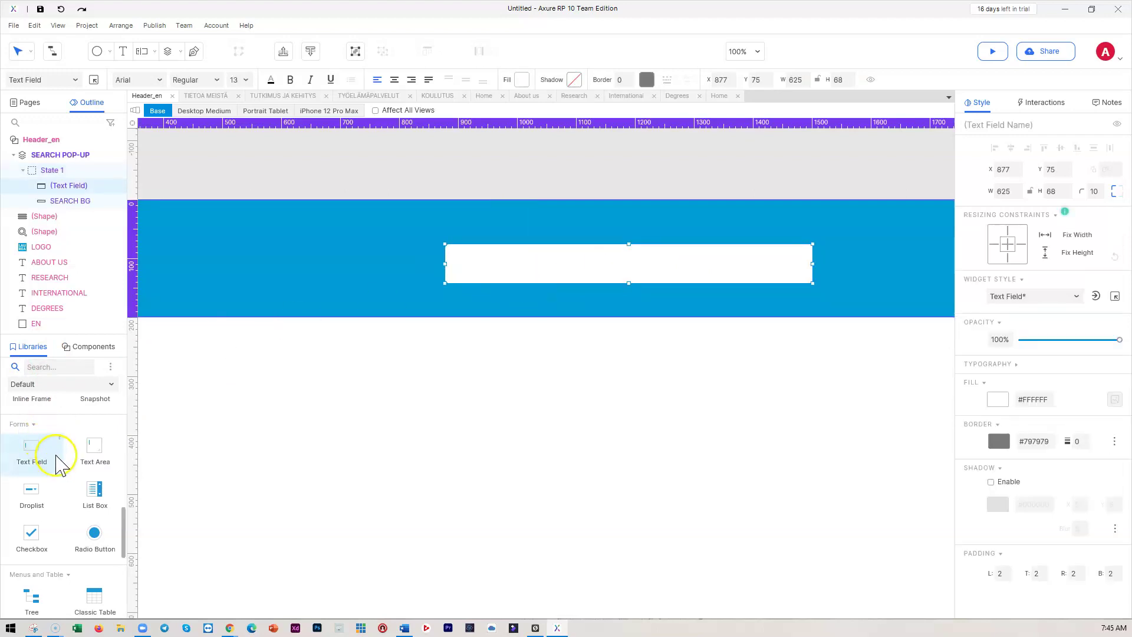
Place a Box 1 rectangle against the text field's right end at X 1502, Y 75 and resize it to 114 by 68.
scroll(54, 476, up, 2)
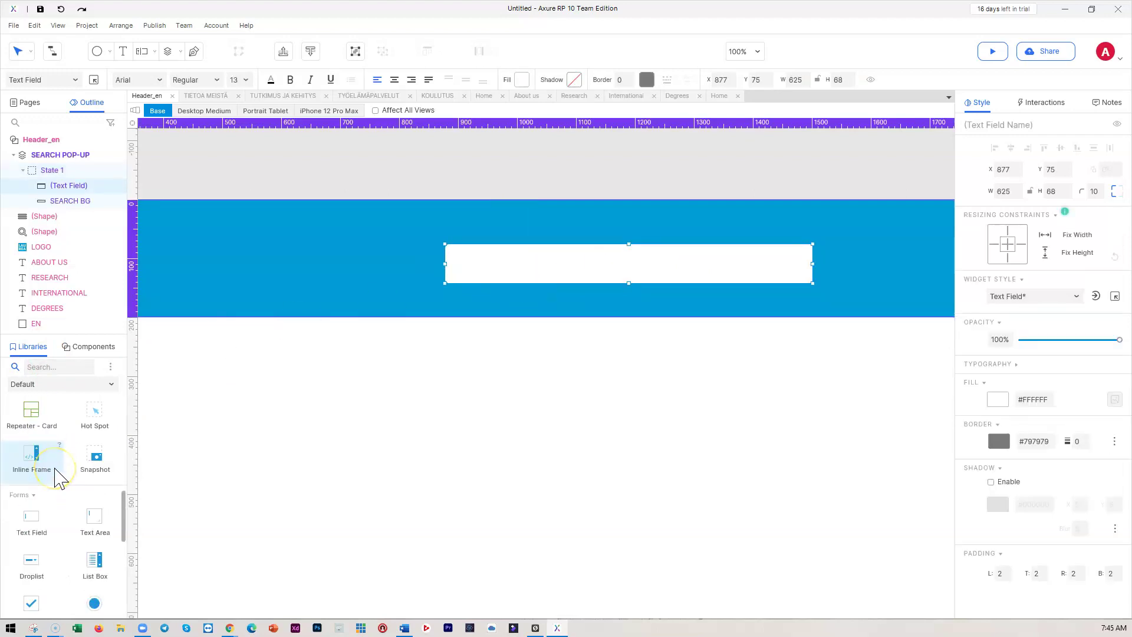
scroll(54, 476, up, 8)
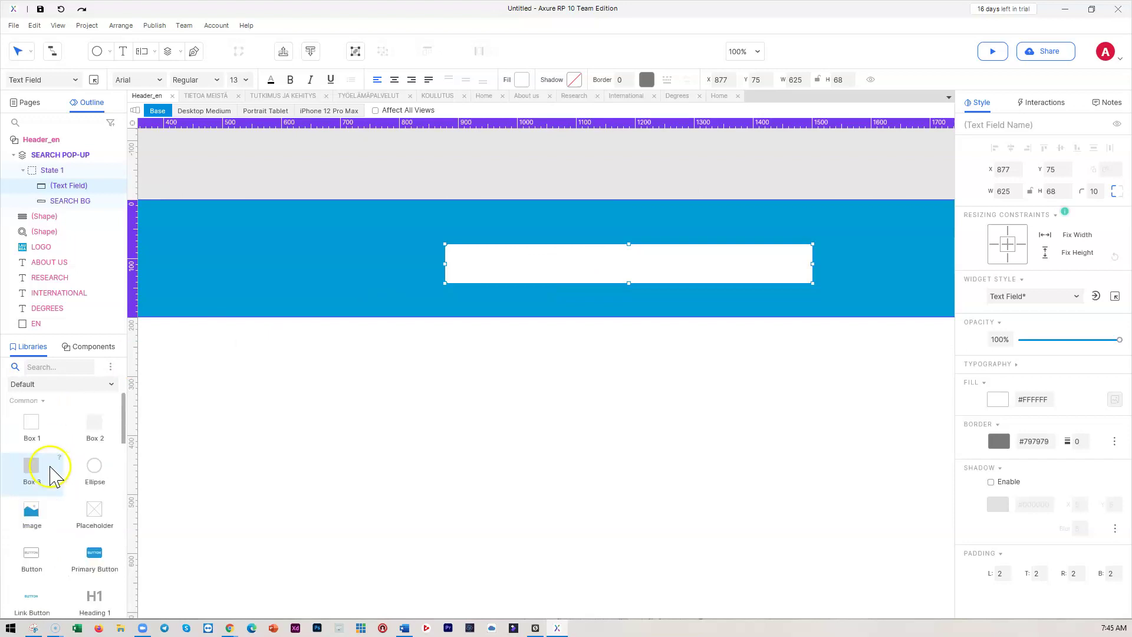
drag(35, 429, 812, 246)
click(736, 404)
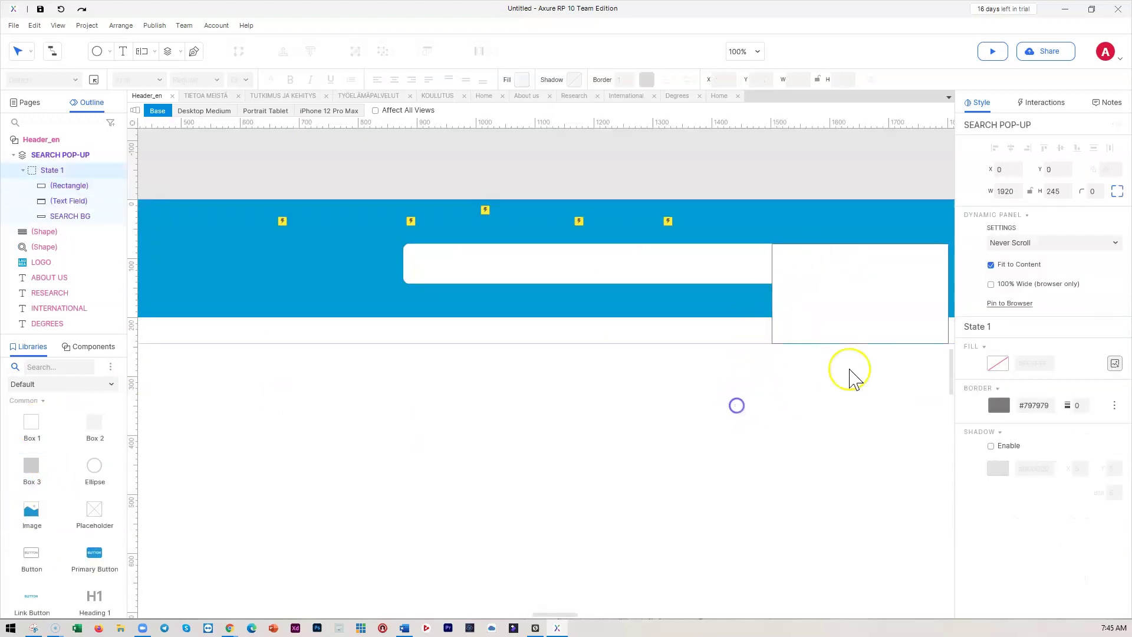
double_click(855, 329)
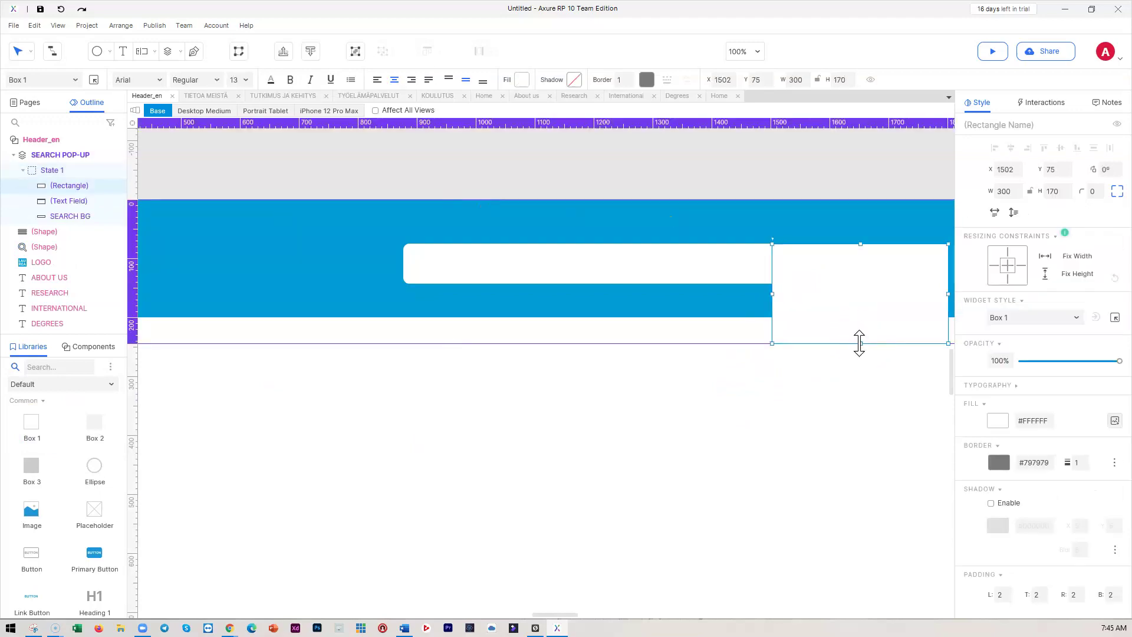
drag(860, 342, 856, 286)
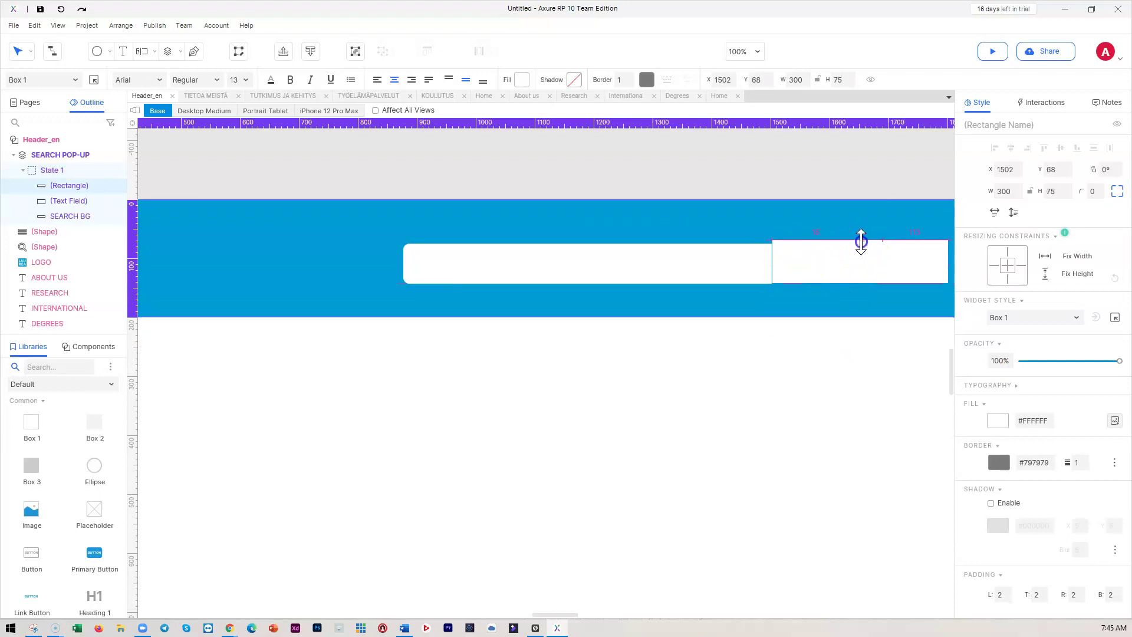
drag(947, 264, 838, 264)
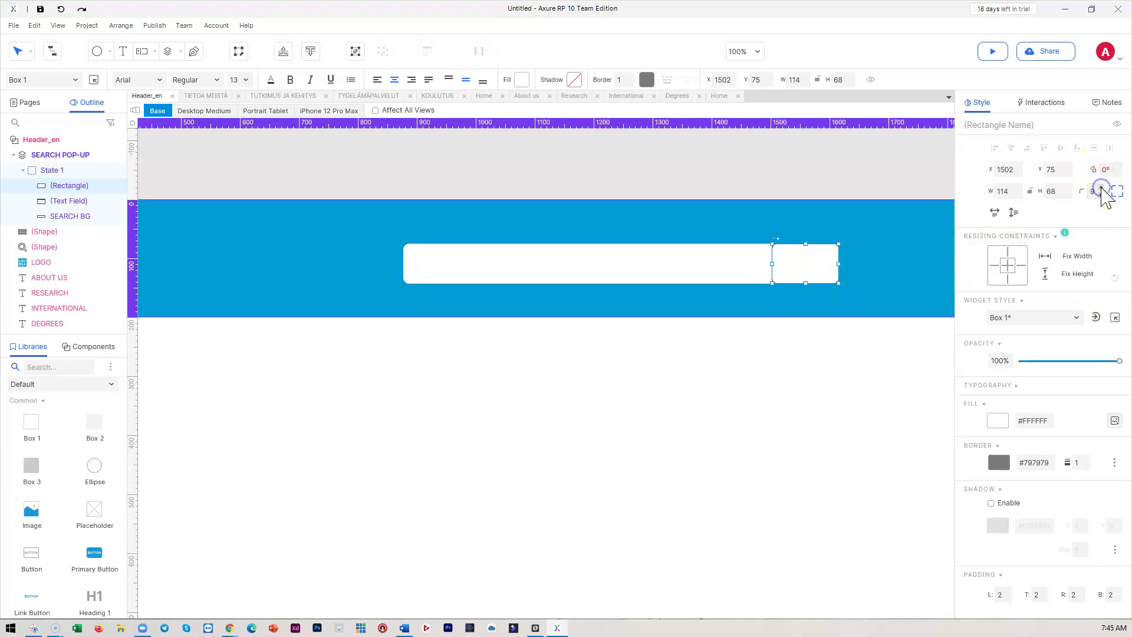
Round only the rectangle's right corners to a radius of 10 and set its border width to 0.
click(793, 385)
click(840, 242)
click(822, 262)
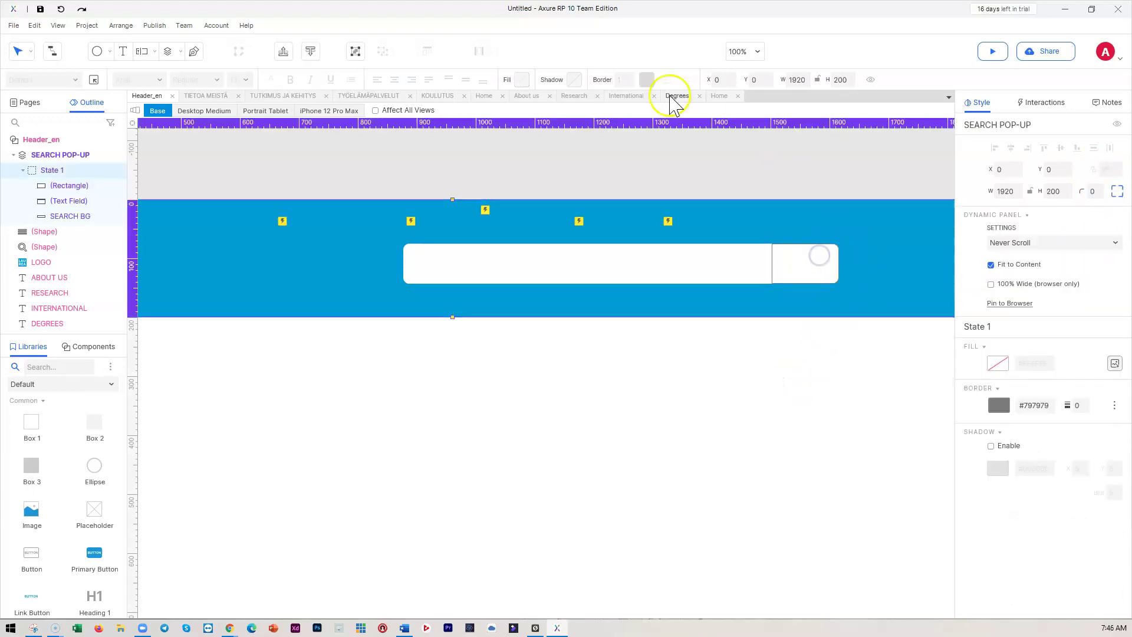
double_click(787, 260)
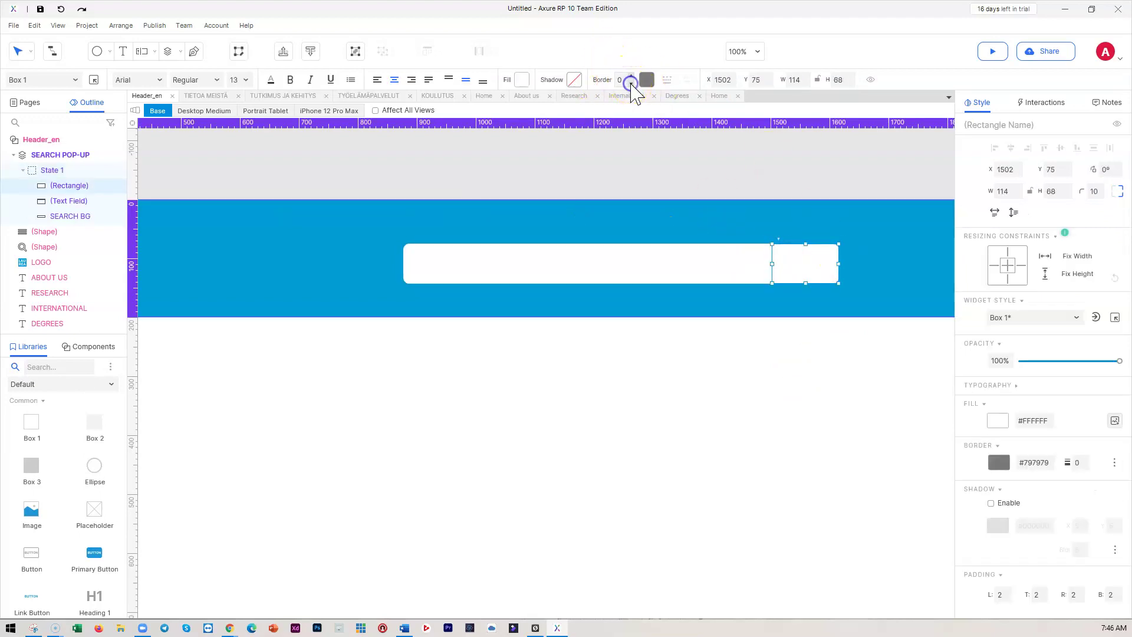
Fill the rectangle at the text field's right end with the recently used pink #F287B7.
click(522, 80)
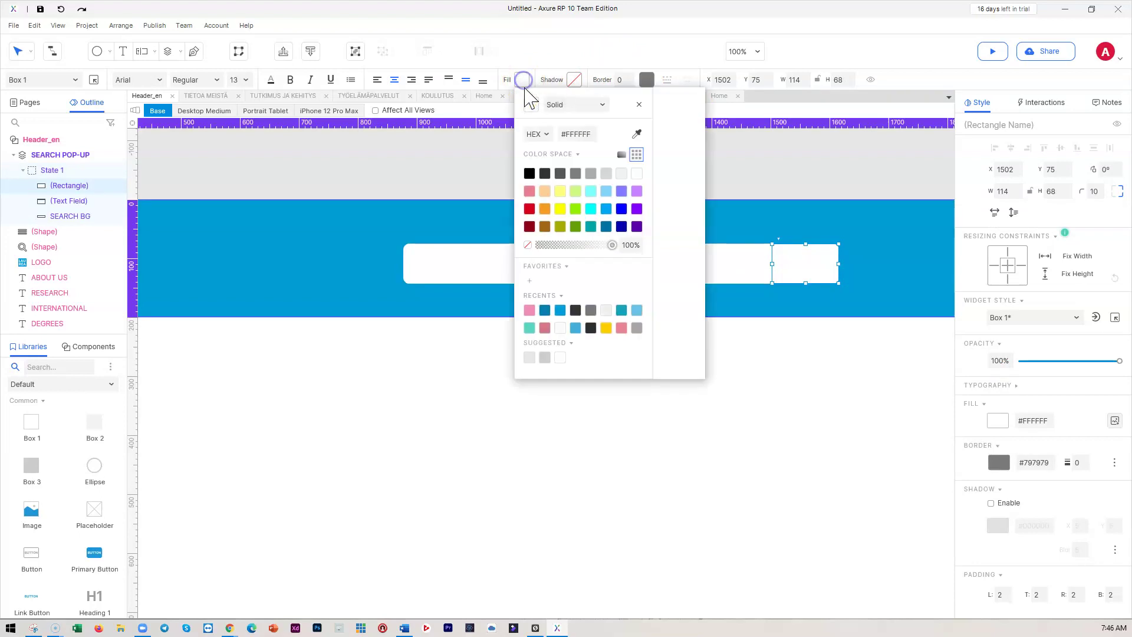
click(528, 310)
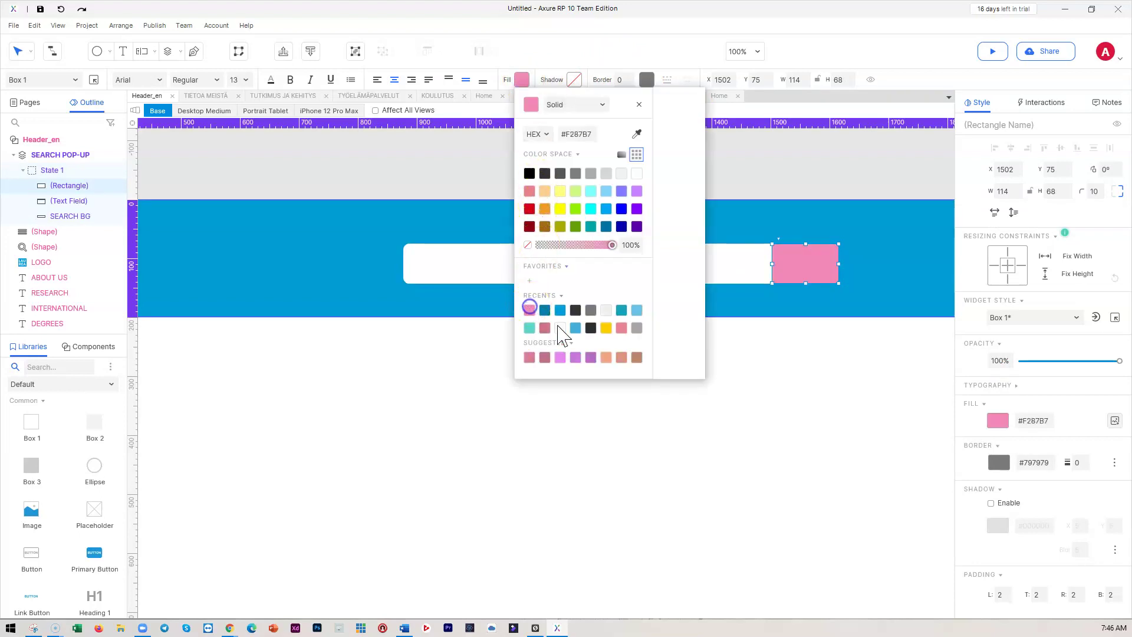
click(777, 366)
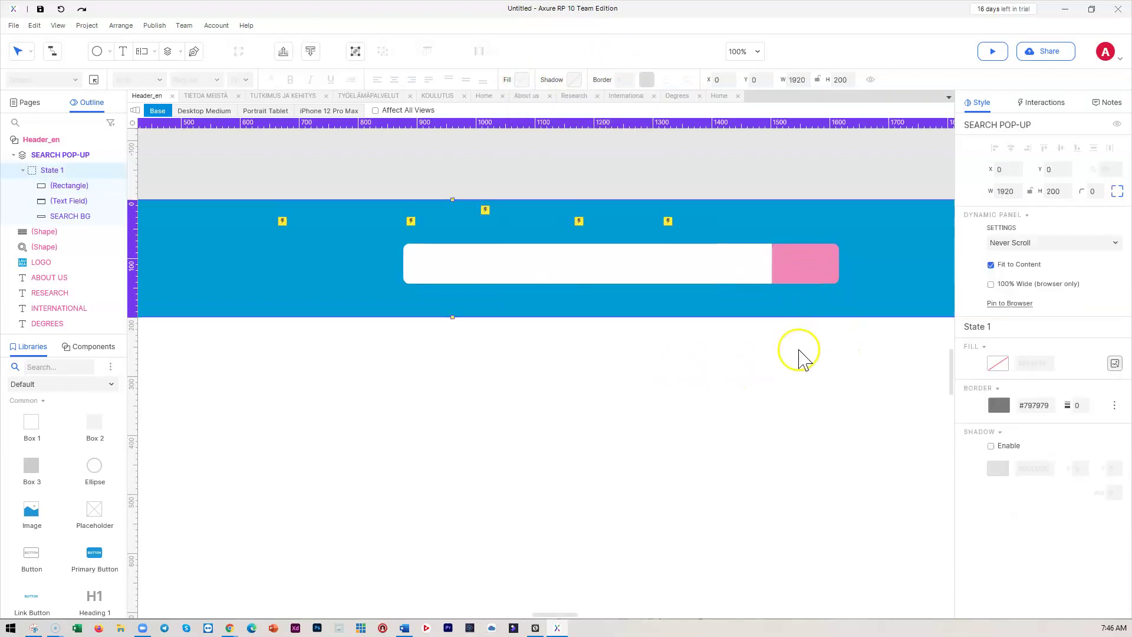
click(803, 403)
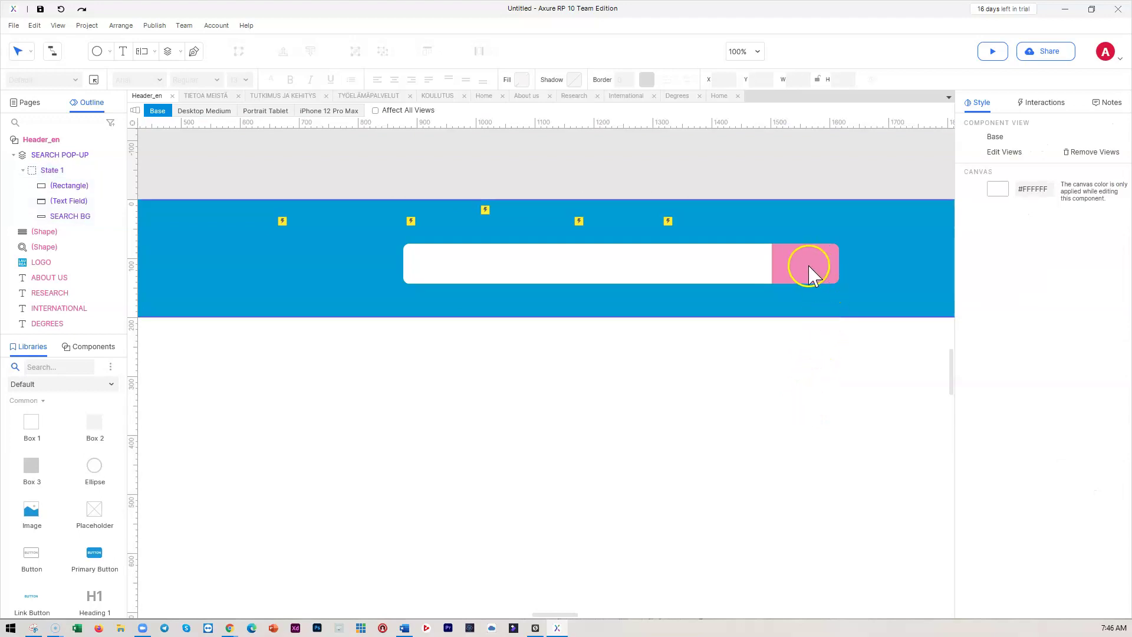
Search all libraries for SEARC and place the Search icon from Icons on the pink rectangle at X 1527, Y 83.
click(40, 366)
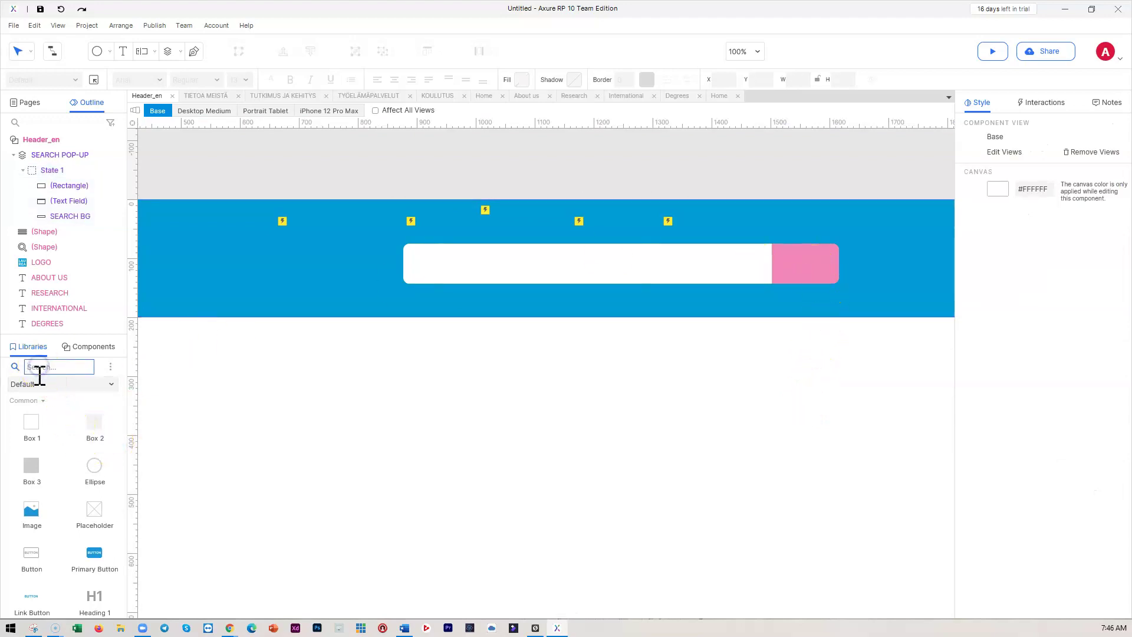
click(39, 383)
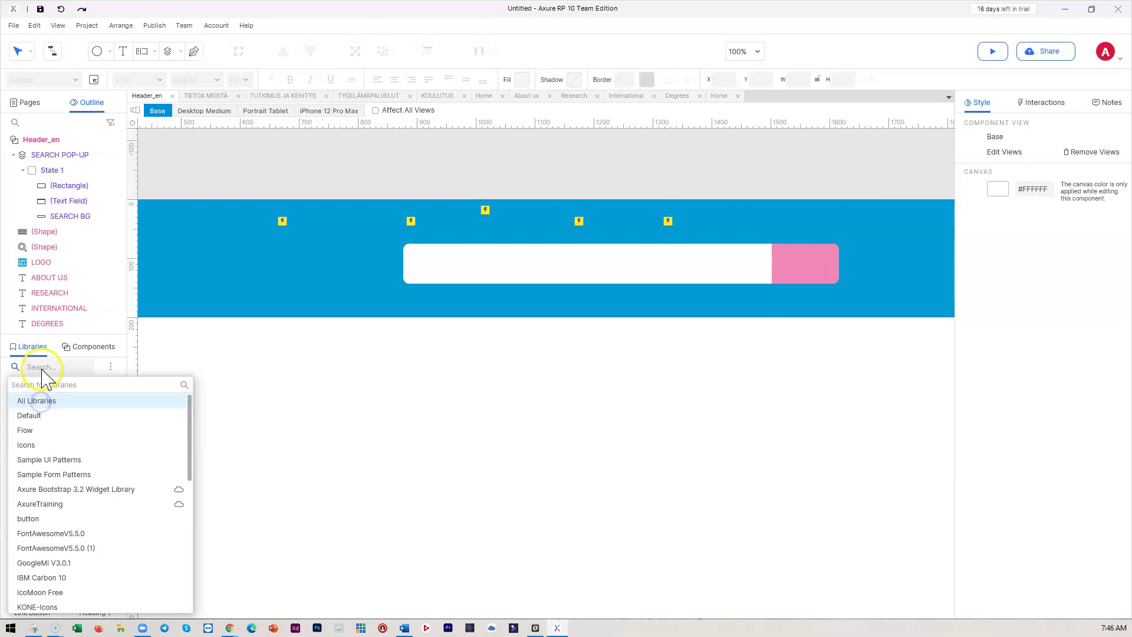
click(43, 398)
click(42, 367)
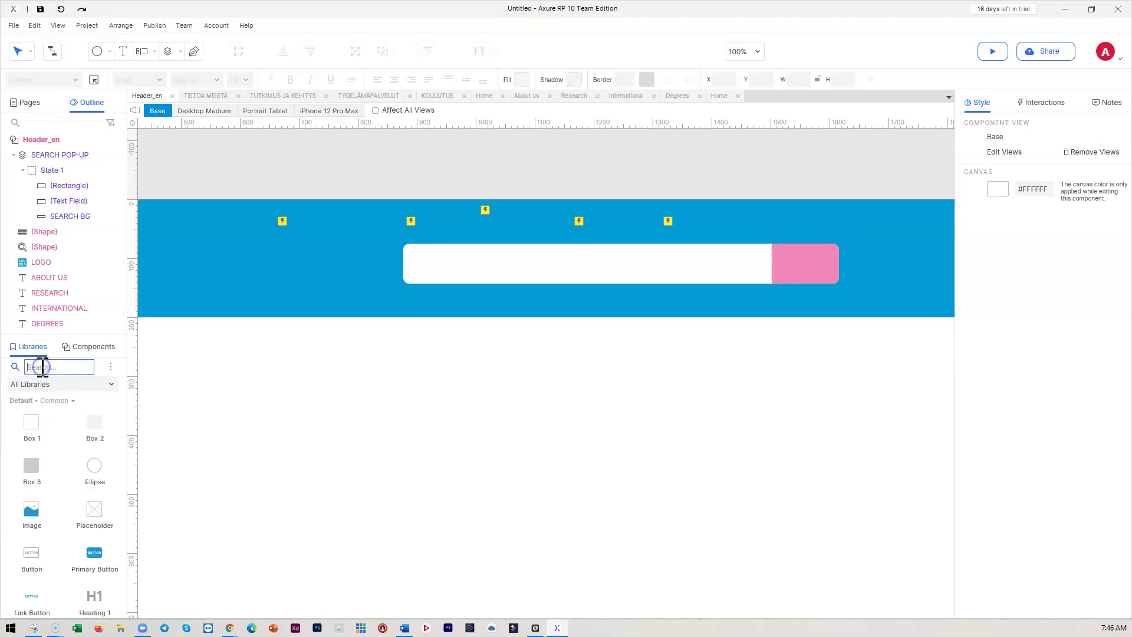
text(SEARCG)
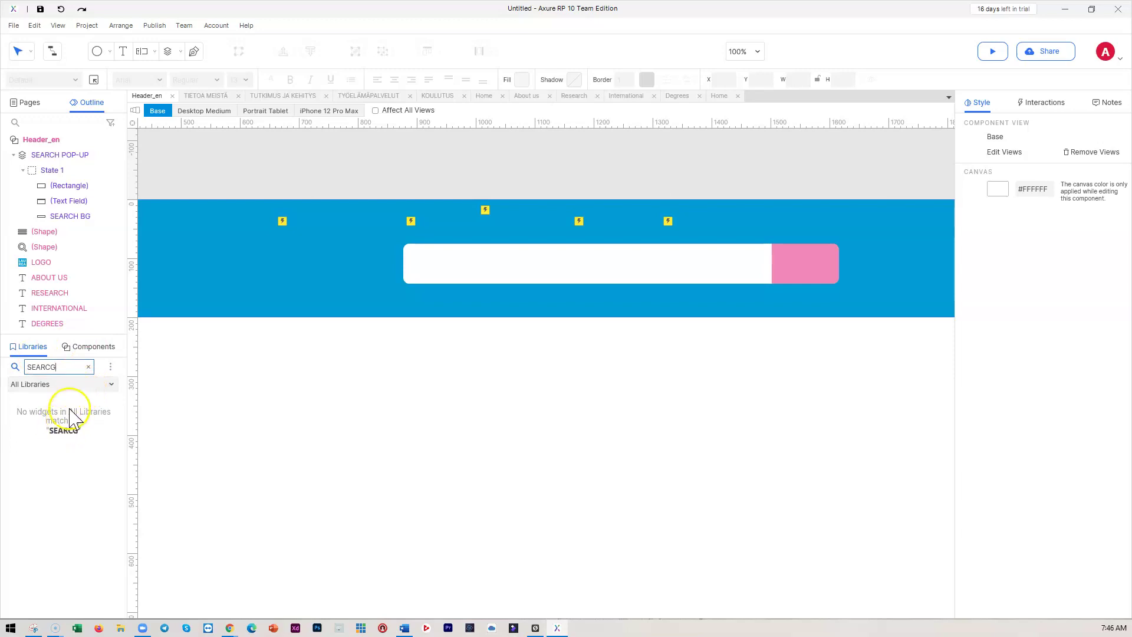
key(BackSpace)
drag(32, 422, 790, 258)
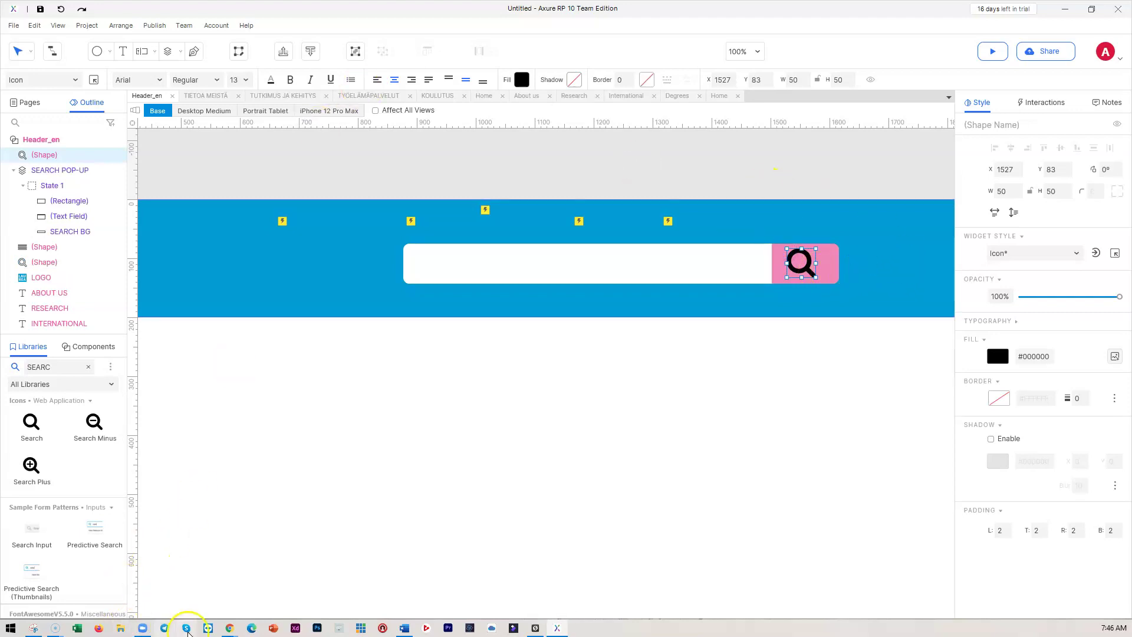
Check the search button on the Laurea page in Chrome, and fill the search icon on the pink rectangle with white #FFFFFF in Axure RP.
mouse_move(231, 627)
click(171, 587)
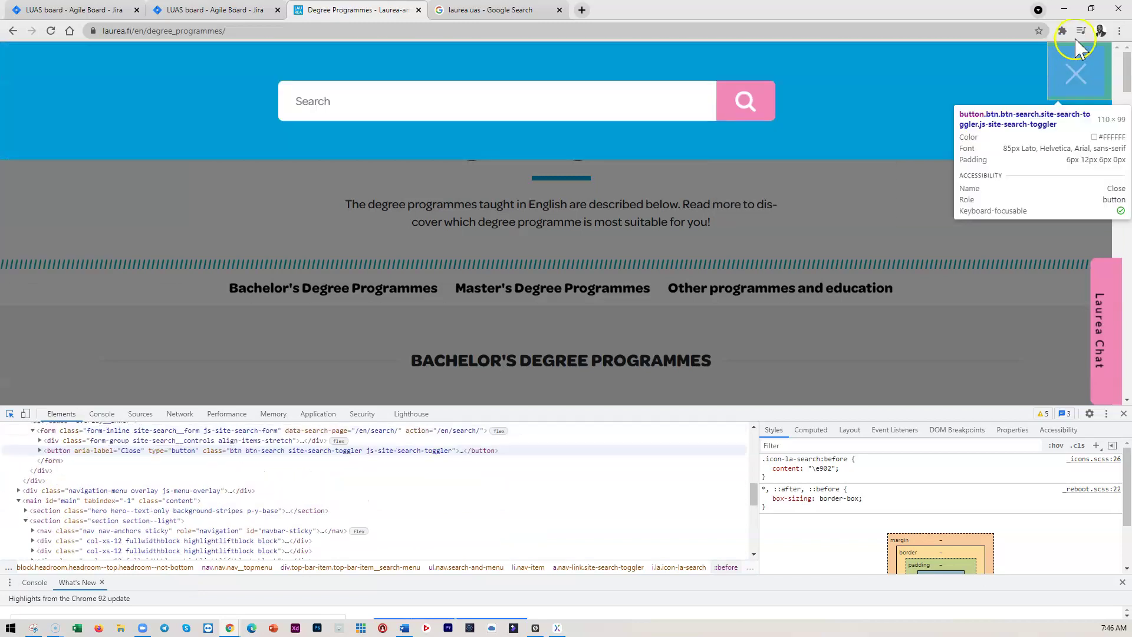
click(1064, 9)
click(799, 263)
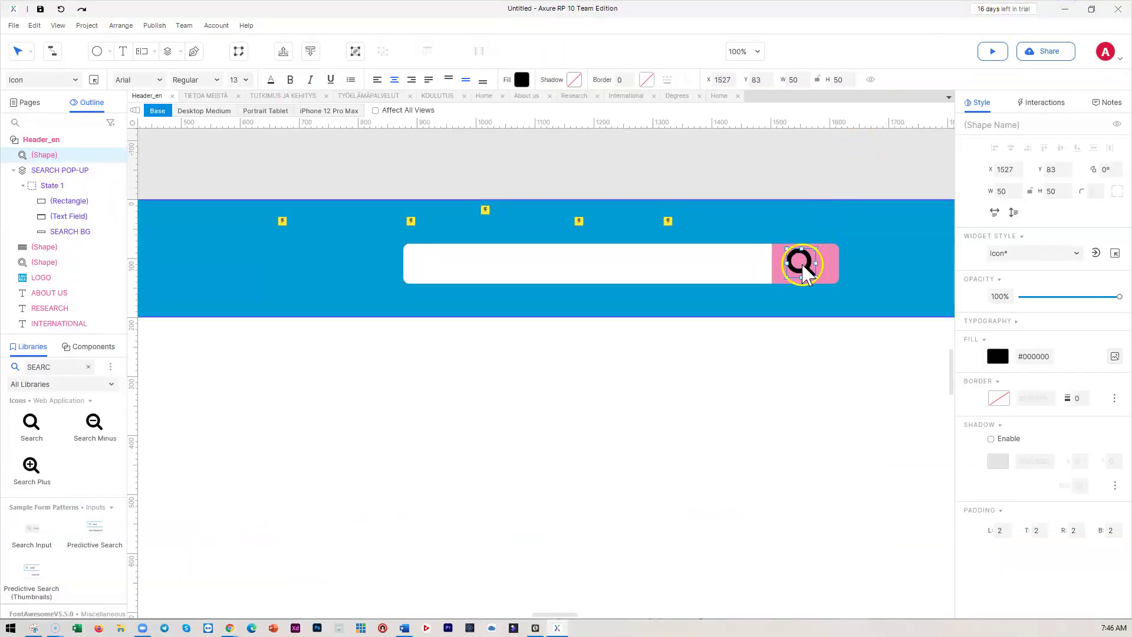
click(521, 80)
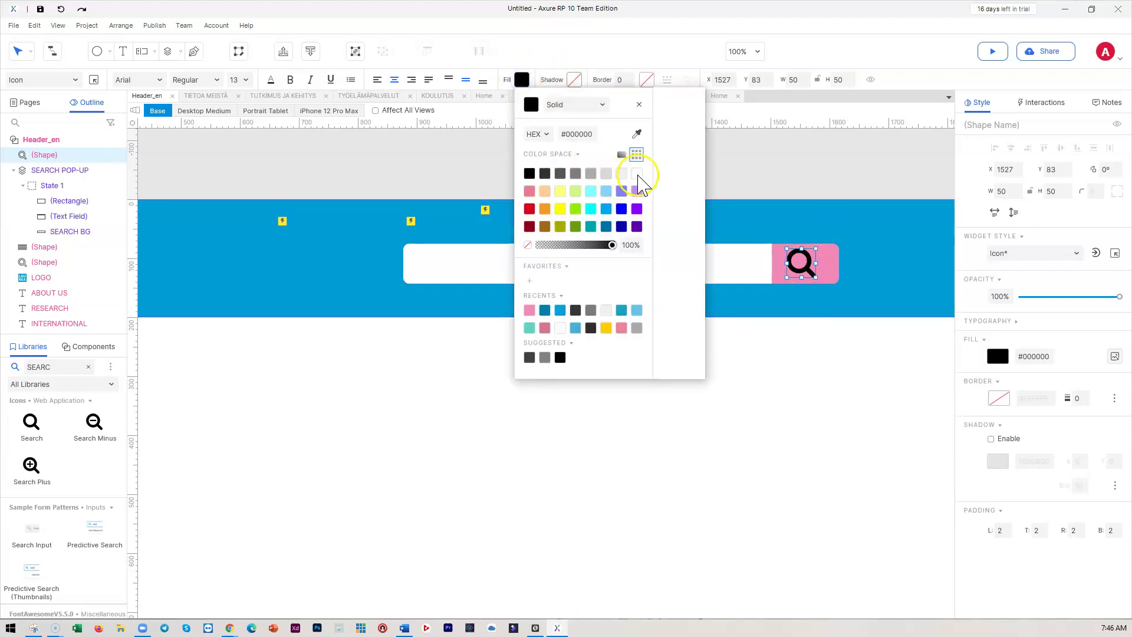
click(637, 173)
Set the white search icon's width to 35.
click(816, 79)
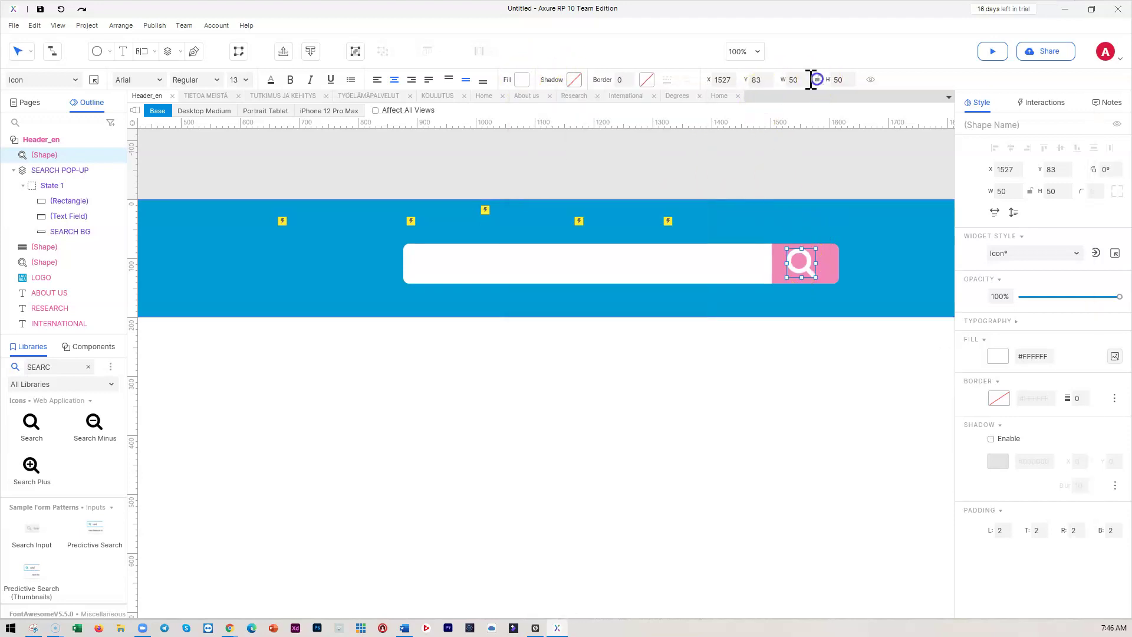
click(802, 79)
text(35)
click(778, 372)
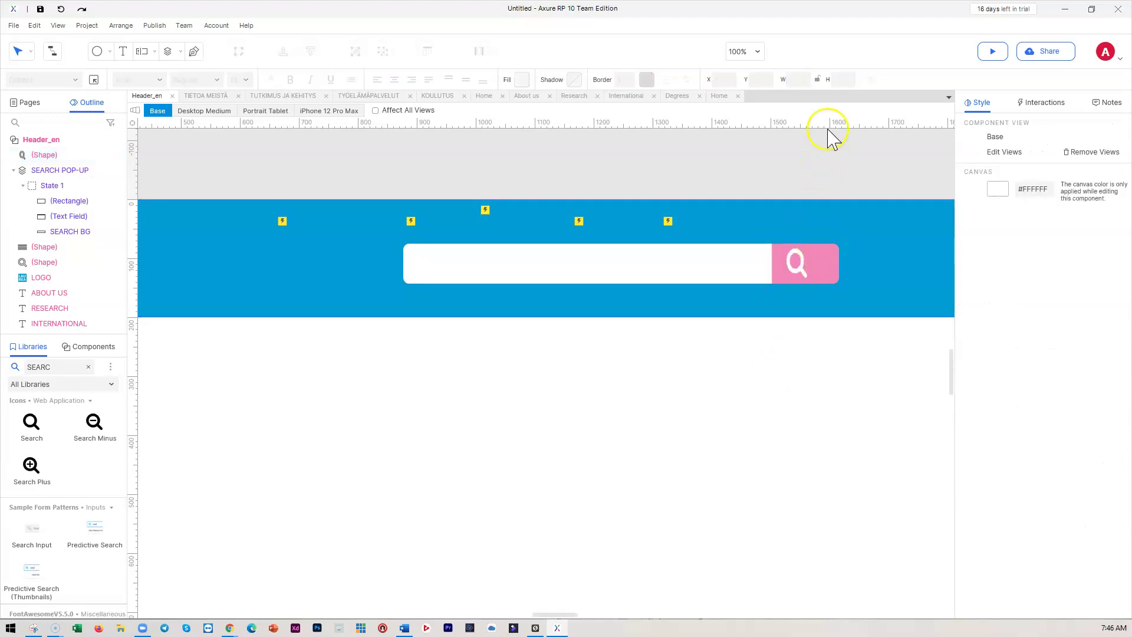
Try to set the white search icon's height to 35.
click(797, 263)
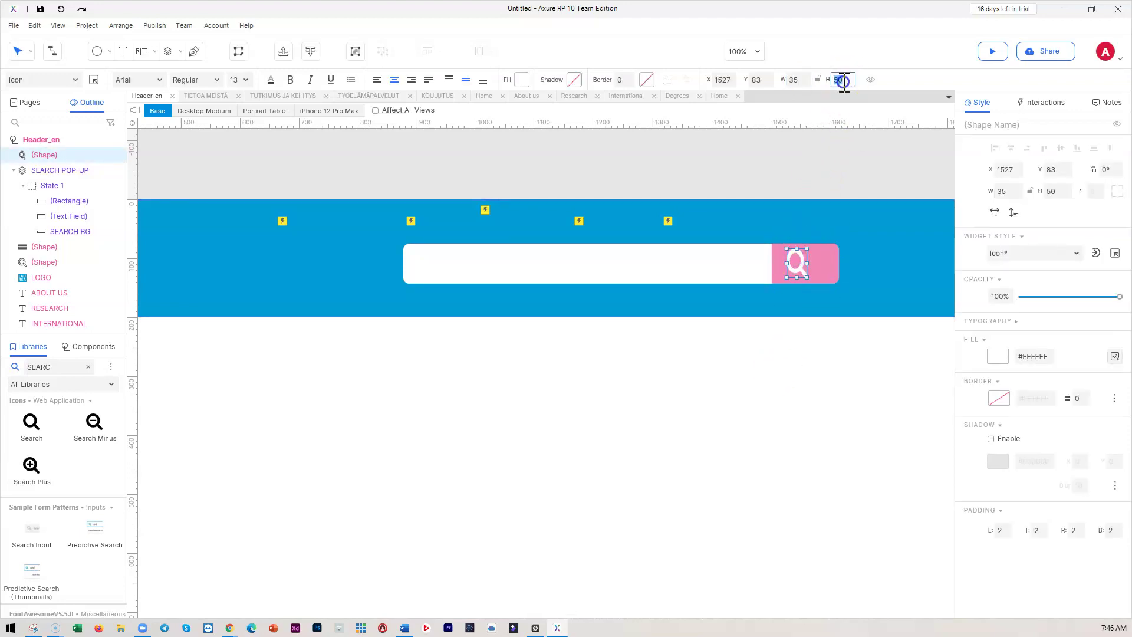
click(844, 79)
text(35)
click(824, 305)
click(802, 259)
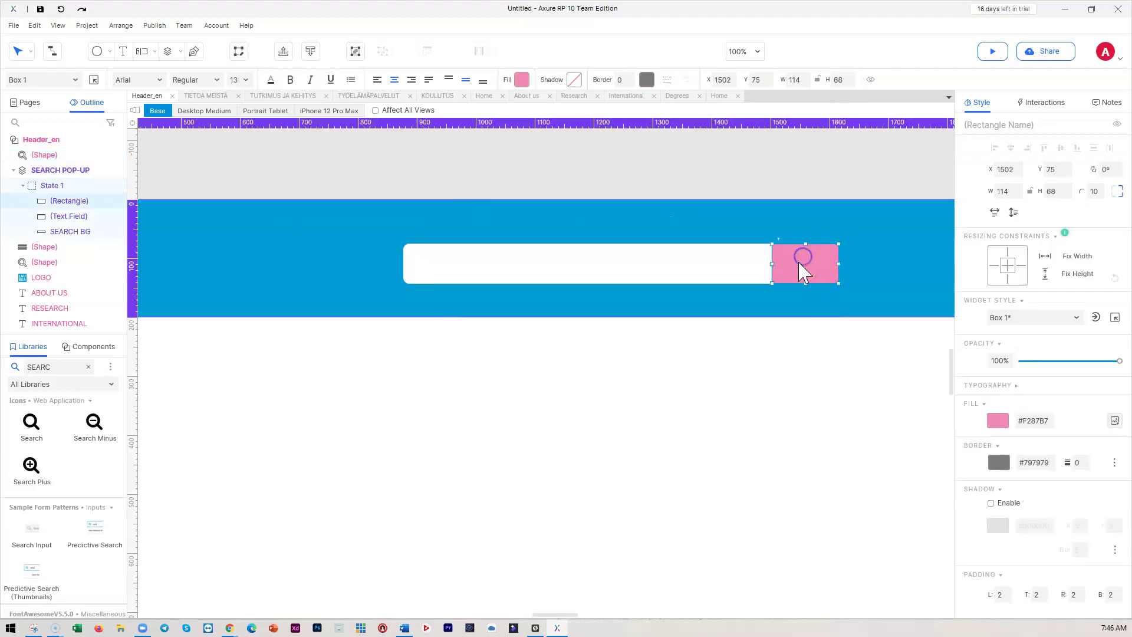
click(808, 320)
click(805, 253)
click(848, 253)
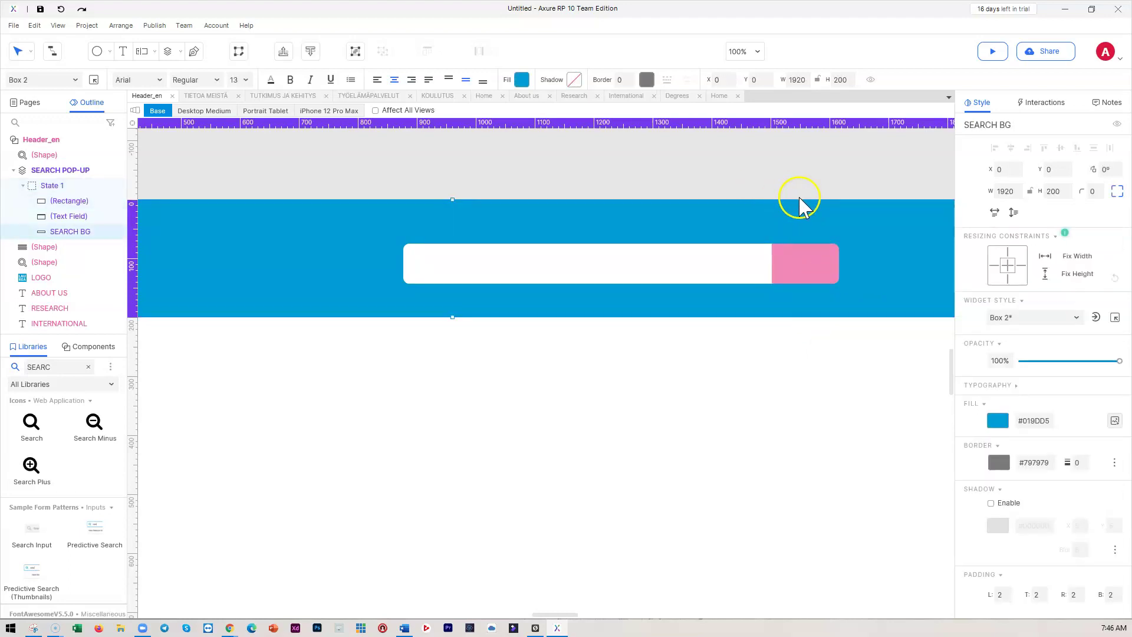
click(821, 341)
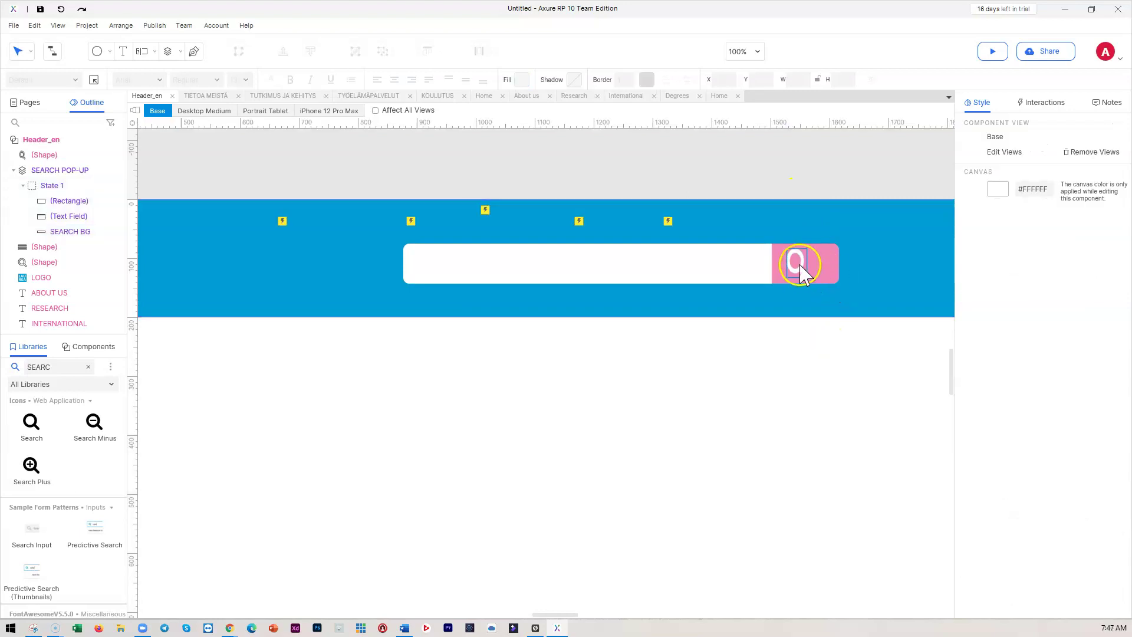
Set the search icon's height to 35 and move it to X 1536, Y 91 on the pink rectangle.
click(800, 265)
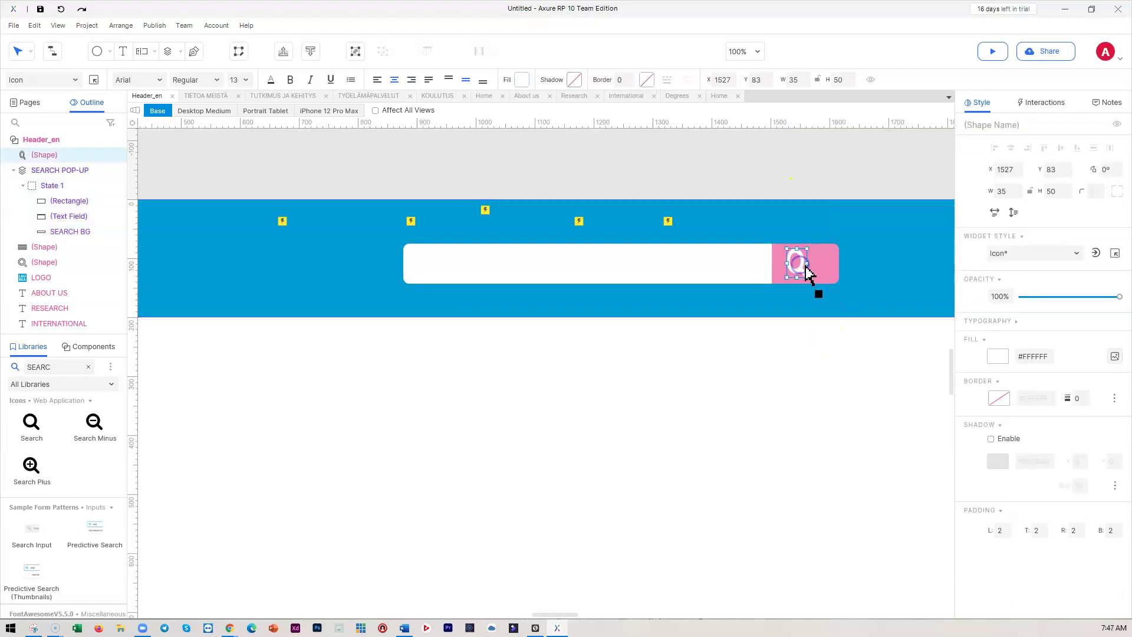
click(843, 80)
text(35)
click(816, 349)
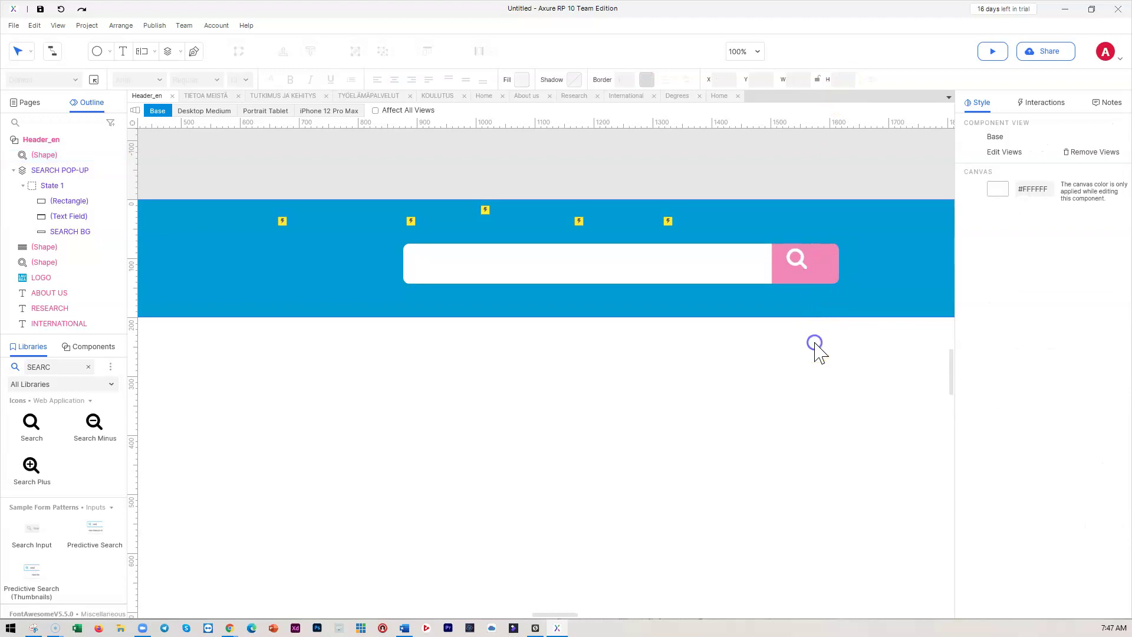
click(800, 264)
drag(796, 259, 802, 264)
click(809, 357)
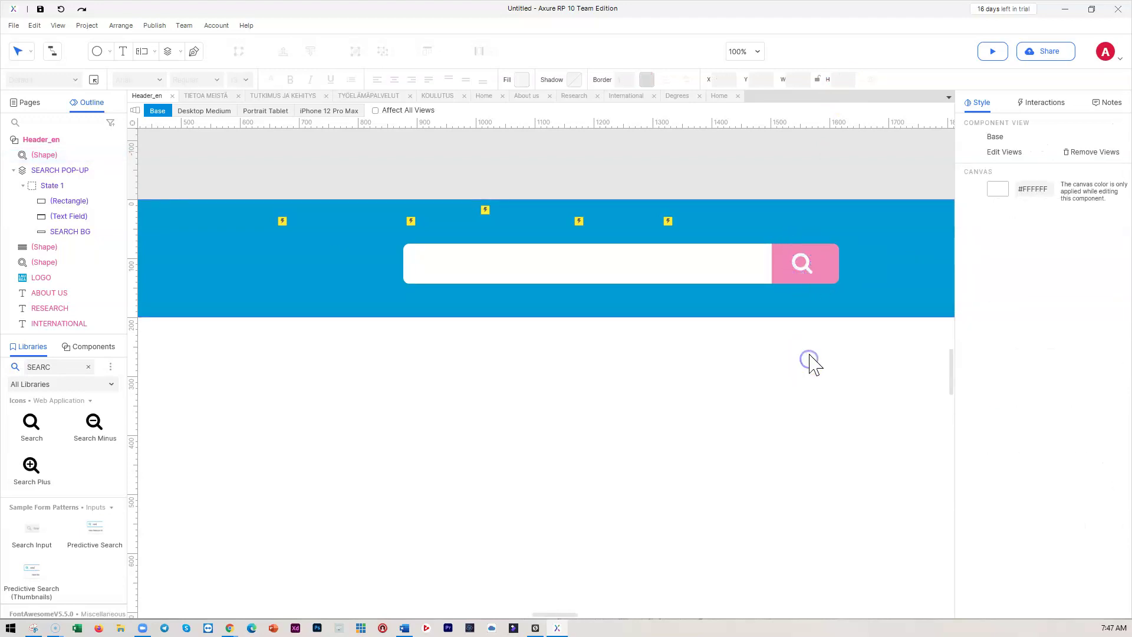
Try to select the search icon together with the pink rectangle and the text field from the component's canvas.
mouse_move(543, 614)
mouse_down()
mouse_move(561, 613)
mouse_move(533, 612)
mouse_move(546, 608)
mouse_up()
click(836, 267)
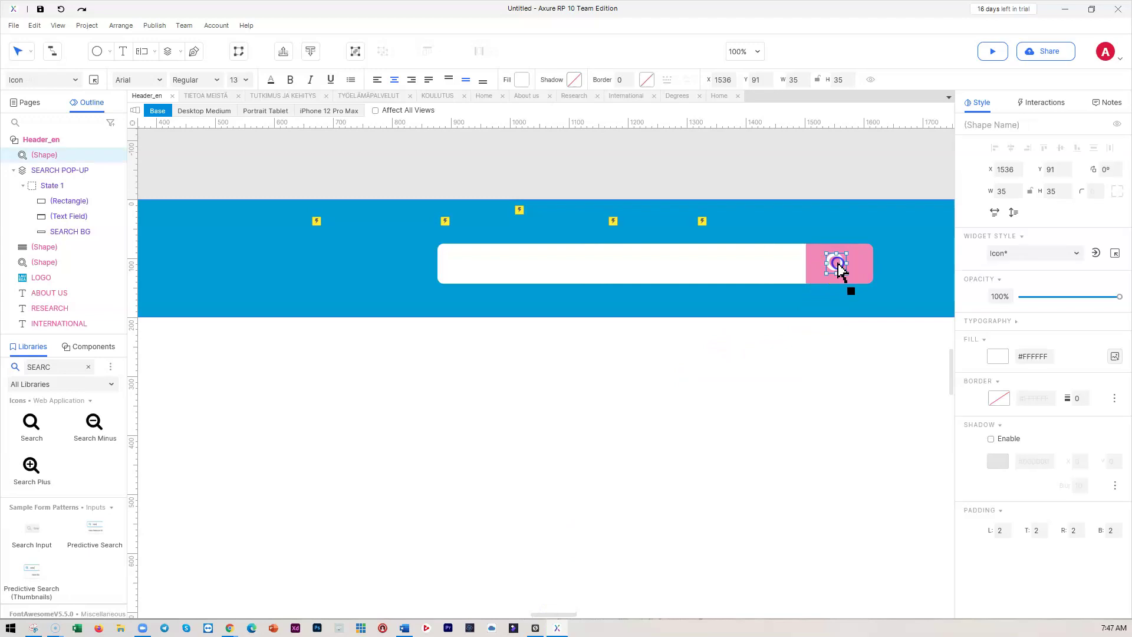
drag(883, 378, 456, 194)
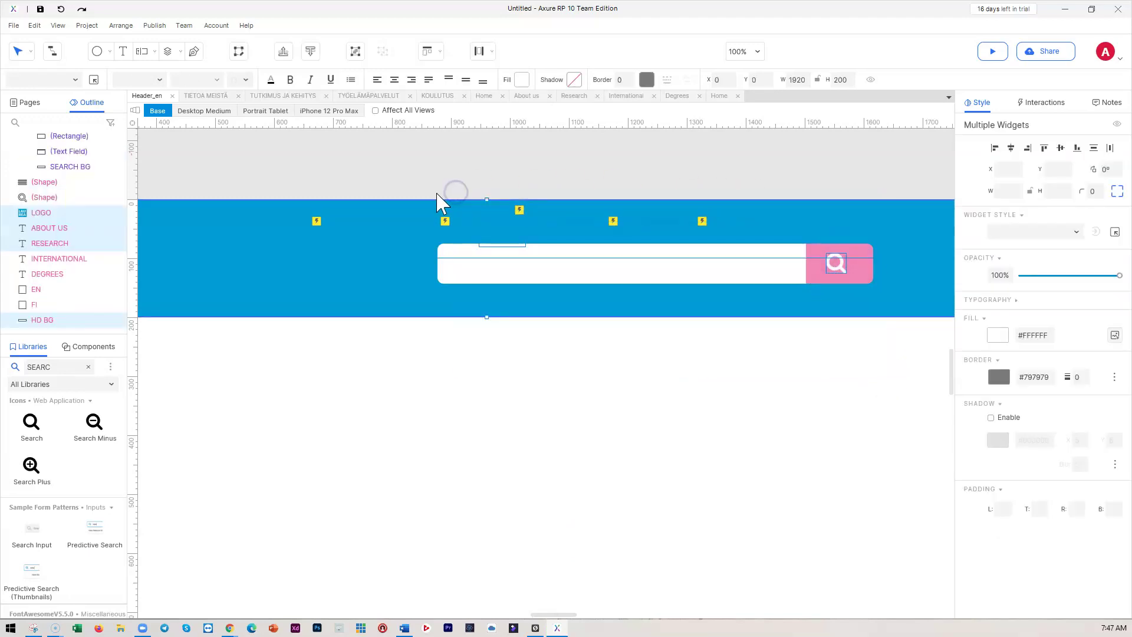
click(637, 448)
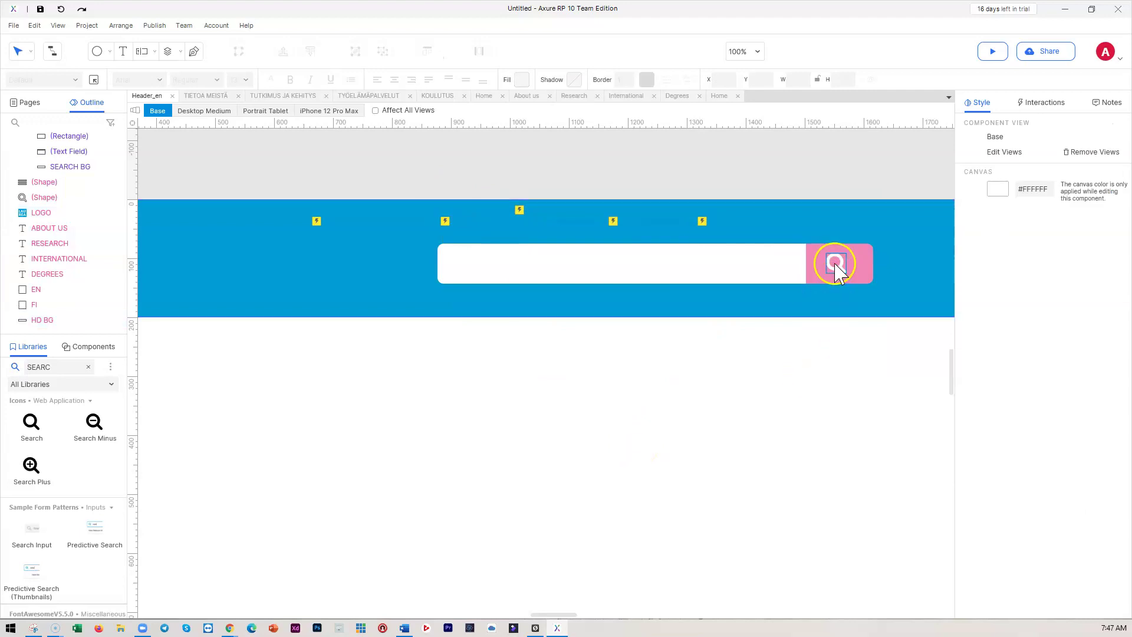
click(836, 266)
ctrl+click(813, 275)
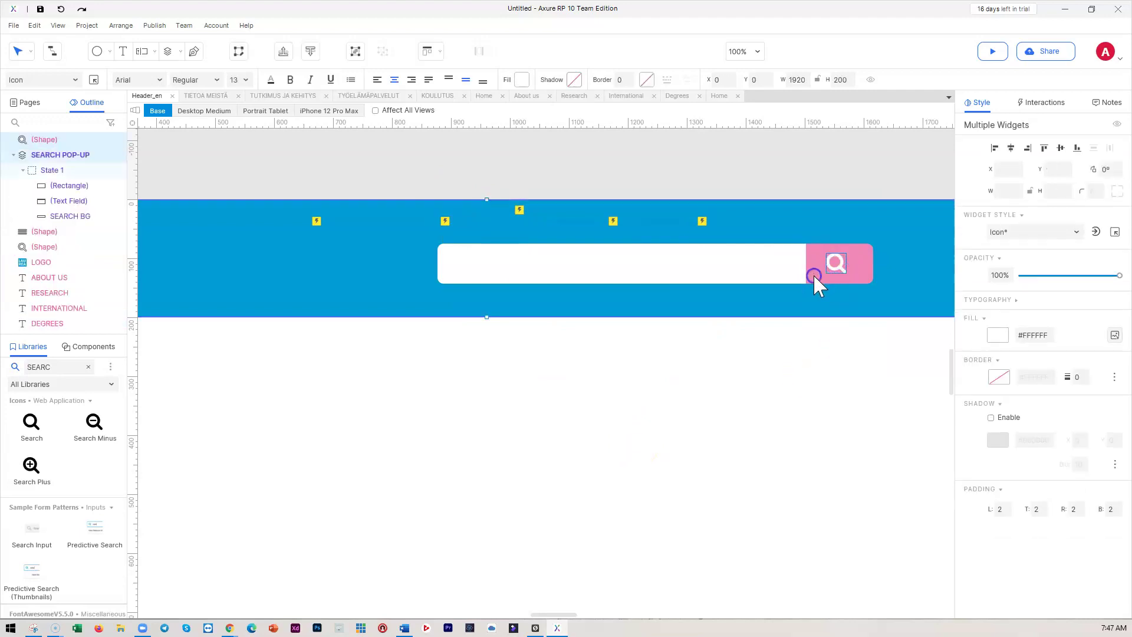
ctrl+click(813, 272)
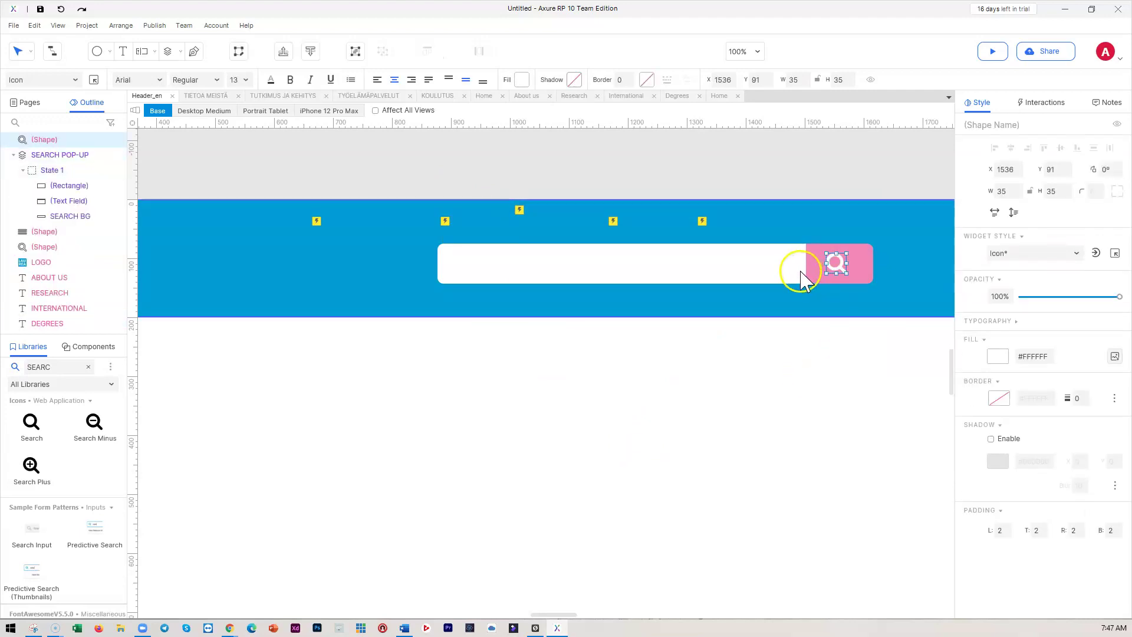
click(863, 258)
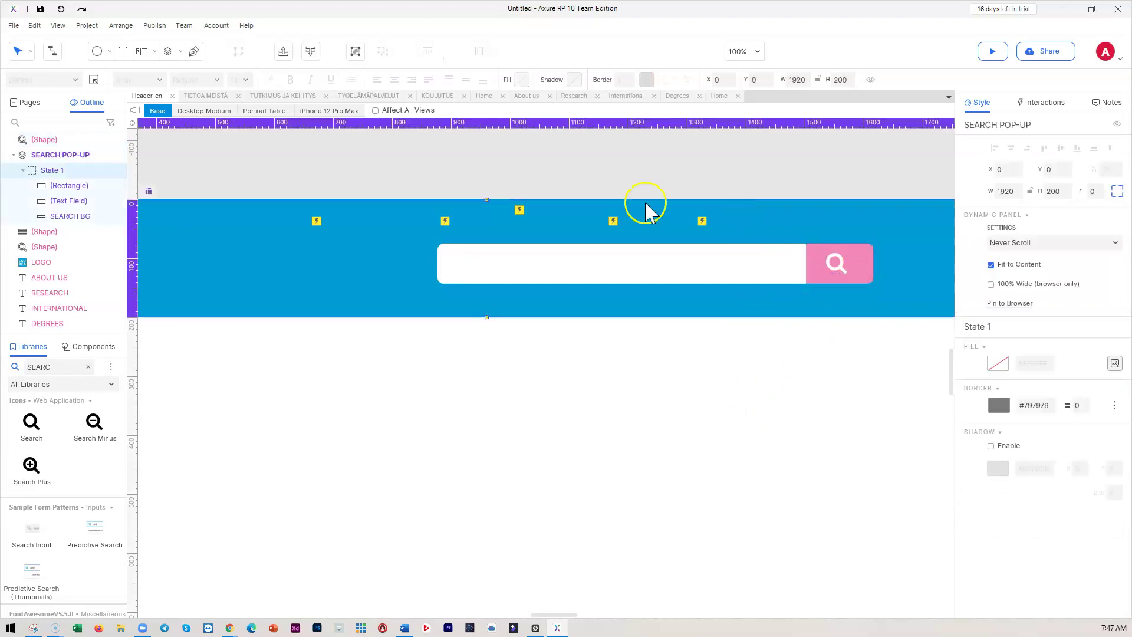
Open State 1 of the SEARCH POP-UP panel and check whether it contains the search icon.
click(61, 171)
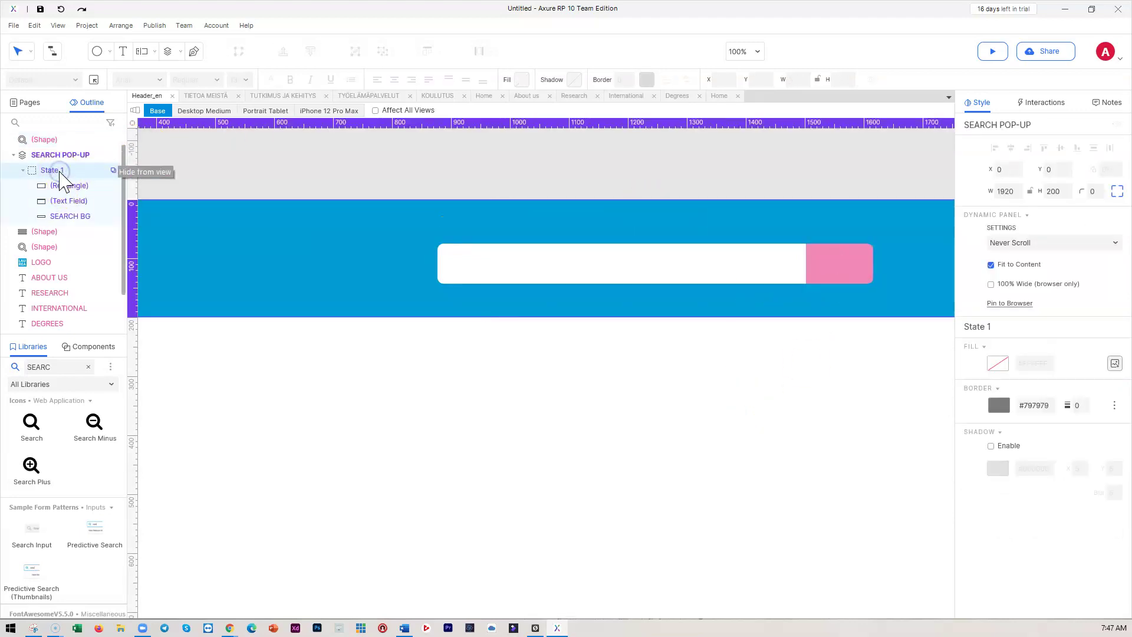
click(833, 265)
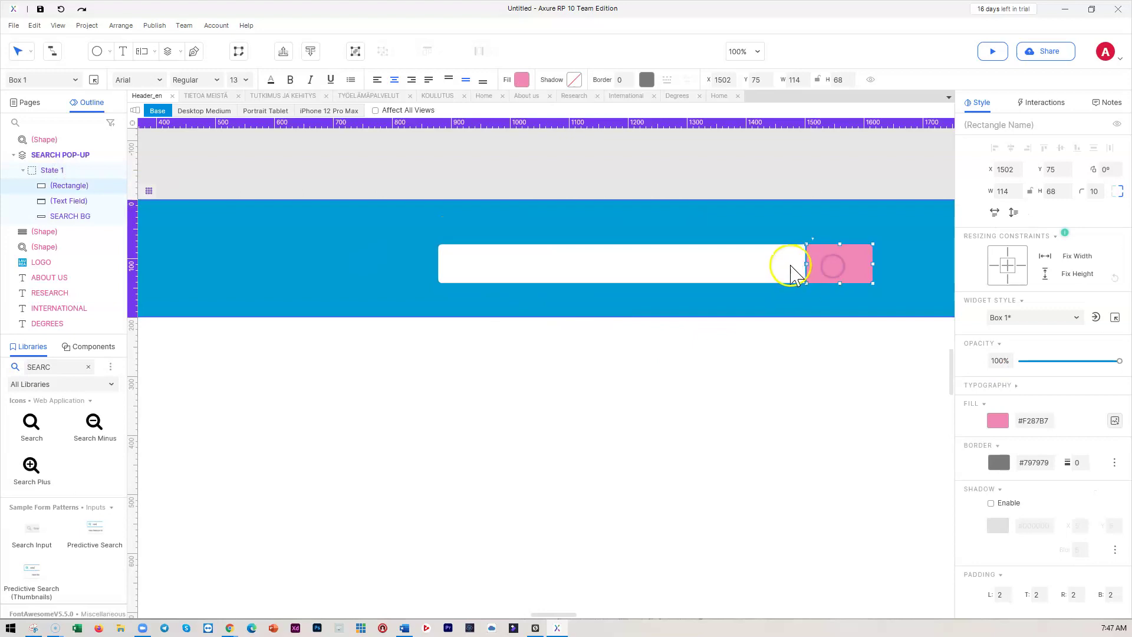
click(834, 364)
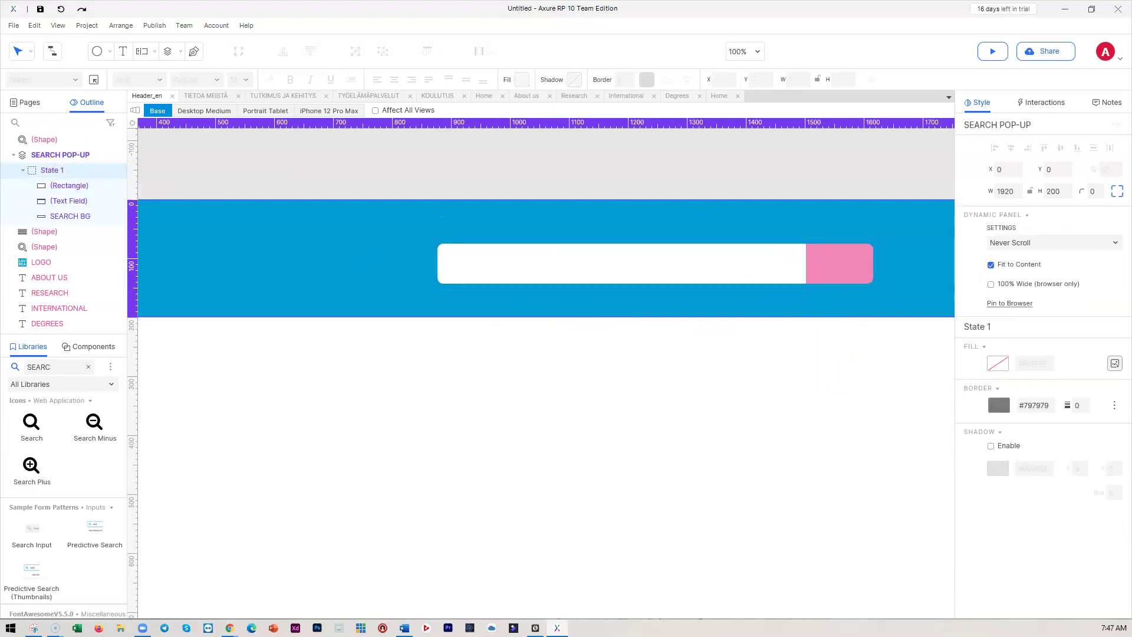
mouse_move(829, 271)
mouse_down()
mouse_move(837, 265)
mouse_move(847, 303)
mouse_move(834, 258)
mouse_up()
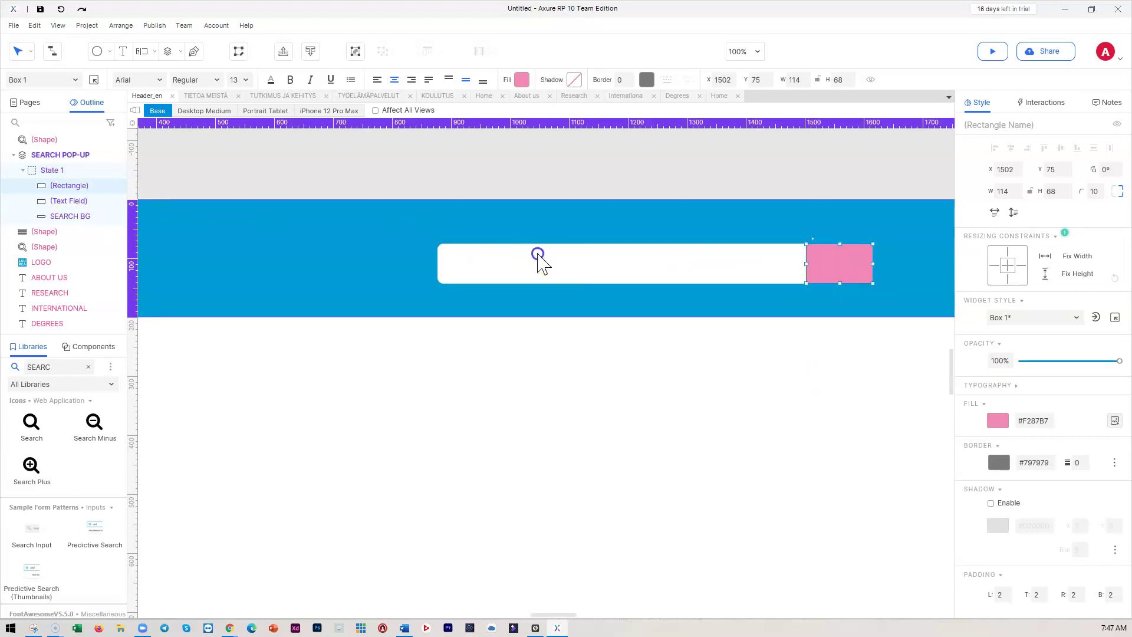
click(347, 386)
Cut the search icon from the component's canvas and paste it into State 1 of the SEARCH POP-UP panel.
click(833, 263)
click(834, 267)
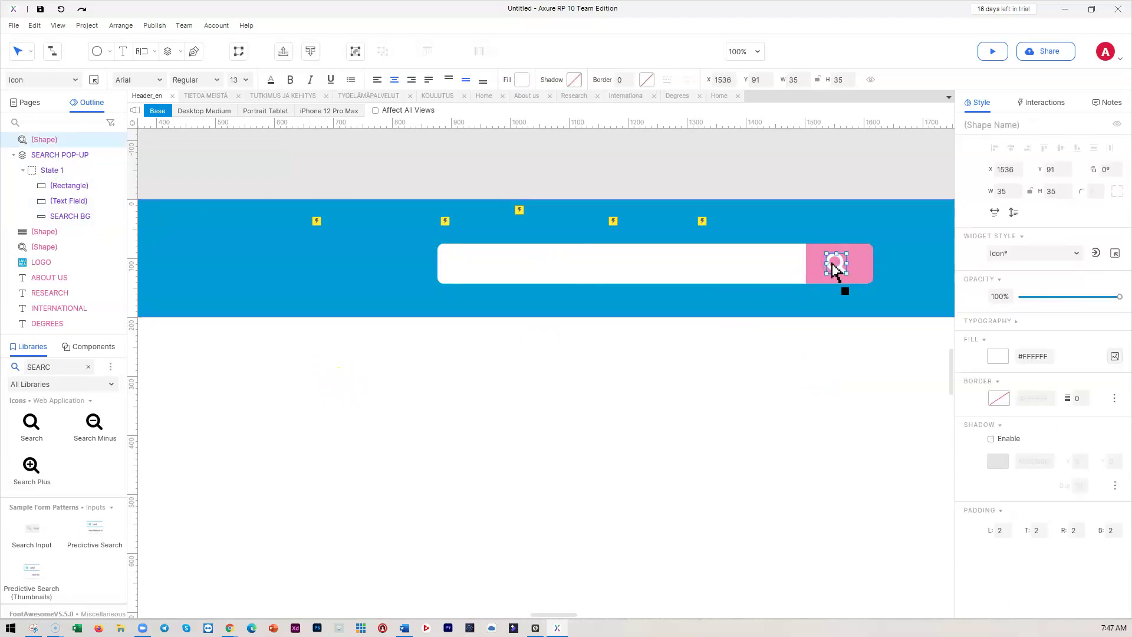
key(Delete)
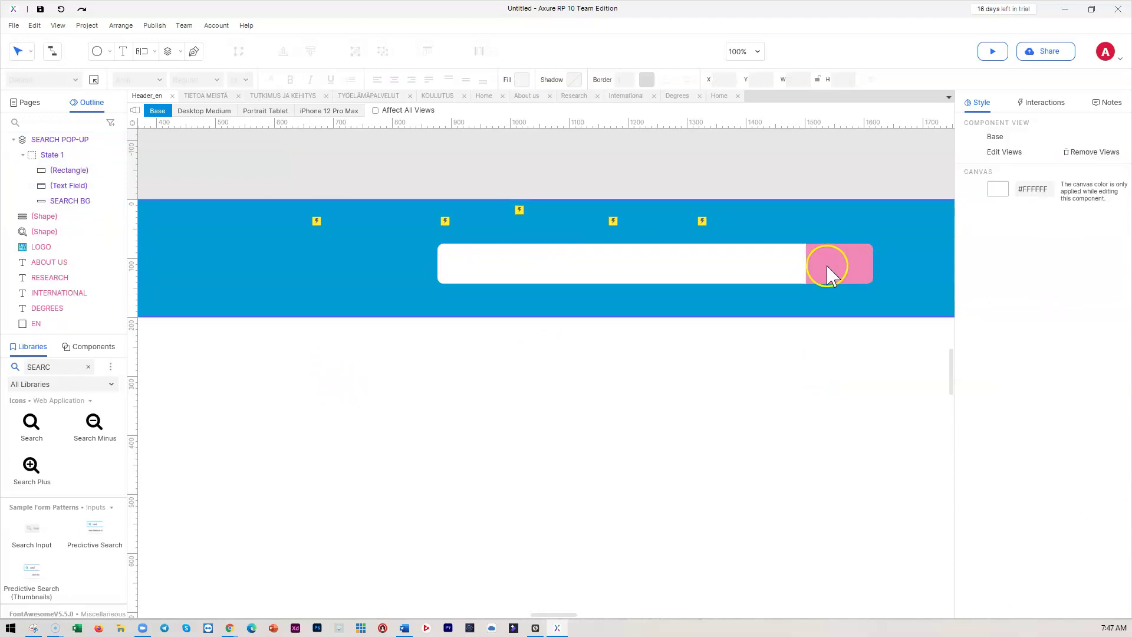
click(55, 158)
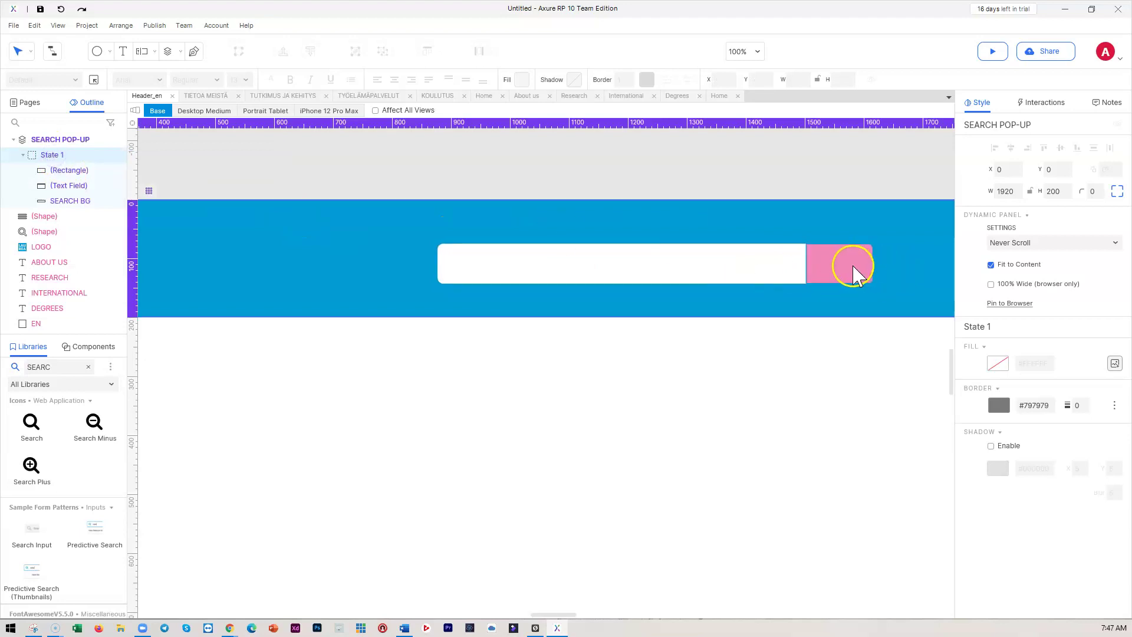
key(ctrl+v)
click(859, 342)
click(865, 353)
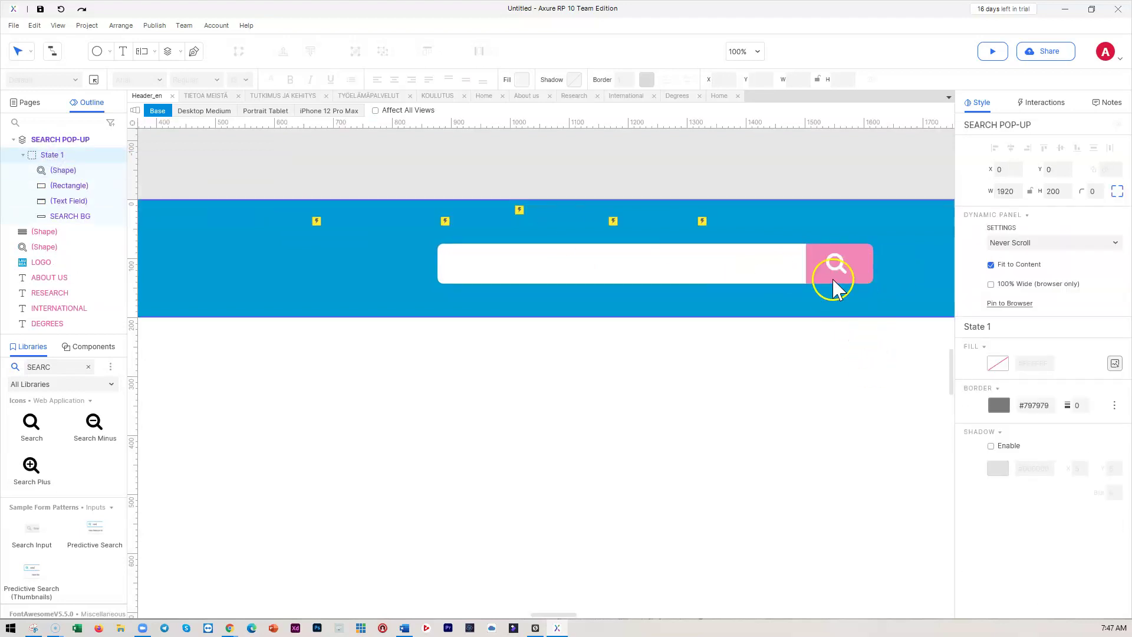
Within State 1, move the search icon, pink rectangle and text field together so the group starts at X 618, Y 66.
click(61, 156)
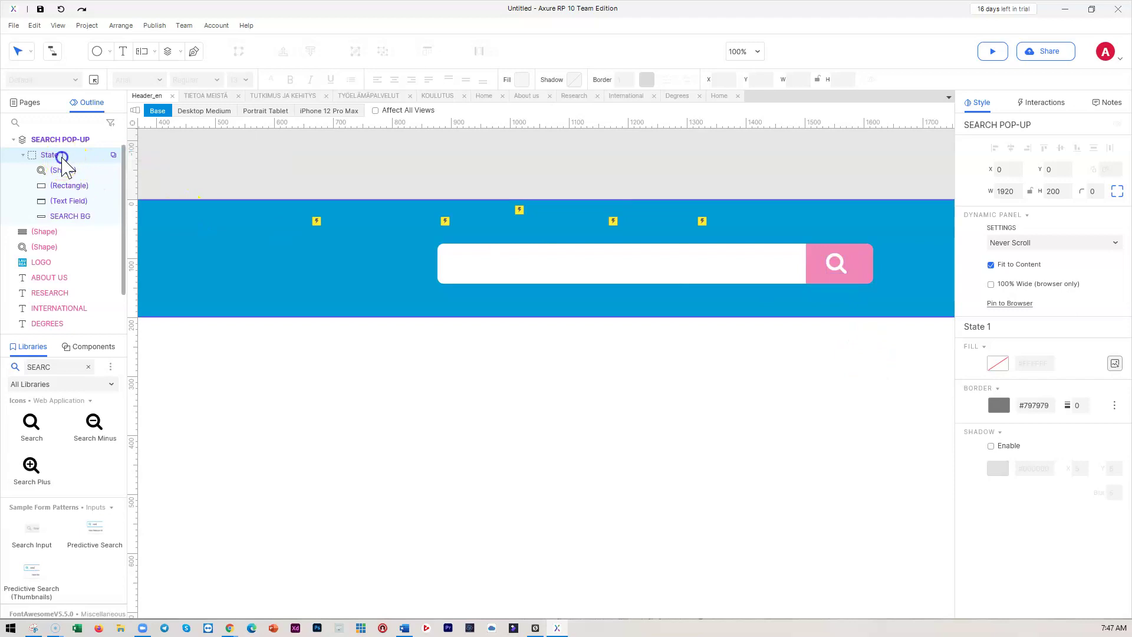
click(837, 264)
shift+click(858, 270)
shift+click(748, 264)
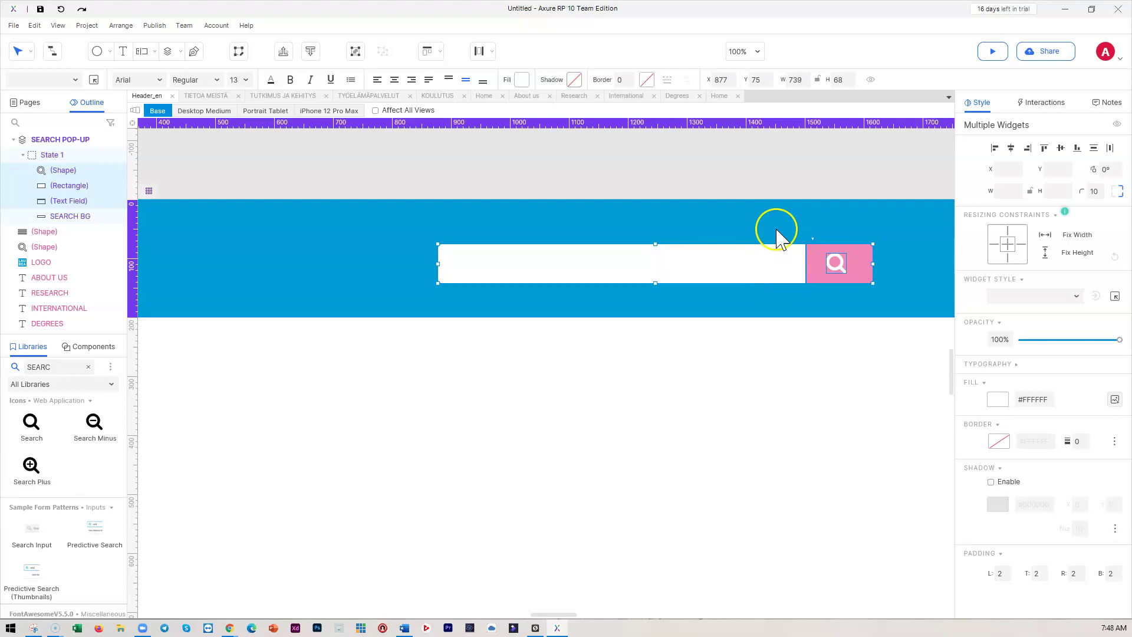
drag(732, 265, 661, 260)
mouse_move(559, 614)
mouse_down()
mouse_move(549, 614)
mouse_move(560, 610)
mouse_up()
drag(632, 259, 548, 258)
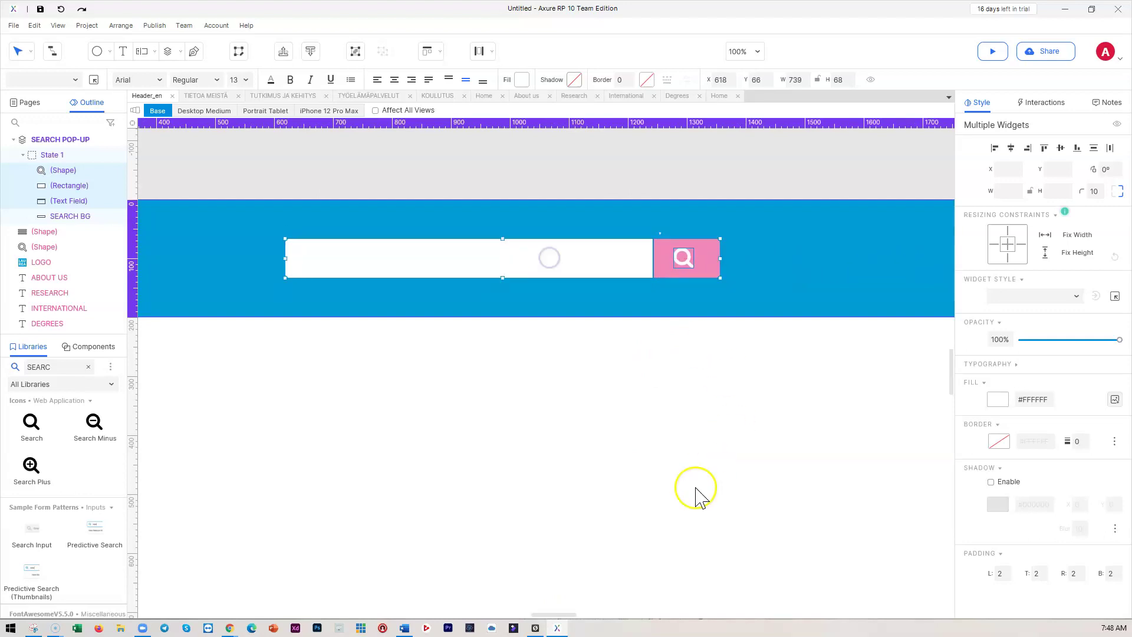
click(579, 614)
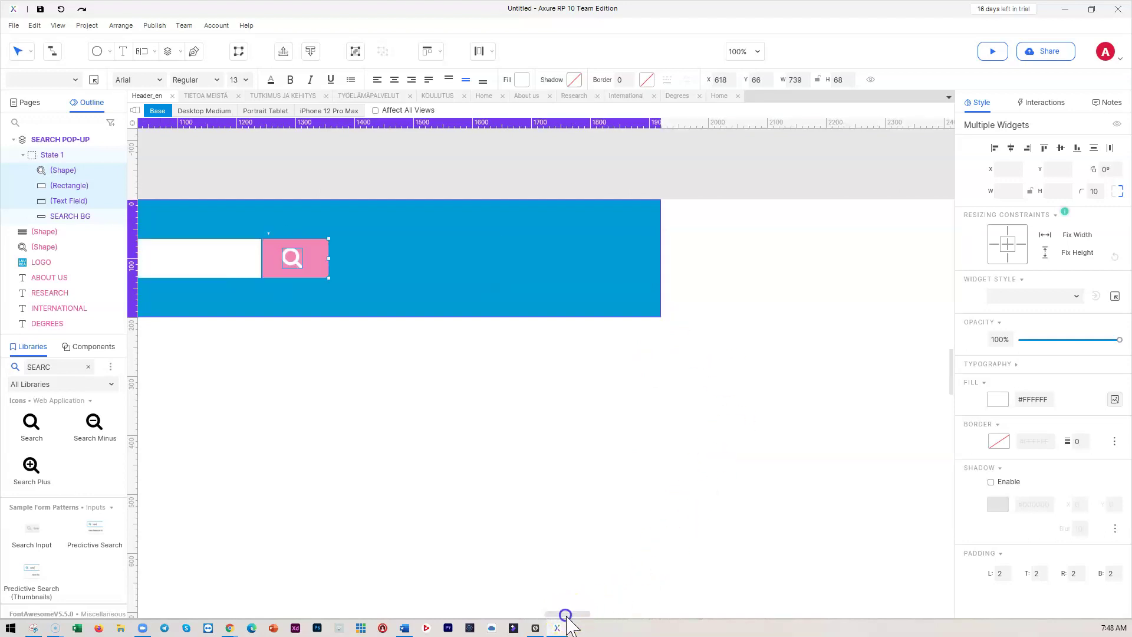
mouse_move(575, 614)
mouse_down()
mouse_move(552, 616)
mouse_move(562, 614)
mouse_up()
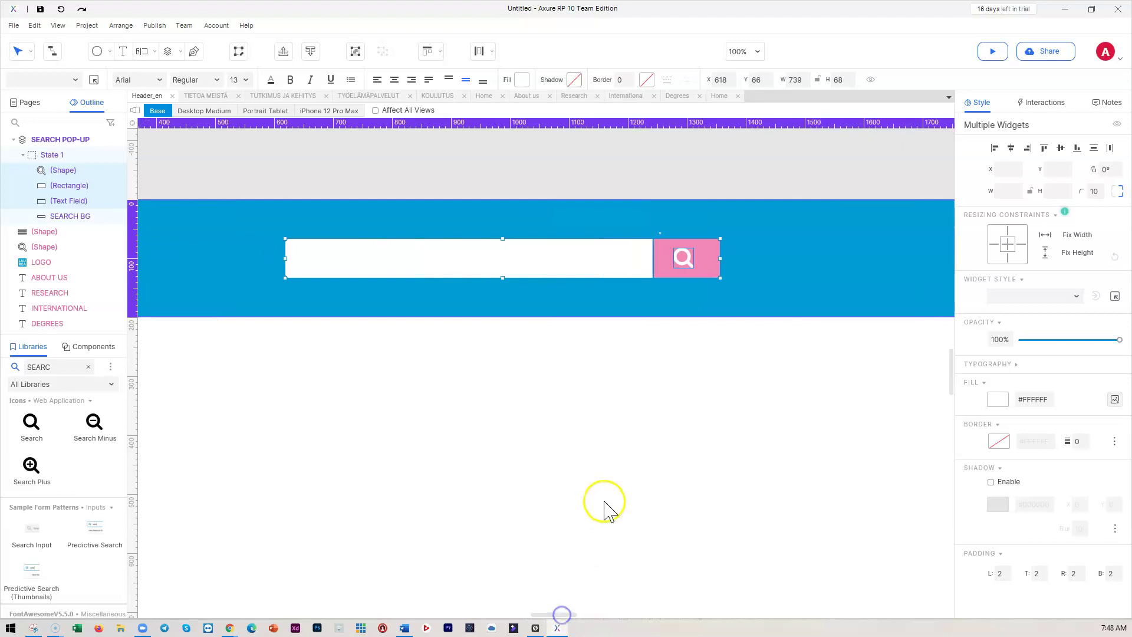
click(604, 501)
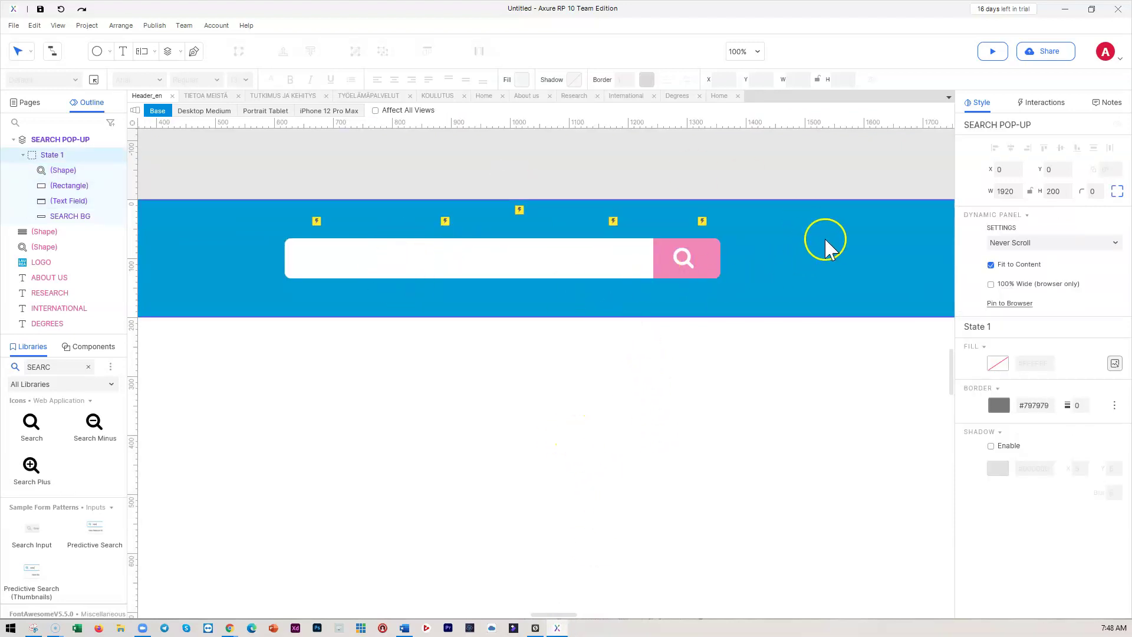
Examine the white text field's available options, including its input types and text editing.
click(461, 257)
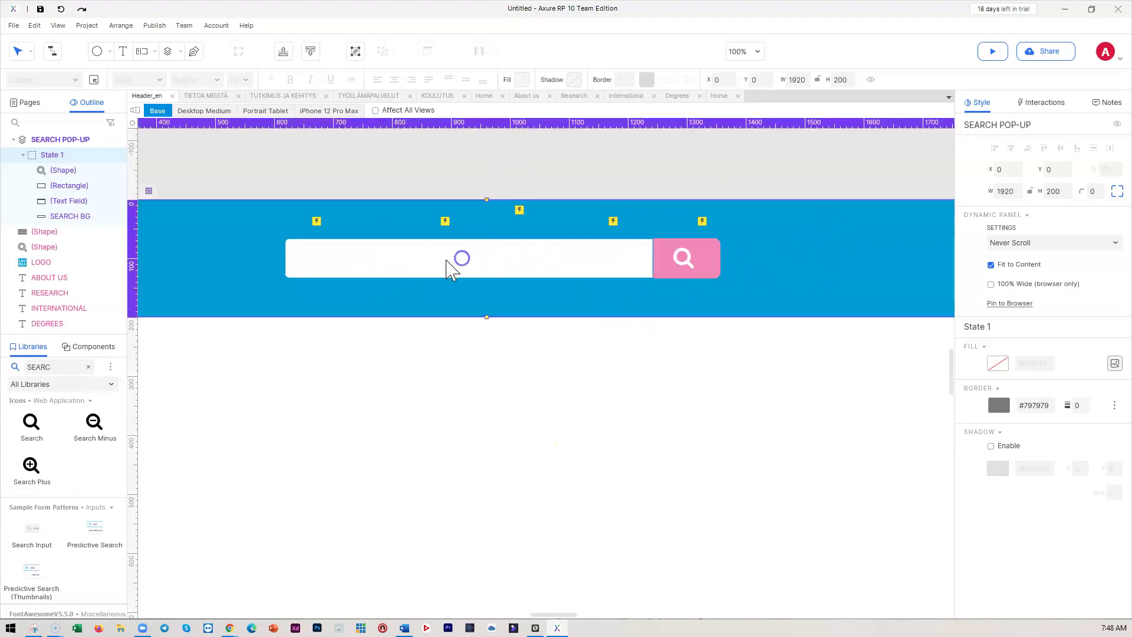
click(395, 352)
click(385, 262)
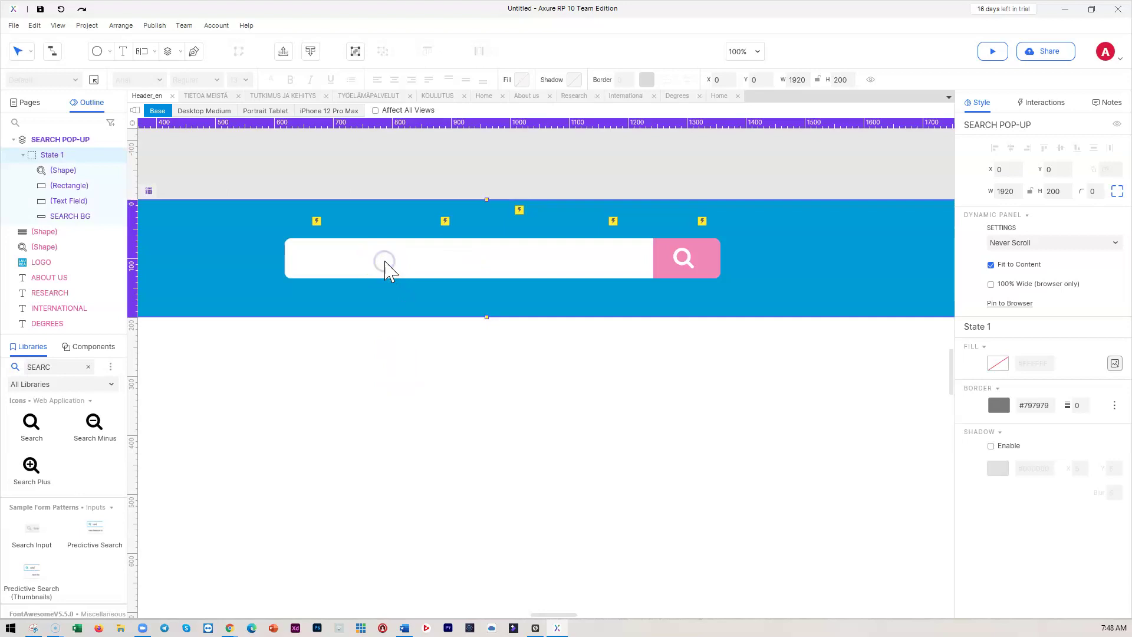
click(384, 261)
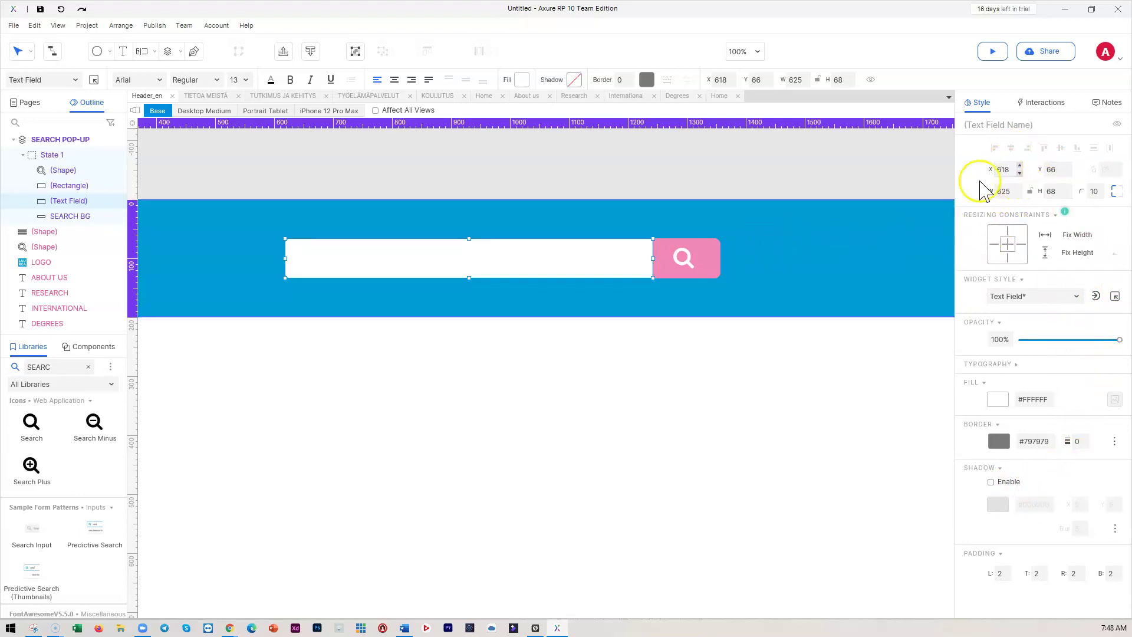
right_click(503, 264)
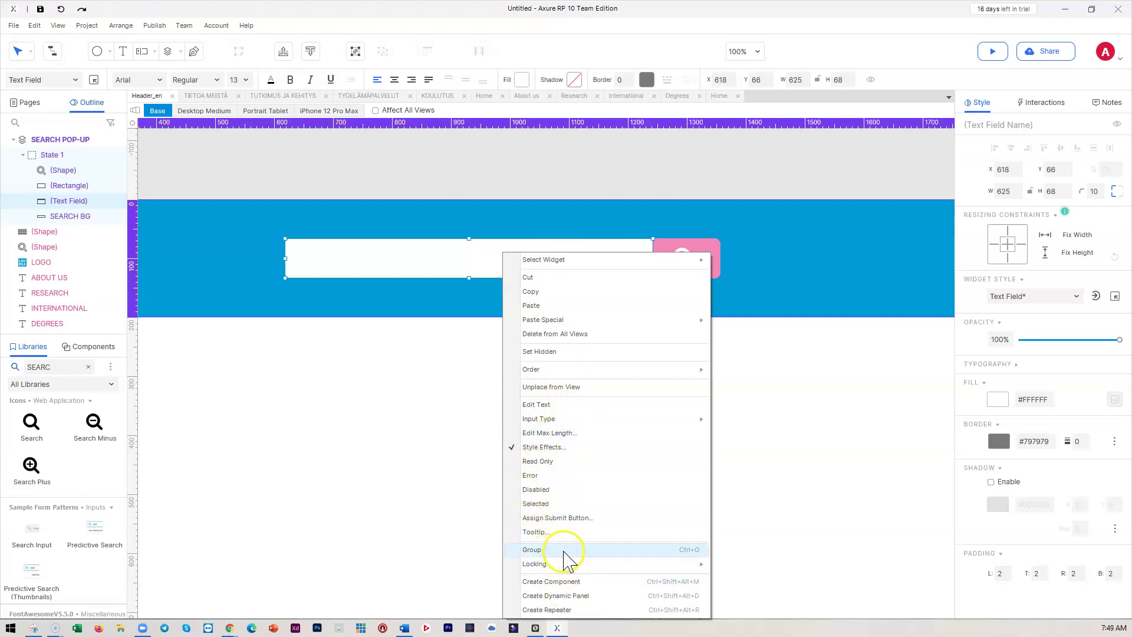
click(554, 368)
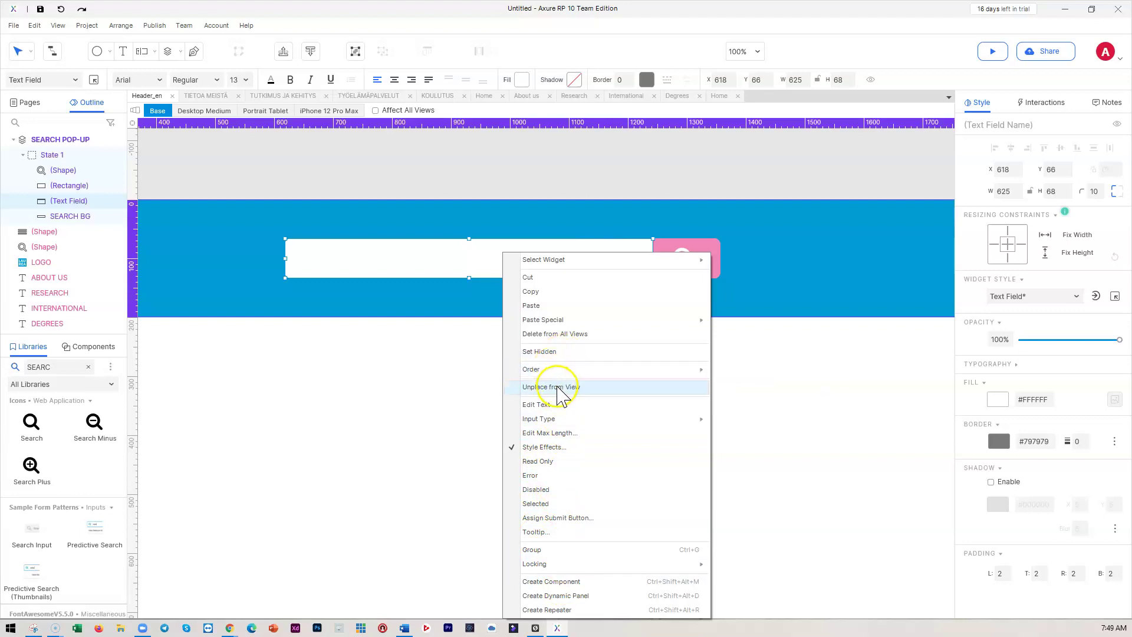
click(555, 420)
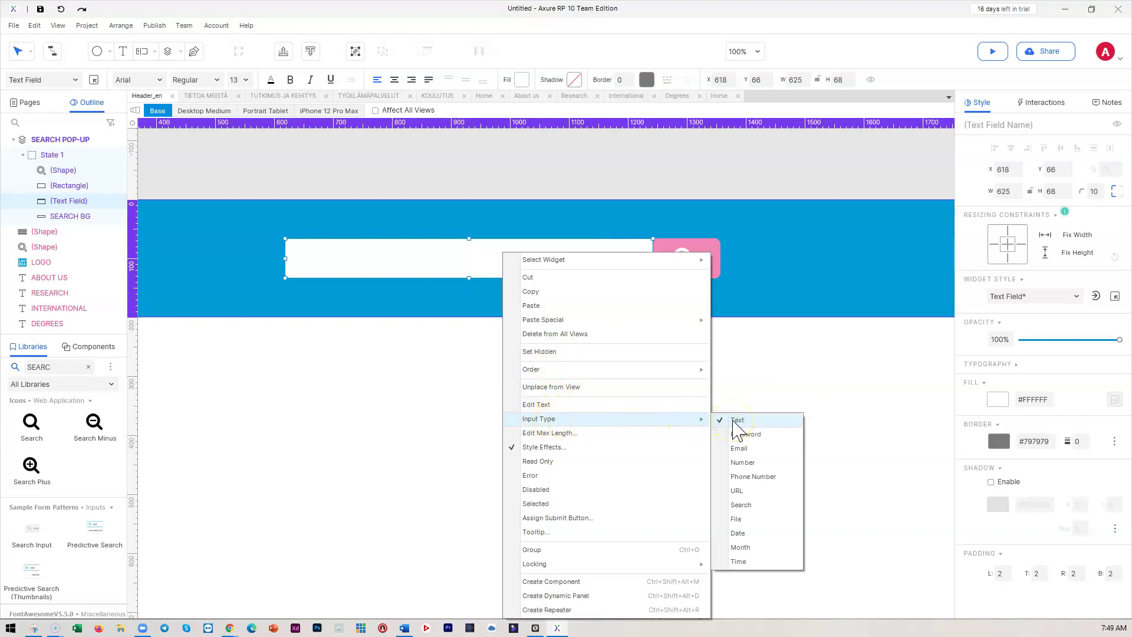
click(585, 405)
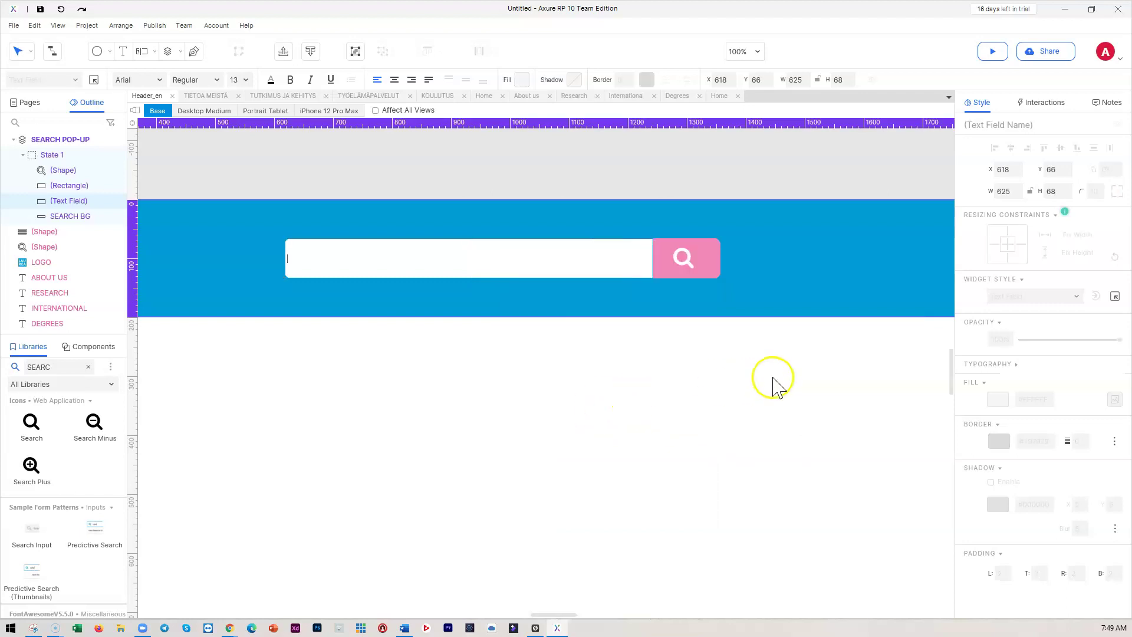
click(638, 428)
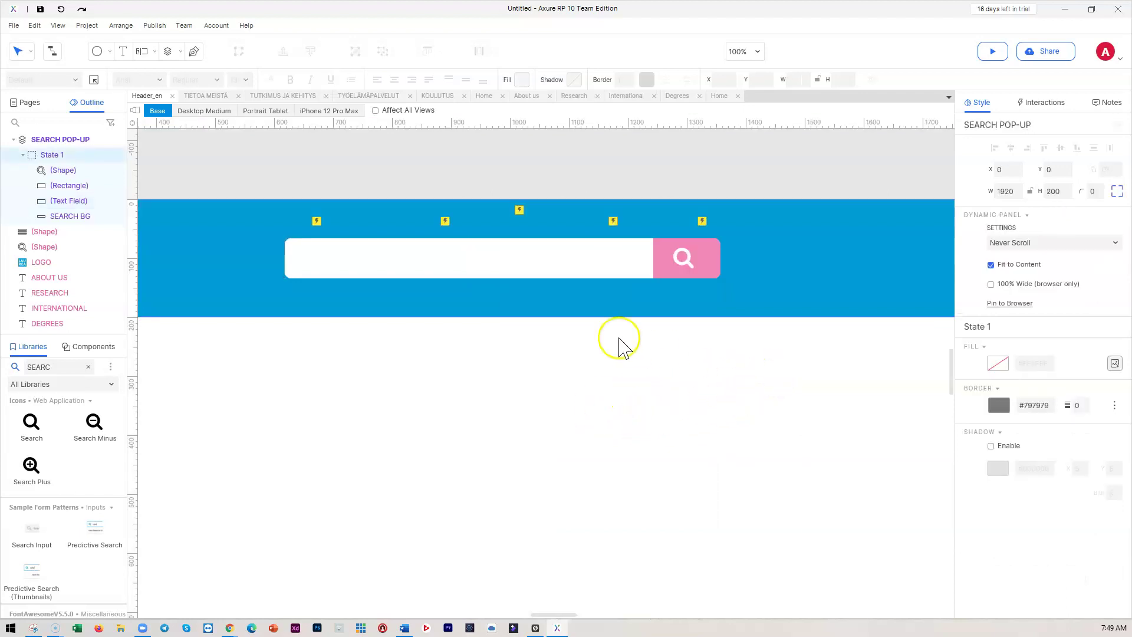
Set the left padding of the white text field in State 1 to 10.
double_click(525, 260)
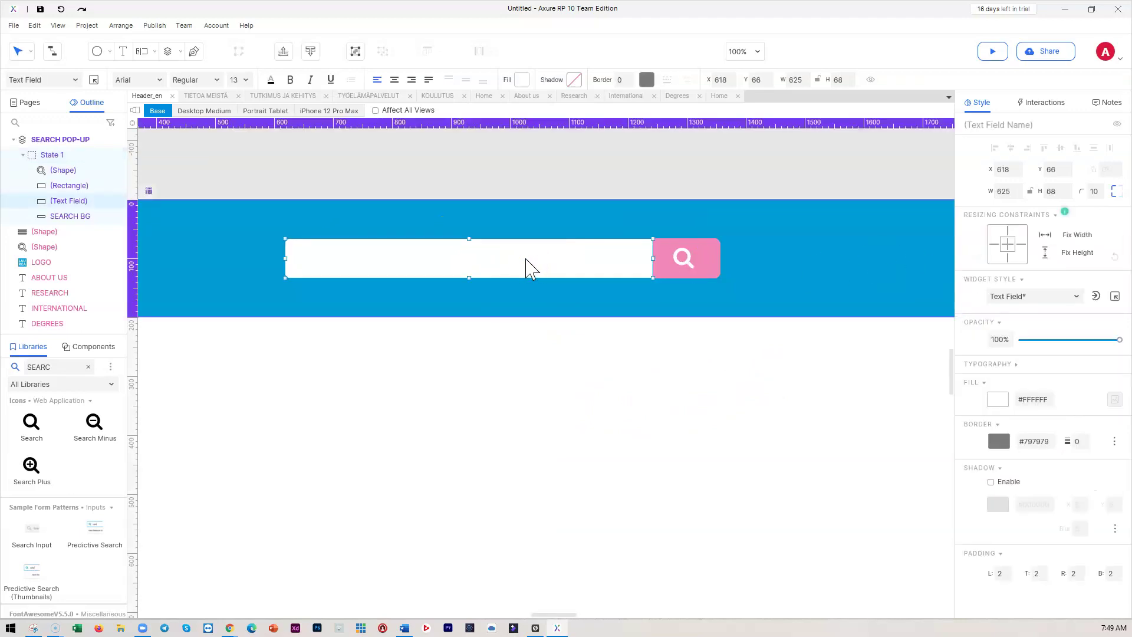
double_click(527, 260)
click(602, 405)
click(498, 263)
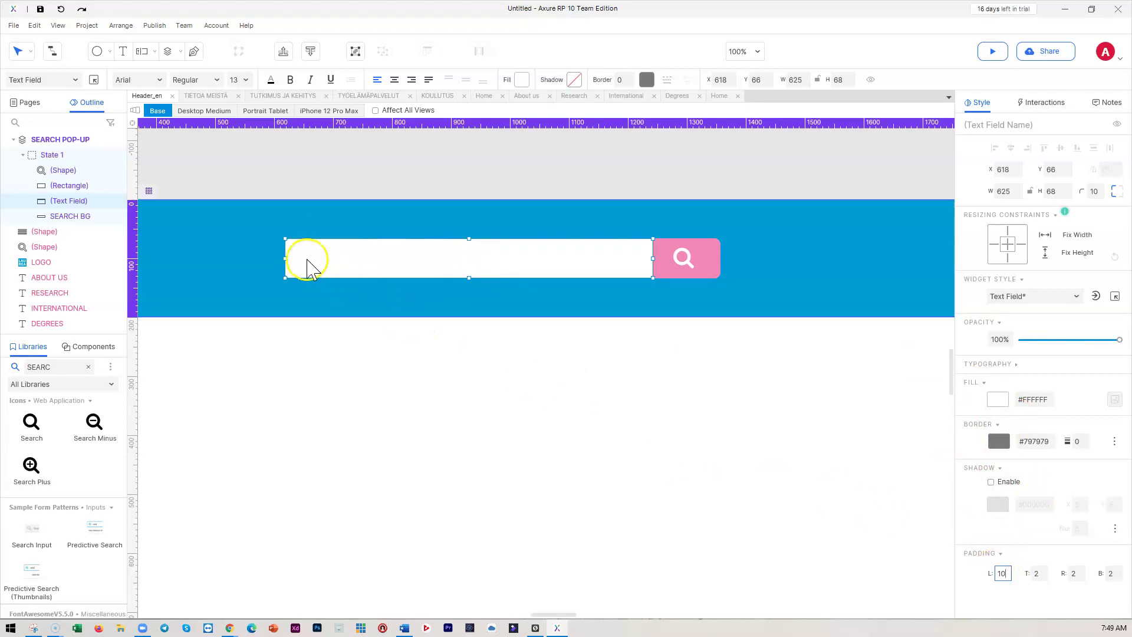
drag(285, 257, 286, 258)
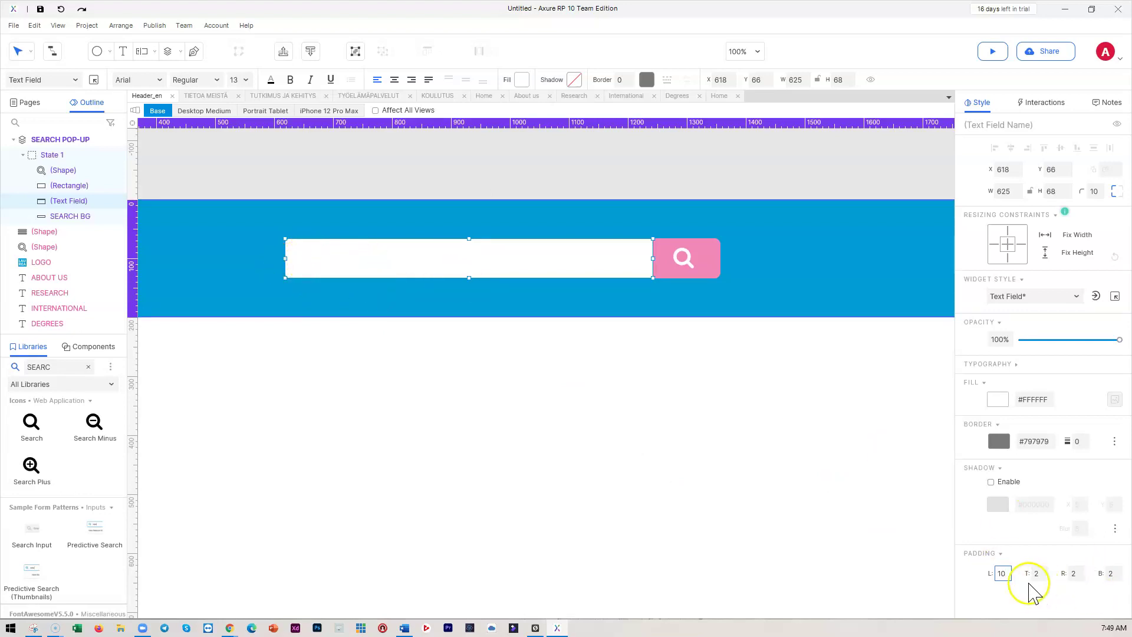
click(648, 417)
Name the white text field in State 1 "Textfield" and reselect it.
click(529, 262)
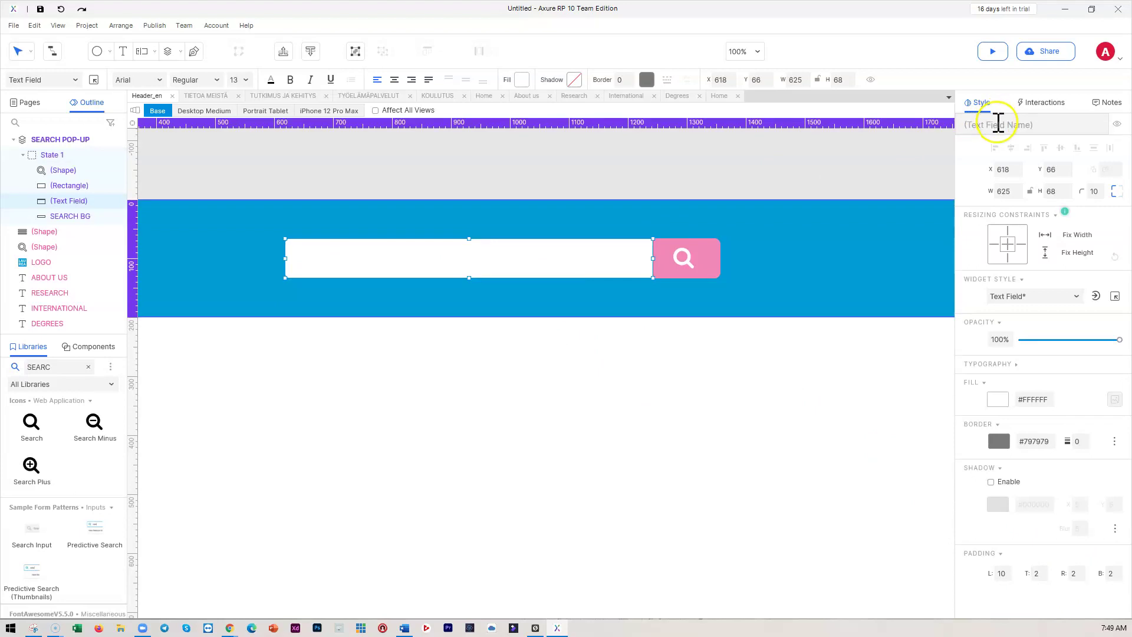
click(997, 125)
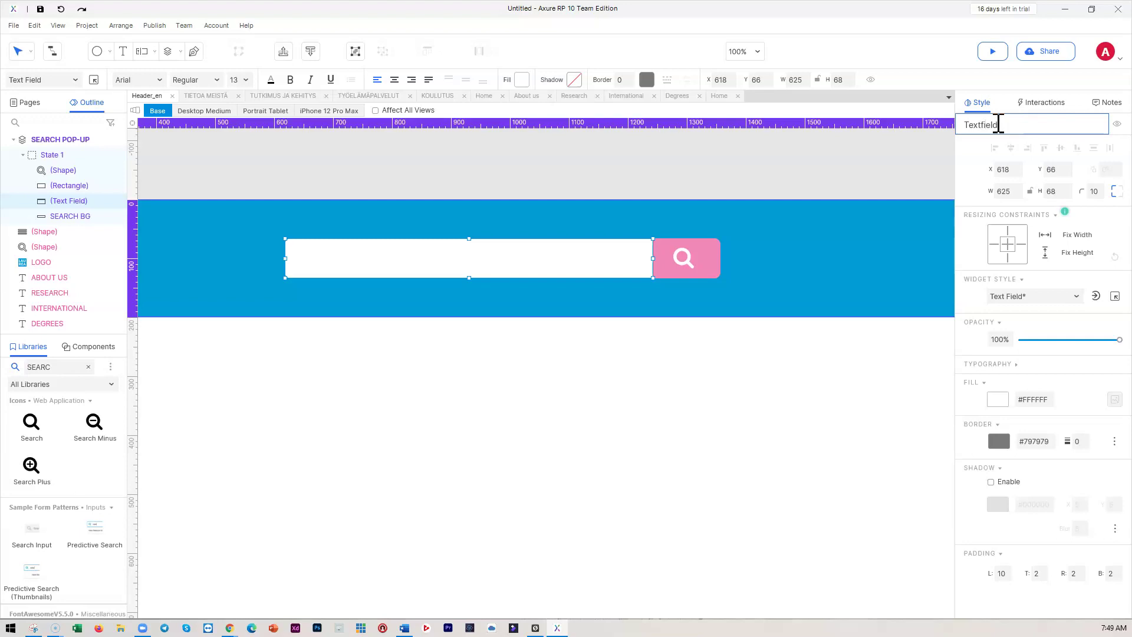
click(874, 378)
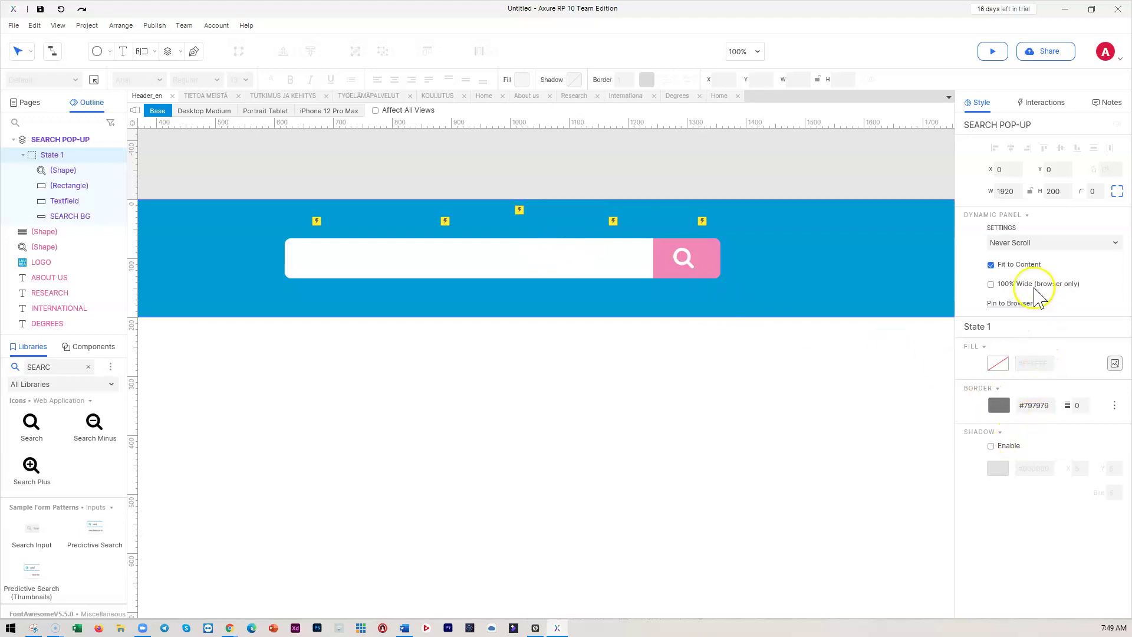
double_click(561, 264)
click(561, 263)
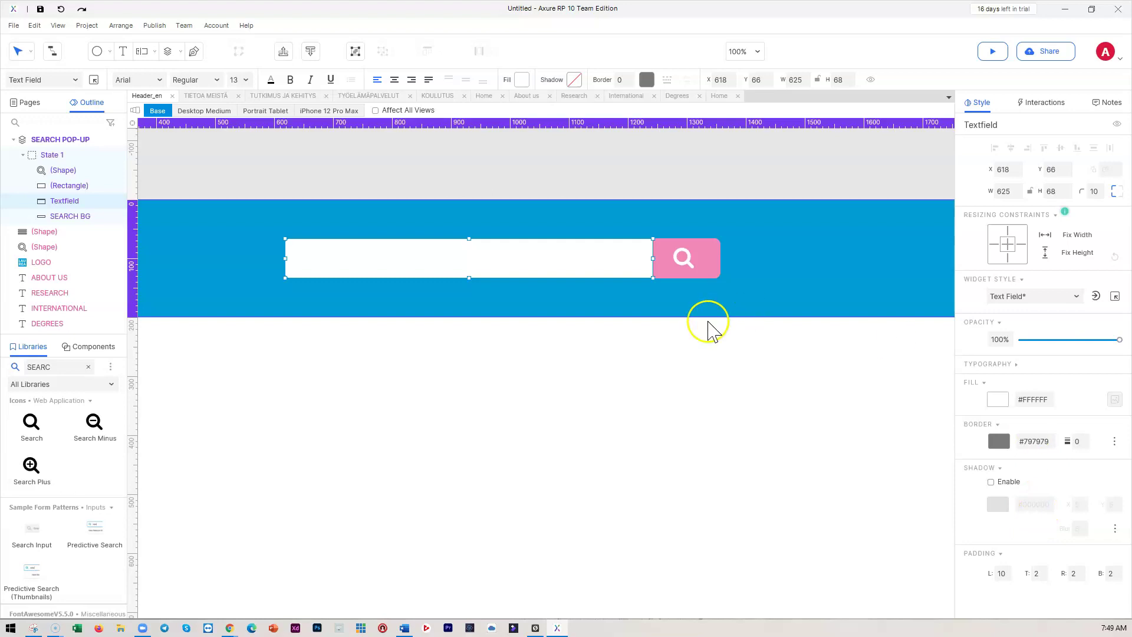
Set the whole SEARCH POP-UP dynamic panel to hidden.
click(51, 140)
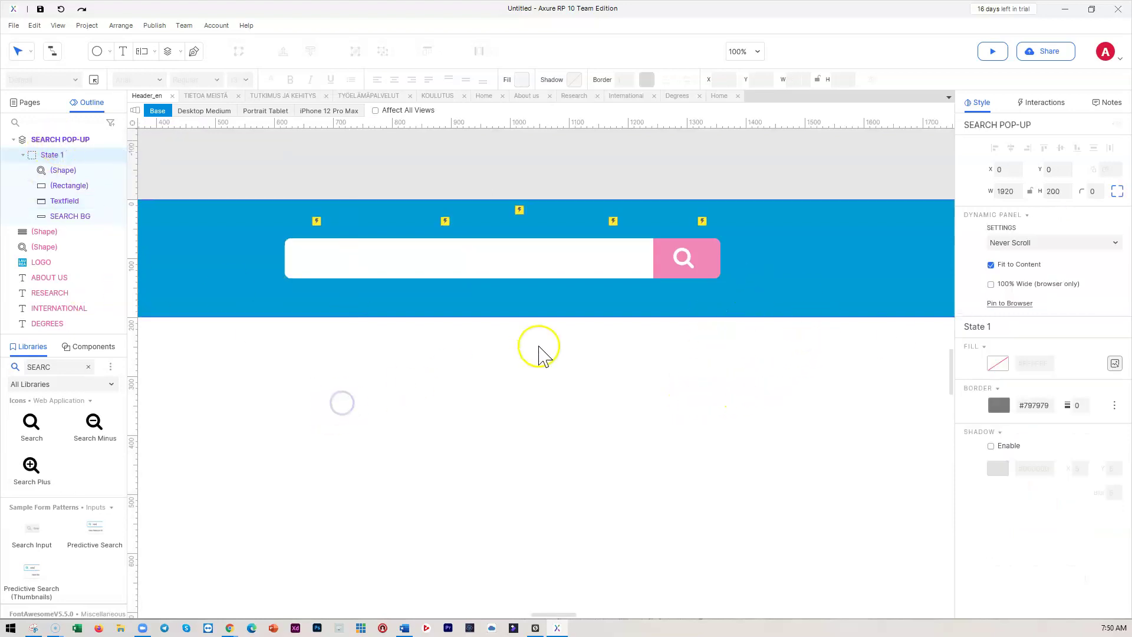
click(51, 142)
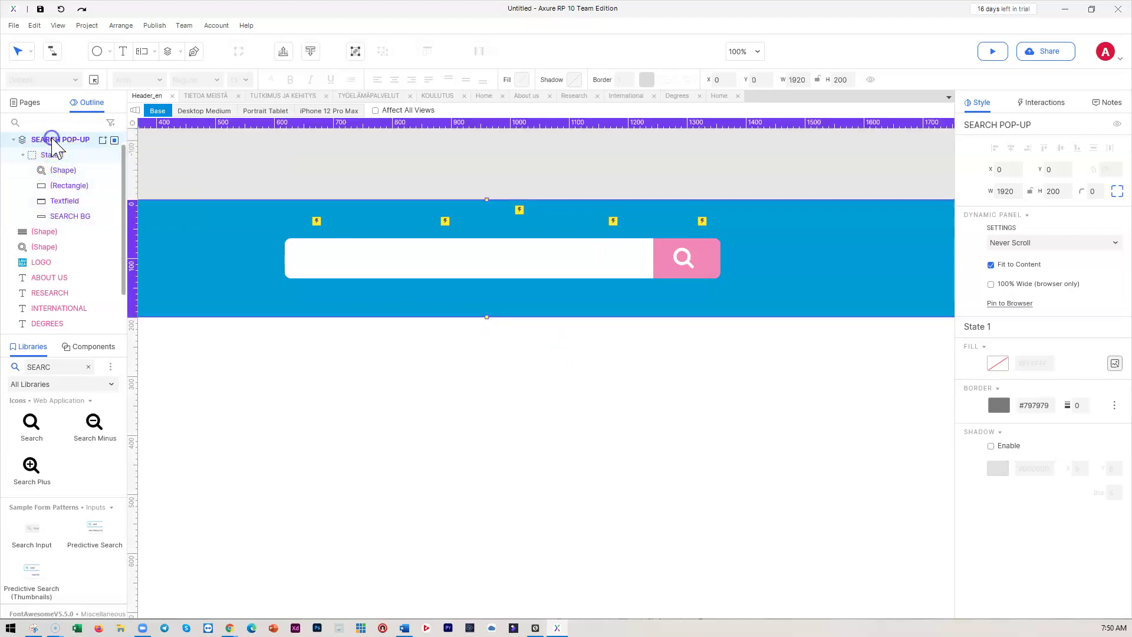
right_click(214, 238)
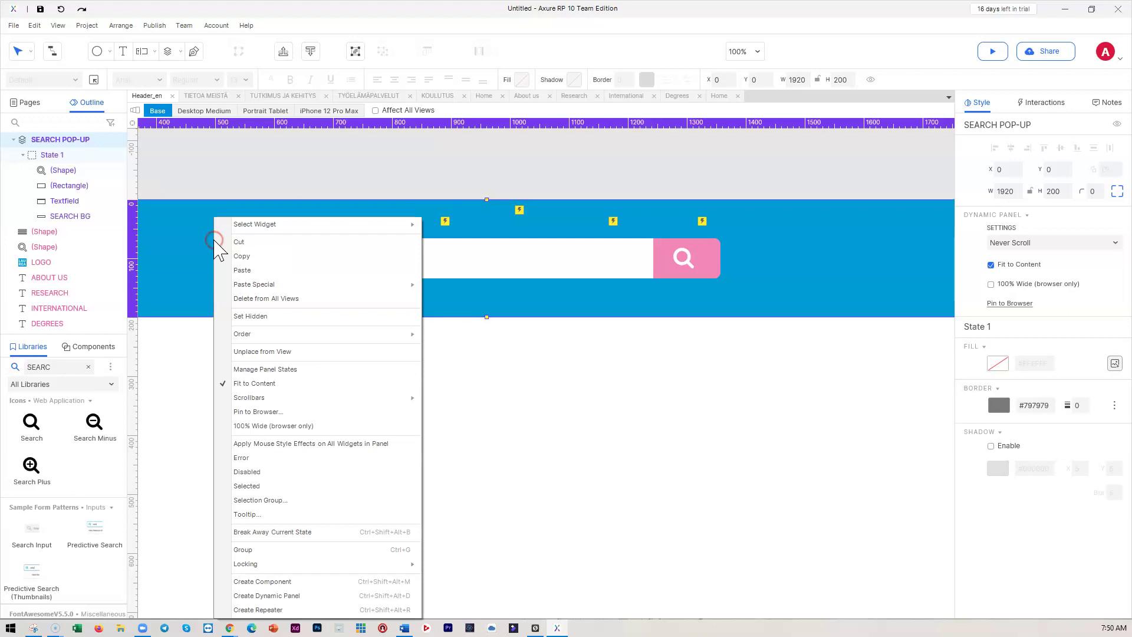
click(248, 316)
click(427, 420)
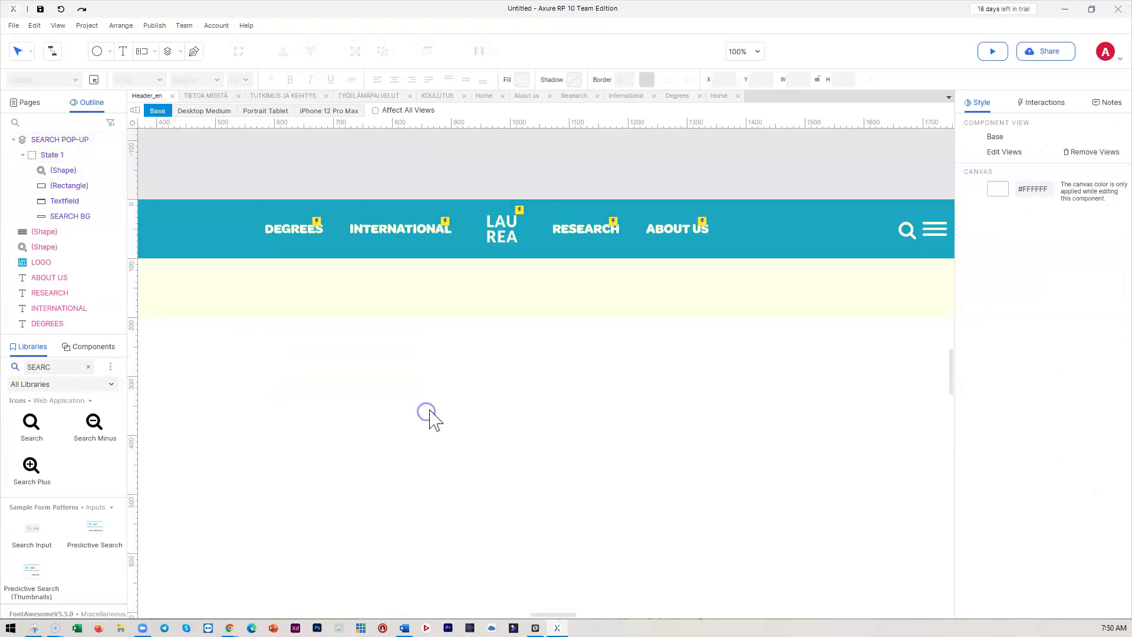
Send the SEARCH POP-UP panel to the back, behind the header's logo, menu items and background.
click(613, 306)
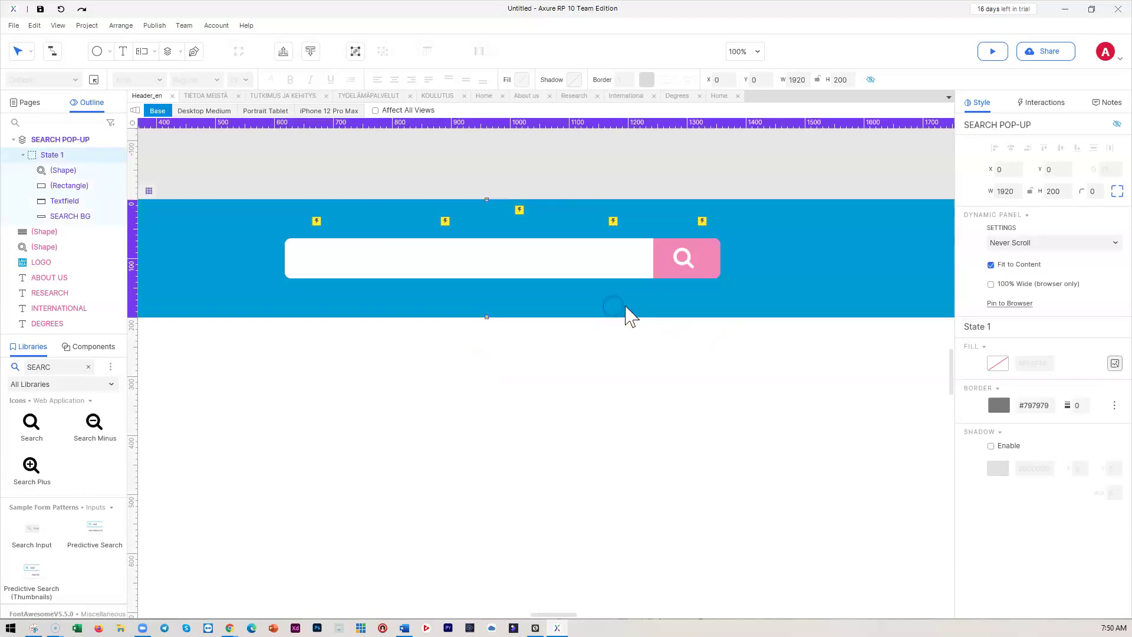
click(617, 407)
click(570, 303)
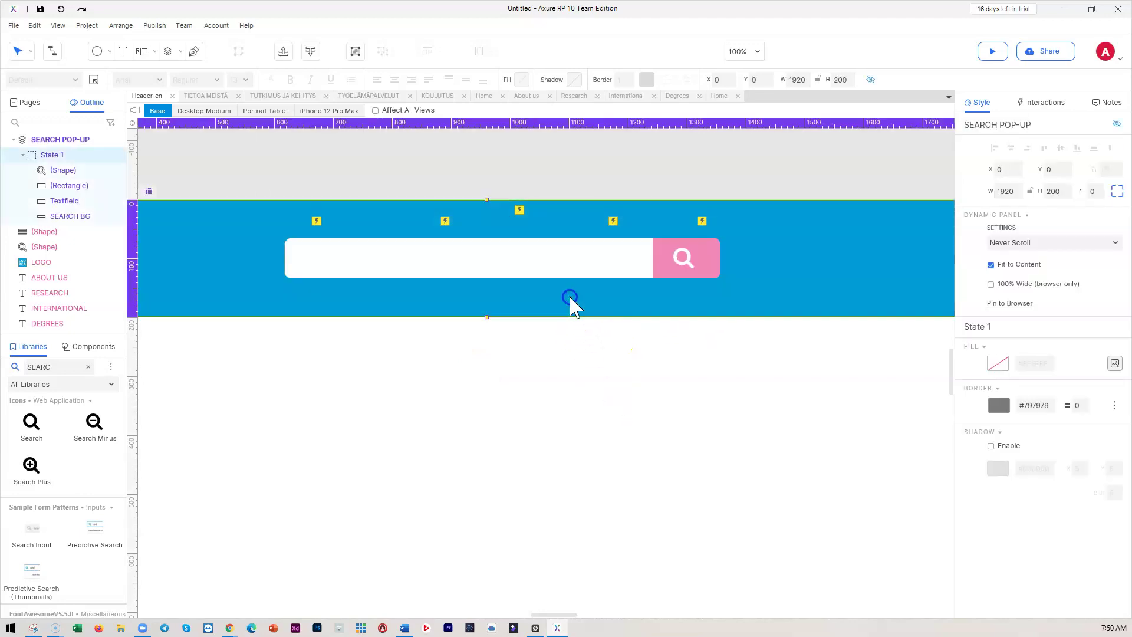
click(311, 51)
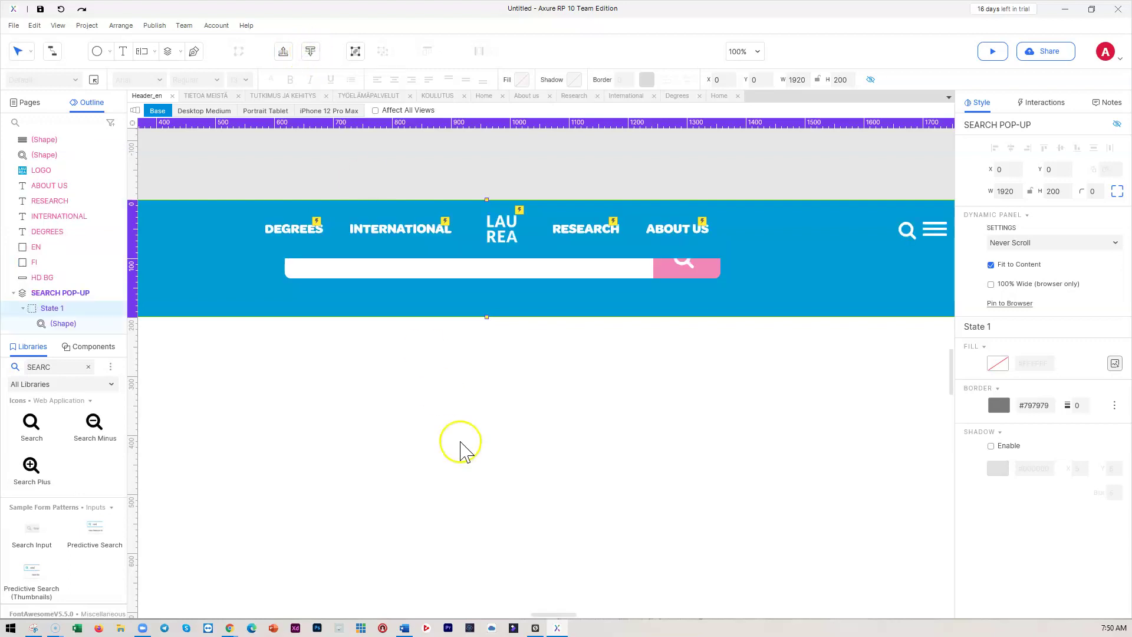
click(461, 442)
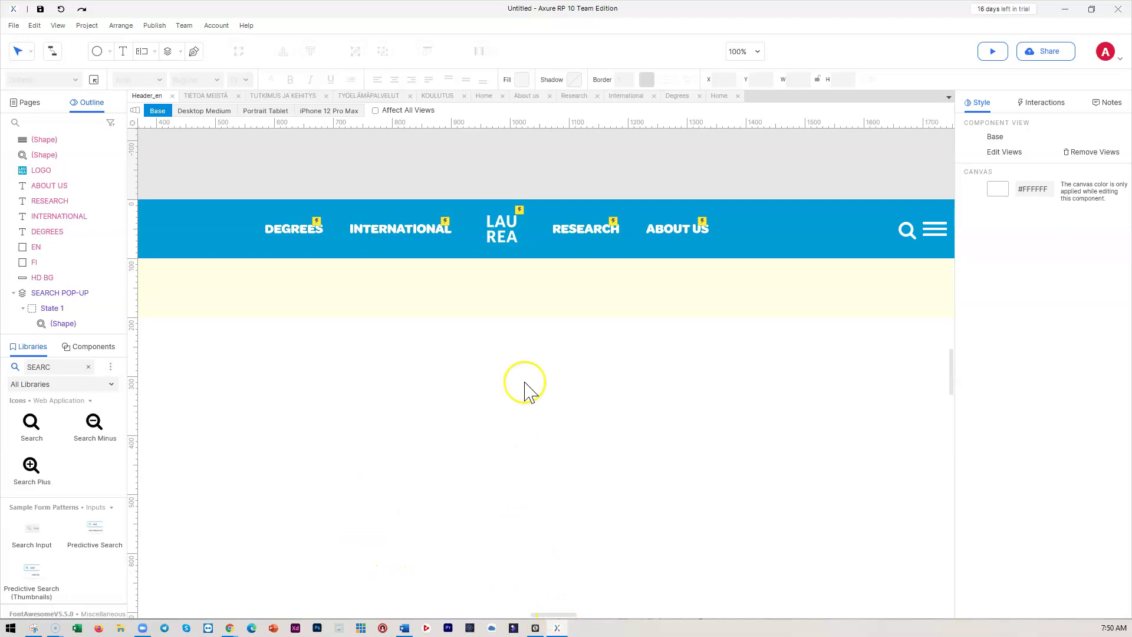
Open State 1 of SEARCH POP-UP, search the libraries for "close" and place the Close icon at about X 1815, Y 44.
double_click(541, 307)
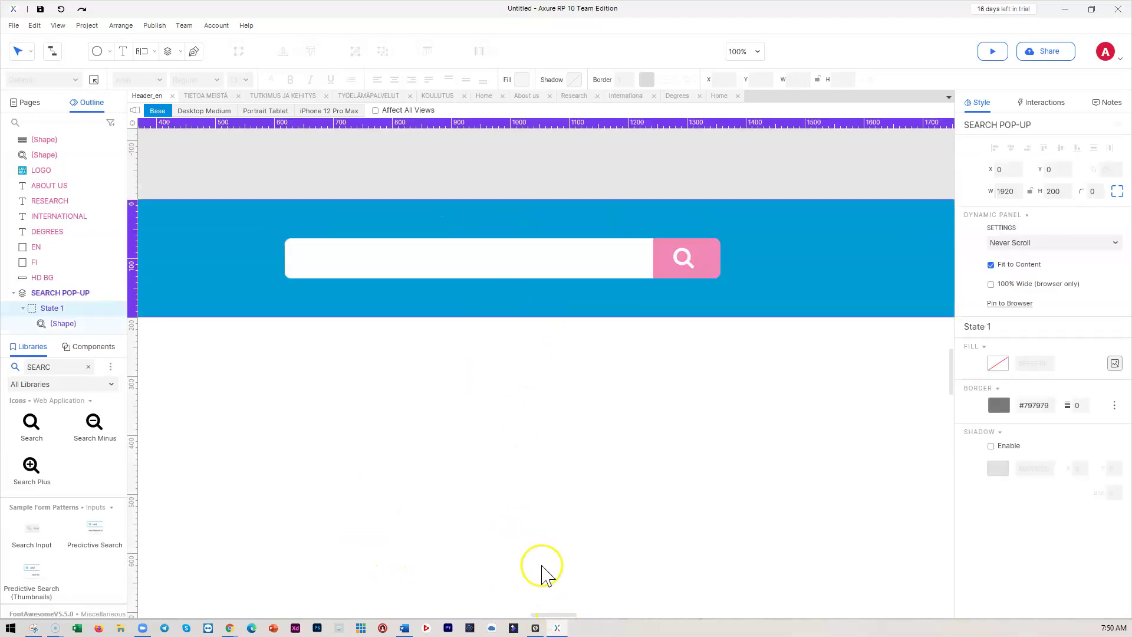
drag(552, 614, 561, 614)
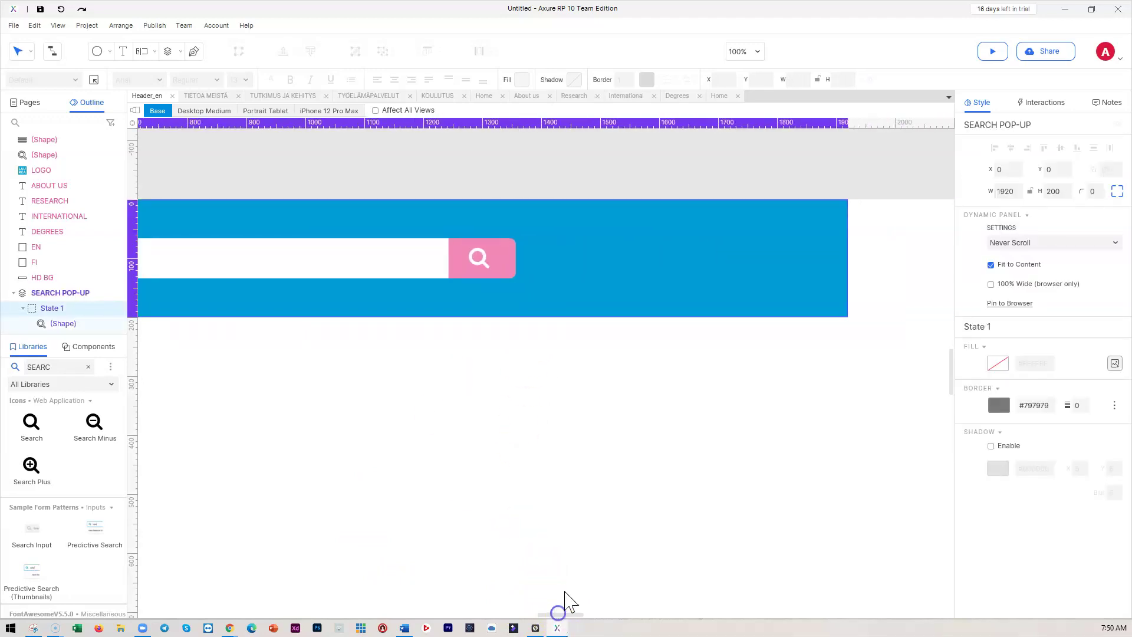
click(59, 366)
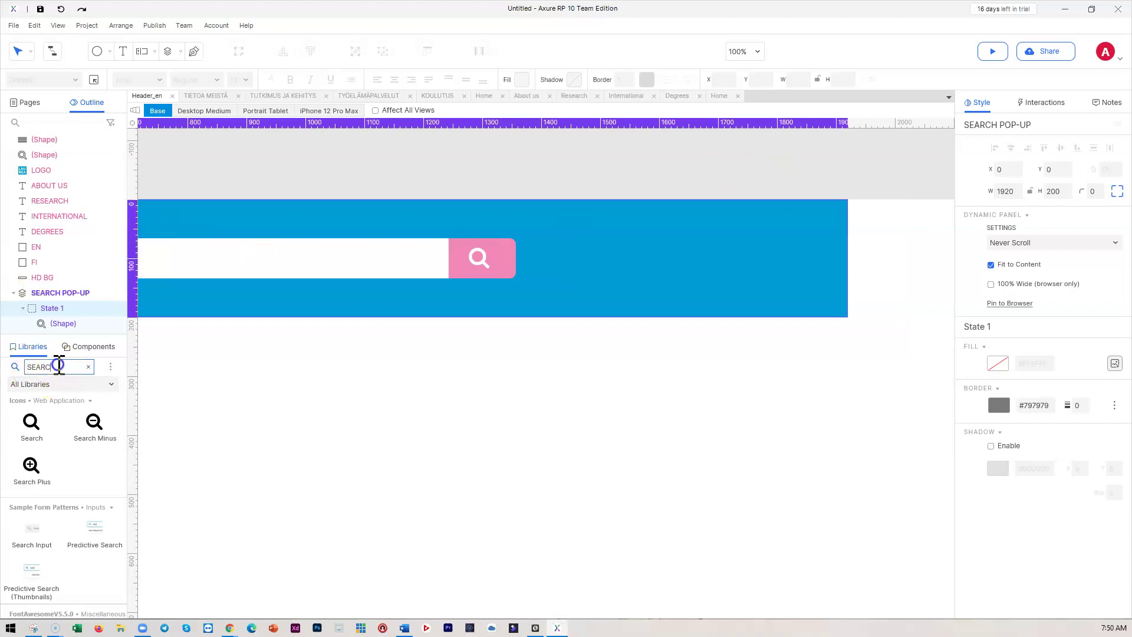
text(clos)
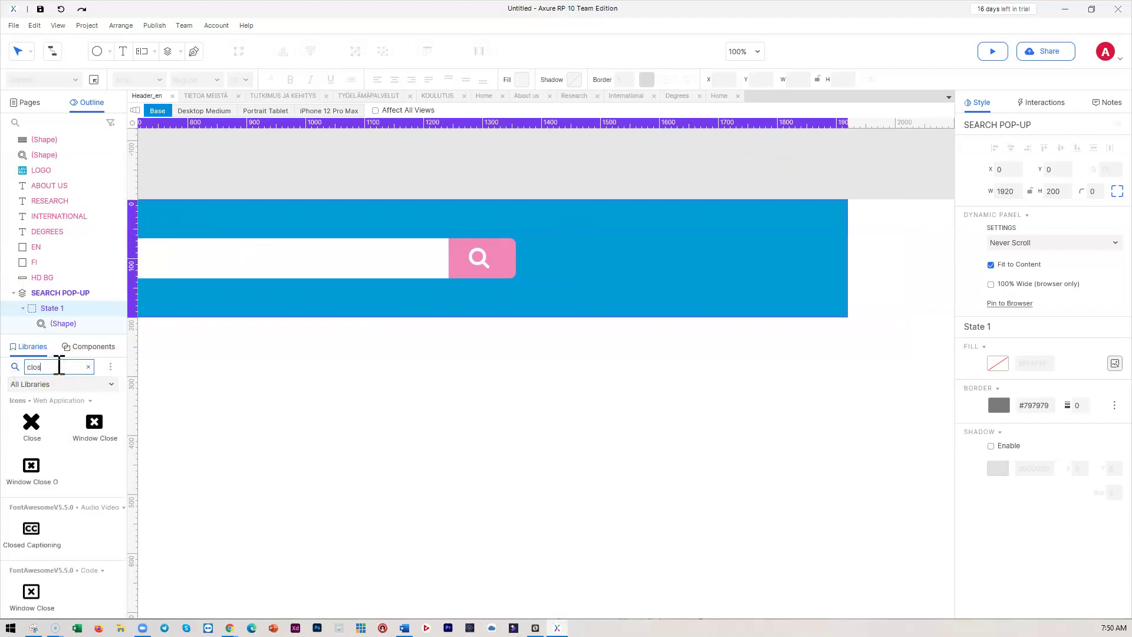
text(e)
scroll(36, 466, down, 3)
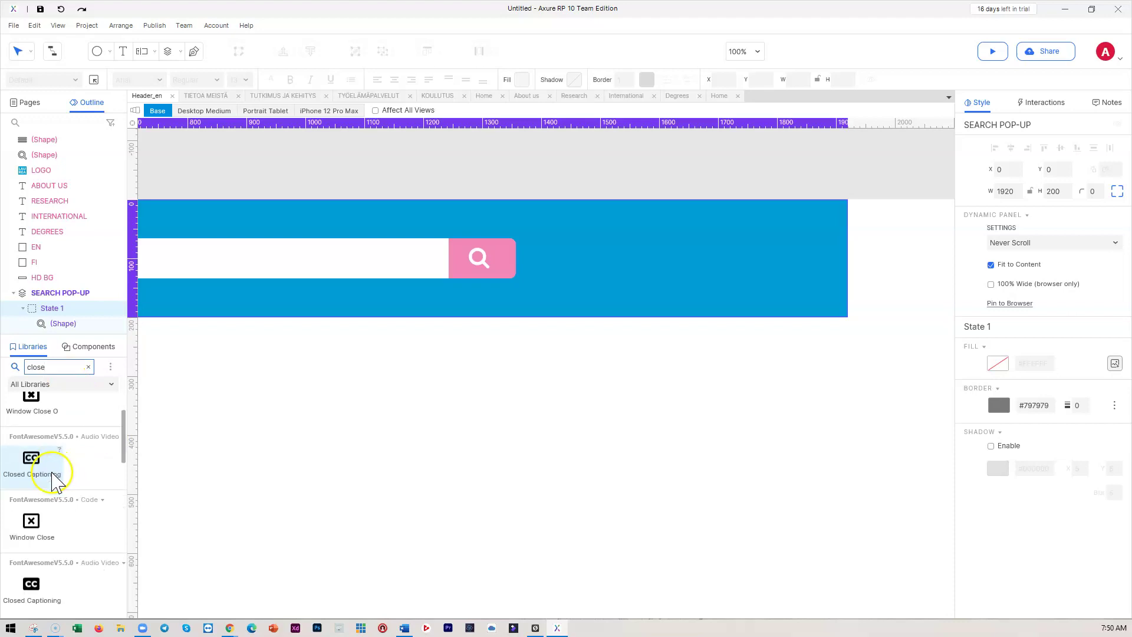
scroll(47, 466, up, 3)
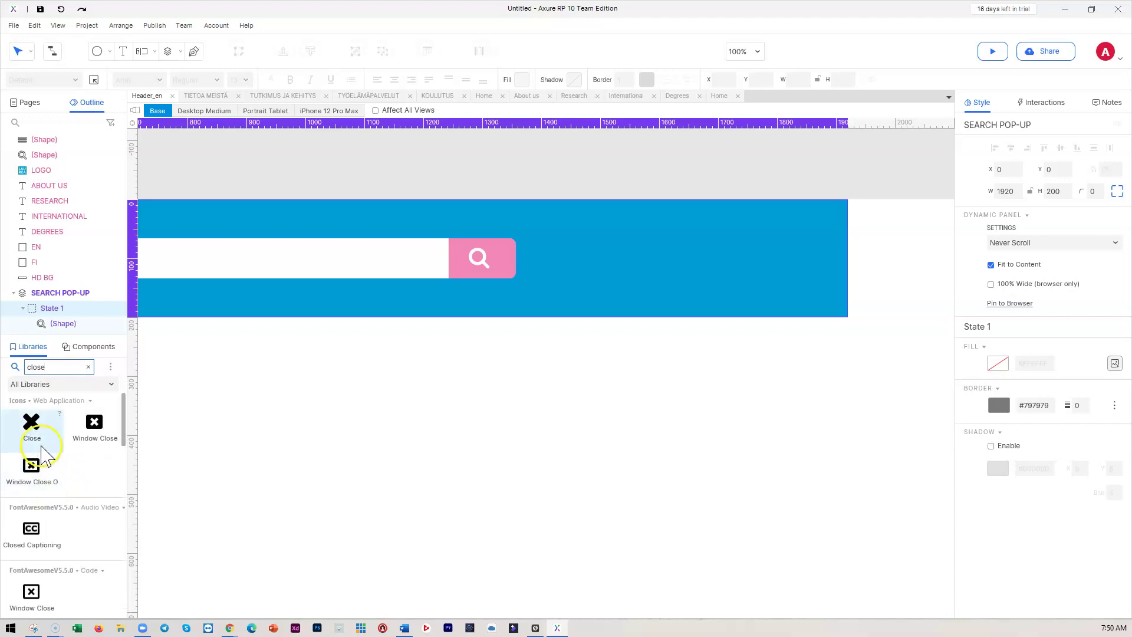
drag(32, 422, 785, 225)
Look through the other close icons in the libraries for an alternative to the placed one.
scroll(50, 462, down, 3)
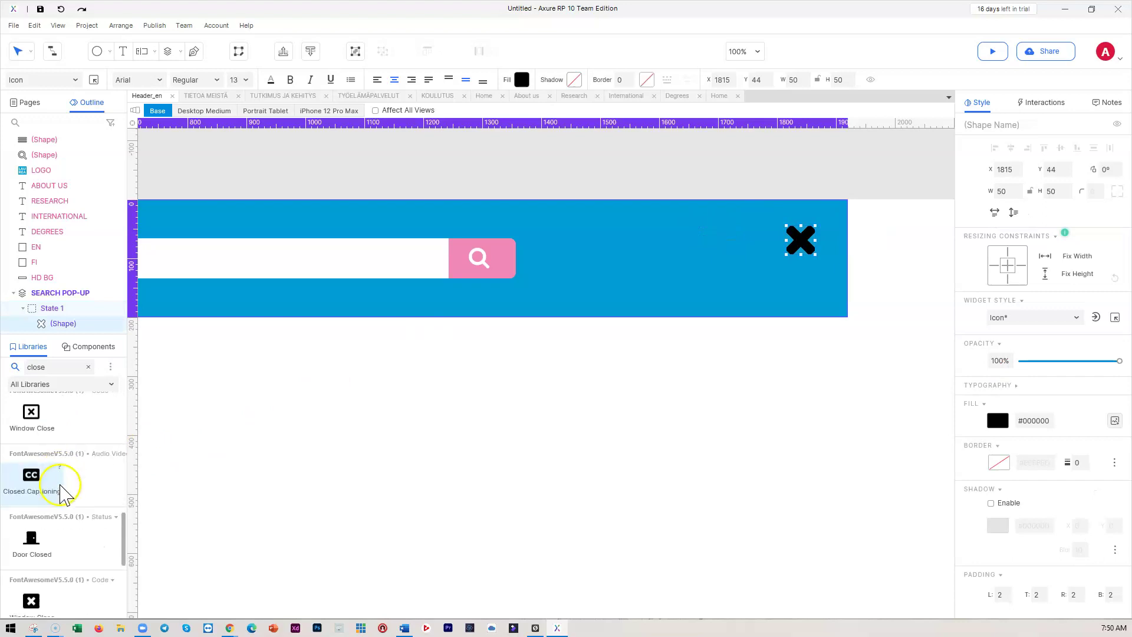
scroll(64, 504, up, 3)
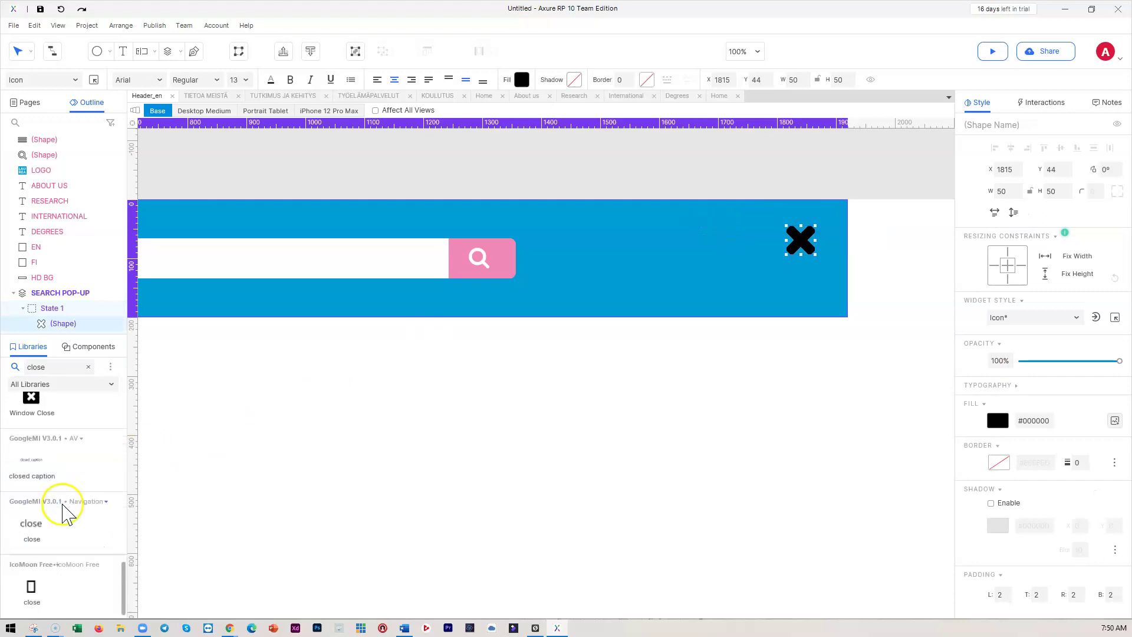
scroll(65, 532, up, 3)
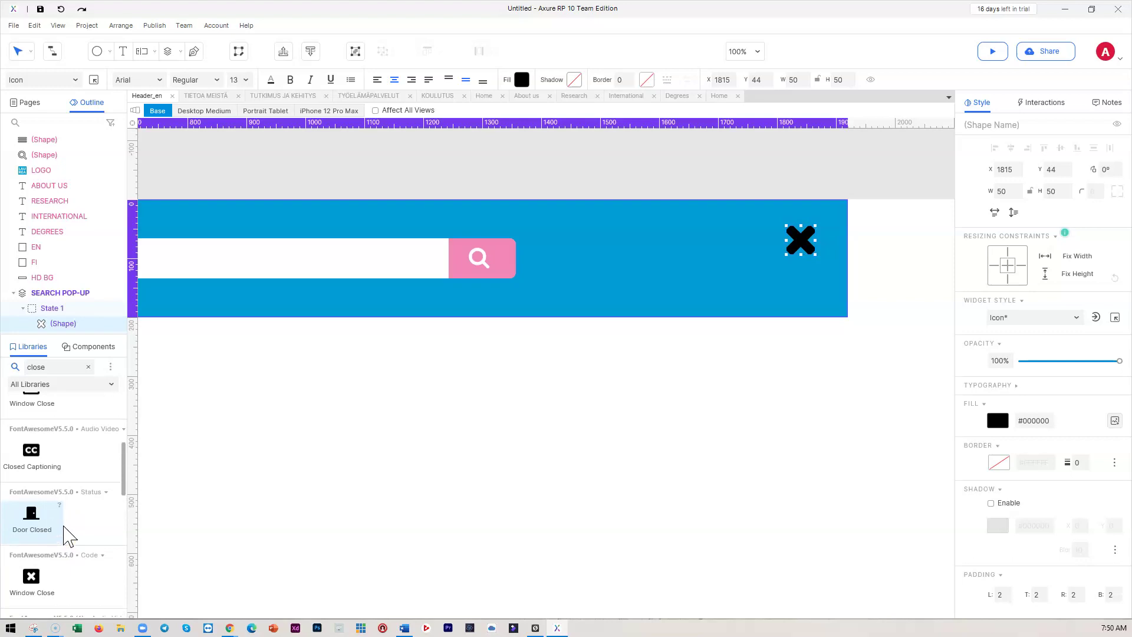
click(95, 424)
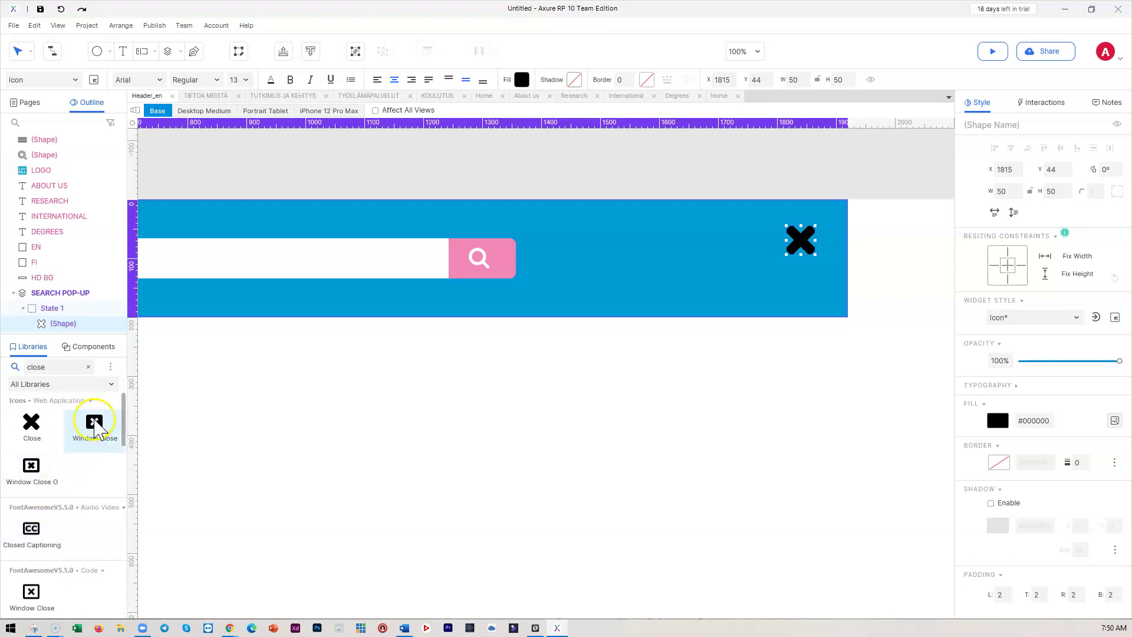
drag(95, 424, 33, 492)
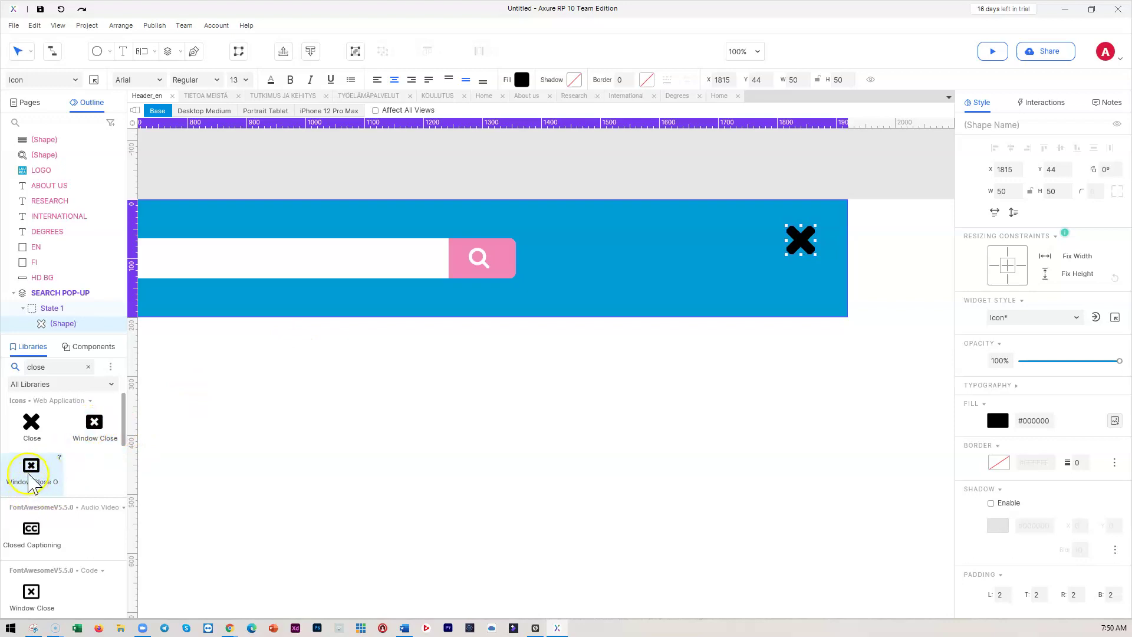
Undo the placement of the black Close icon in State 1 of the SEARCH POP-UP panel.
drag(815, 255, 814, 256)
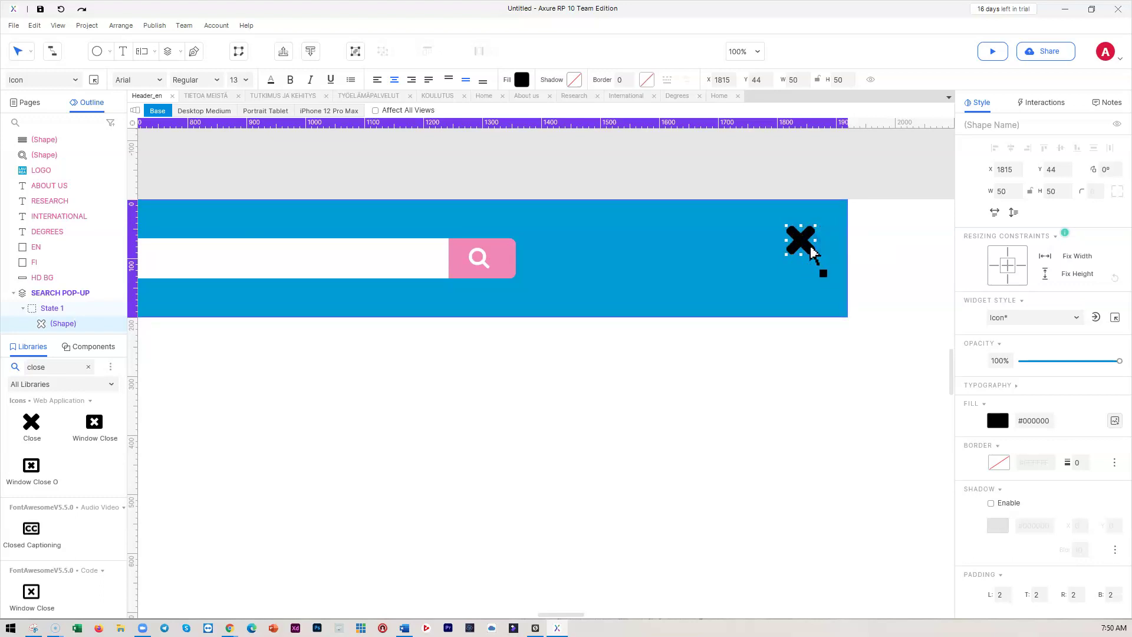
key(ctrl+z)
click(809, 335)
click(223, 293)
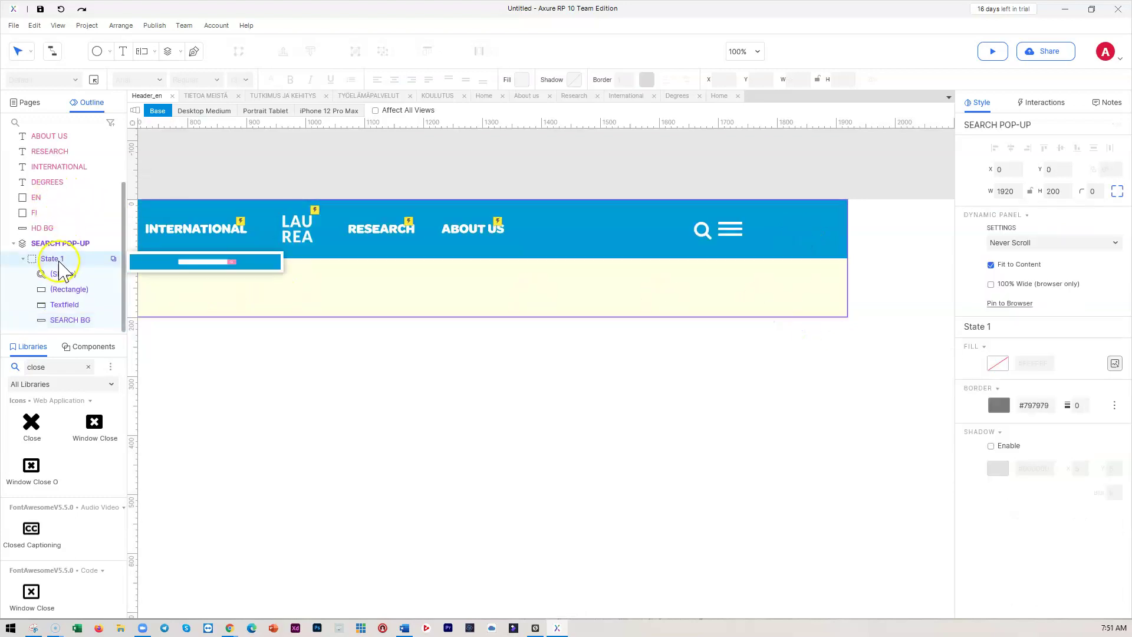
double_click(59, 258)
click(769, 237)
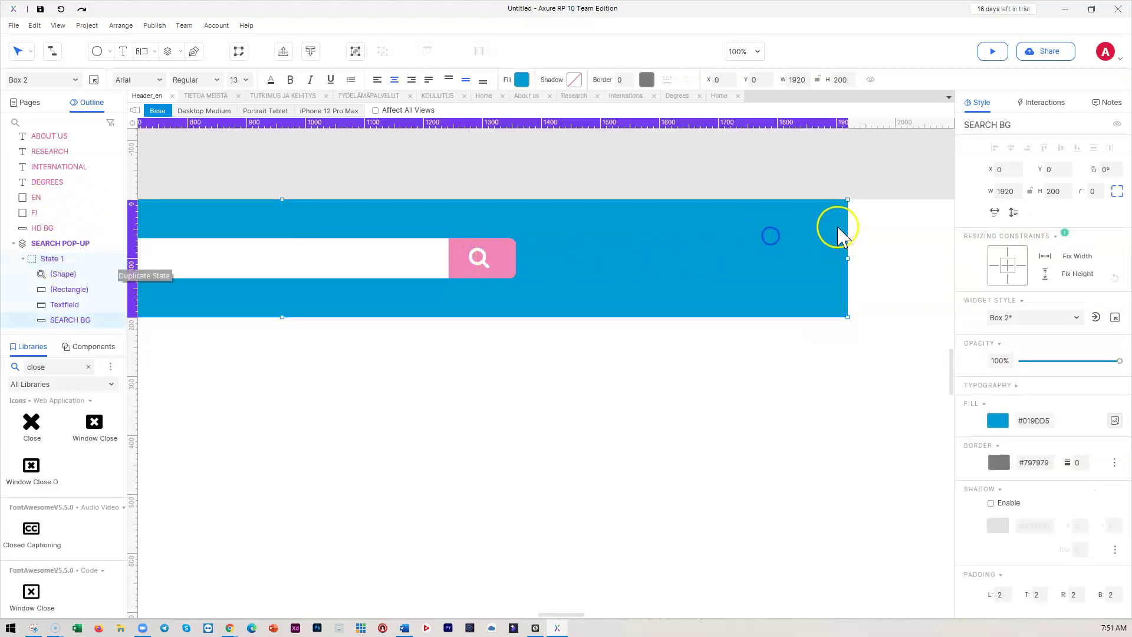
click(50, 244)
click(392, 382)
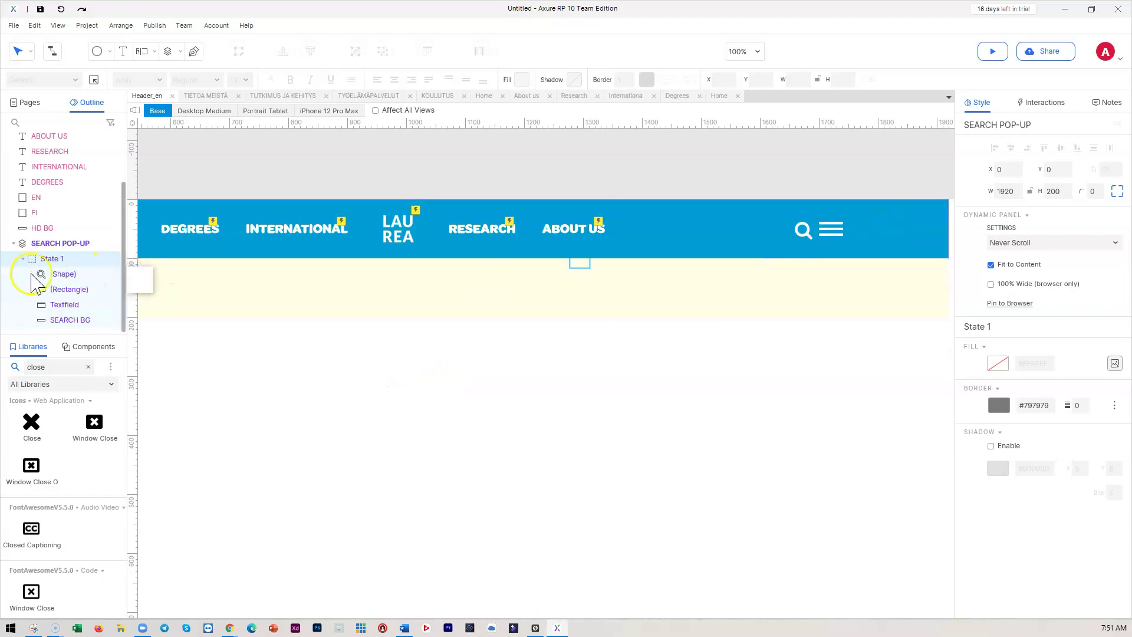
Open State 1 of SEARCH POP-UP, clear the library search and place a Vertical Line at about X 1760, Y 19.
double_click(51, 259)
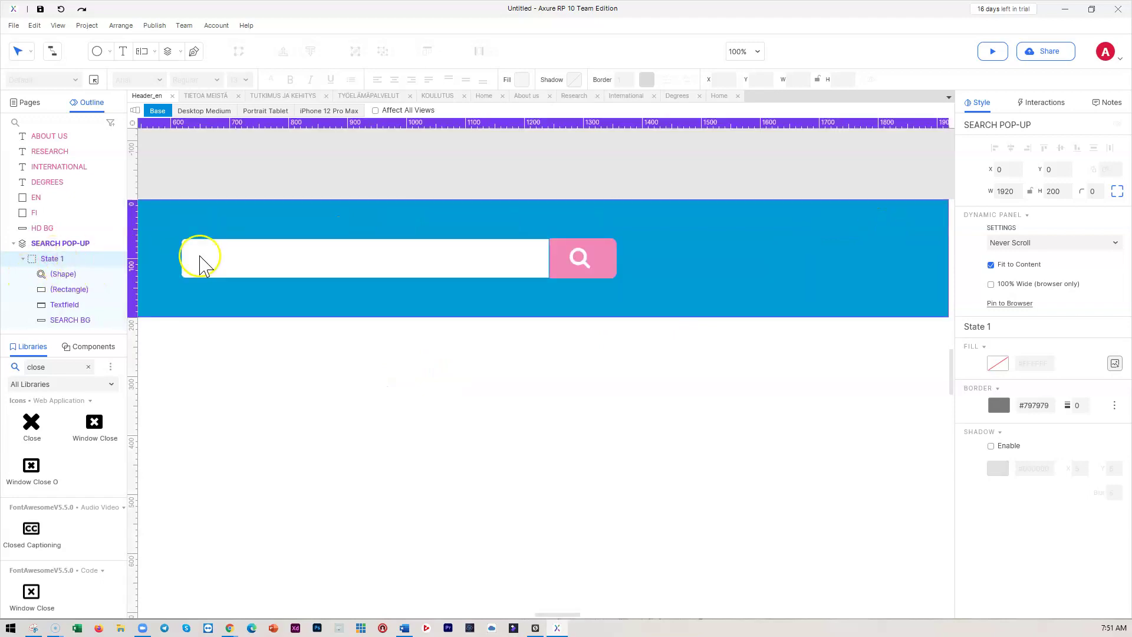
double_click(51, 245)
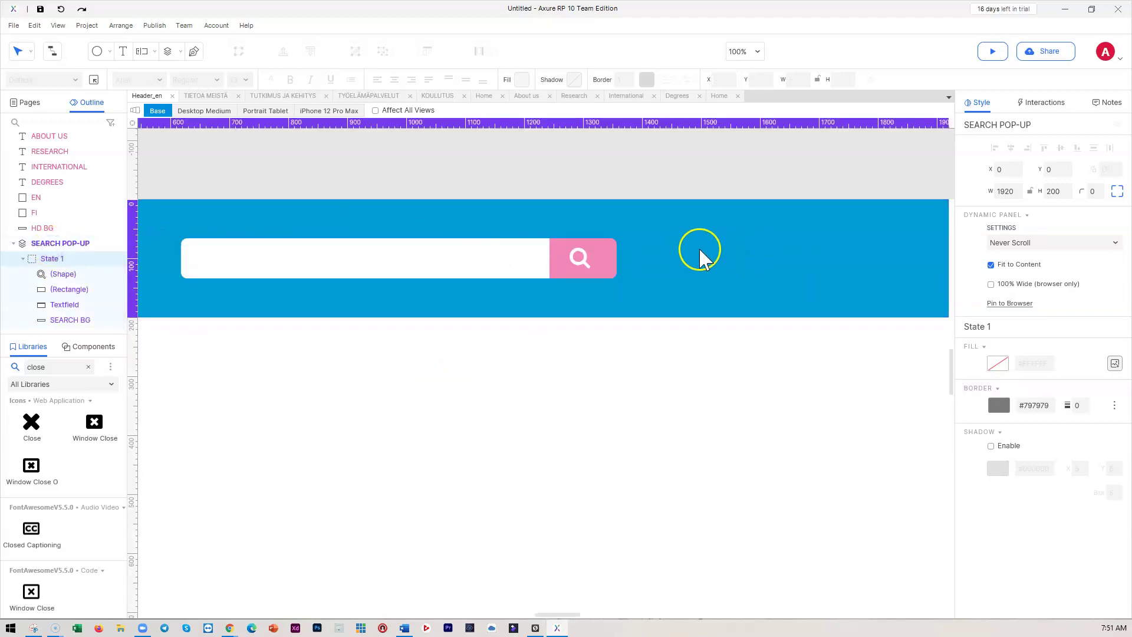
click(925, 227)
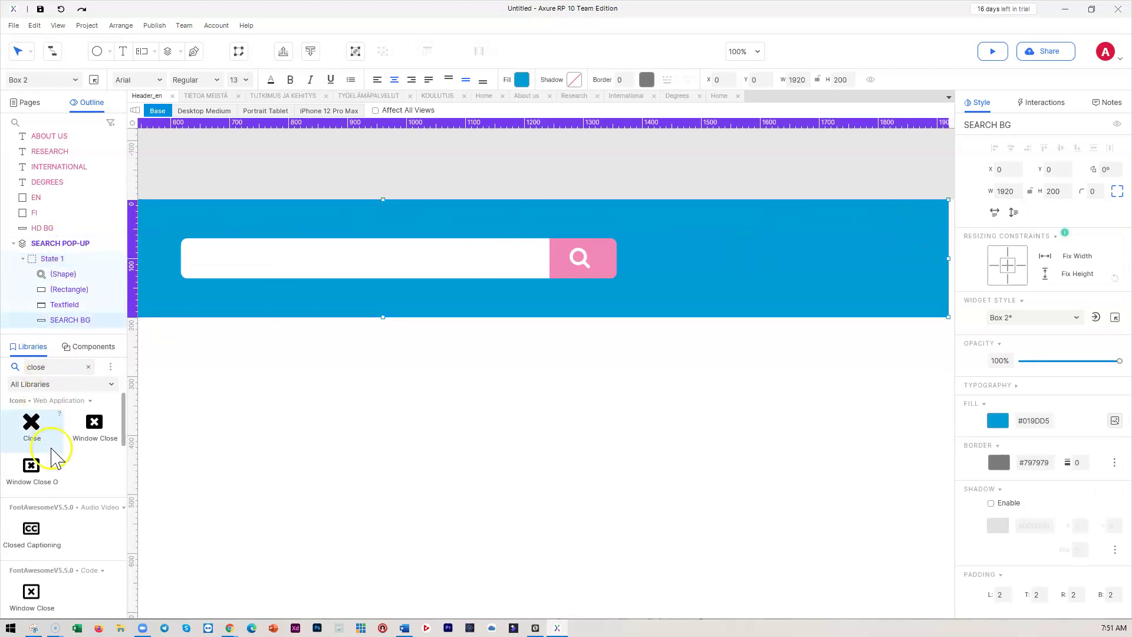
click(88, 367)
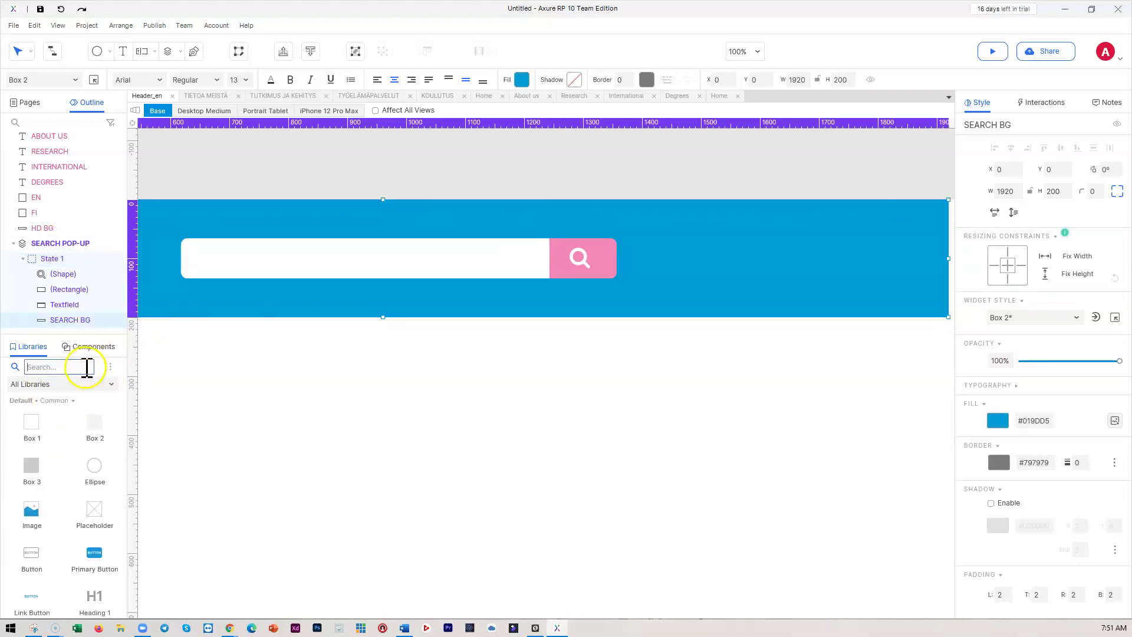
scroll(69, 469, down, 10)
scroll(67, 479, up, 3)
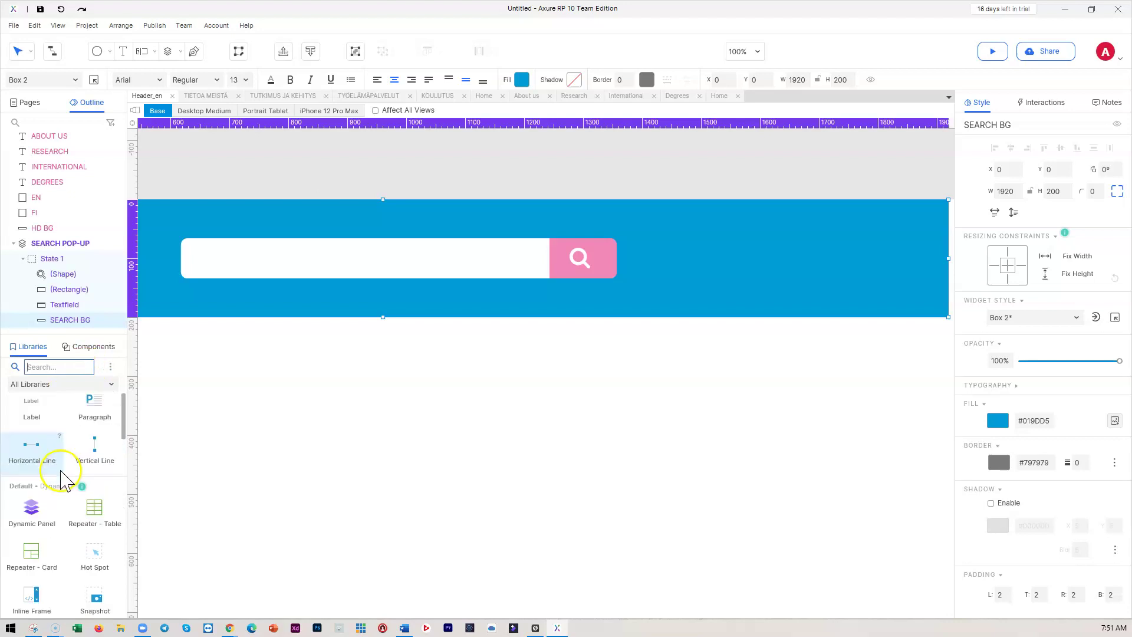
drag(95, 450, 855, 211)
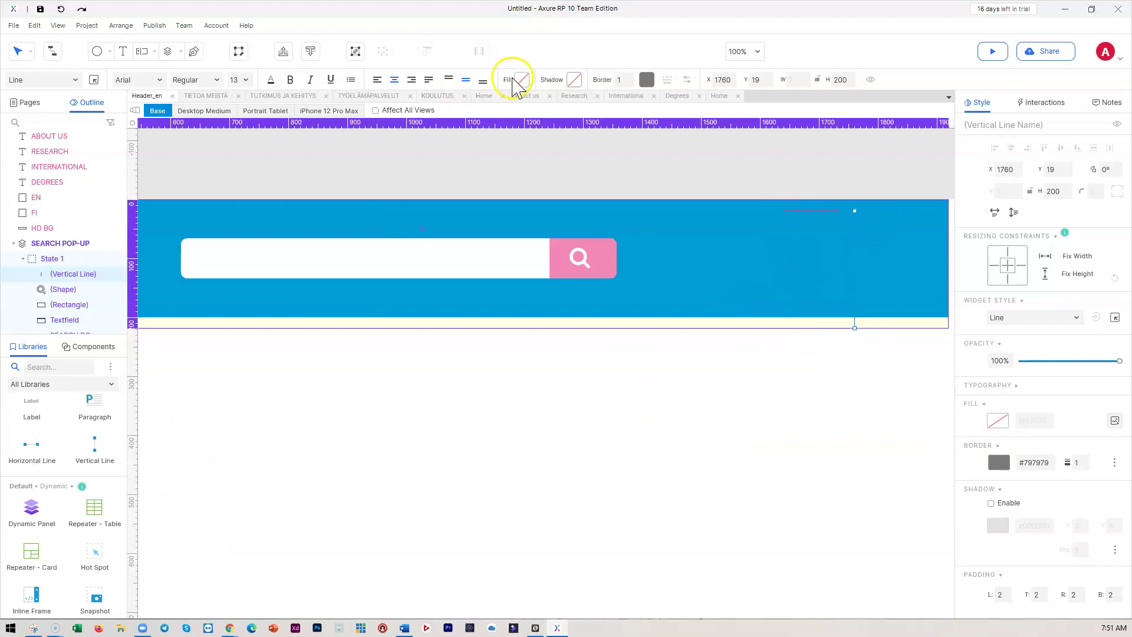
Give the vertical line a white (#FFFFFF) border with a thickness of 3.
click(646, 80)
click(762, 174)
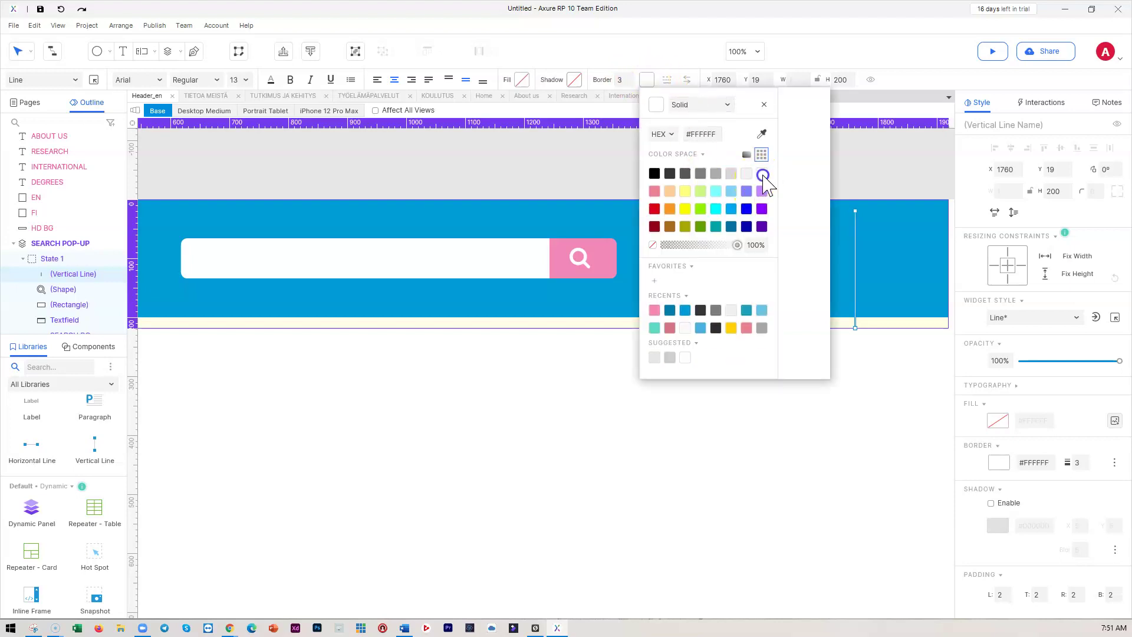
click(892, 377)
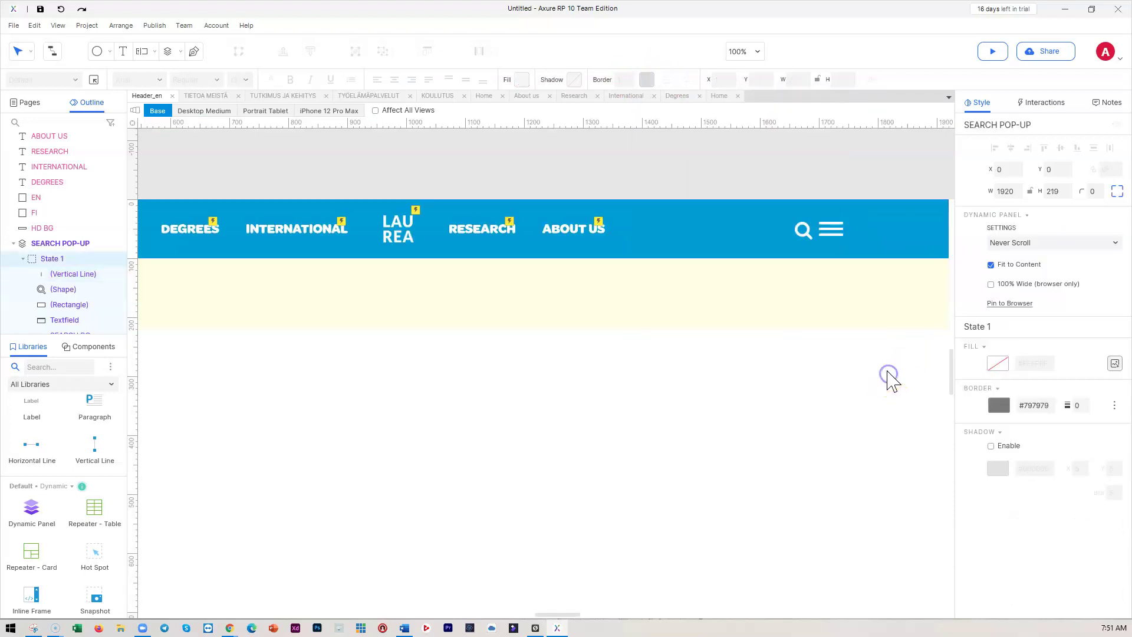
Rotate the white line in State 1 by 45° and shorten it to a length of about 59.
double_click(423, 312)
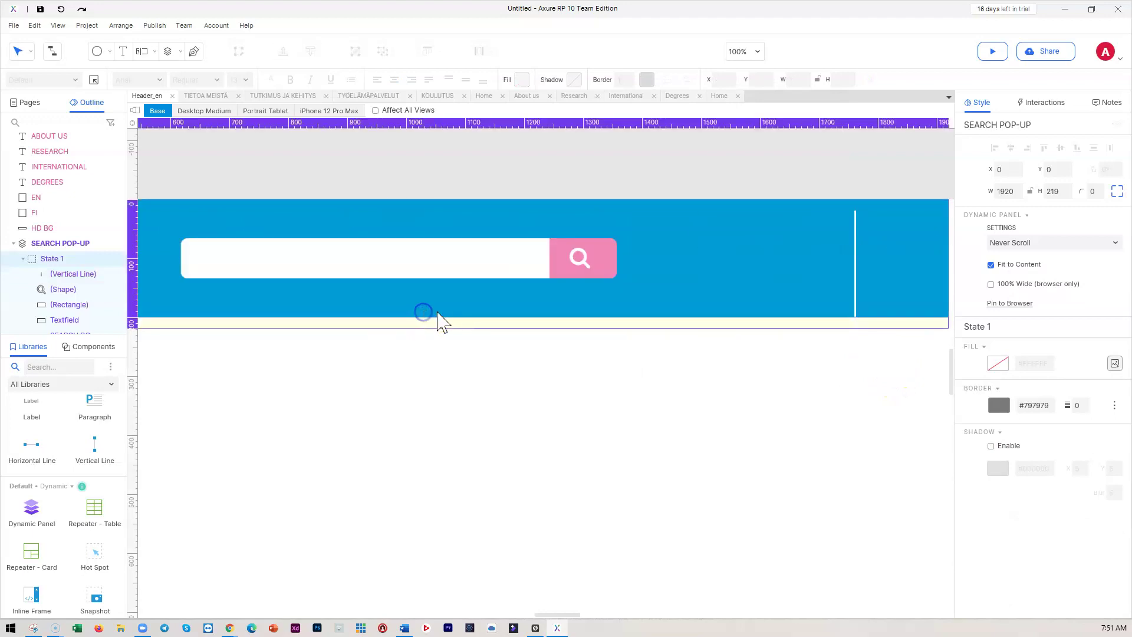
click(855, 256)
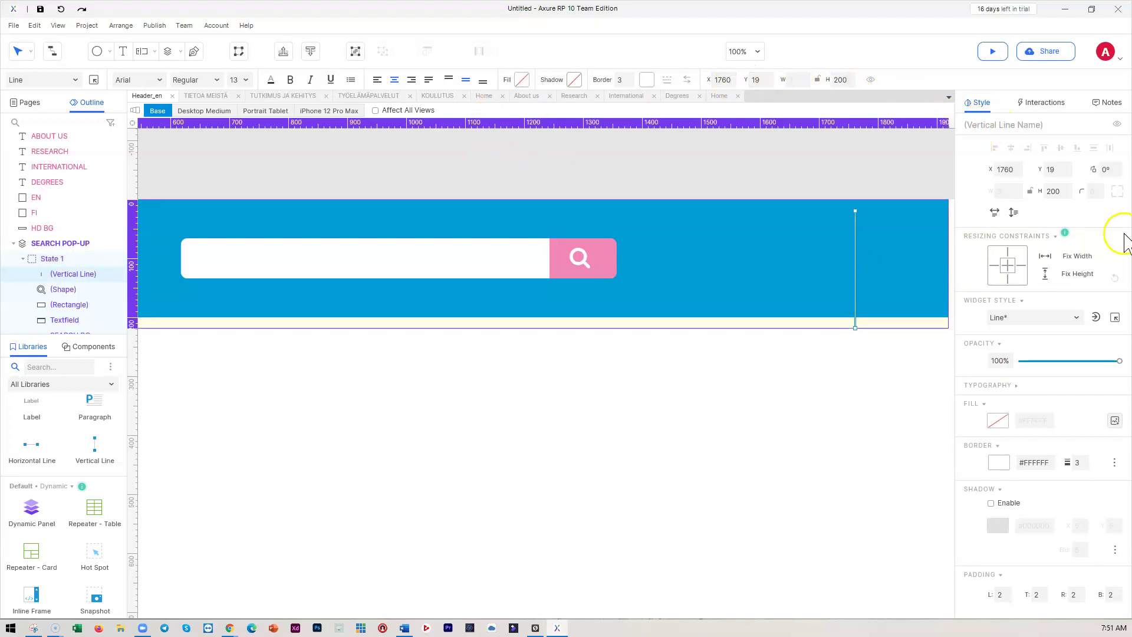
click(1106, 170)
text(45)
click(793, 248)
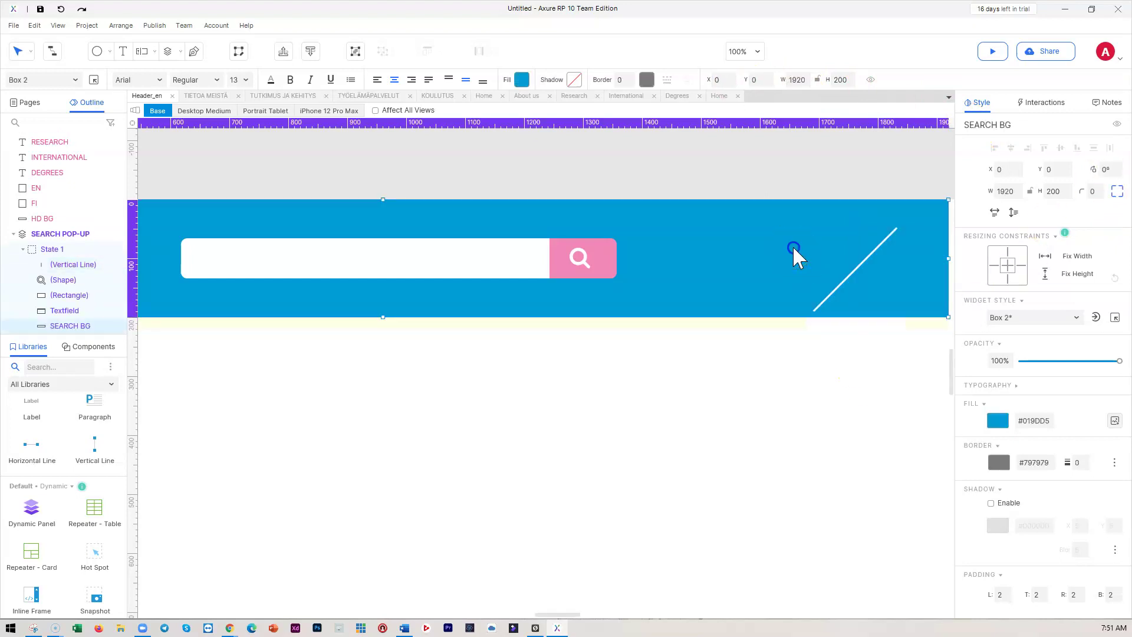
click(862, 263)
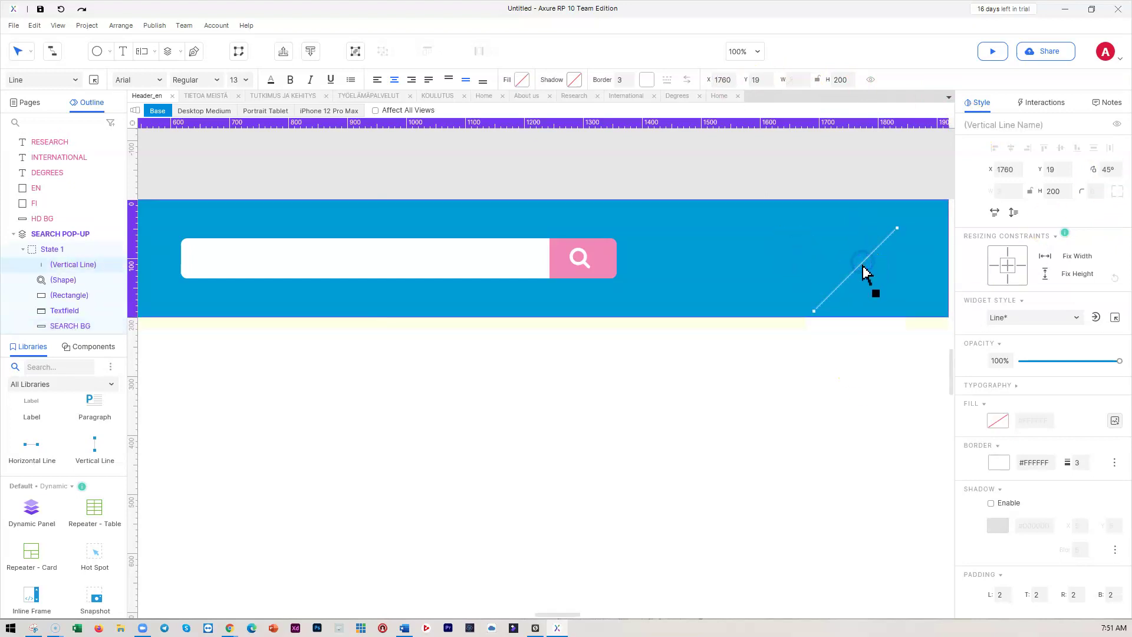
drag(814, 311, 873, 251)
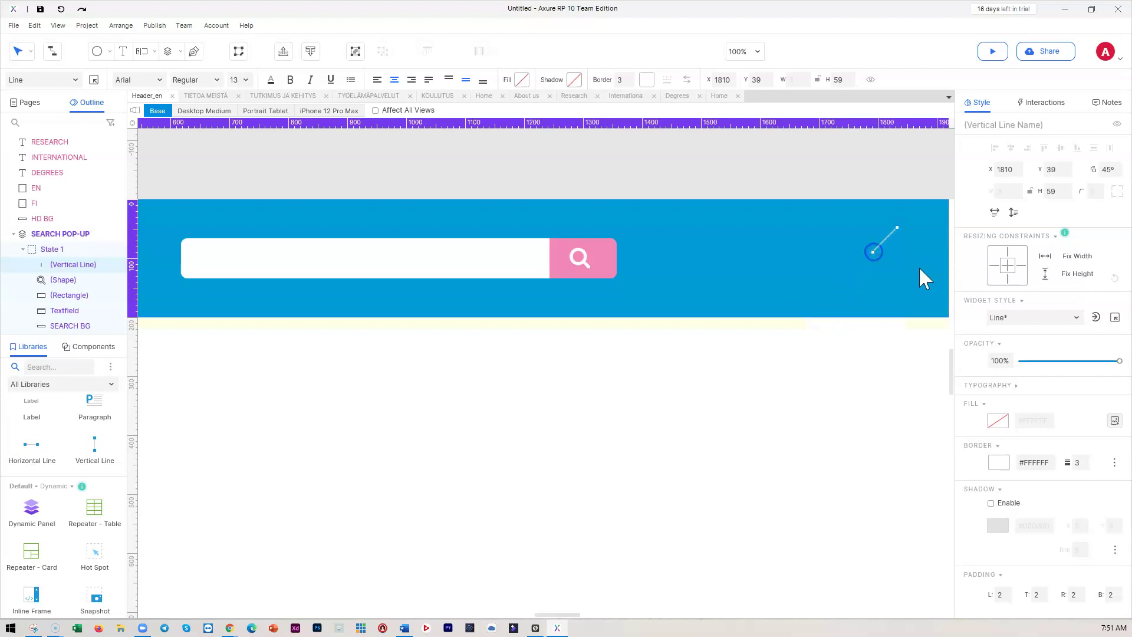
Duplicate the diagonal line and set the copy's rotation to 135°.
key(ctrl+d)
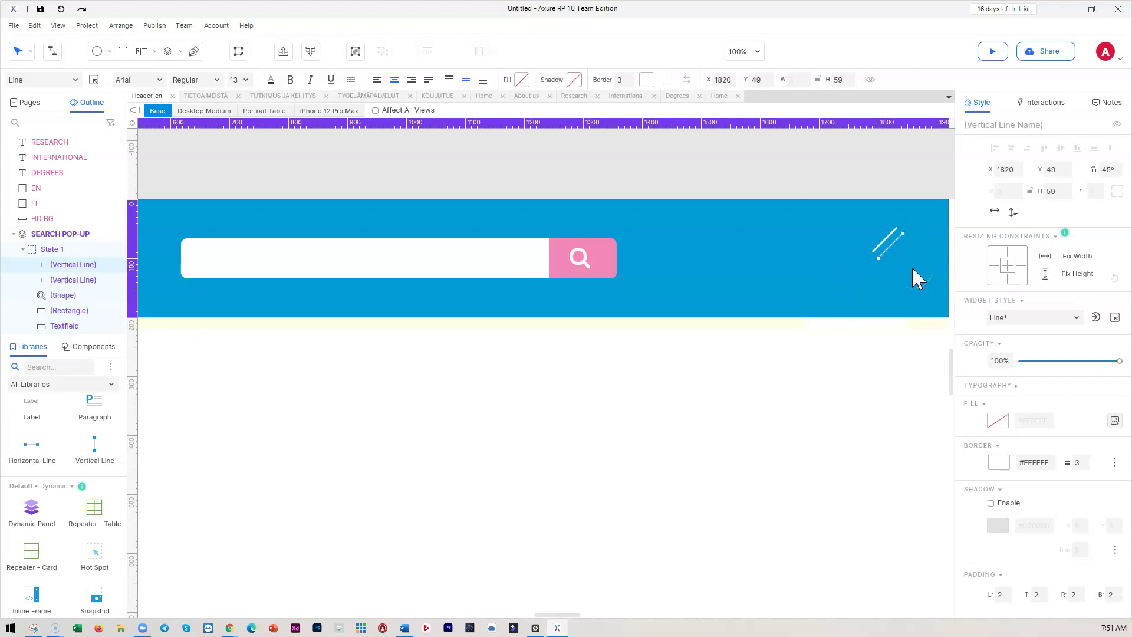
click(1106, 169)
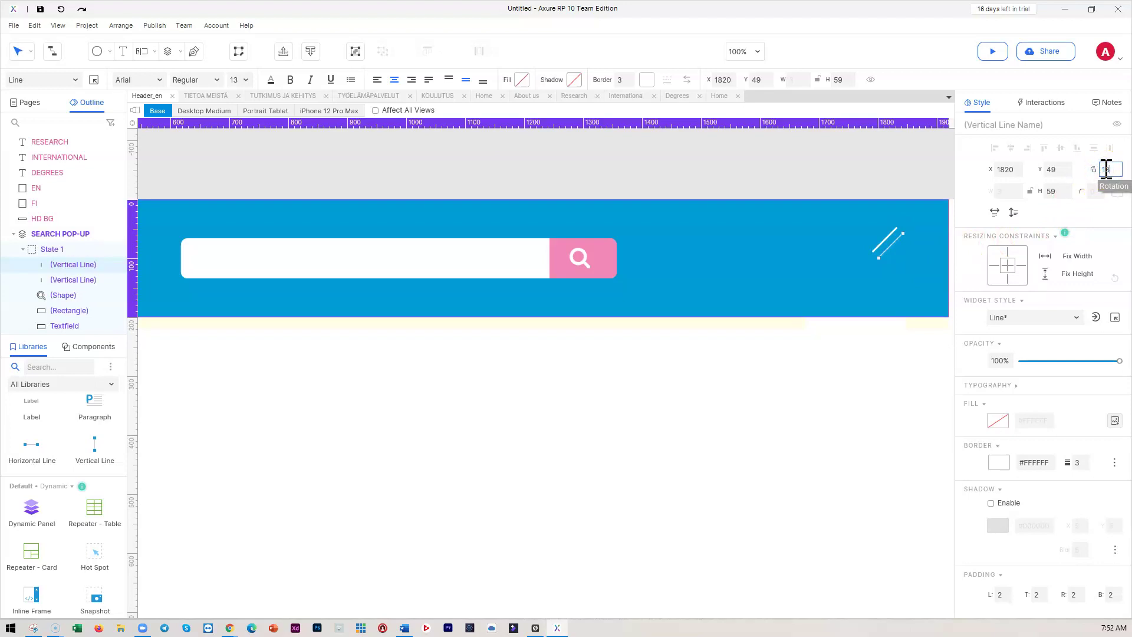
text(135)
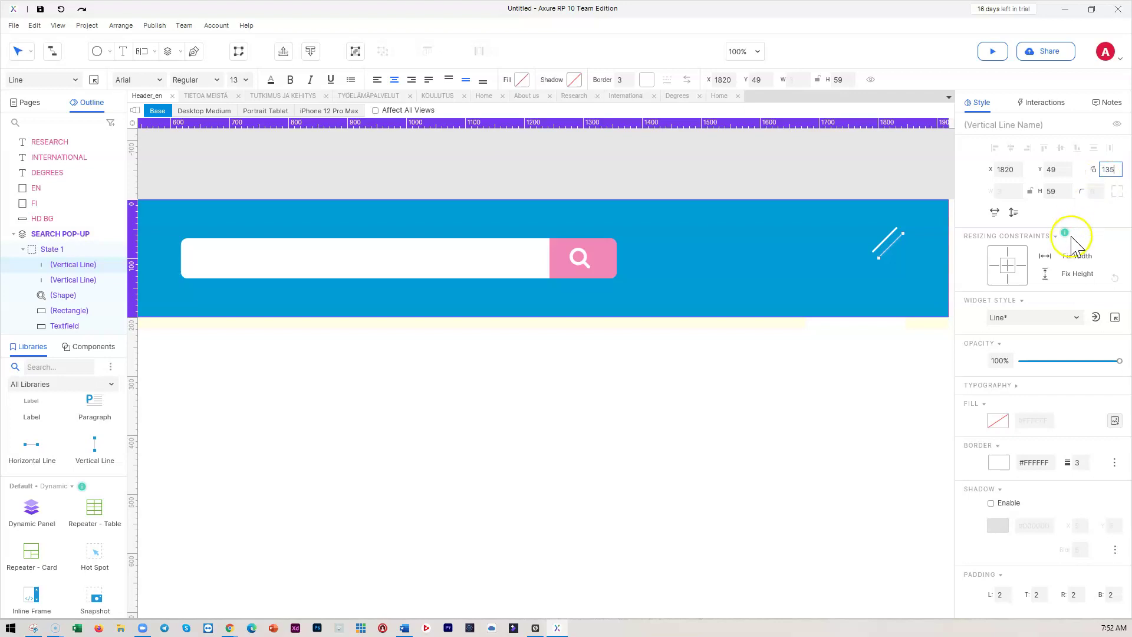
click(900, 277)
Move the 135° line to X 1810, Y 39 so that both lines cross as an X.
click(896, 260)
click(897, 259)
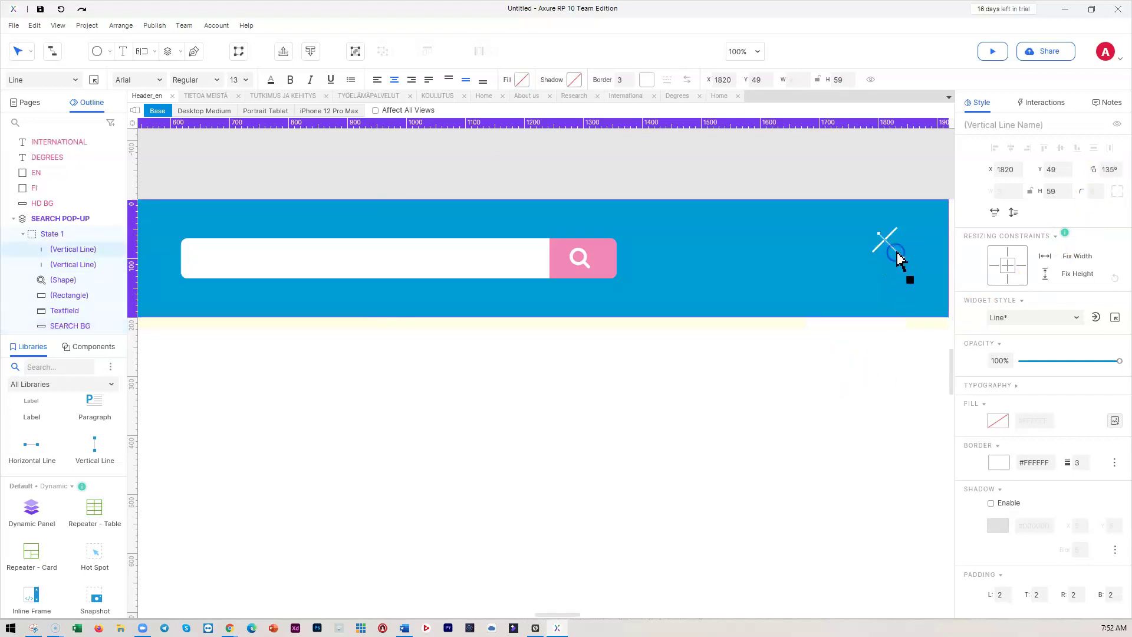
click(916, 270)
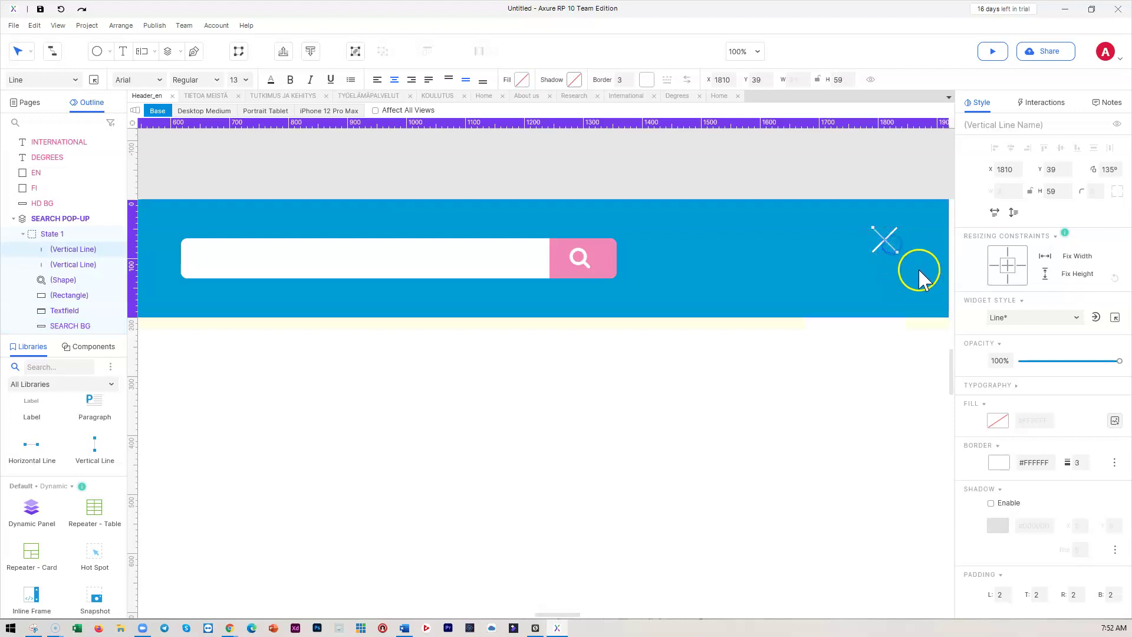
Group the two crossed lines and name the group "close".
click(893, 247)
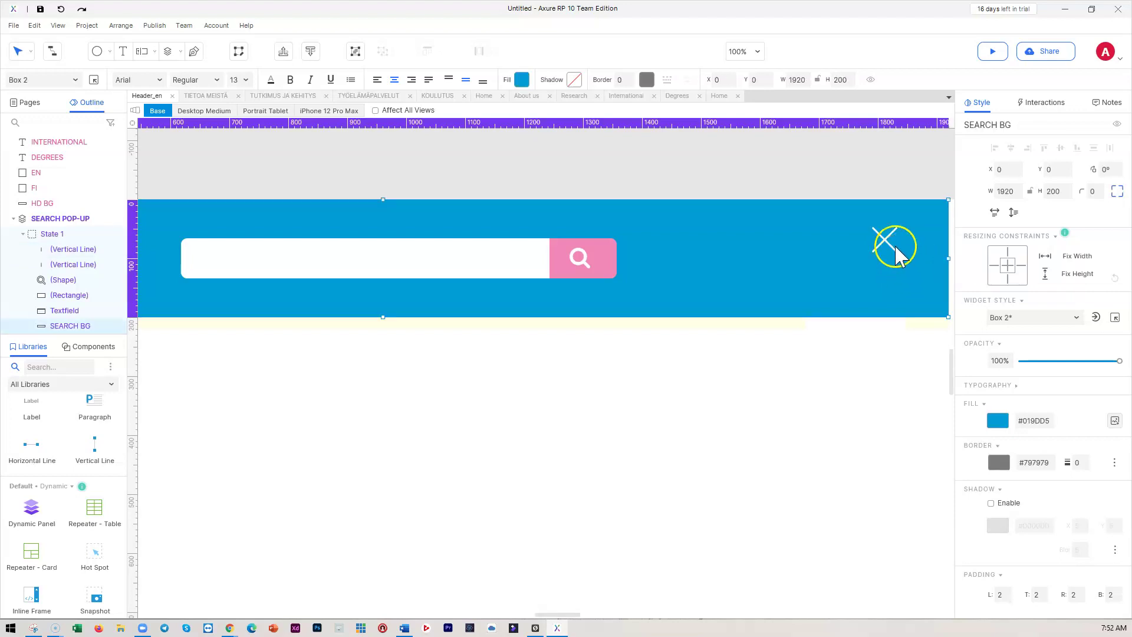
click(889, 245)
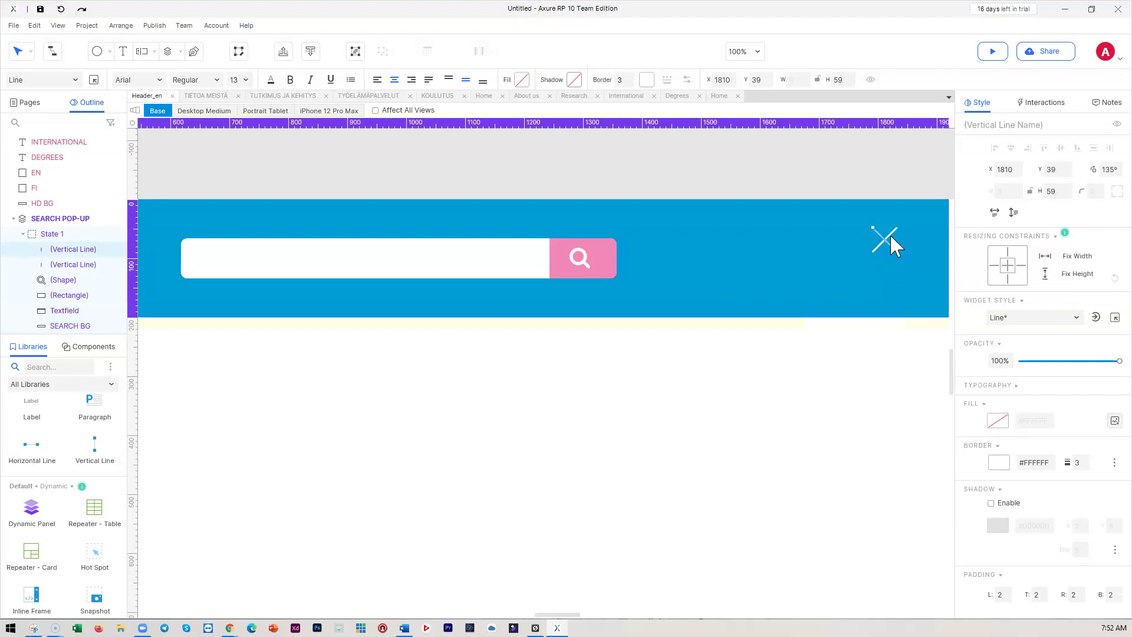
shift+click(891, 235)
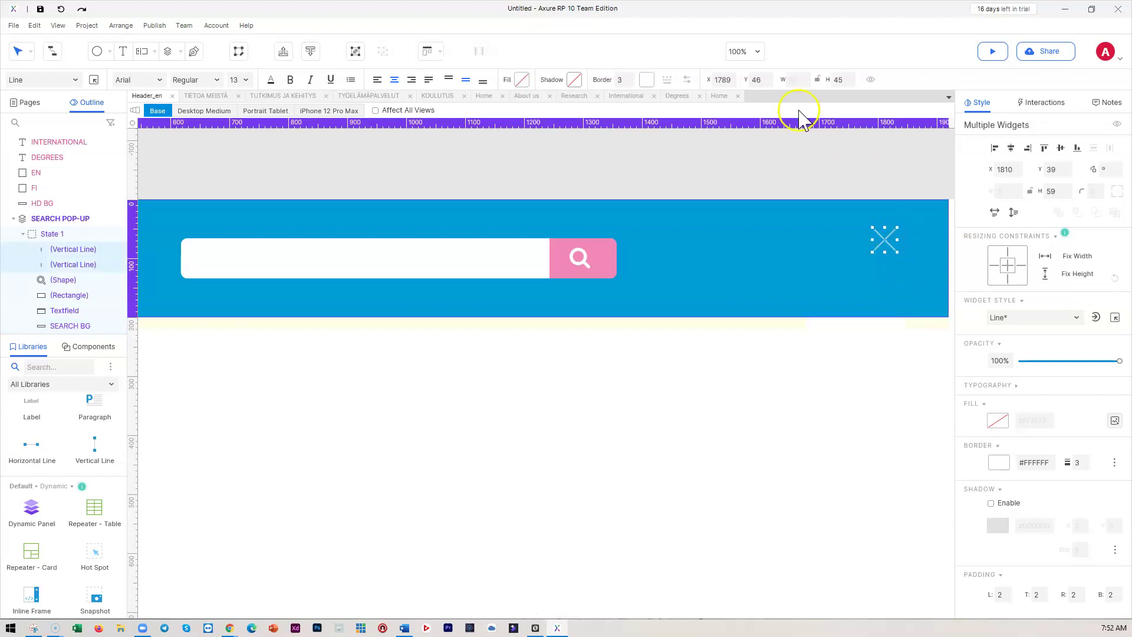
click(356, 53)
click(1011, 125)
click(1012, 125)
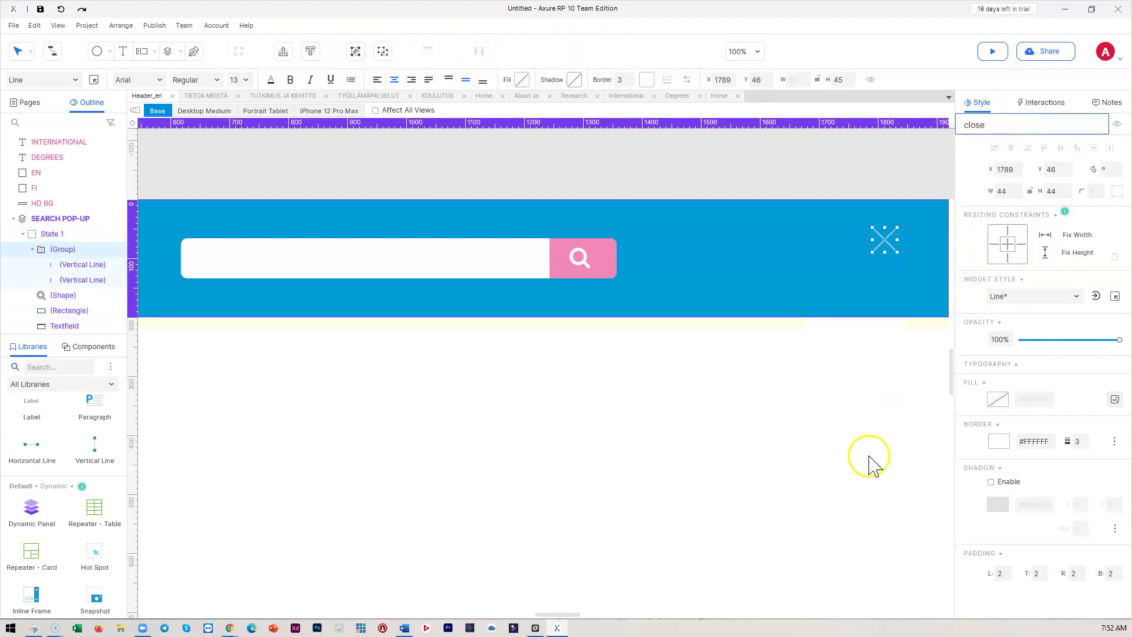
click(864, 404)
Reopen State 1 and move the close group into the panel's upper-right corner, at about X 1843, Y 18.
double_click(835, 276)
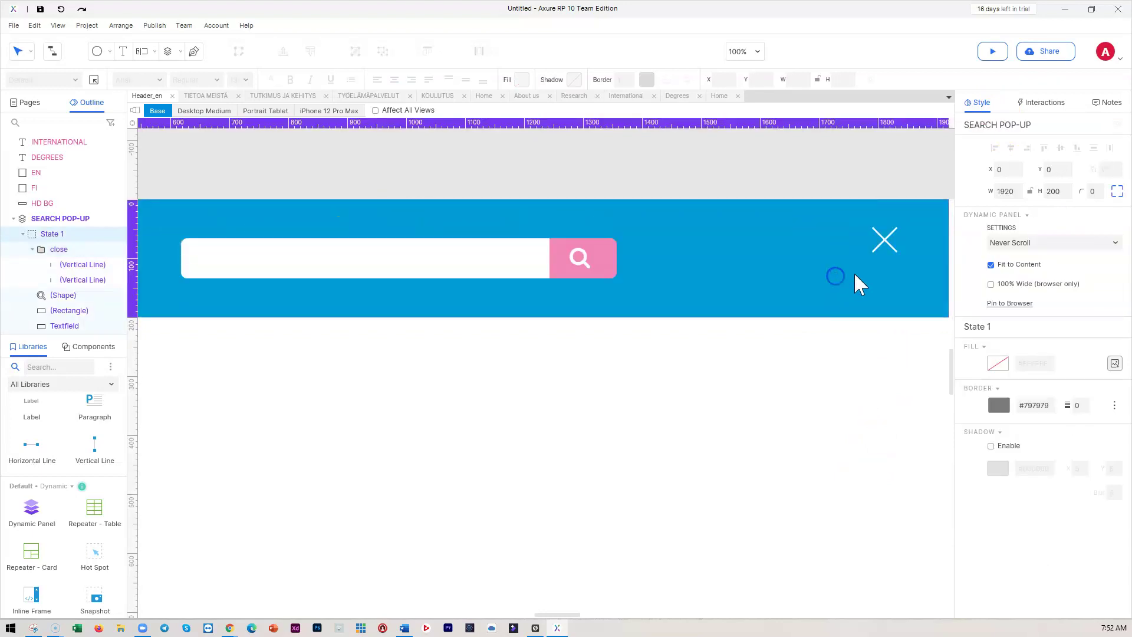
drag(889, 239, 911, 231)
click(902, 330)
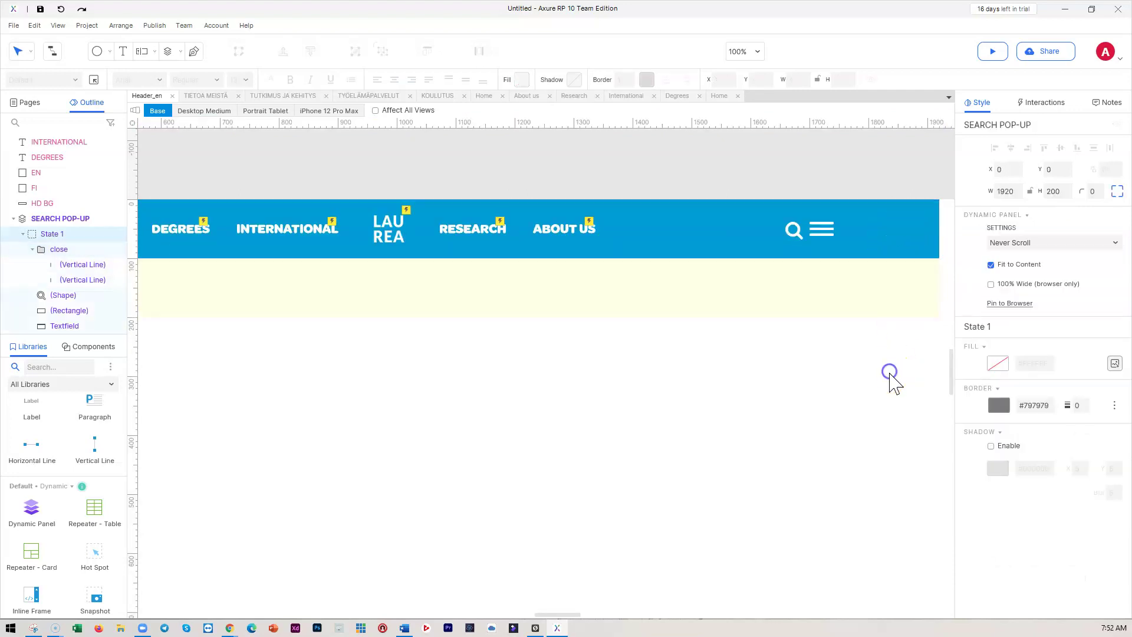
Reopen State 1 of the SEARCH POP-UP panel and give the close group a Click or Tap interaction.
click(878, 303)
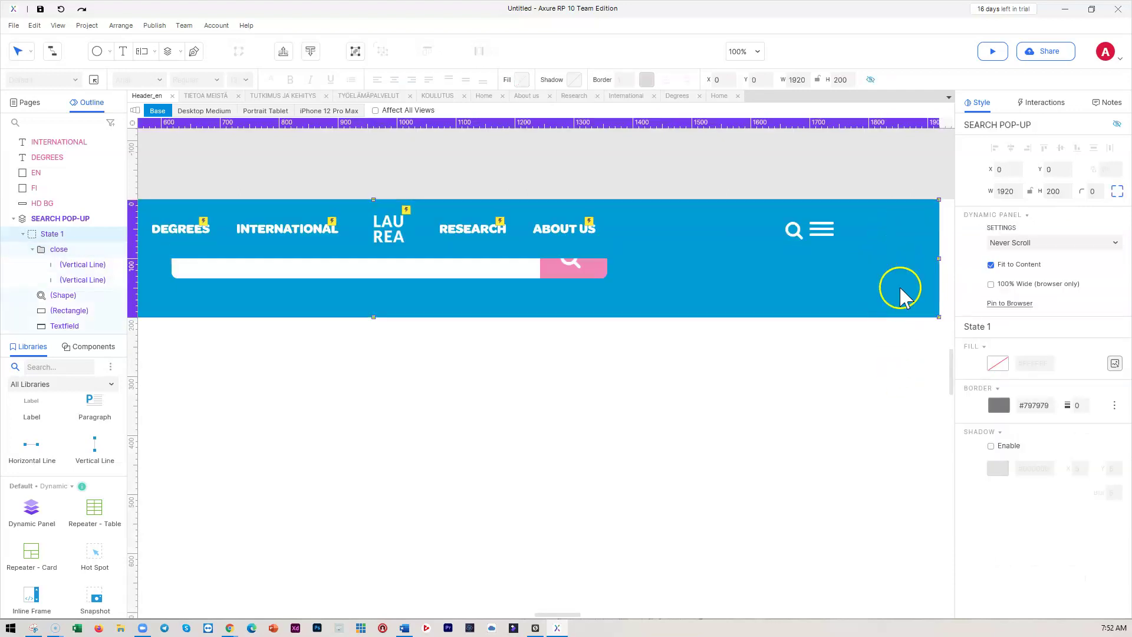
double_click(808, 306)
click(814, 370)
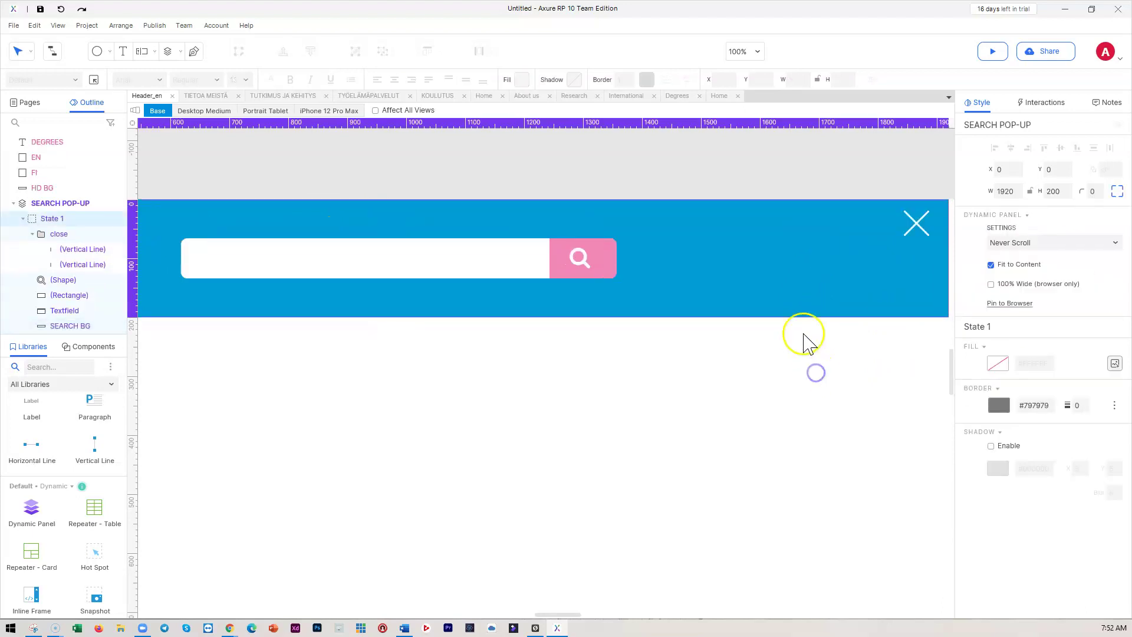
click(914, 223)
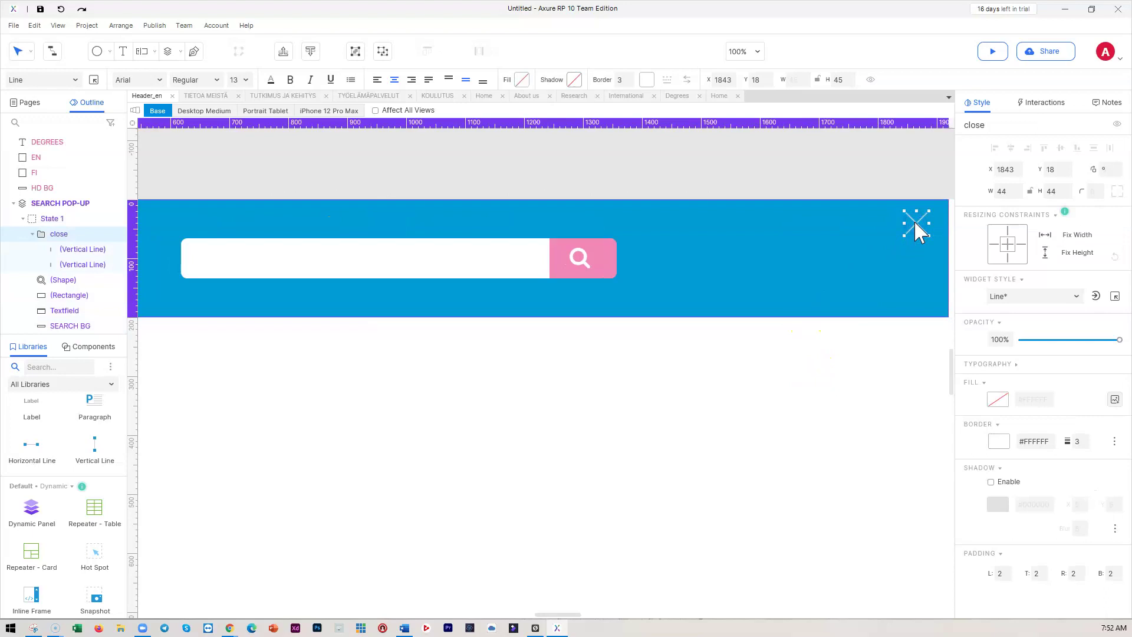
click(1039, 104)
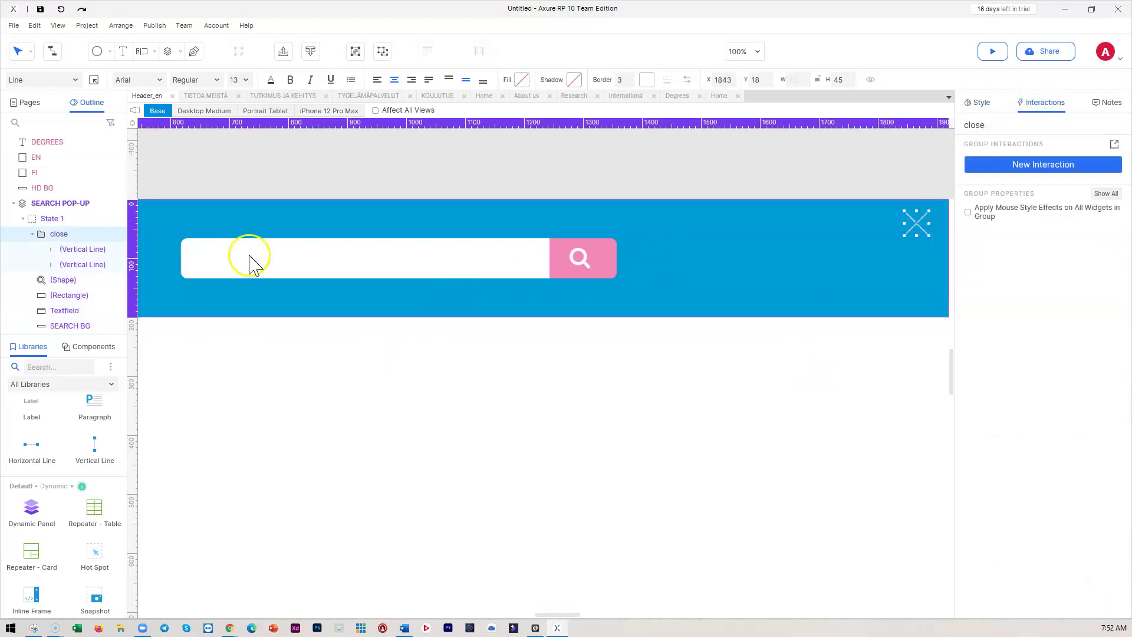
click(1041, 164)
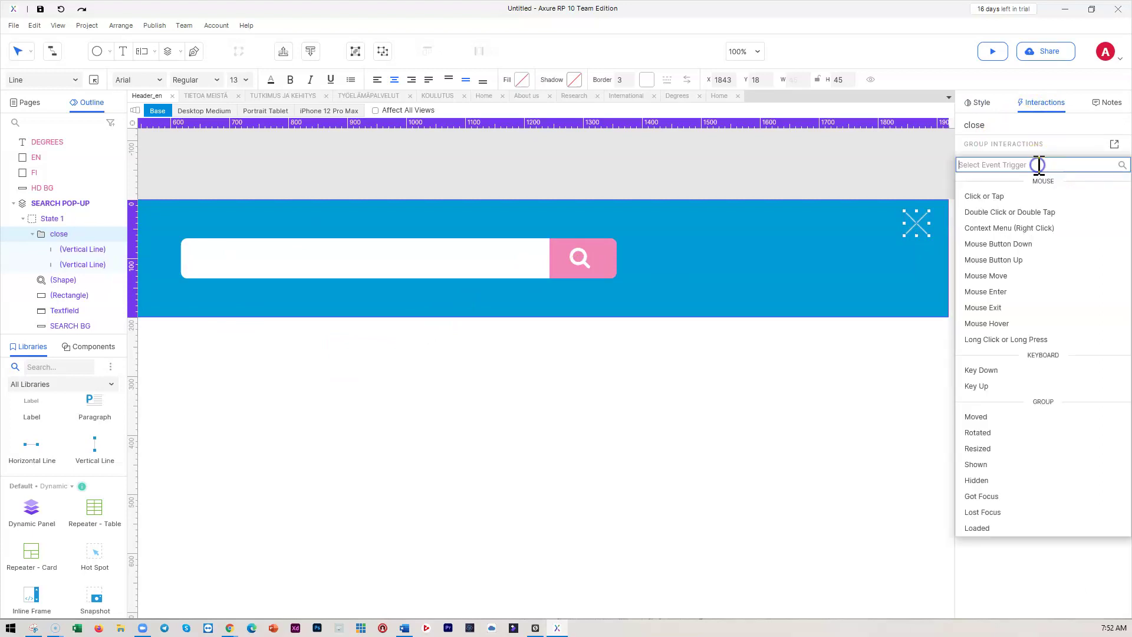
click(978, 197)
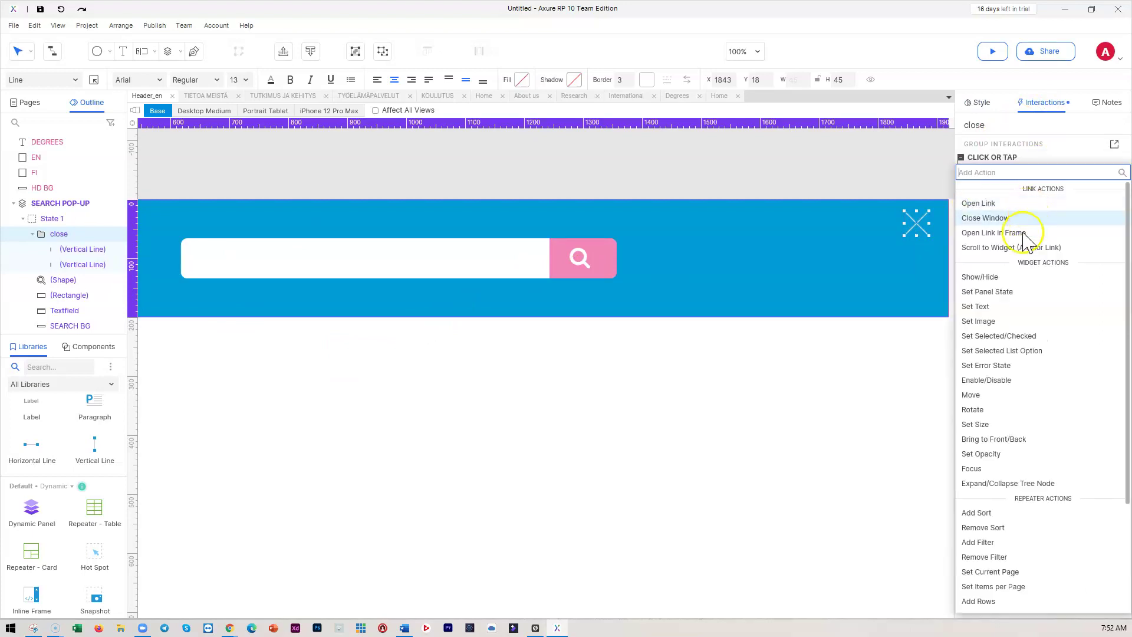
Add a Show/Hide action to the close group's interaction that shows SEARCH POP-UP with no animation or special behavior.
click(999, 277)
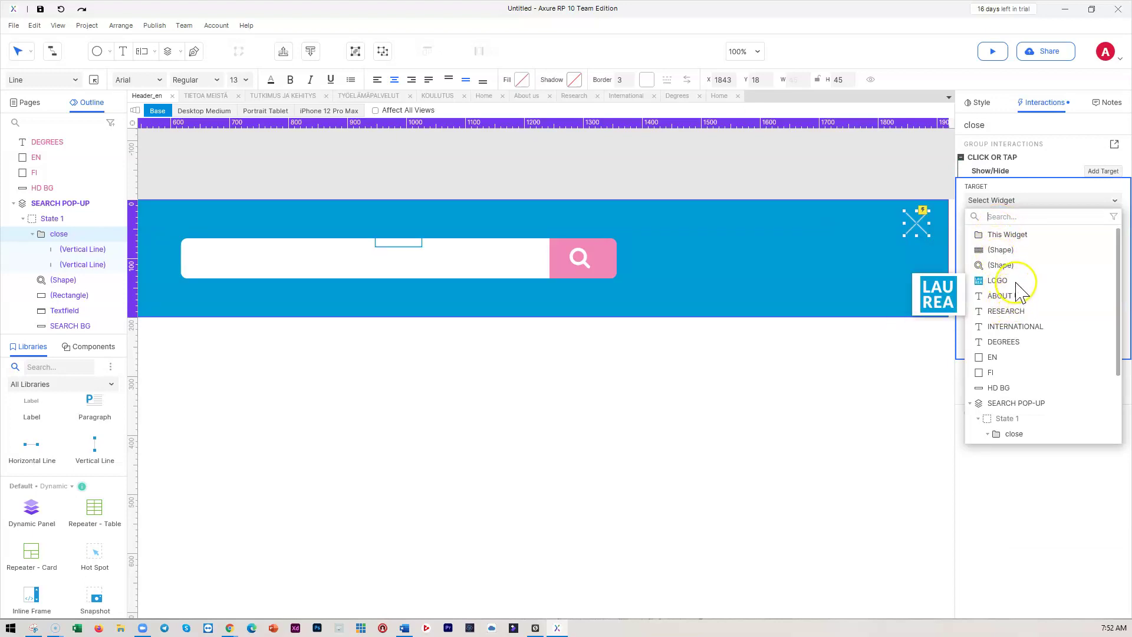
click(1012, 407)
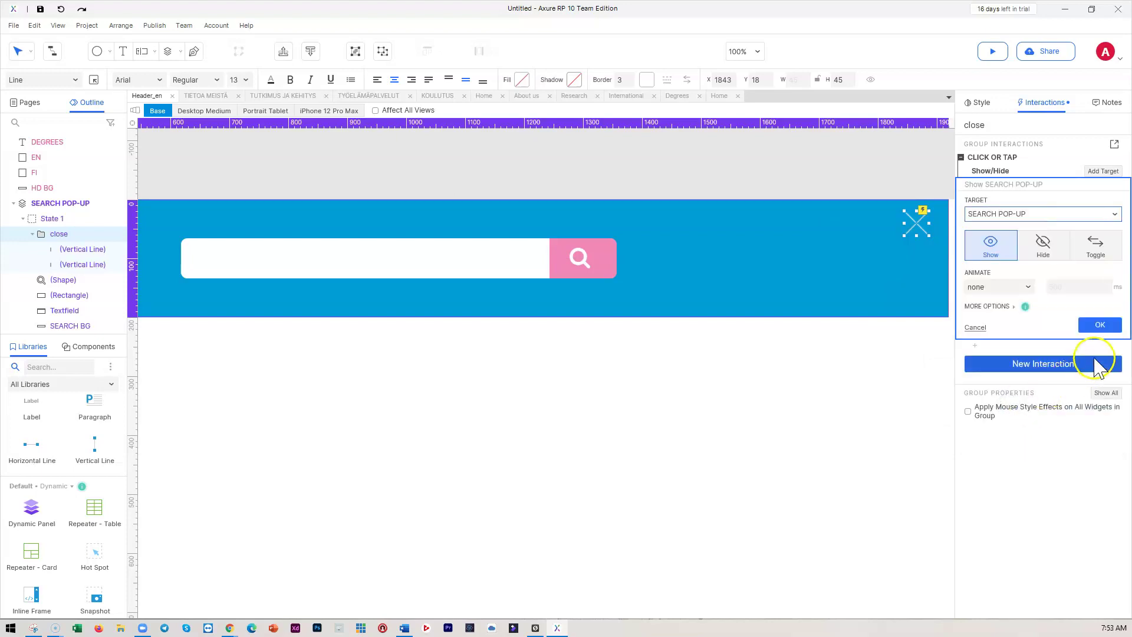
click(1002, 306)
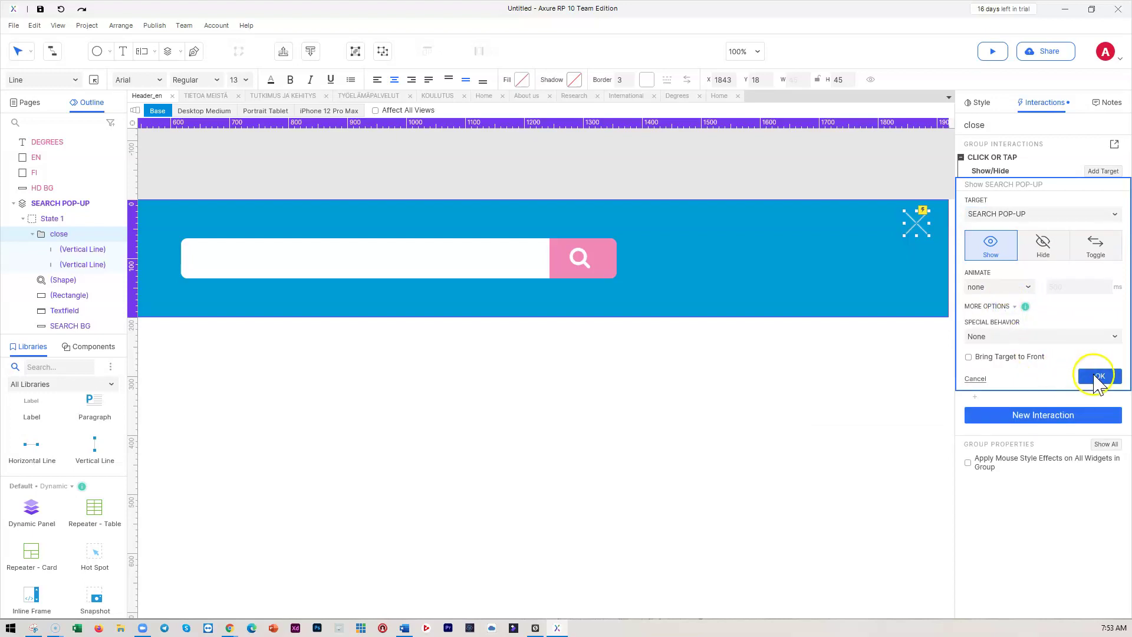
click(1098, 377)
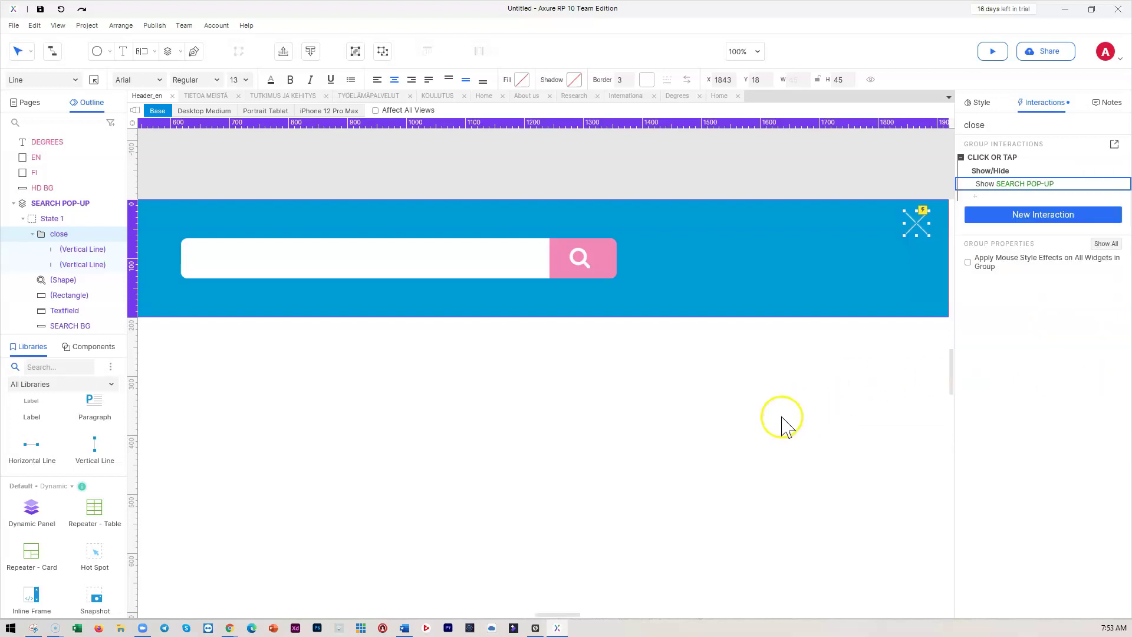
click(783, 419)
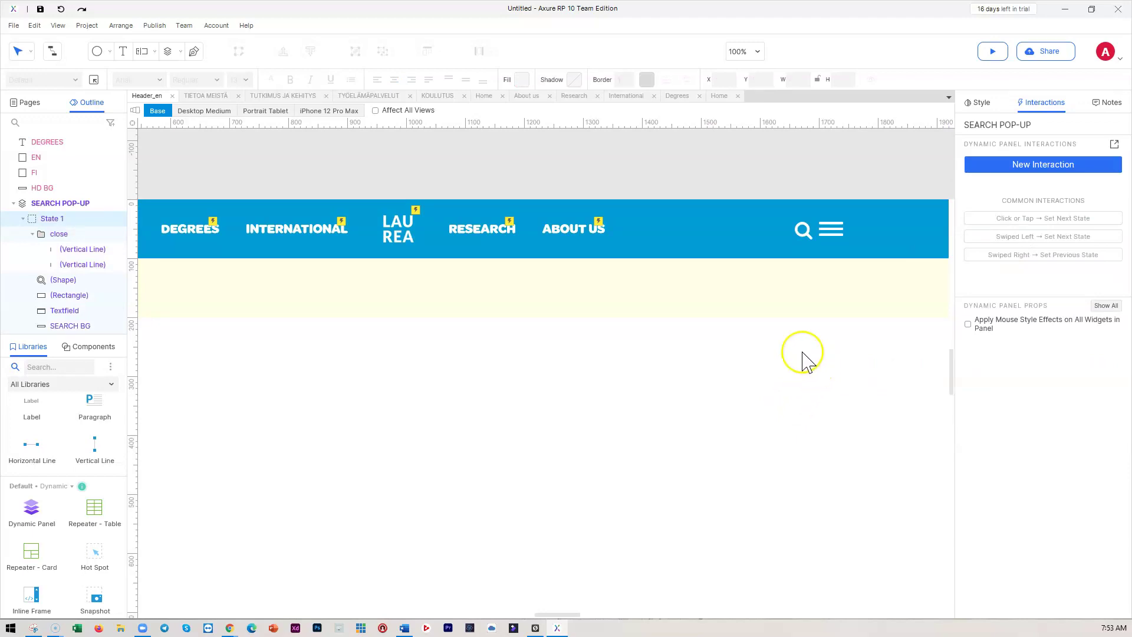
Start a new interaction on the search icon in the blue header bar.
click(804, 232)
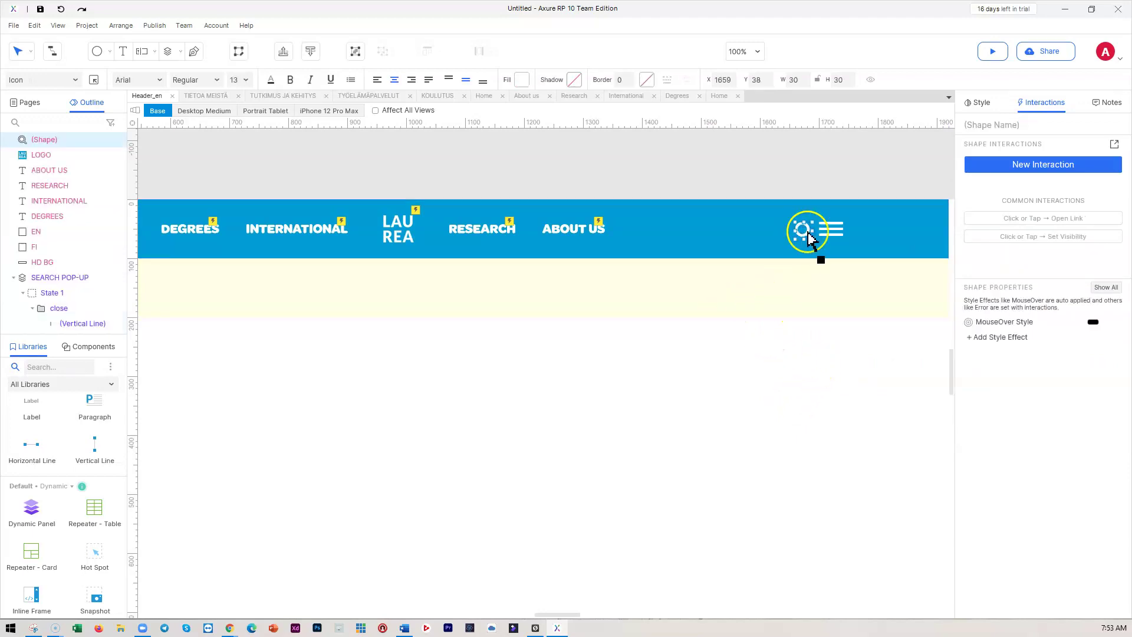
click(1033, 165)
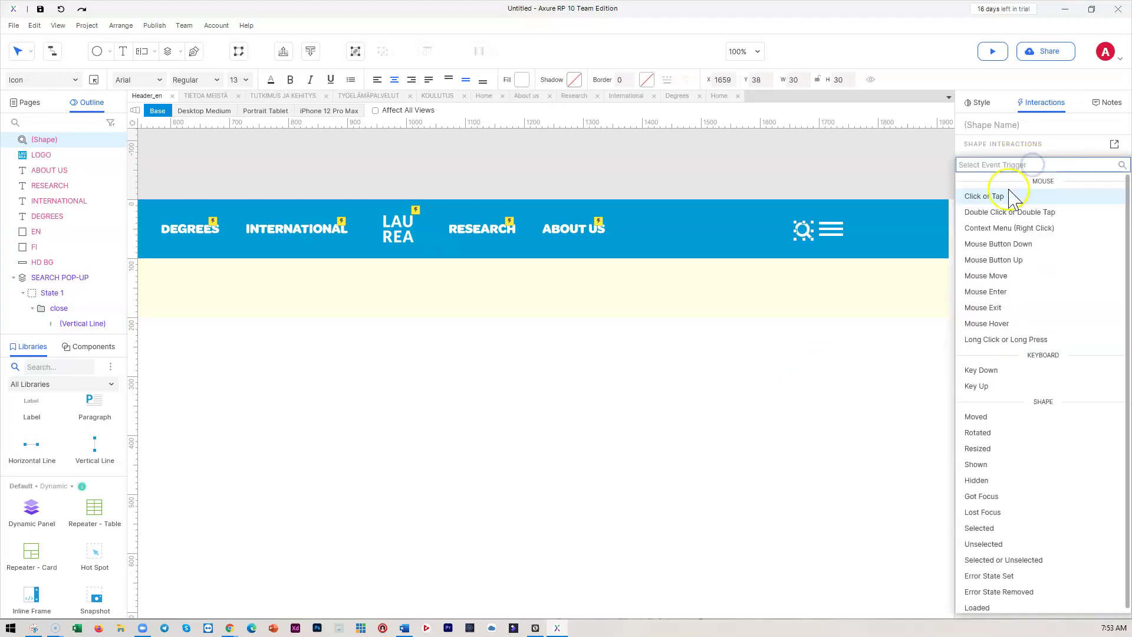
Add a Click or Tap interaction to the header's search icon that shows SEARCH POP-UP treated as a lightbox.
click(984, 196)
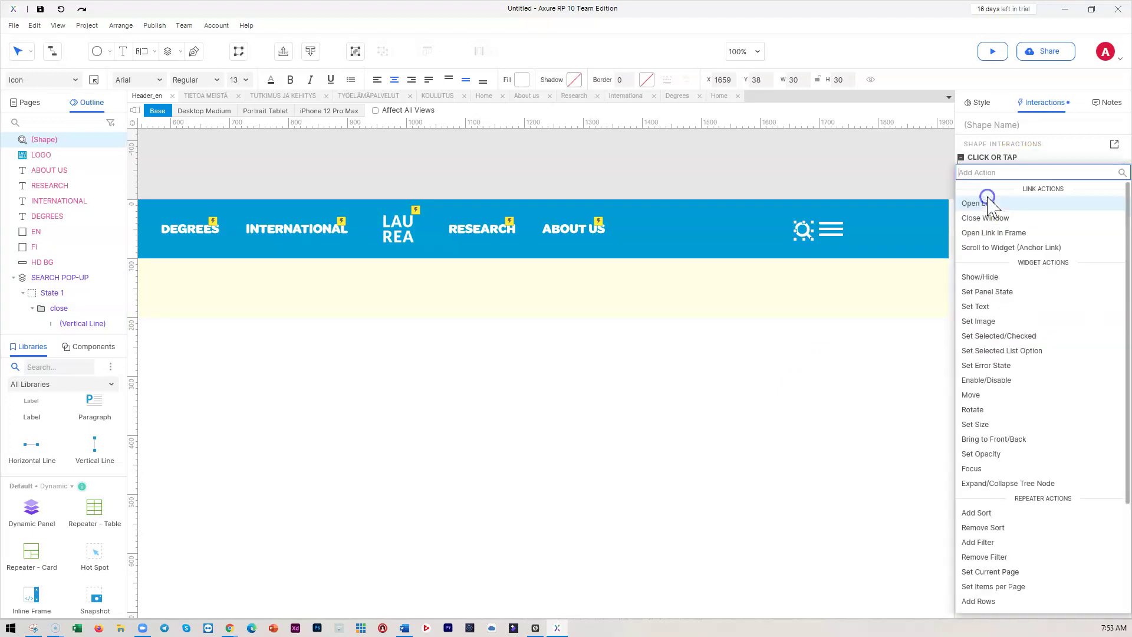
click(980, 277)
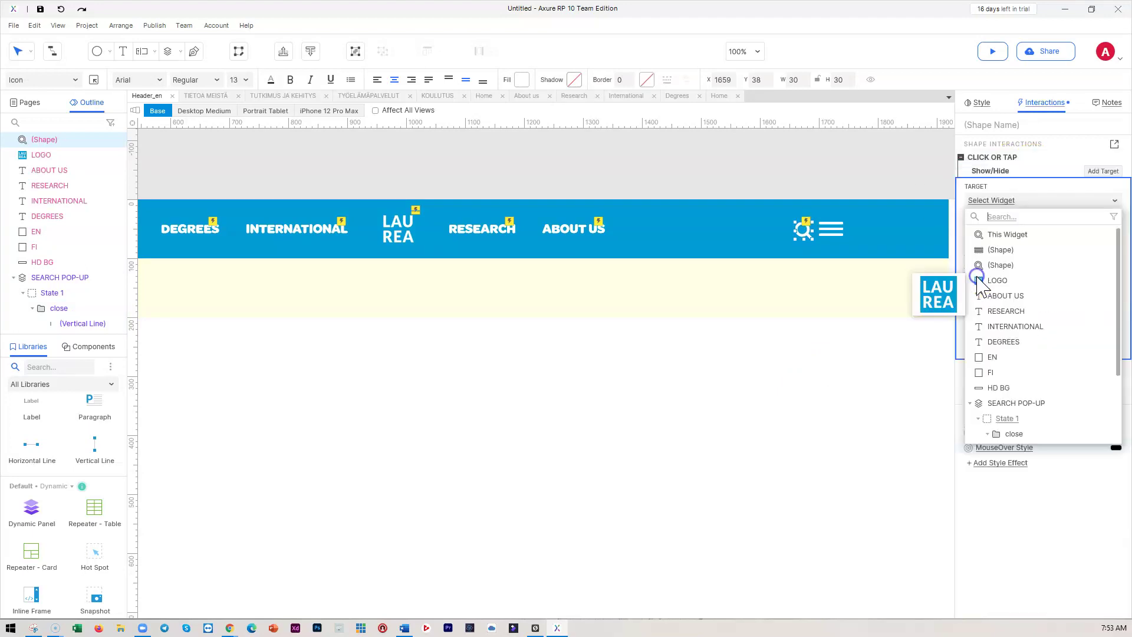
click(1015, 403)
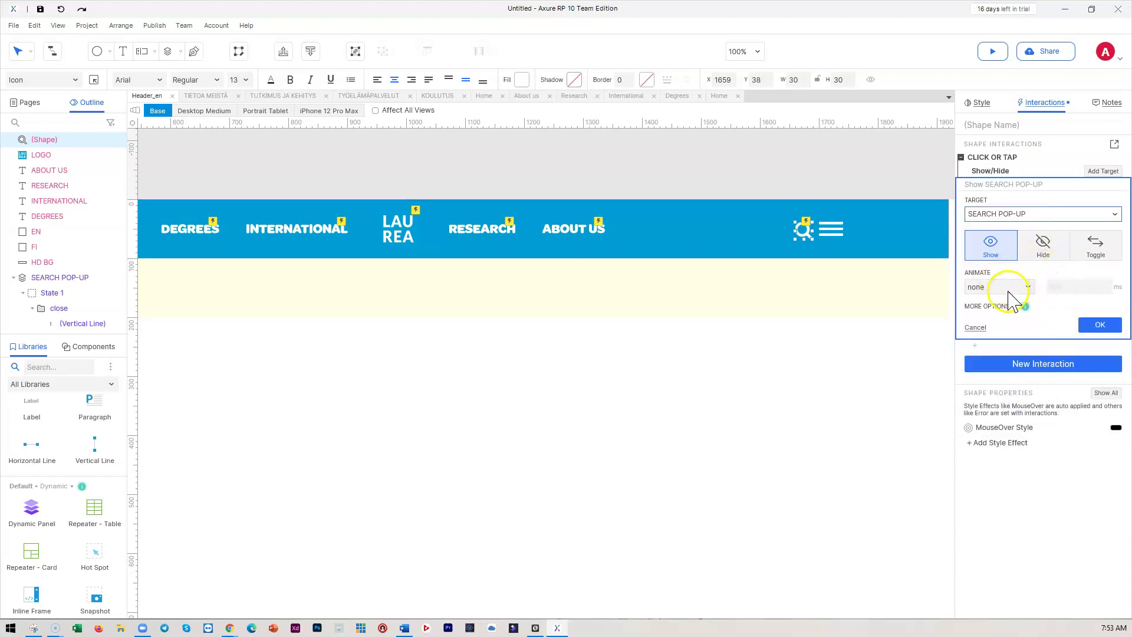
click(992, 306)
click(994, 336)
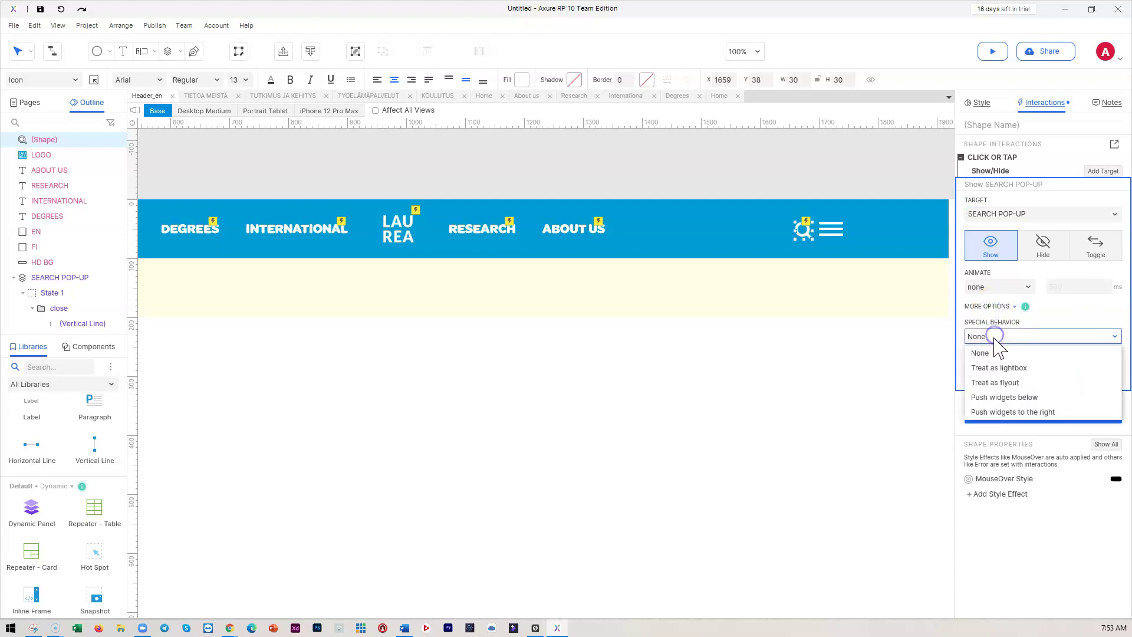
click(998, 368)
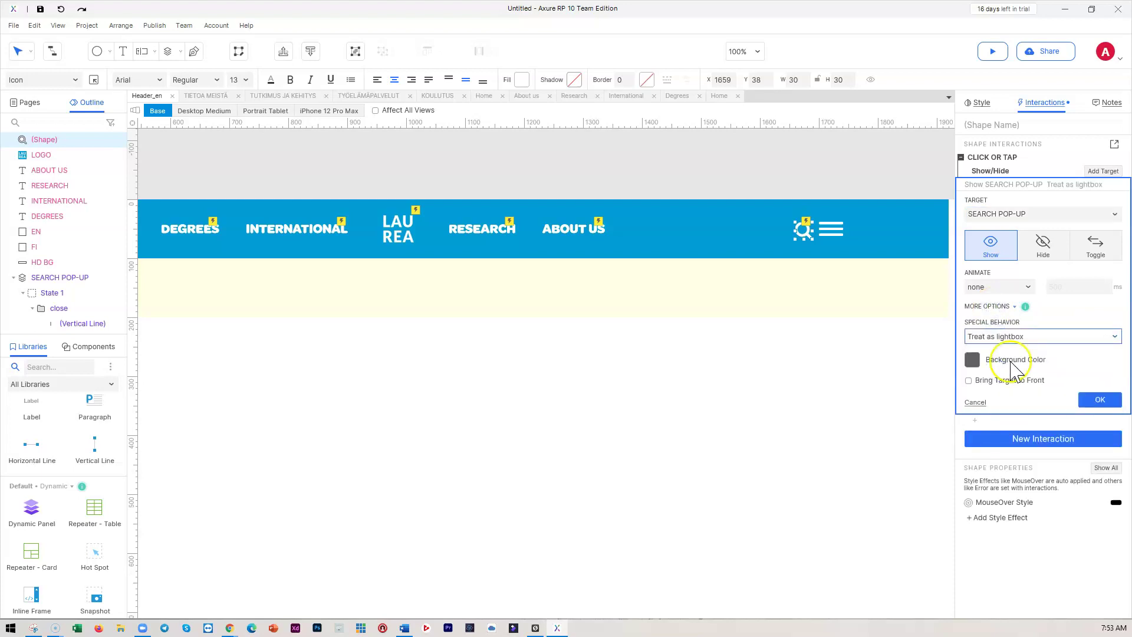
Set the lightbox background color to black (#000000) and deselect the search icon.
click(974, 359)
click(957, 411)
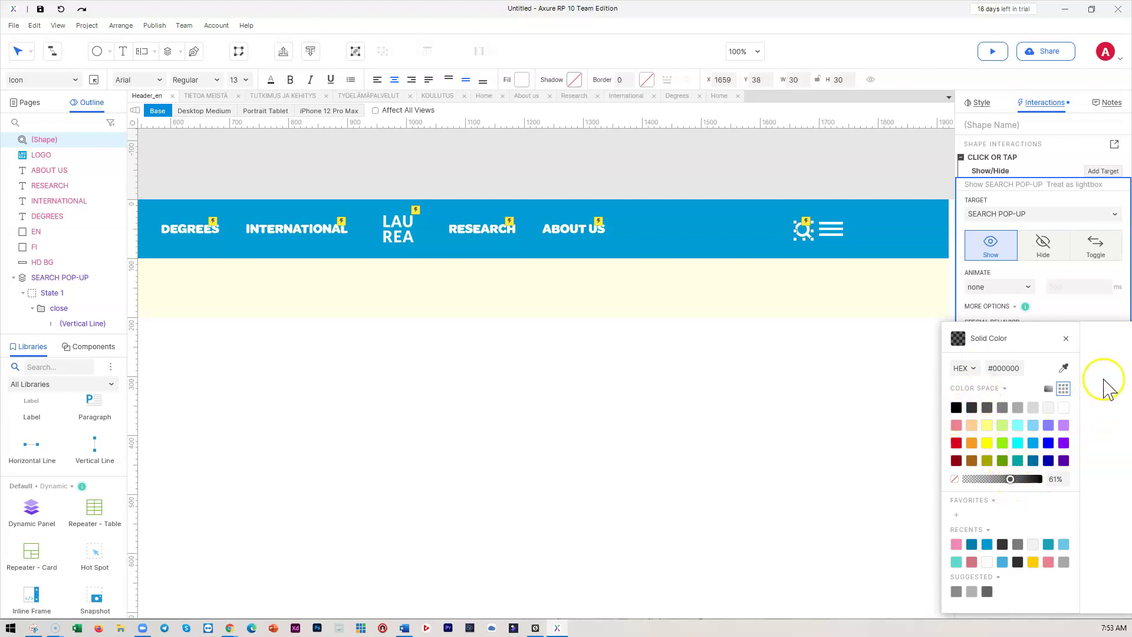
click(1096, 345)
click(864, 442)
click(863, 441)
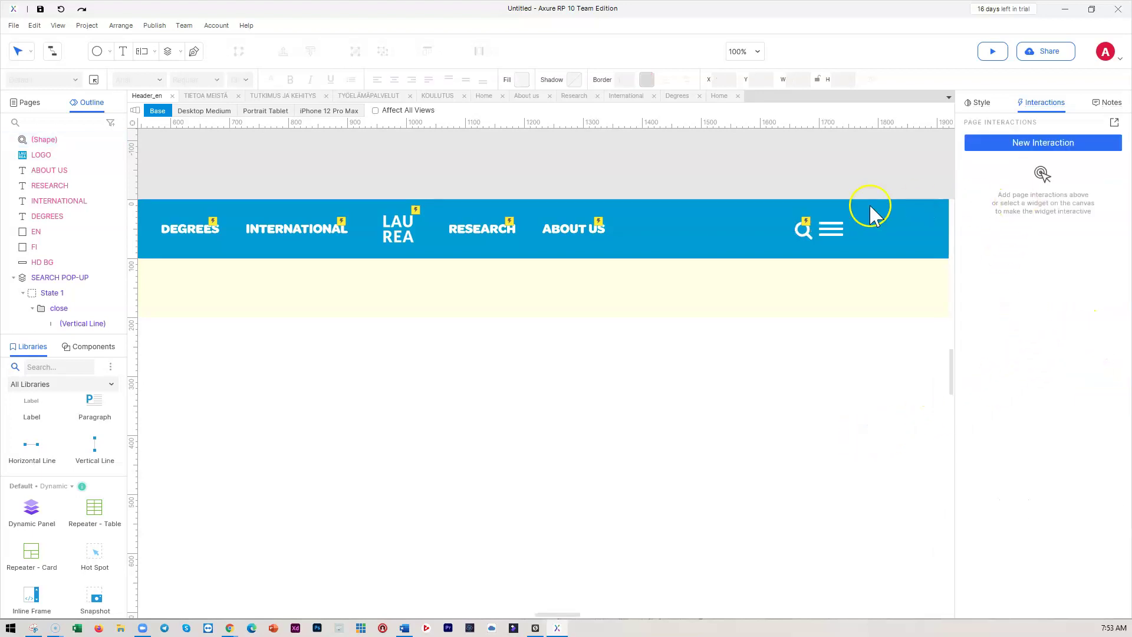
Enable Bring Target to Front for the search icon's Show SEARCH POP-UP action.
click(812, 245)
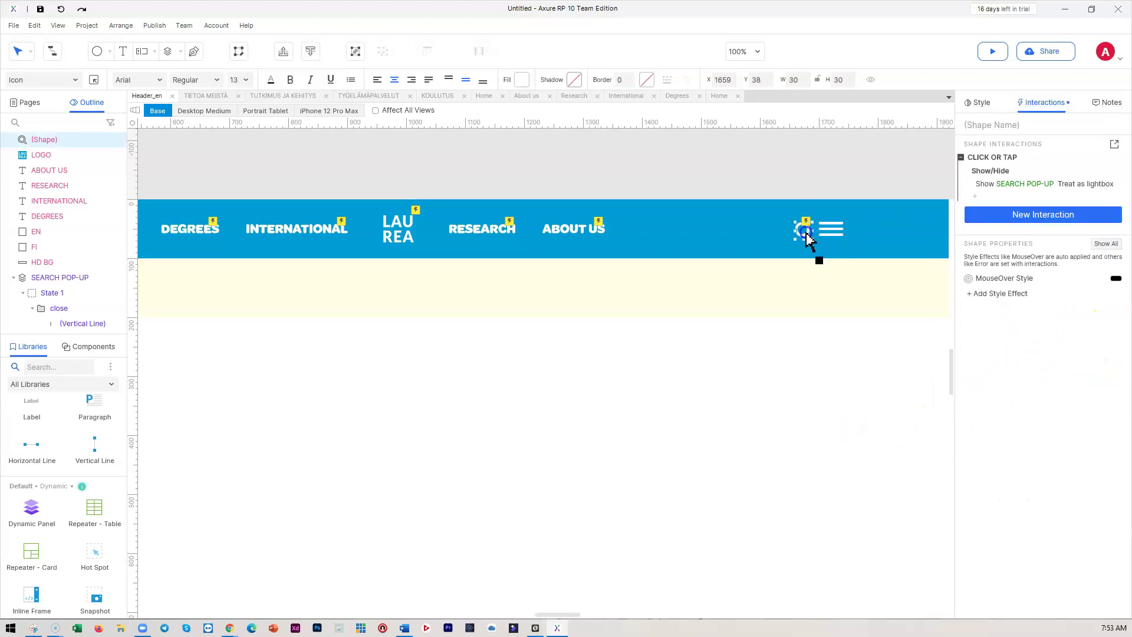
click(1075, 184)
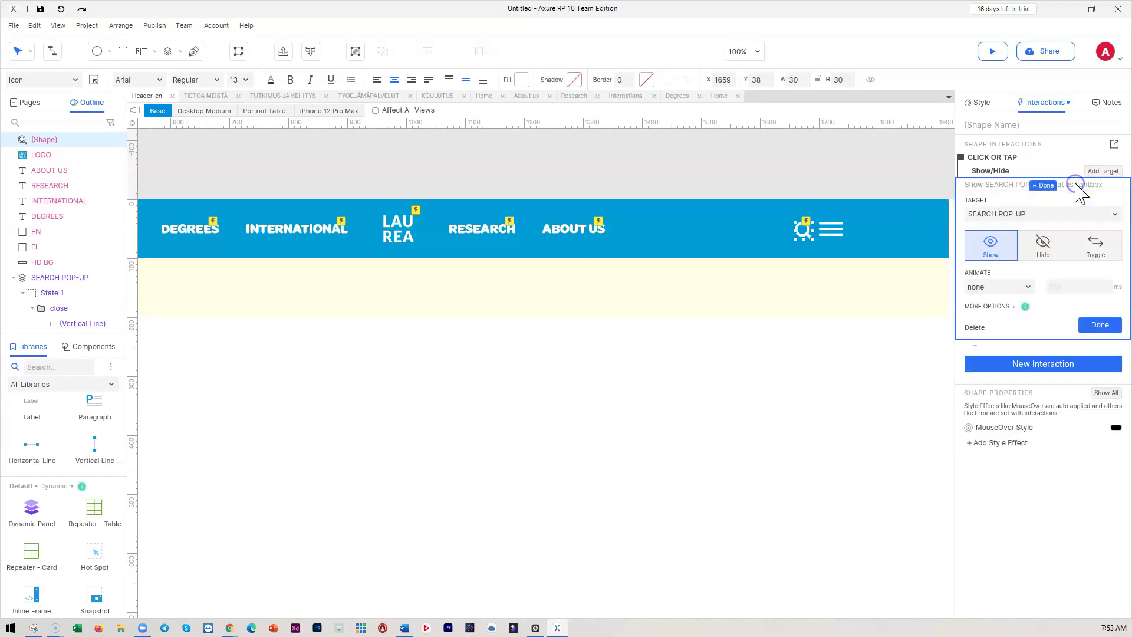
click(992, 306)
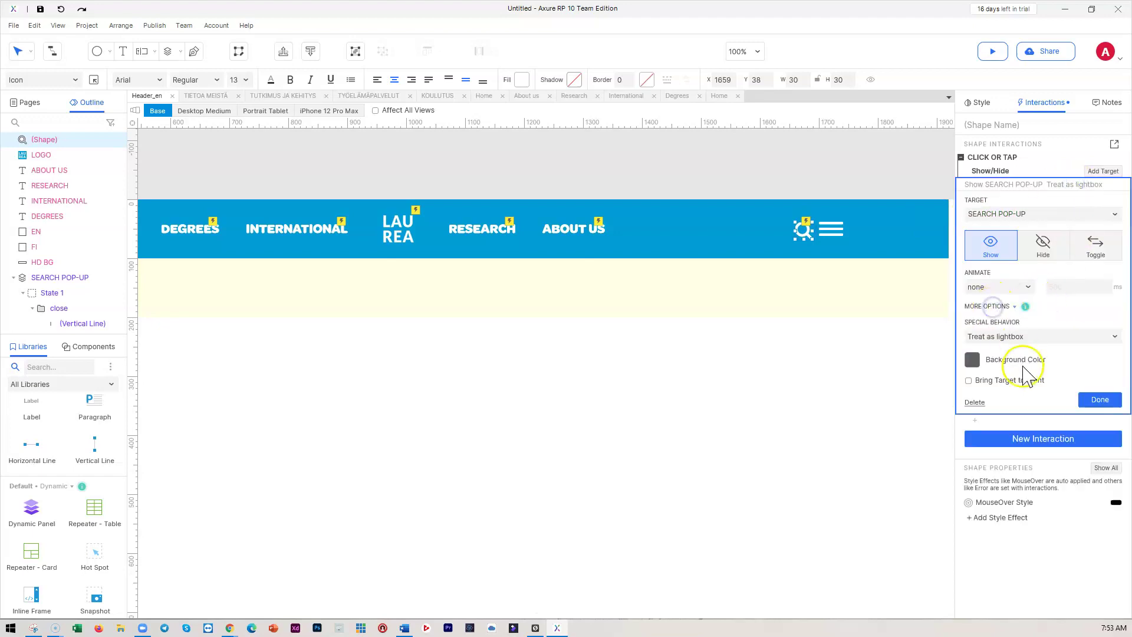
click(968, 380)
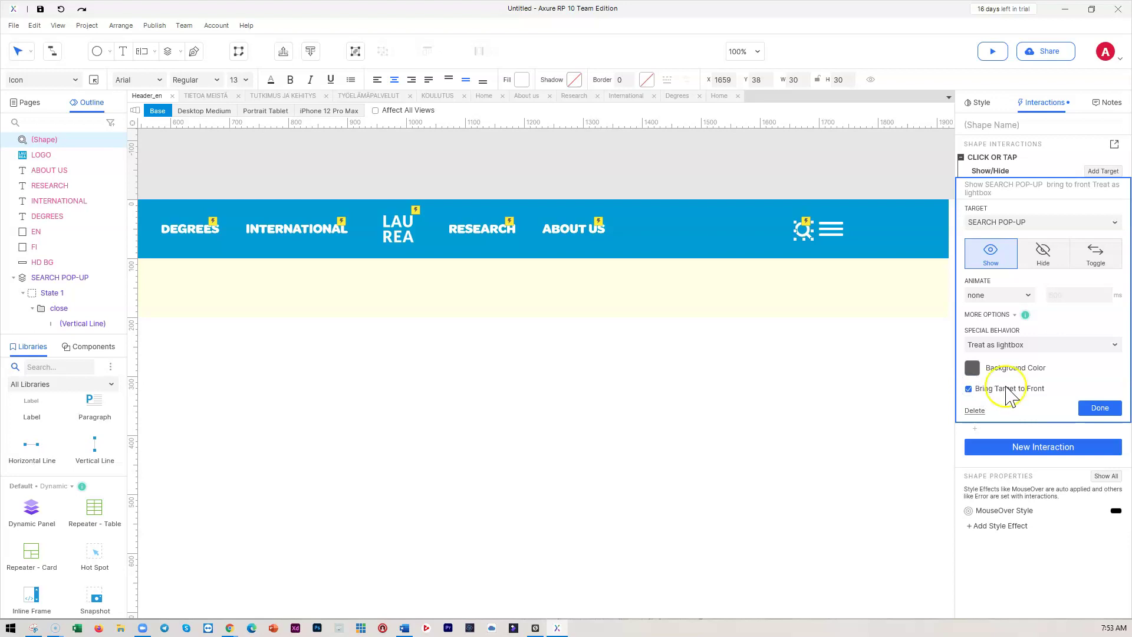
click(1100, 408)
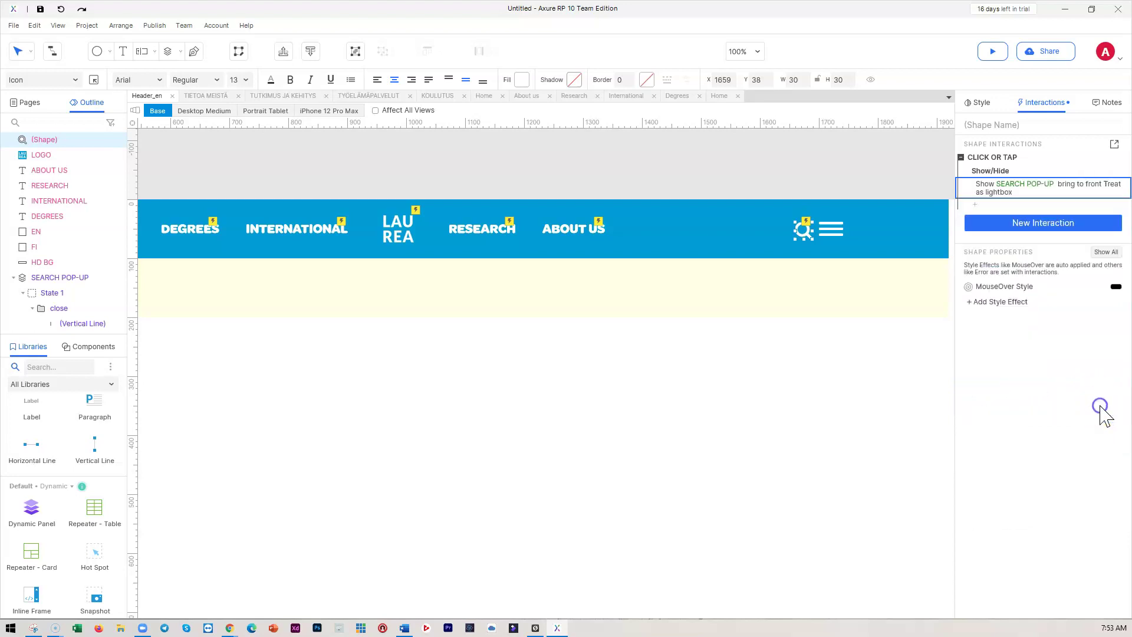
click(805, 371)
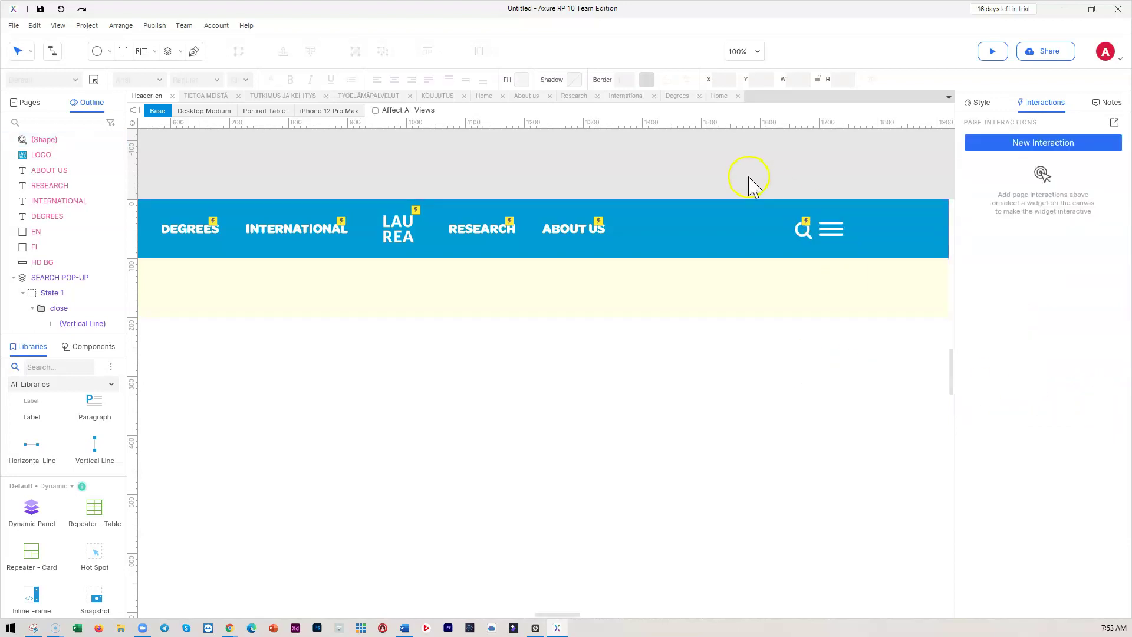
Preview the prototype in the browser and test opening the search pop-up, its text field and its close icon.
click(993, 52)
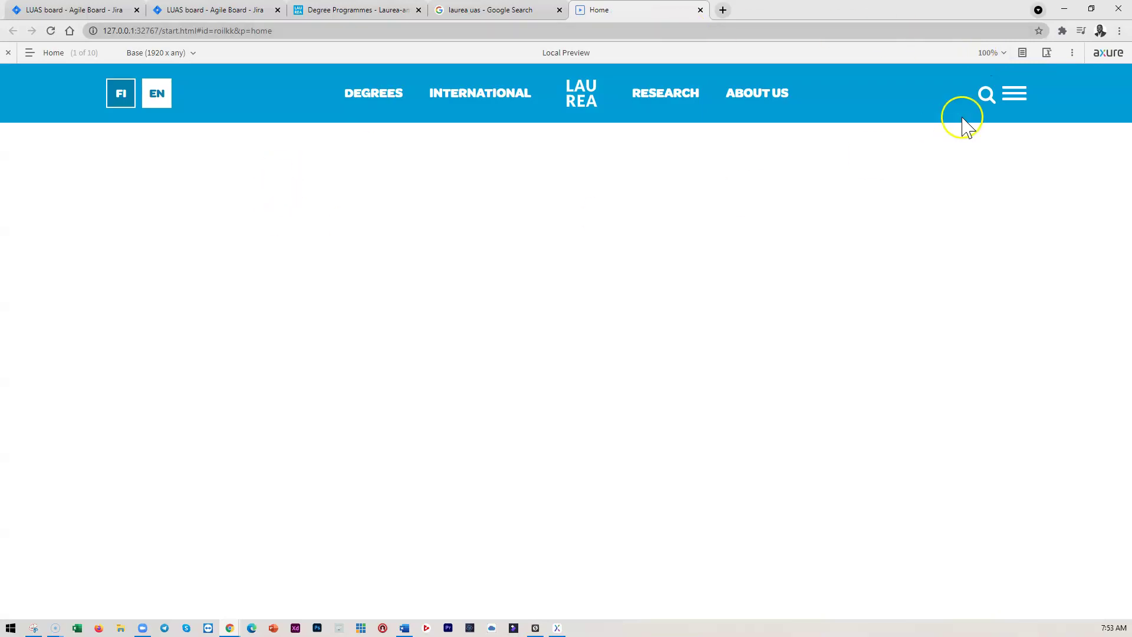
click(984, 96)
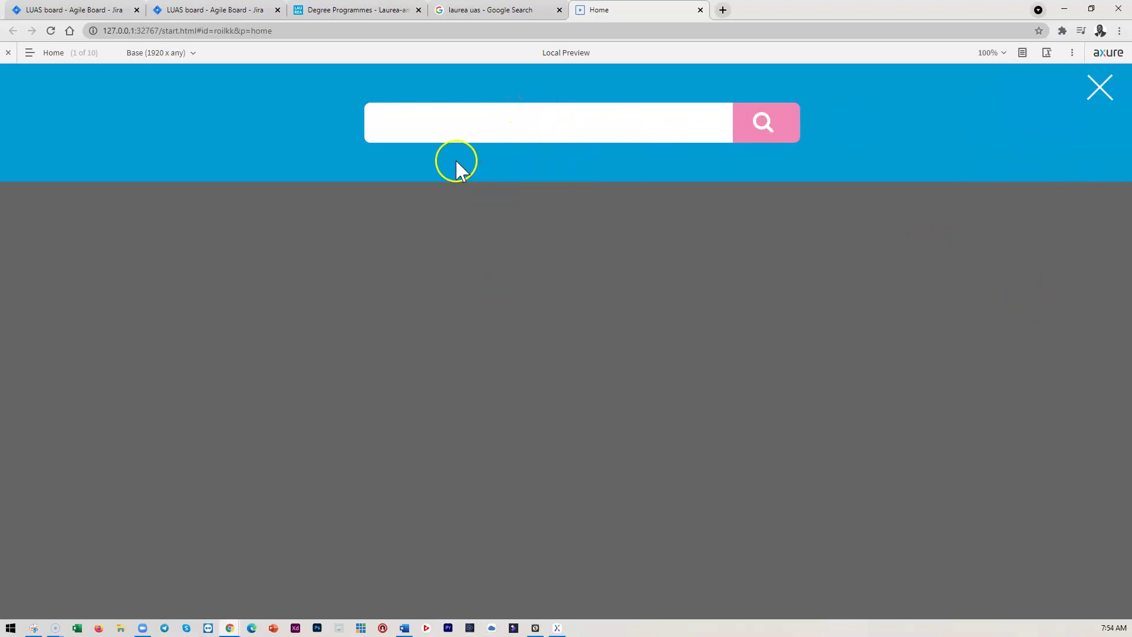
click(423, 124)
click(421, 125)
click(1100, 88)
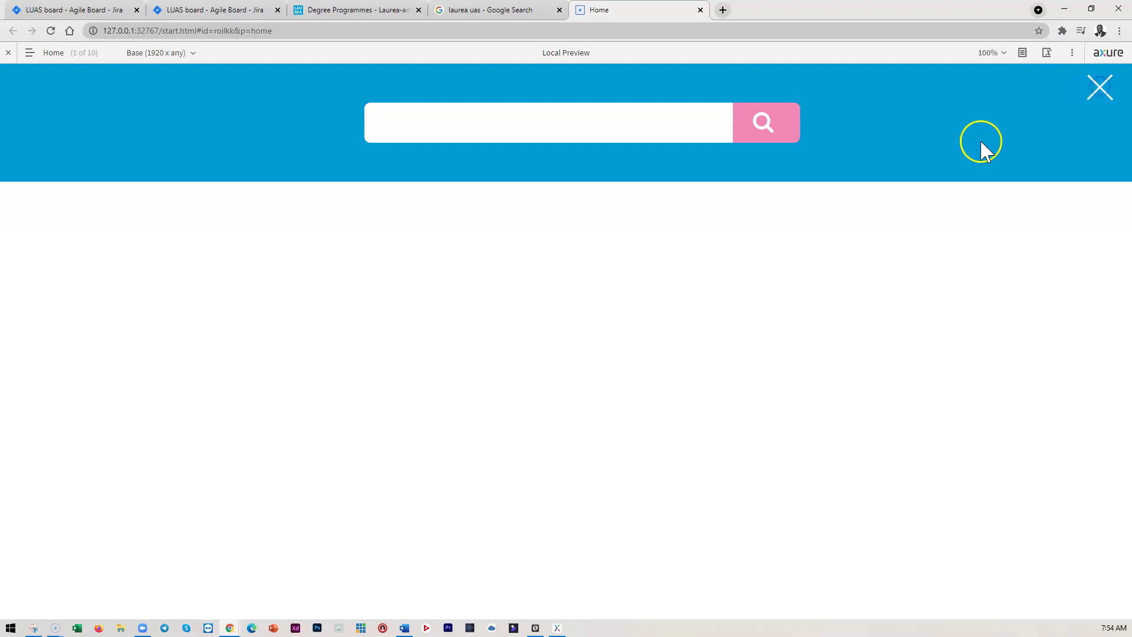
Switch back to Axure RP and change the close group's Click or Tap action to Hide SEARCH POP-UP.
click(557, 628)
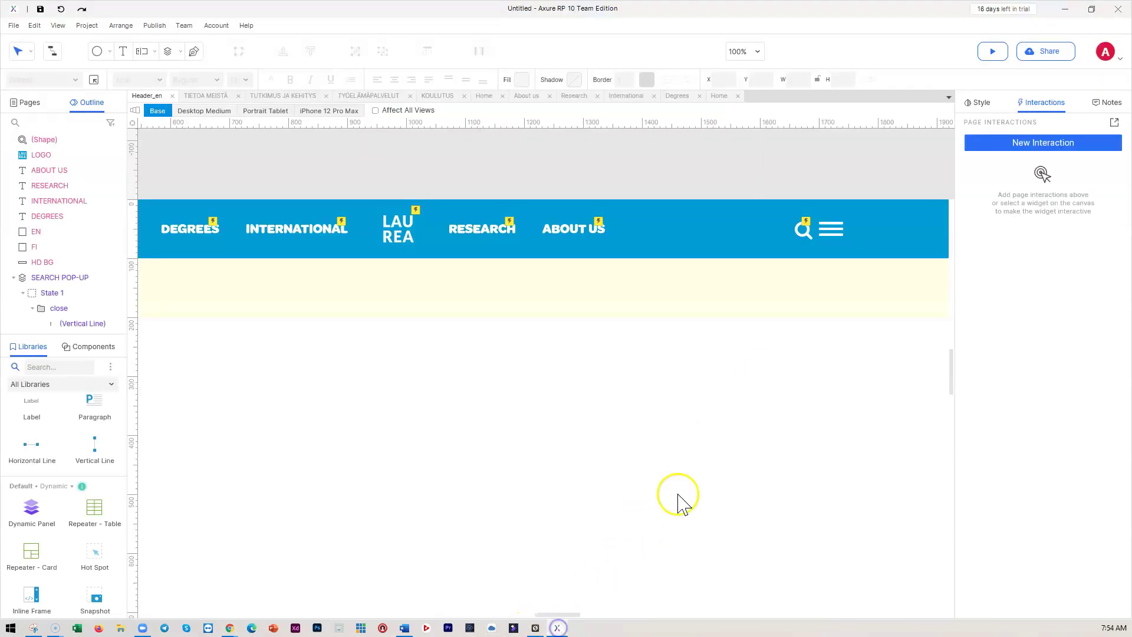
double_click(852, 295)
click(917, 222)
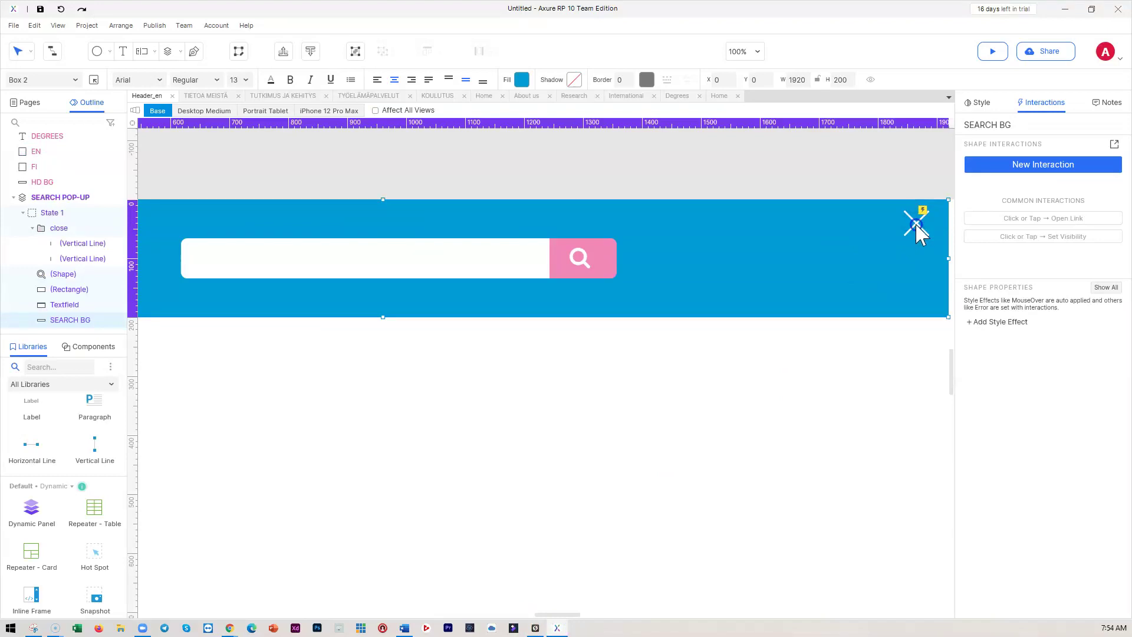
click(854, 346)
double_click(889, 287)
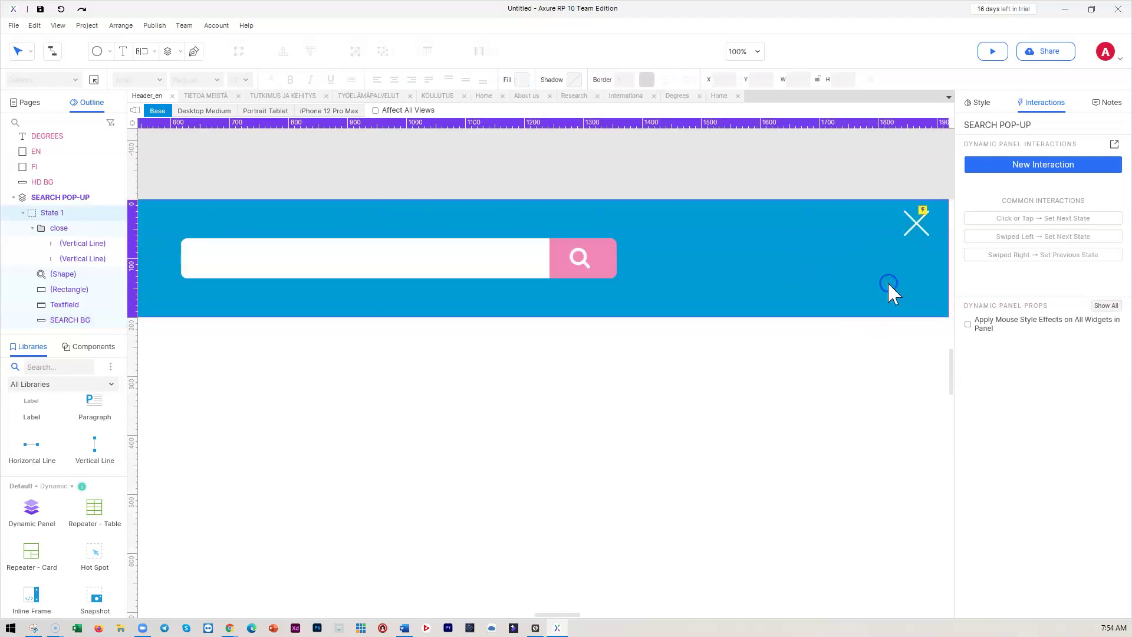
click(914, 222)
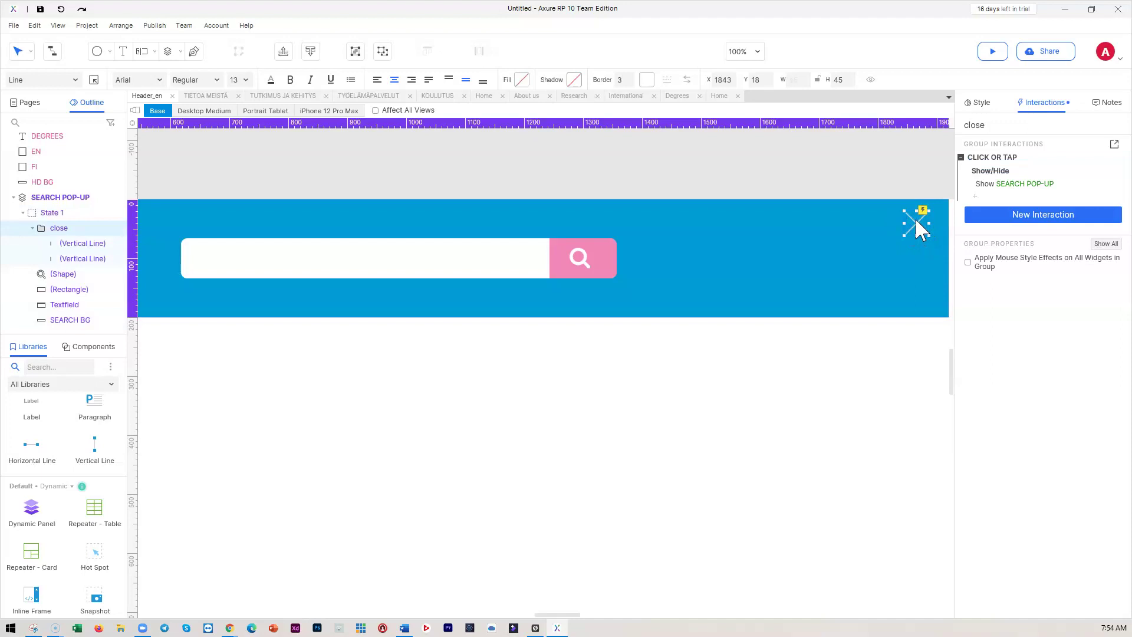
click(1020, 185)
click(1020, 189)
click(1020, 187)
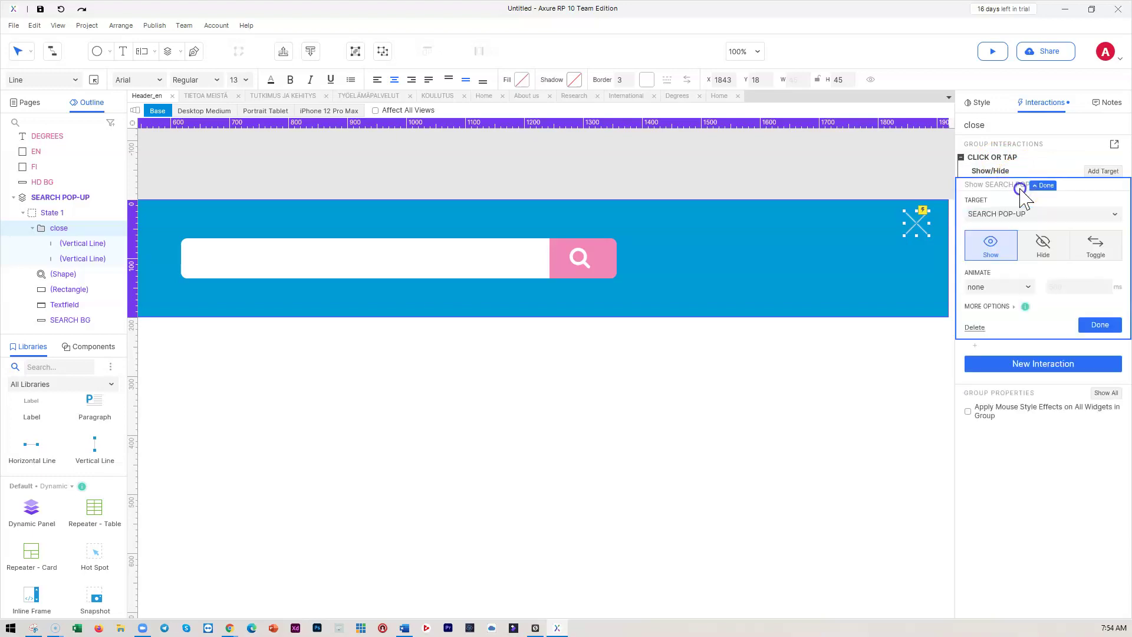
click(1047, 253)
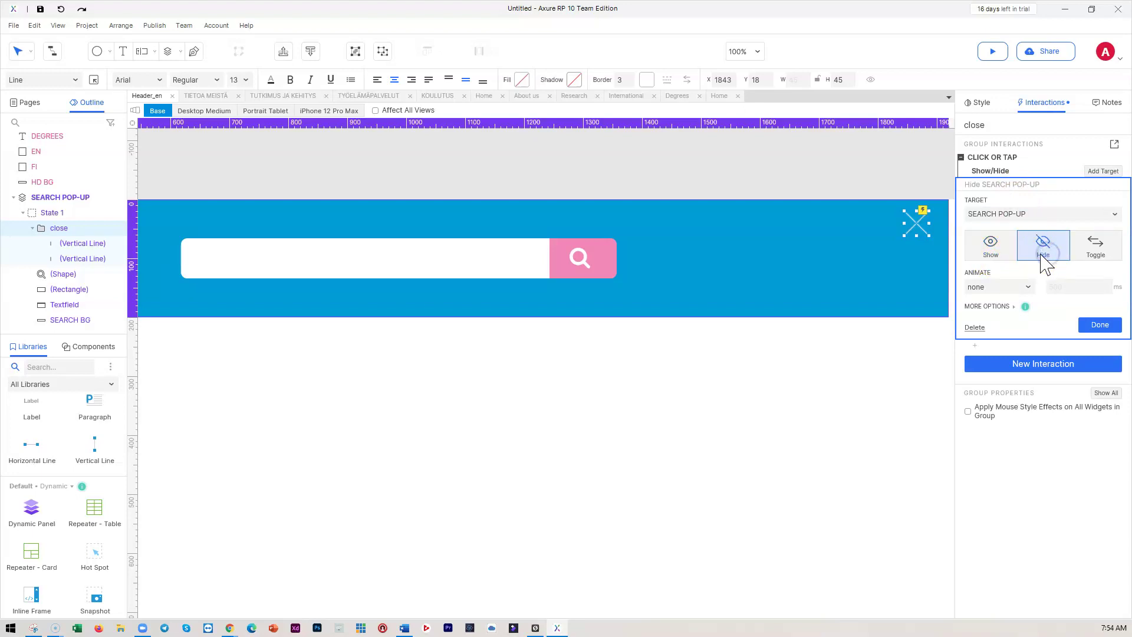
click(1098, 328)
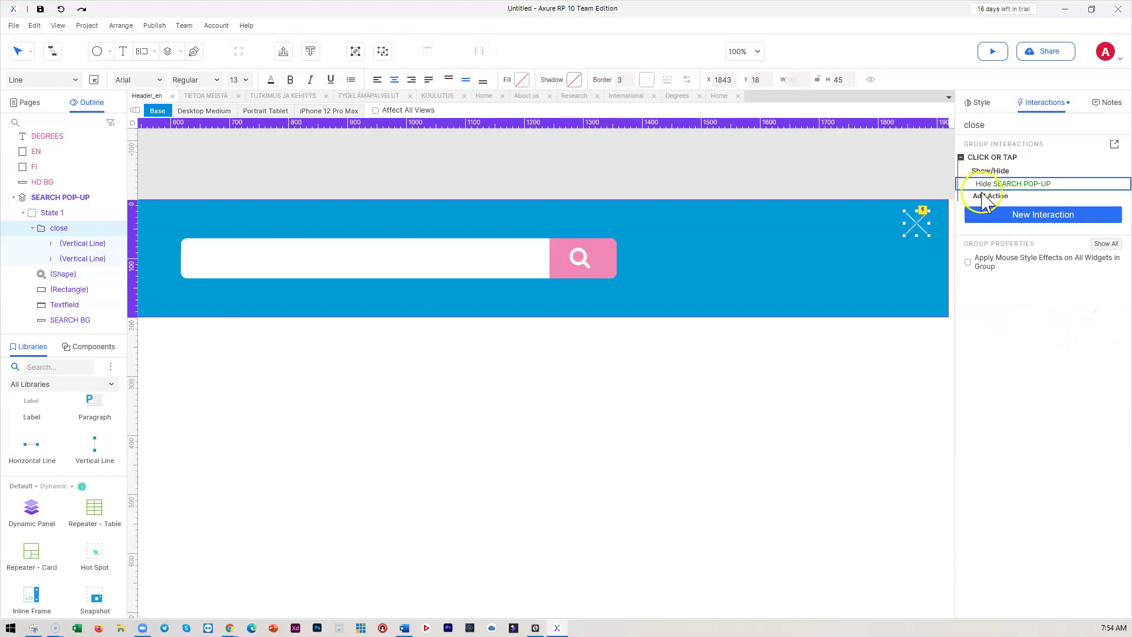
click(685, 401)
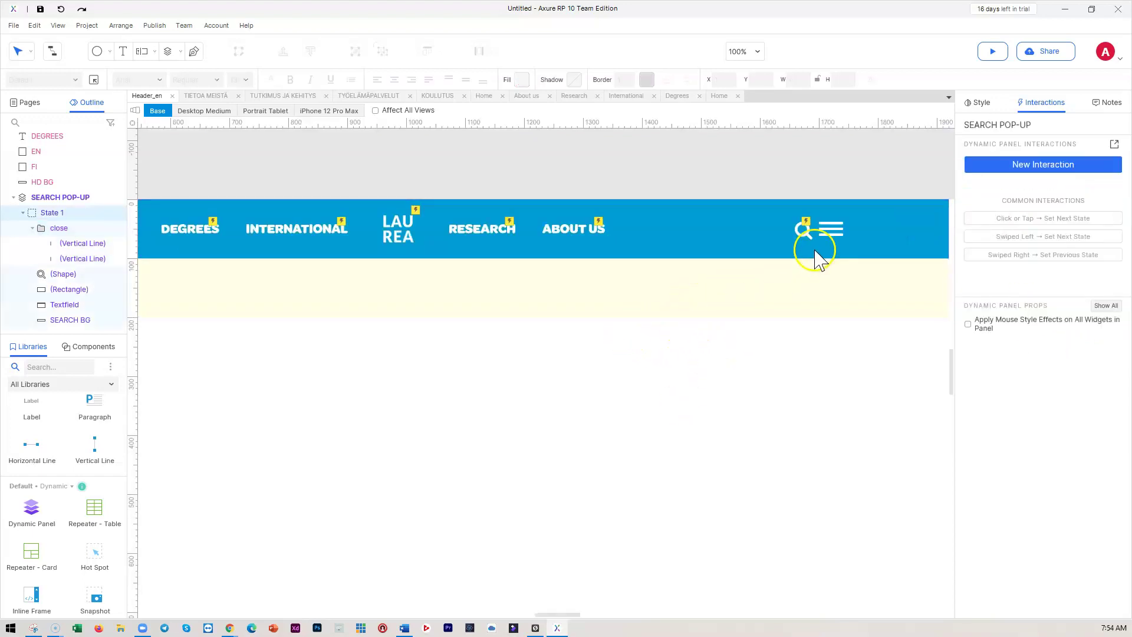
Set the hint of the text field inside SEARCH POP-UP to hide after Focus.
click(705, 278)
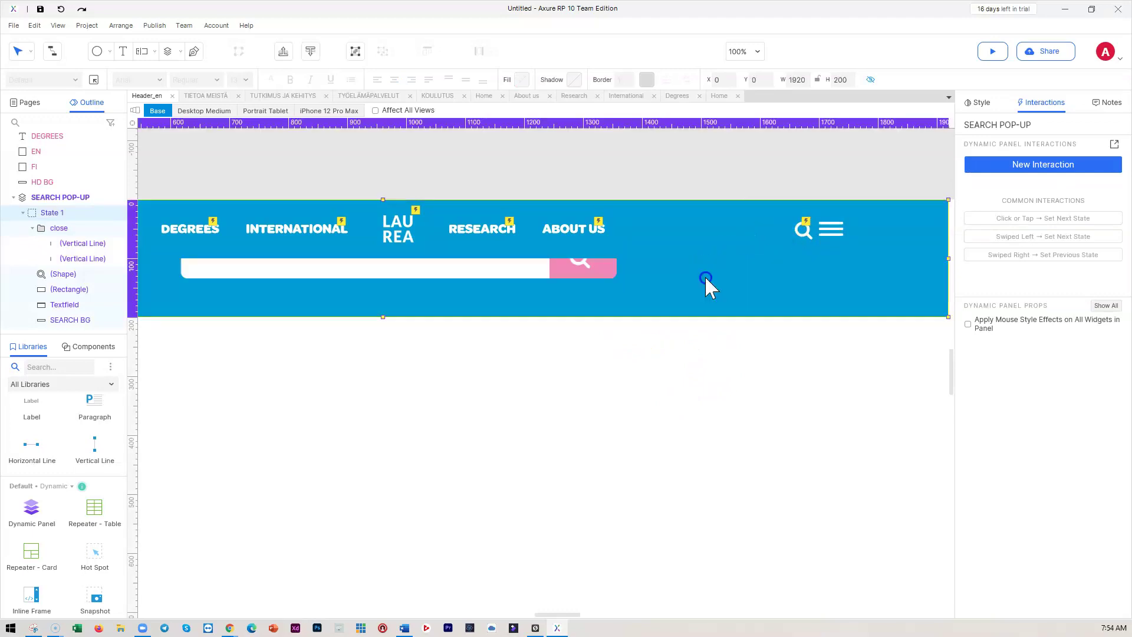
double_click(706, 277)
click(303, 264)
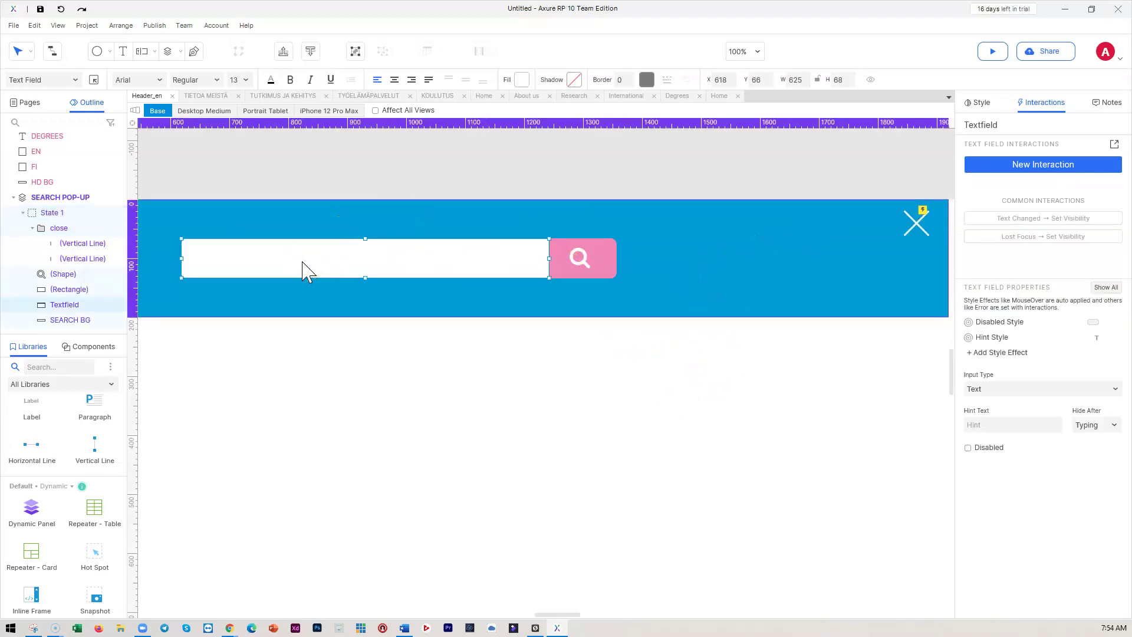
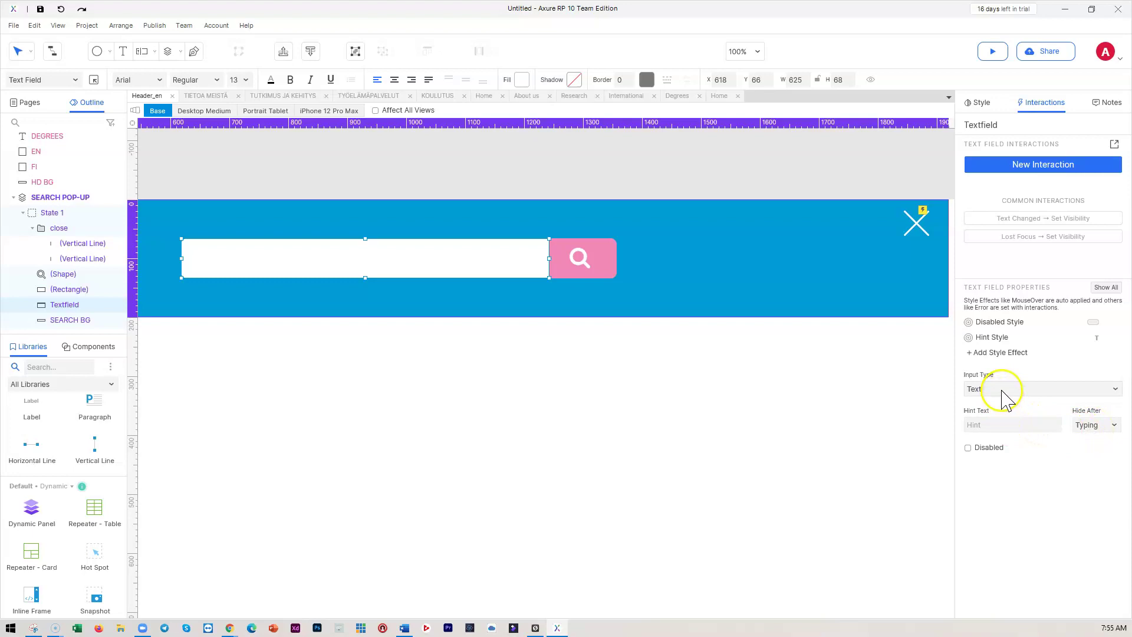
click(1092, 424)
click(1090, 456)
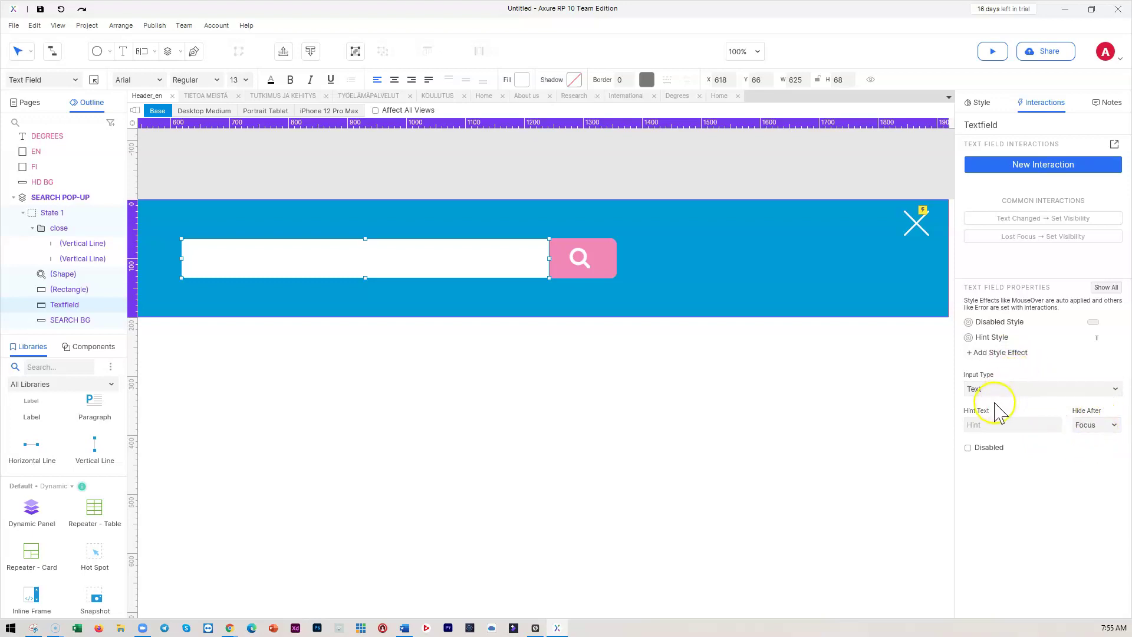
click(981, 424)
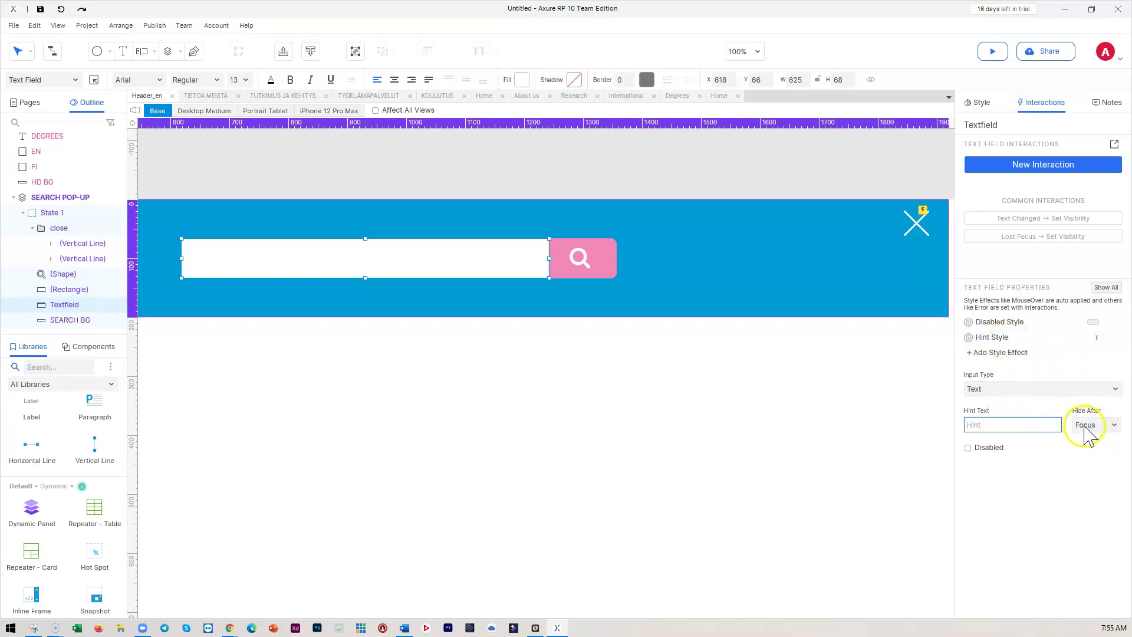
Review the Hint and Focused style effect options of the search text field.
click(1014, 339)
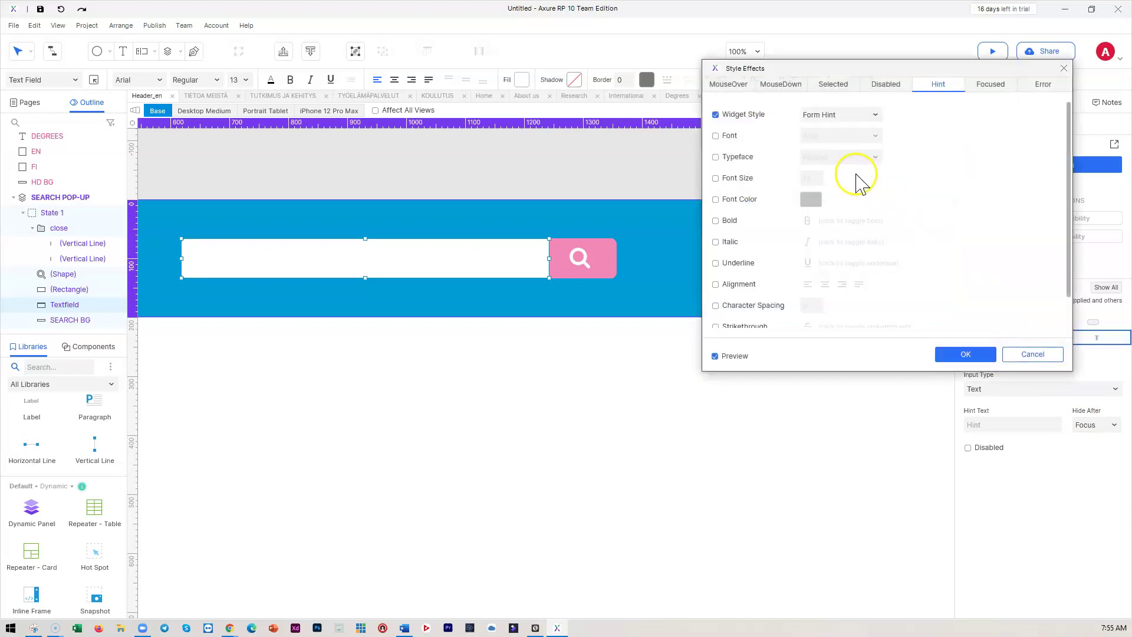
click(990, 87)
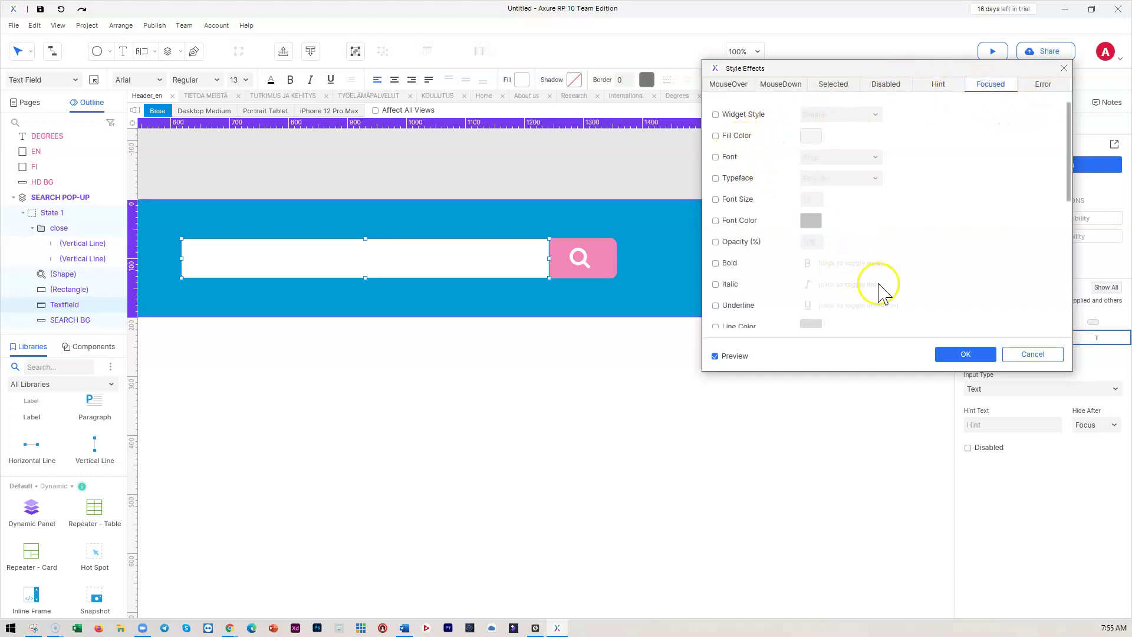
scroll(882, 289, down, 5)
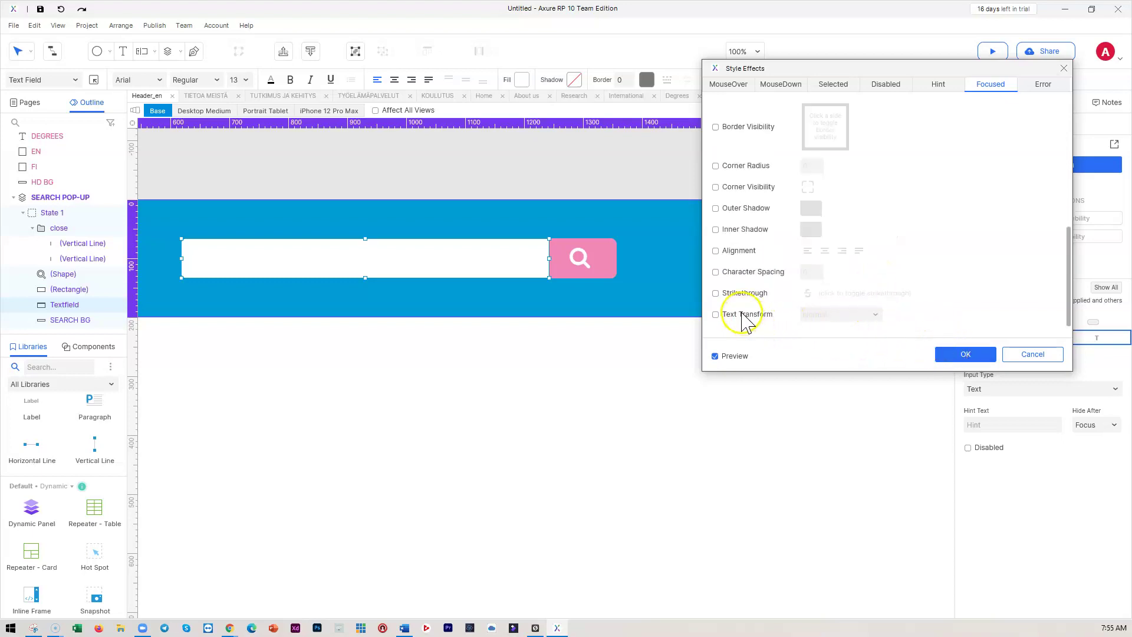
click(953, 353)
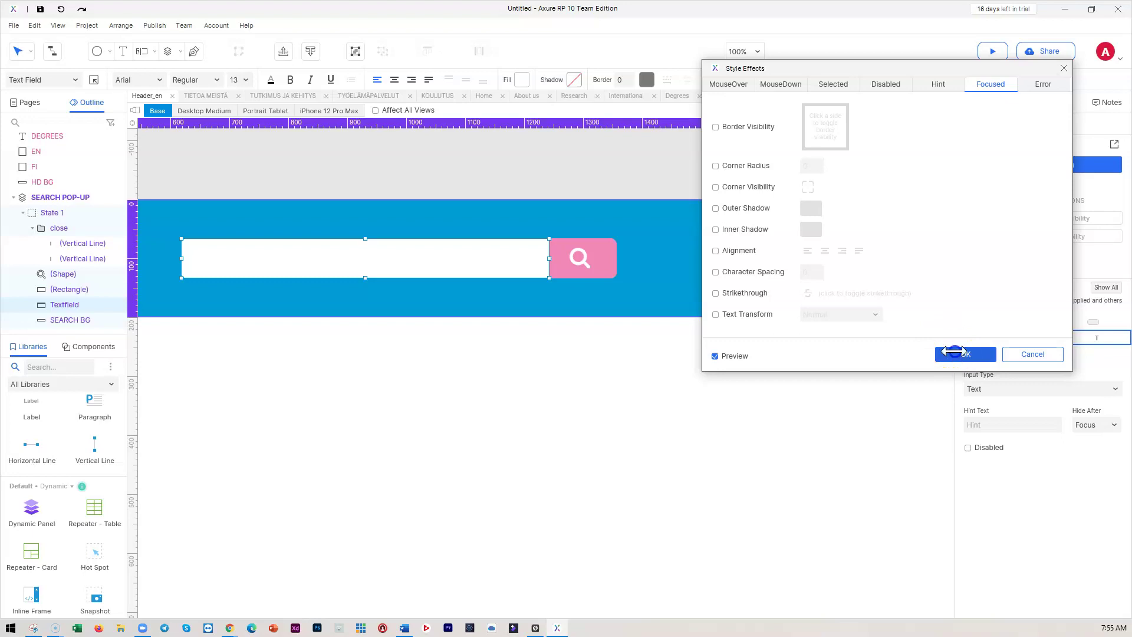
Set the search text field's font to Omnes Pro Regular at size 20 and leave the SEARCH POP-UP panel.
click(150, 78)
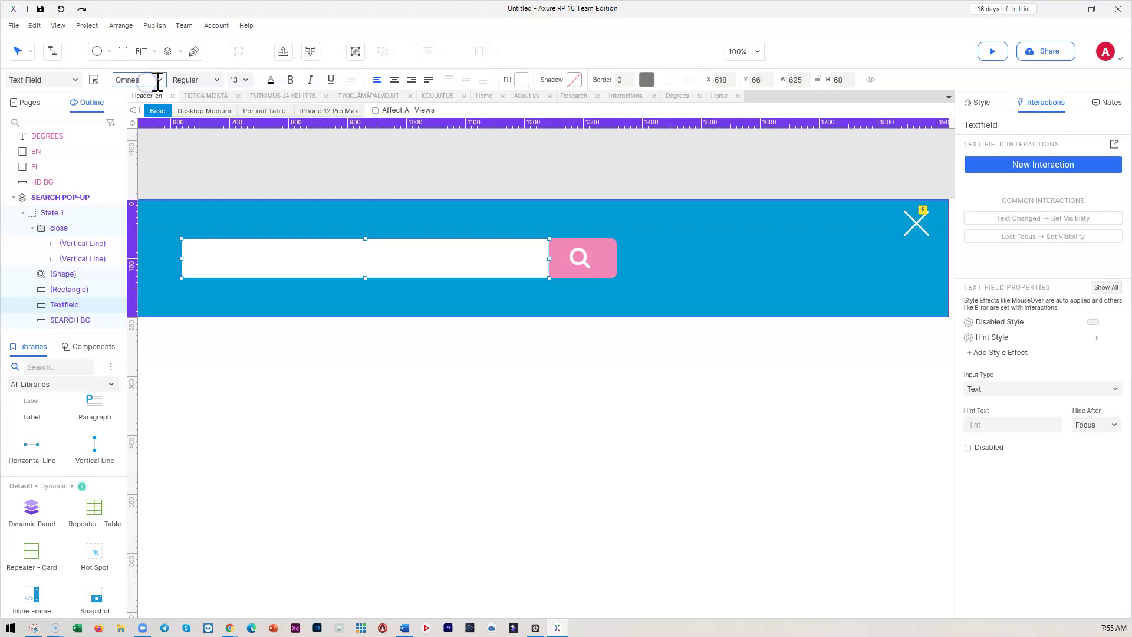
click(159, 79)
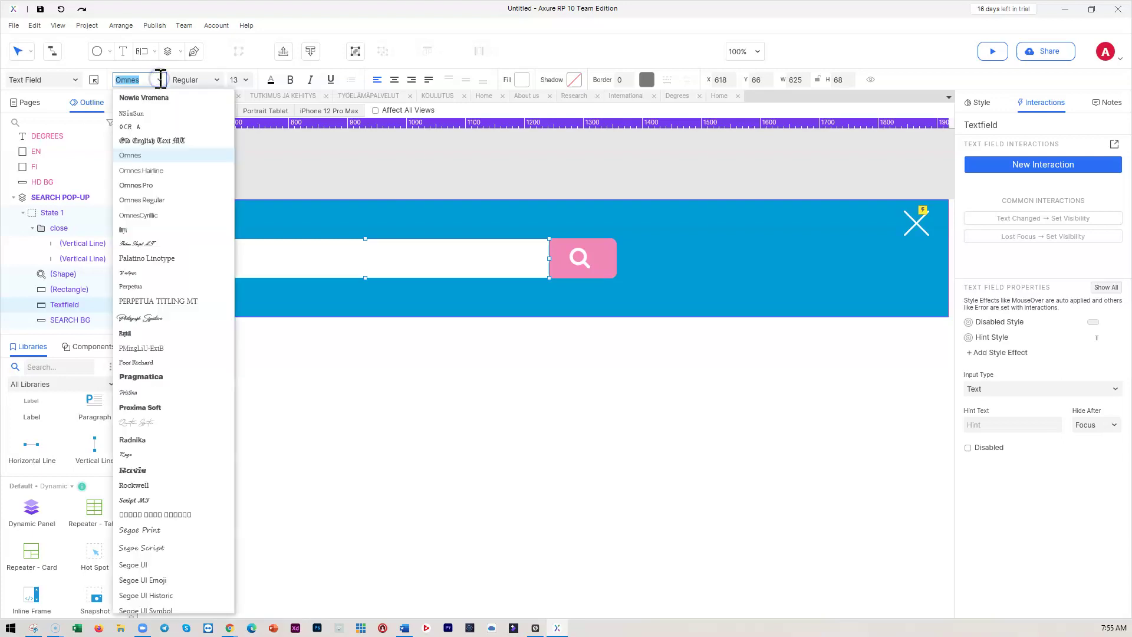
click(137, 186)
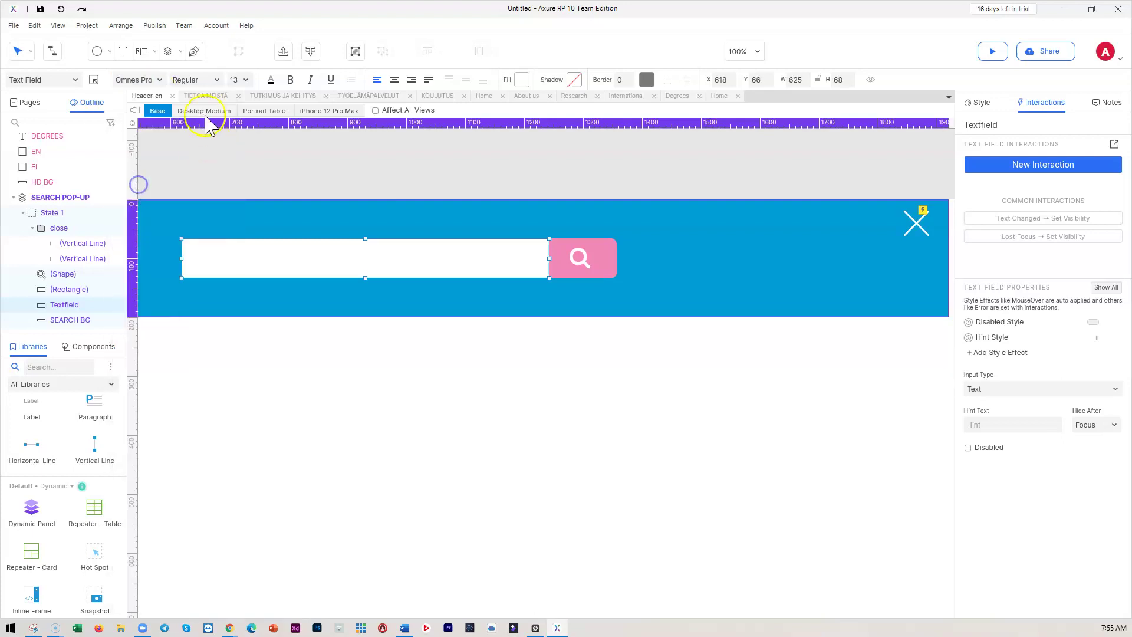
click(215, 79)
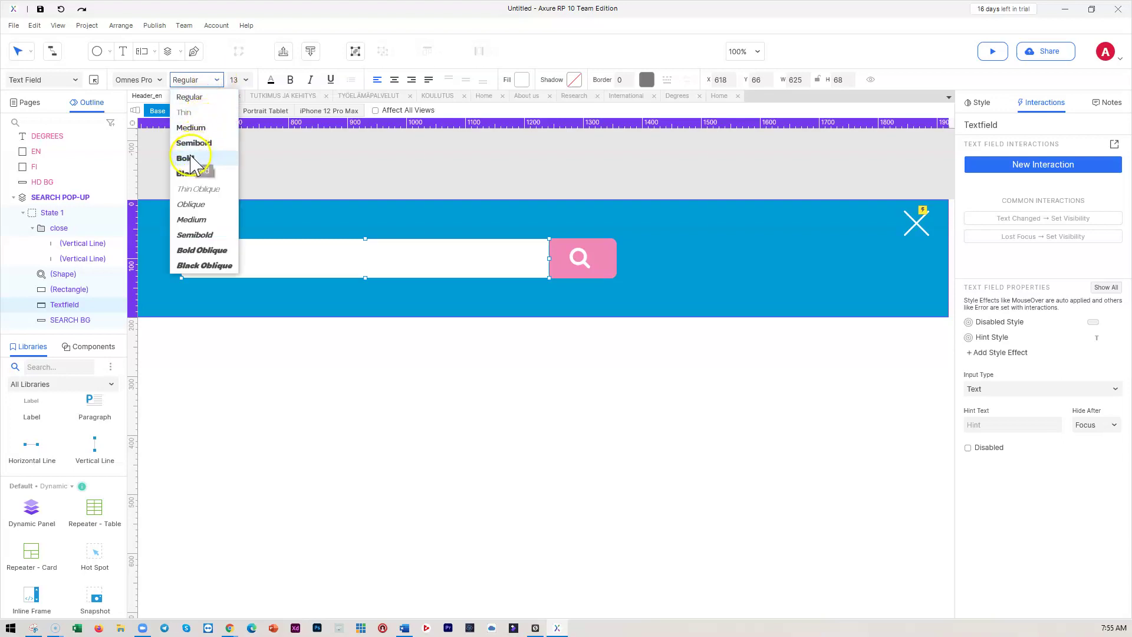
click(190, 99)
click(245, 80)
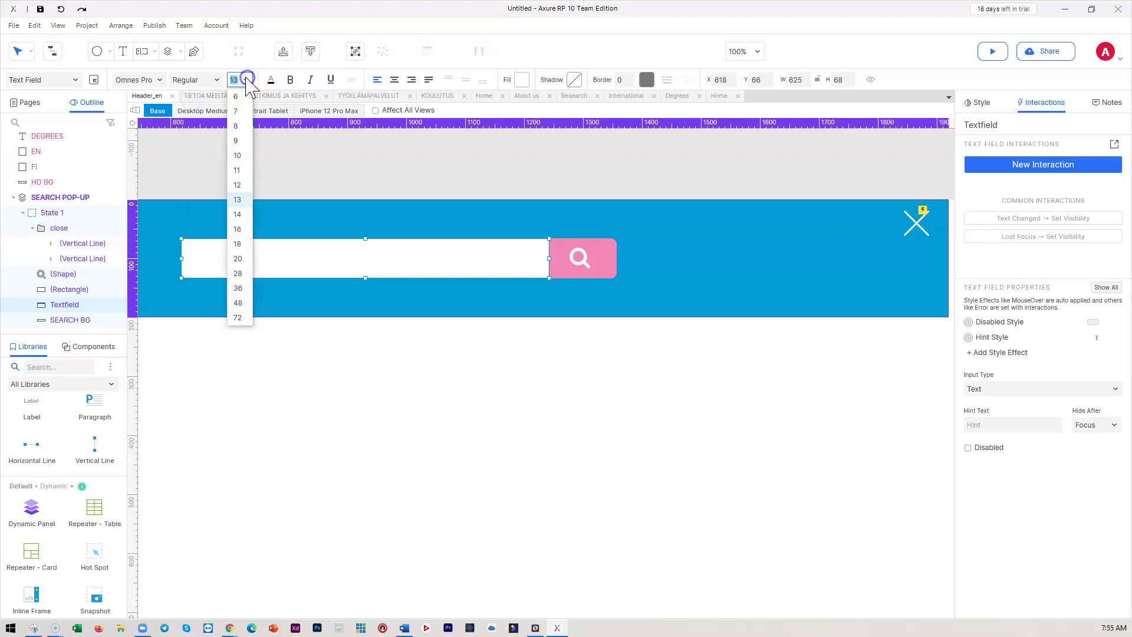
click(238, 258)
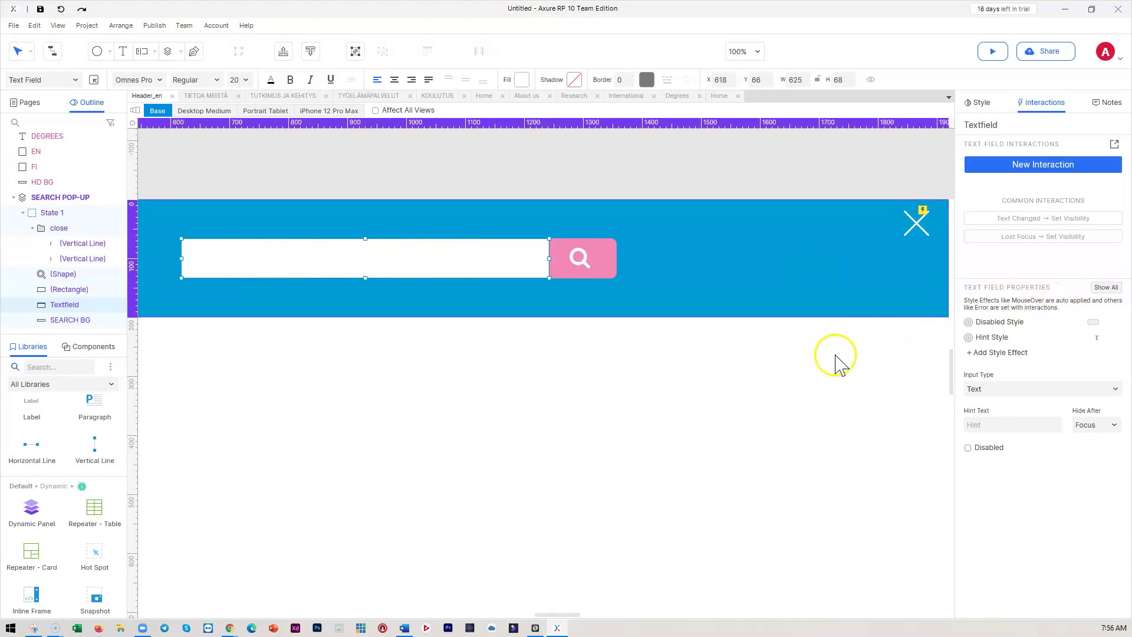
click(798, 392)
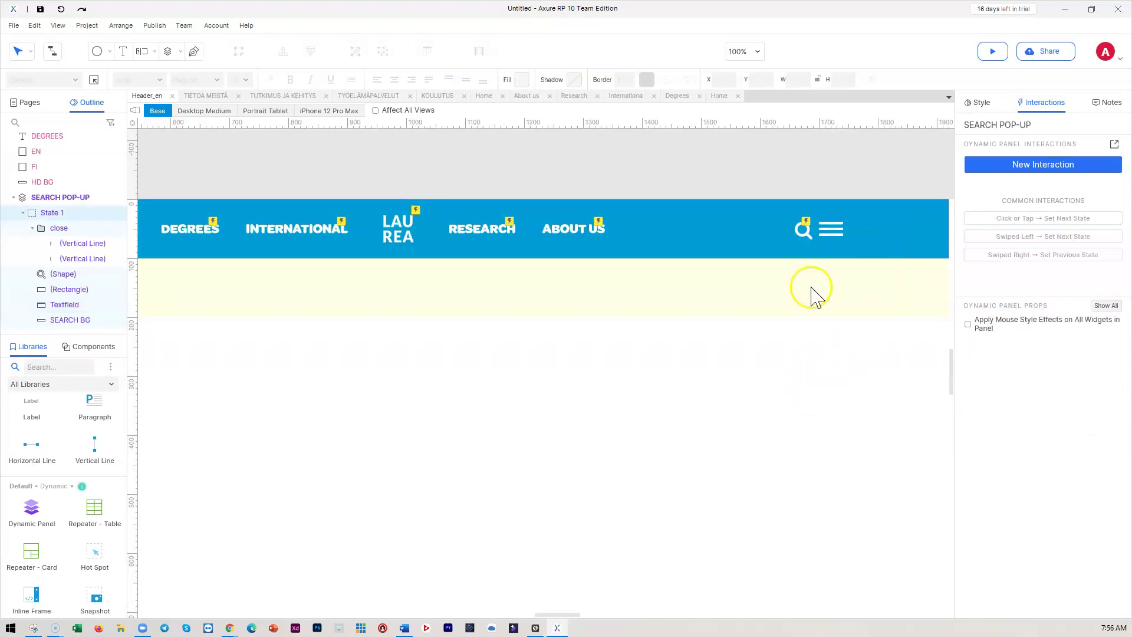
click(752, 406)
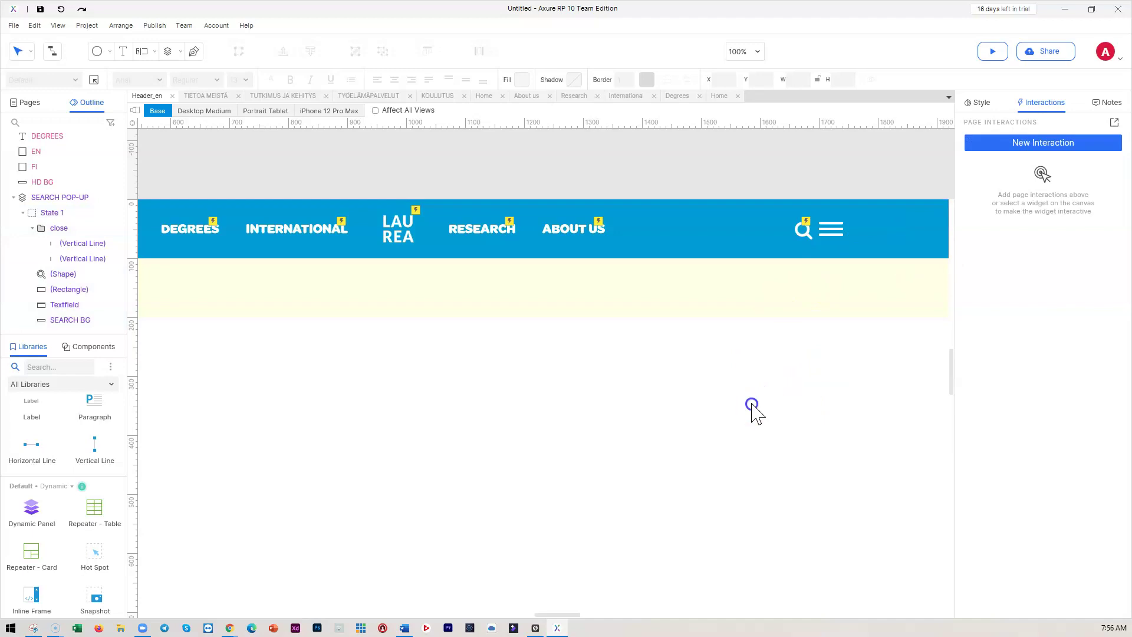
click(713, 303)
click(411, 276)
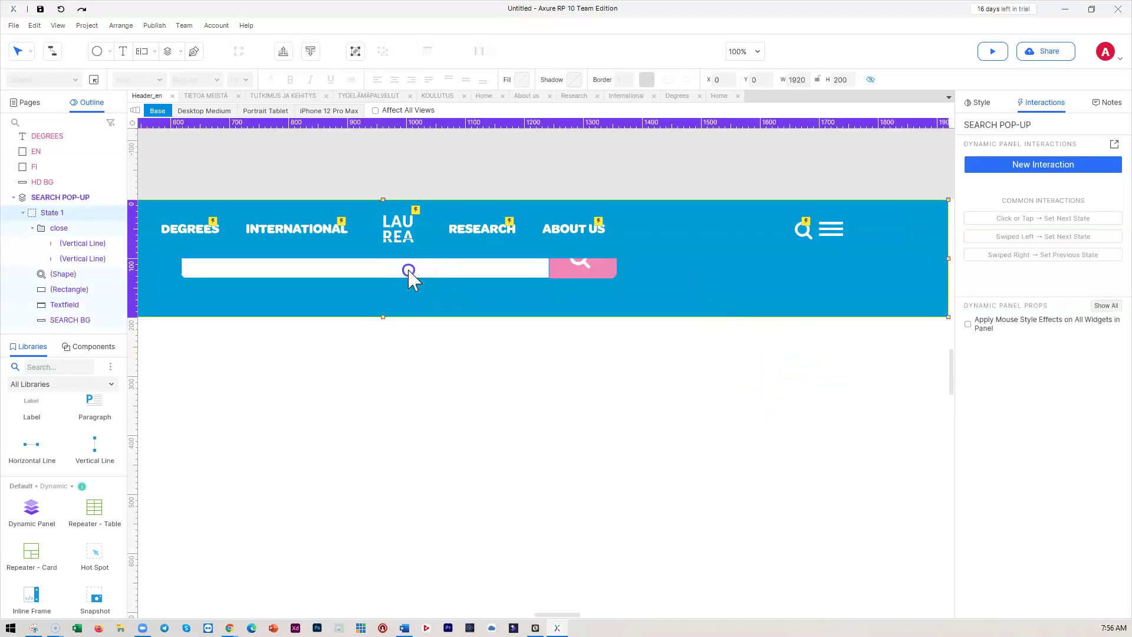
click(411, 276)
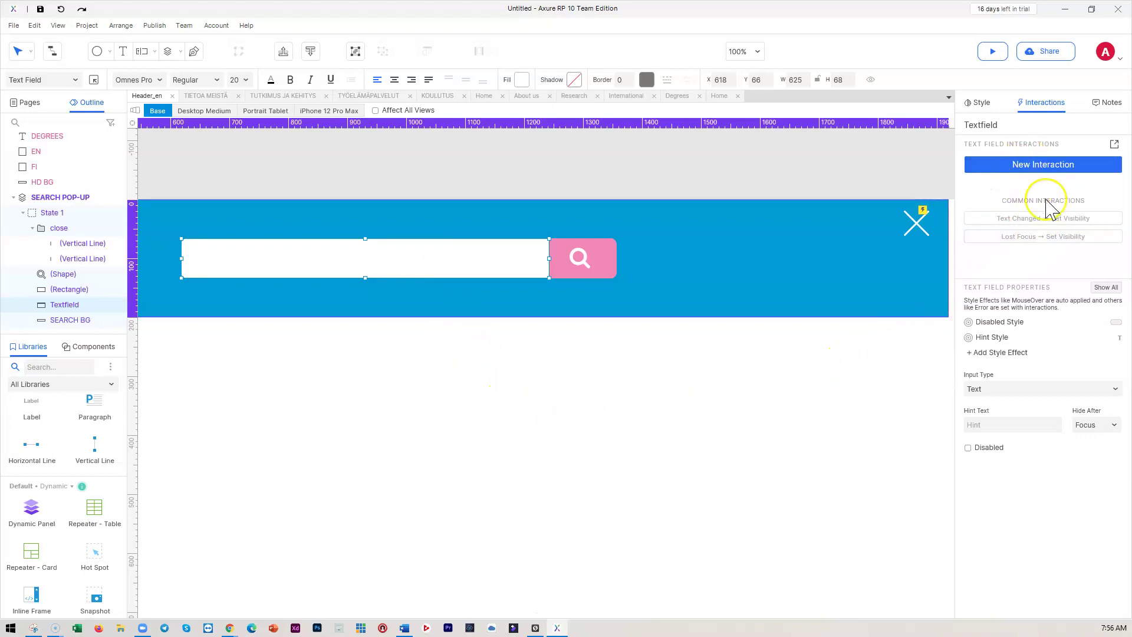
click(1026, 165)
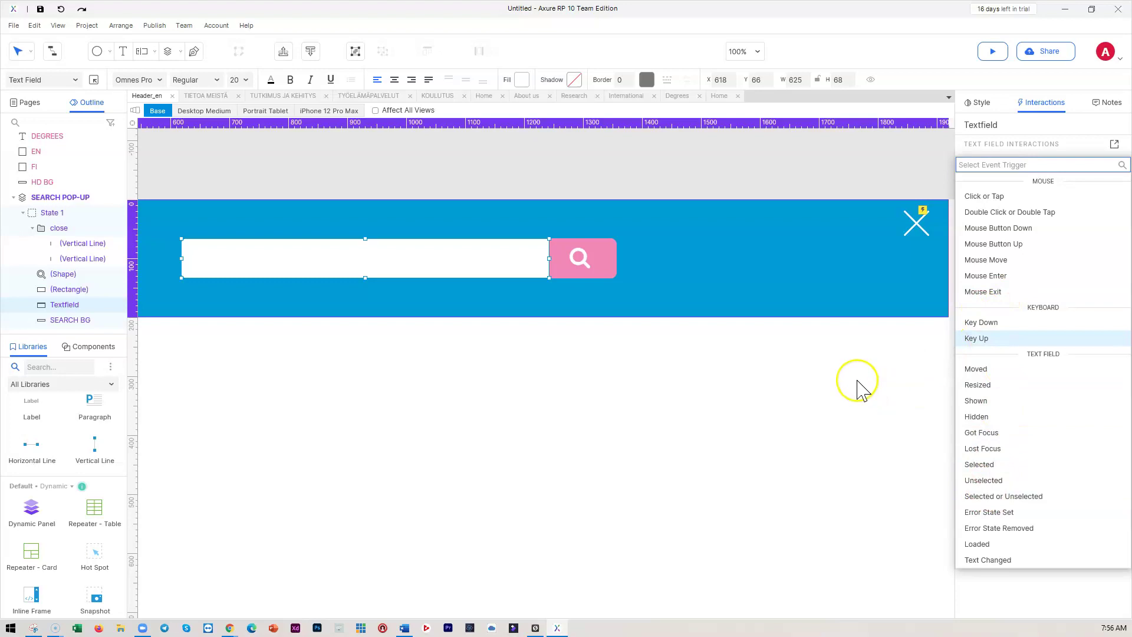
click(829, 395)
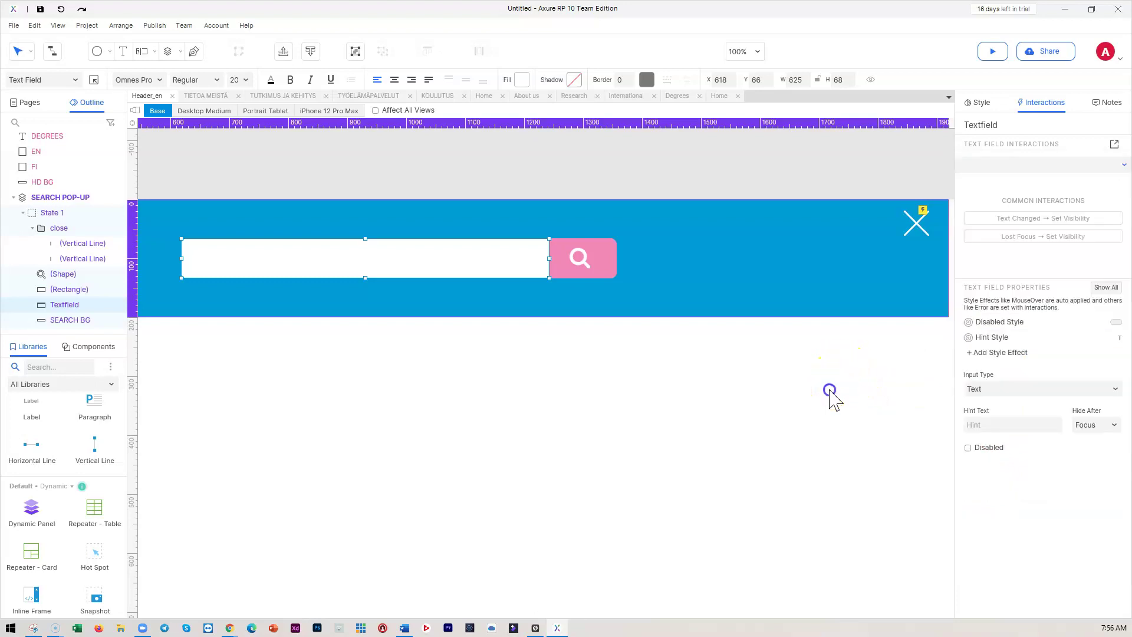
click(829, 392)
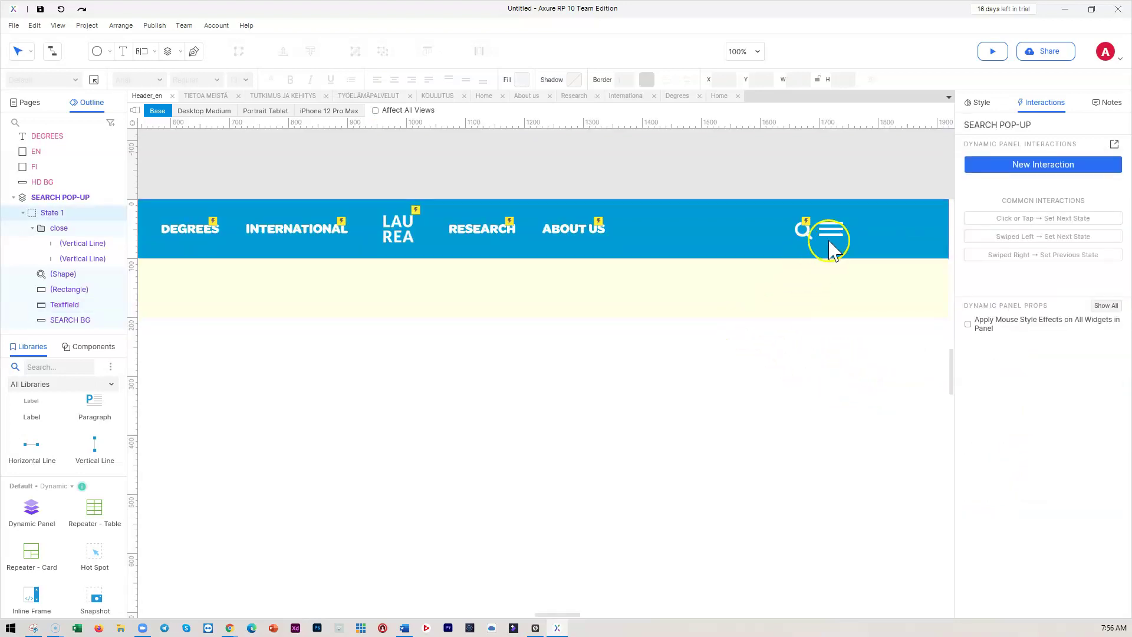
Add a Focus action targeting Textfield to the header search icon's Click or Tap interaction.
click(805, 233)
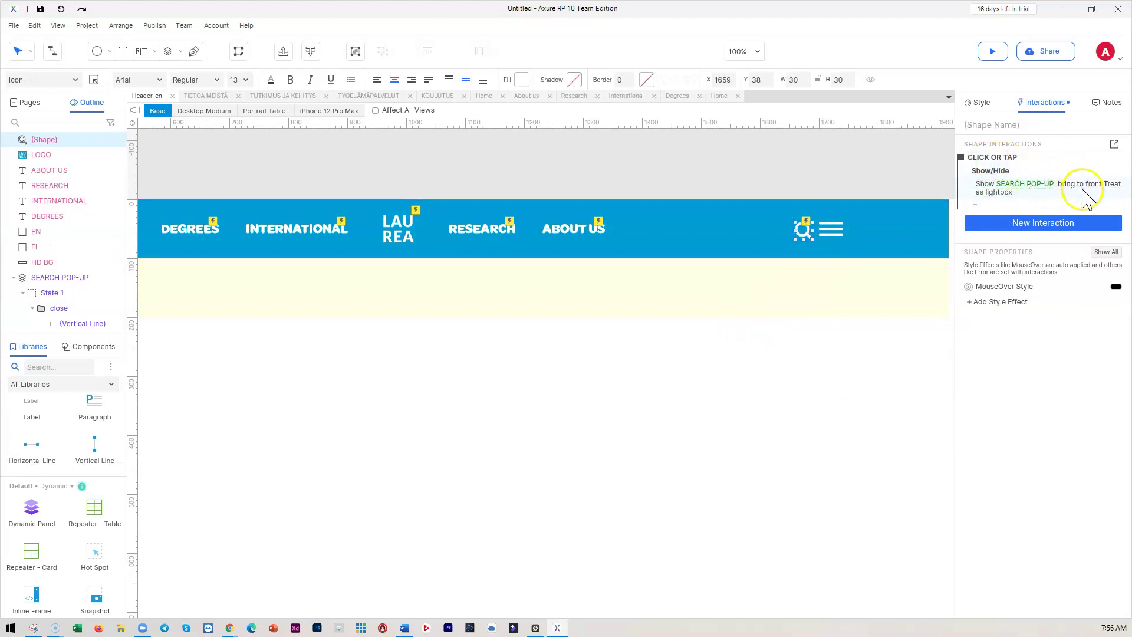
click(981, 205)
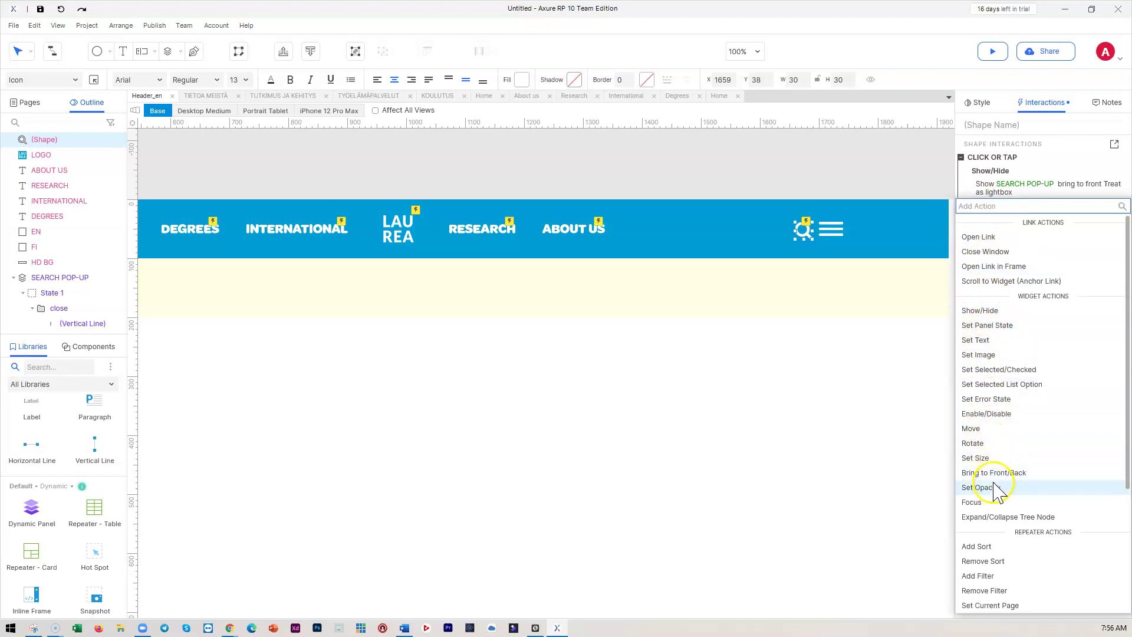
click(979, 502)
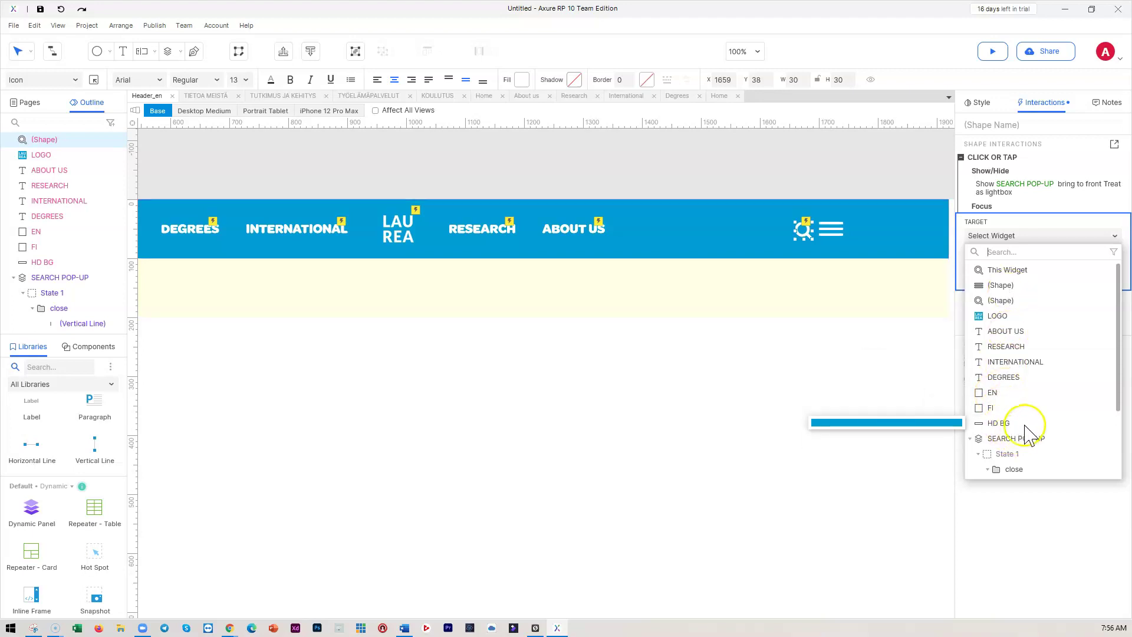
scroll(1026, 426, down, 3)
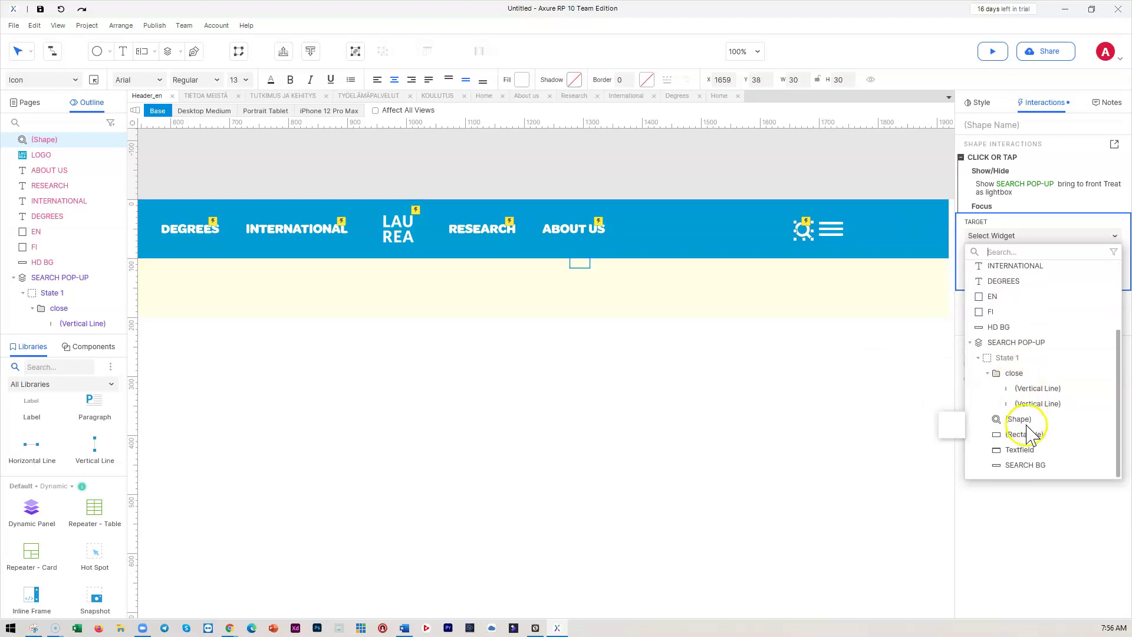
click(1026, 450)
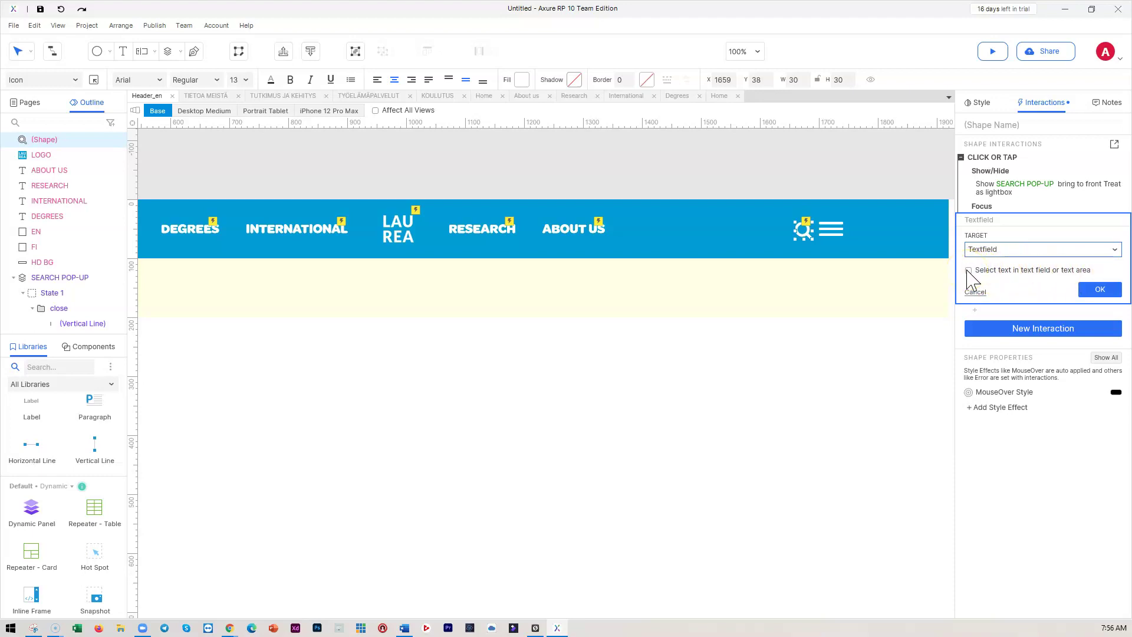
click(1103, 290)
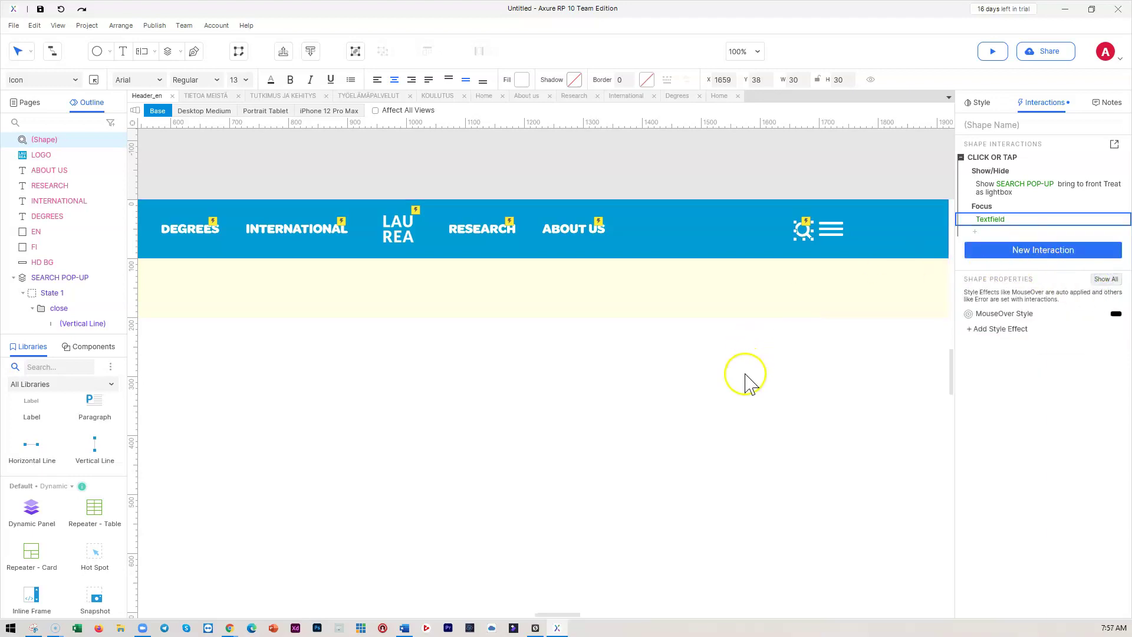
click(745, 374)
Preview the prototype in the browser and test opening and closing the search pop-up.
click(992, 51)
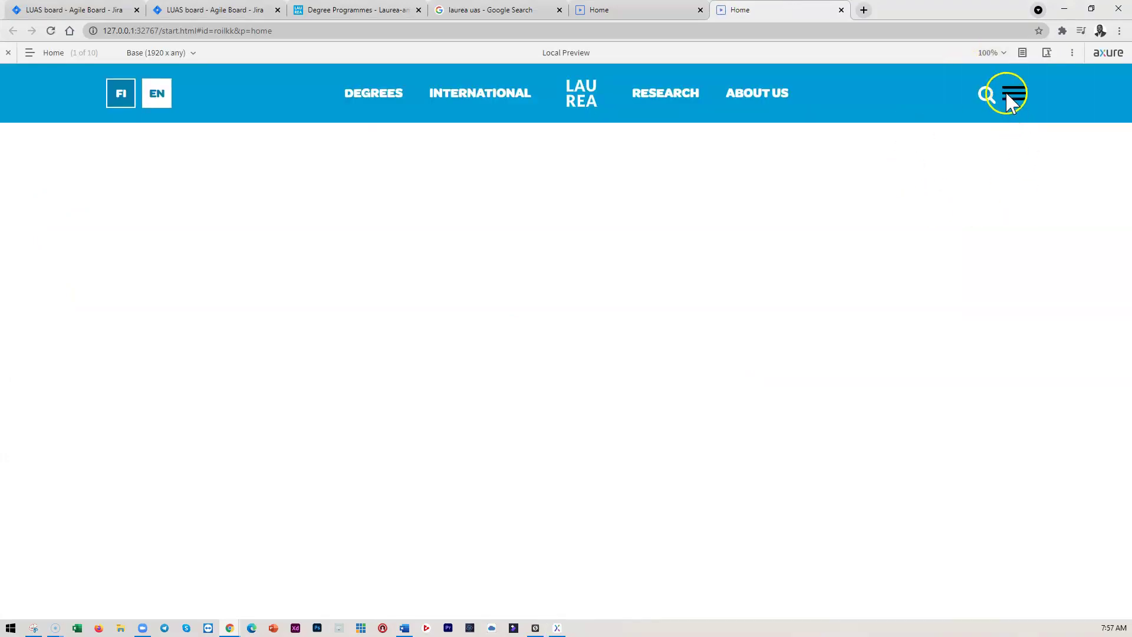
click(987, 94)
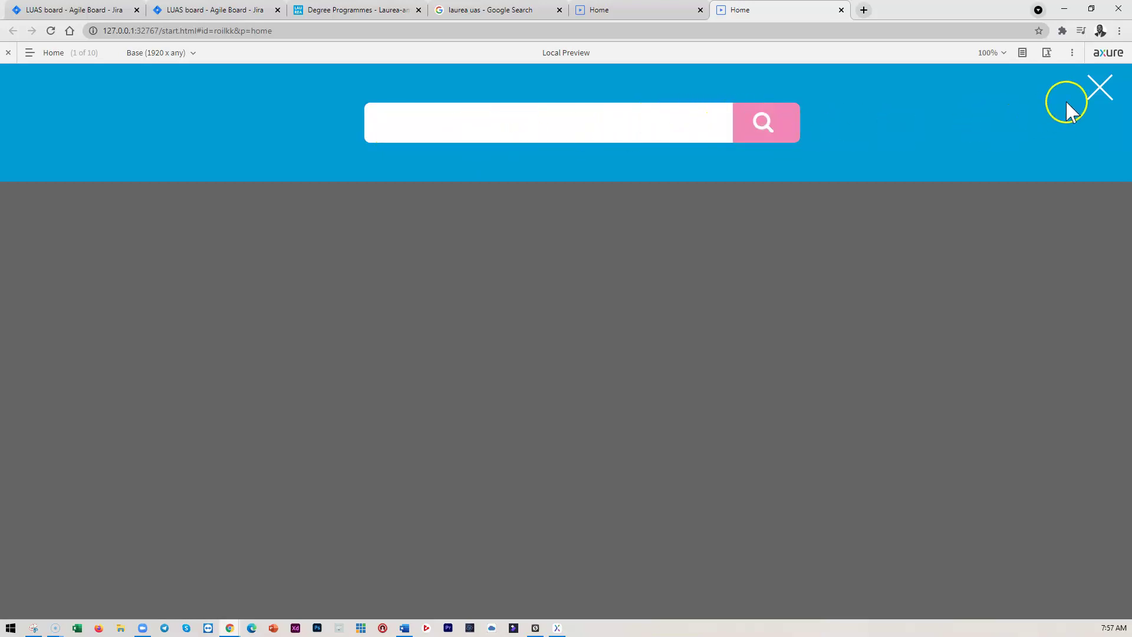
click(1098, 89)
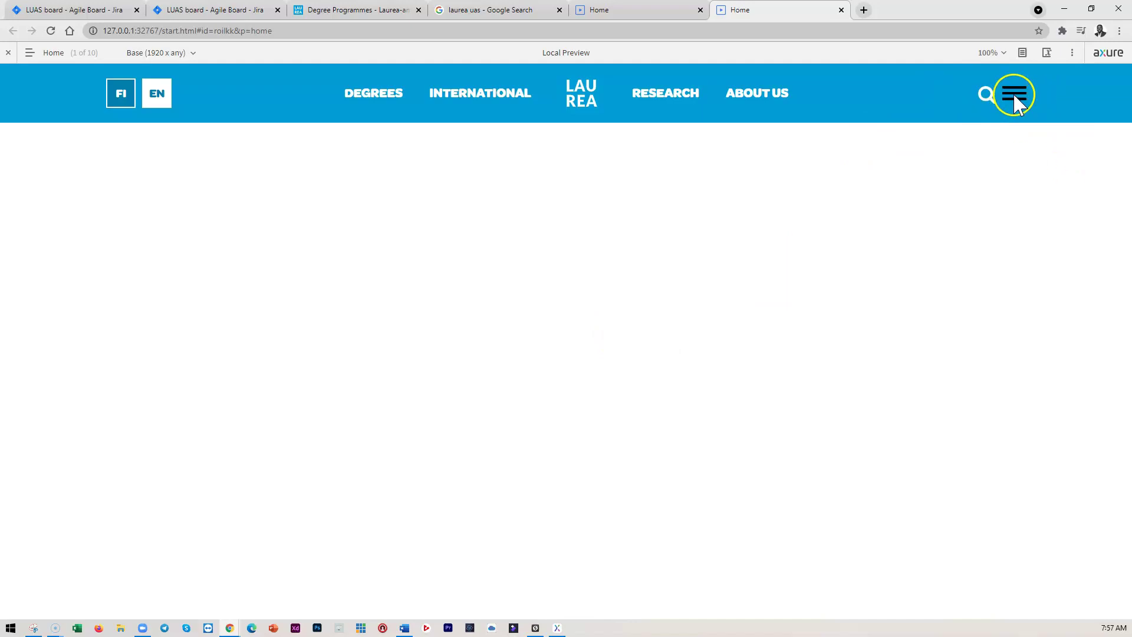
On the live Laurea Degree Programmes page, close the developer tools and search overlay, then examine the hamburger menu's layout and close it.
click(379, 11)
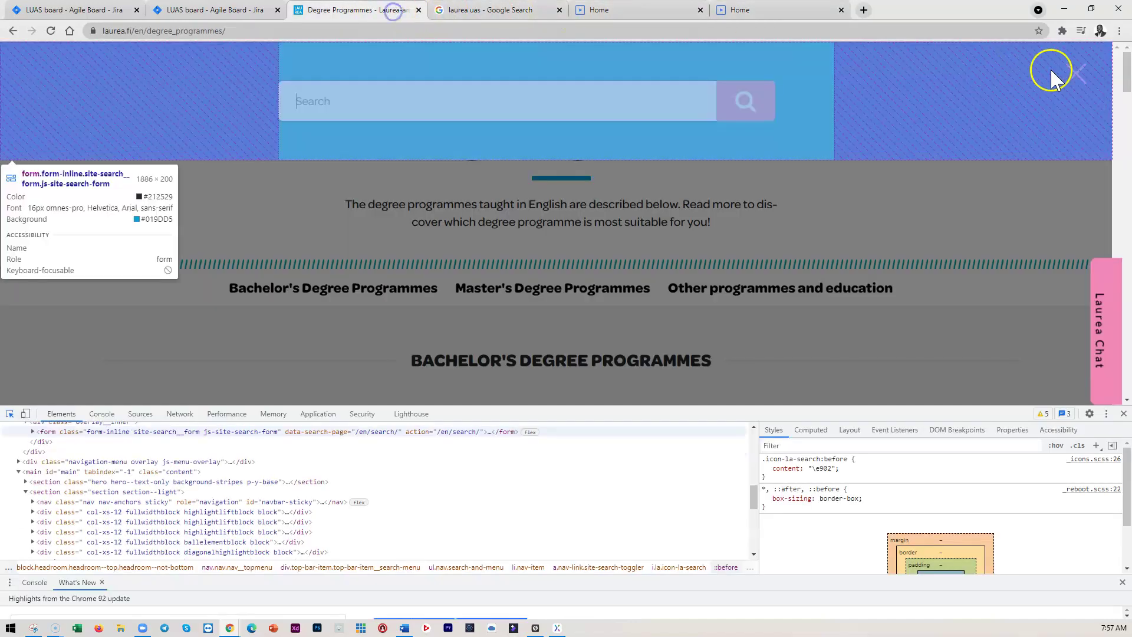
click(1087, 74)
key(F12)
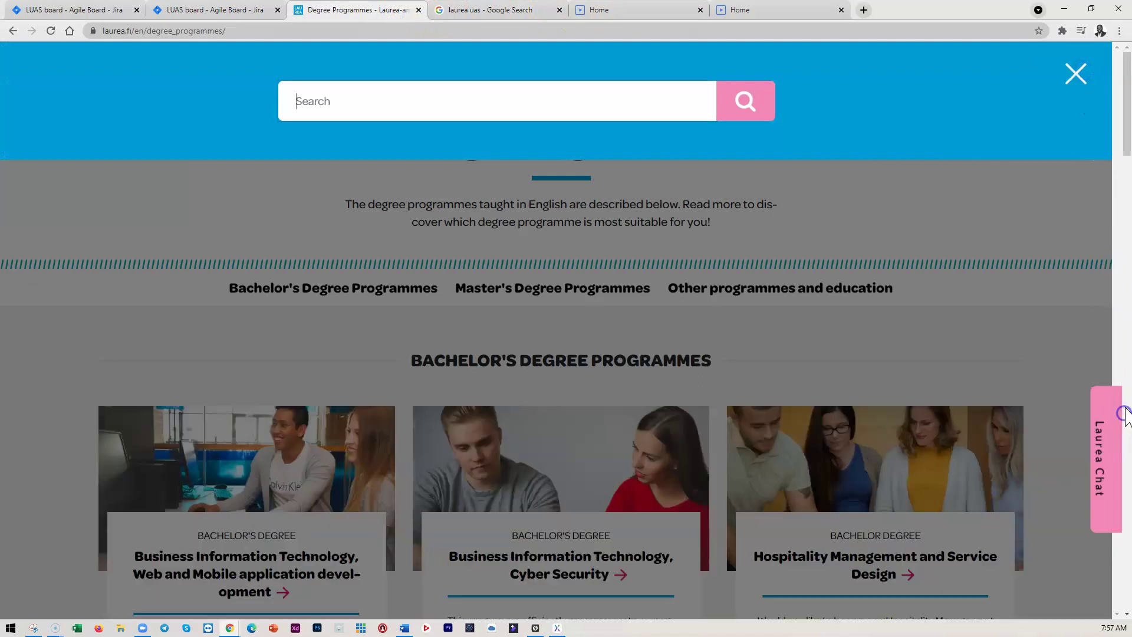
click(1081, 83)
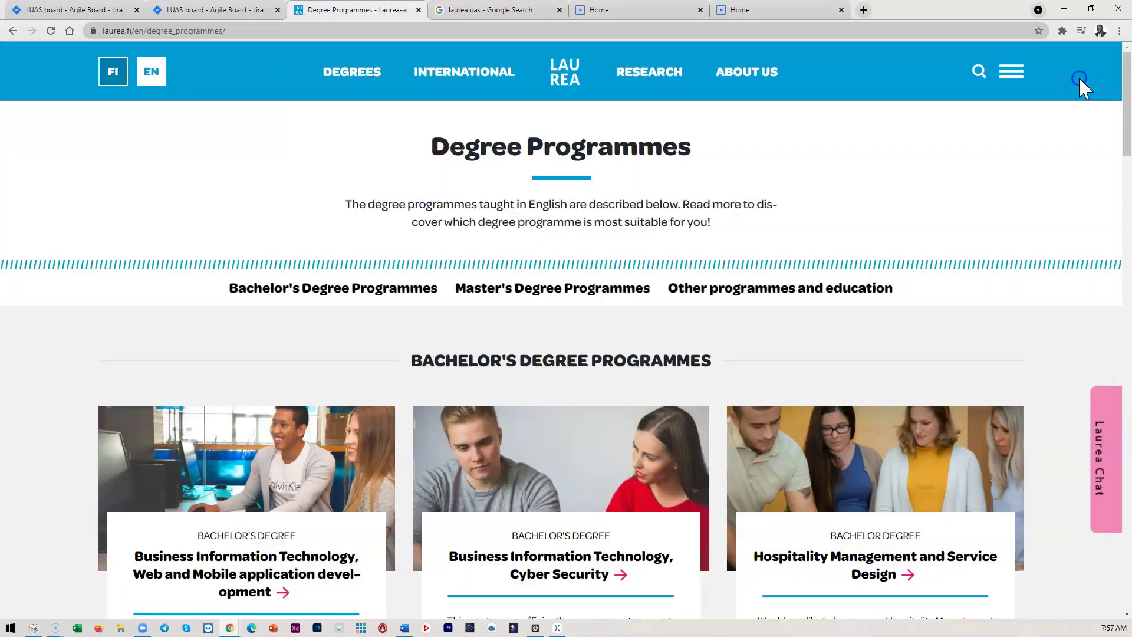
click(1014, 79)
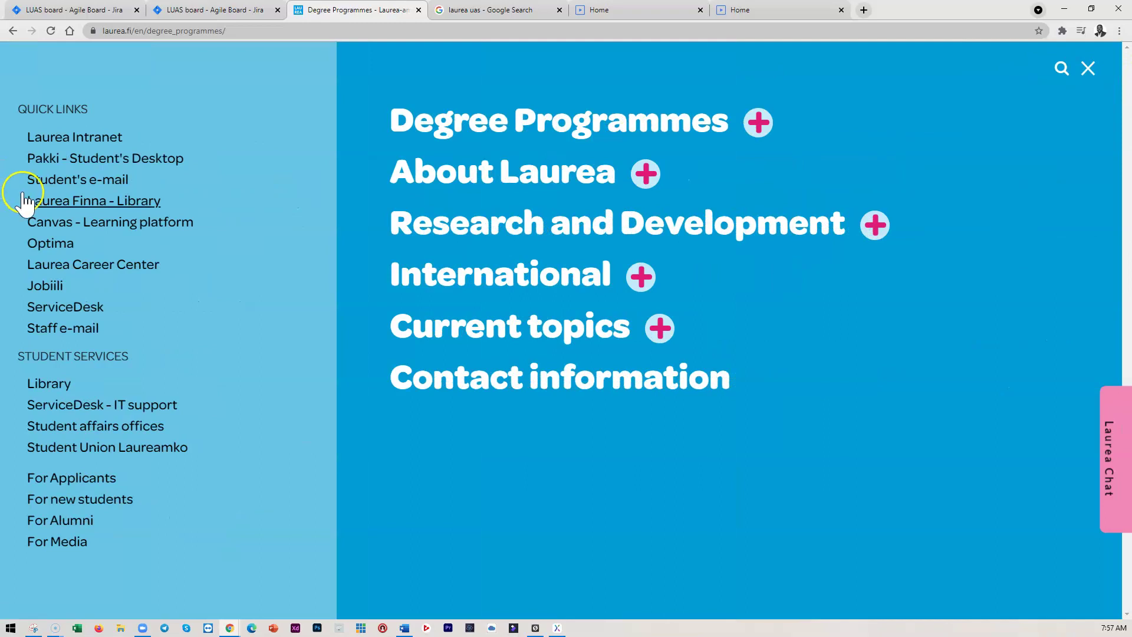
click(1091, 74)
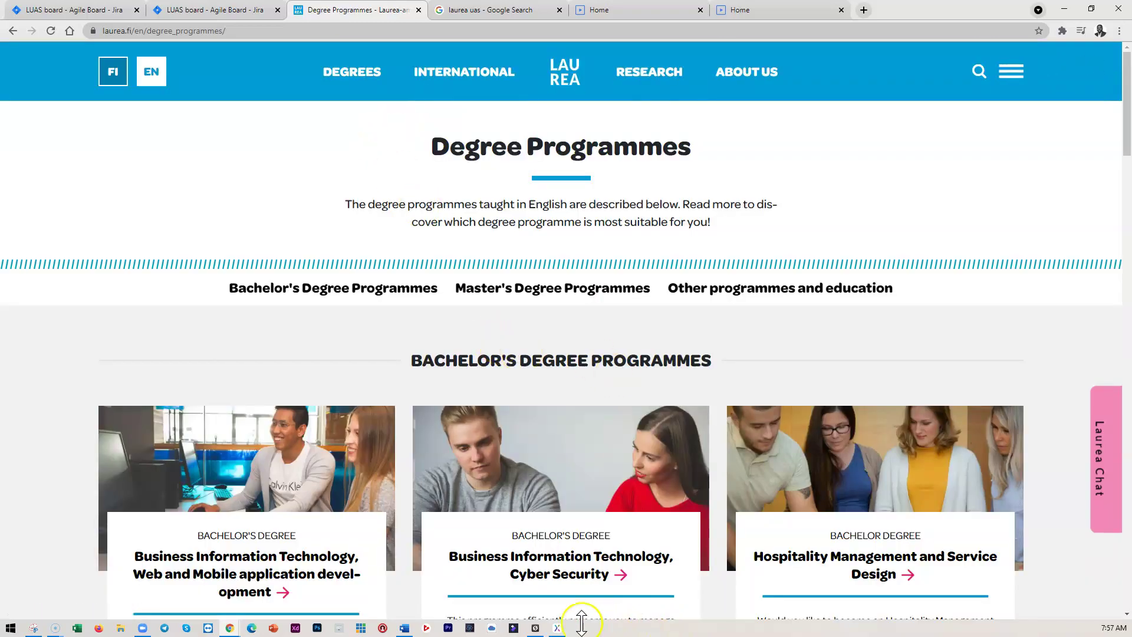
Switch back to Axure RP and open the Home page under English Pages, showing the header's FI and EN end.
click(558, 628)
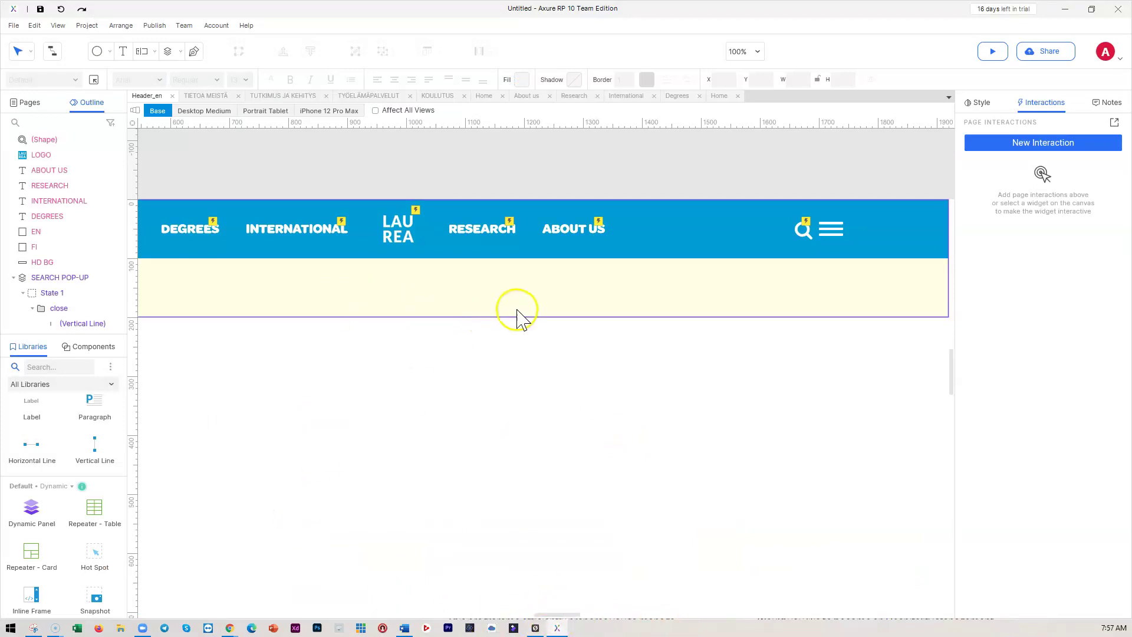
scroll(66, 220, up, 1)
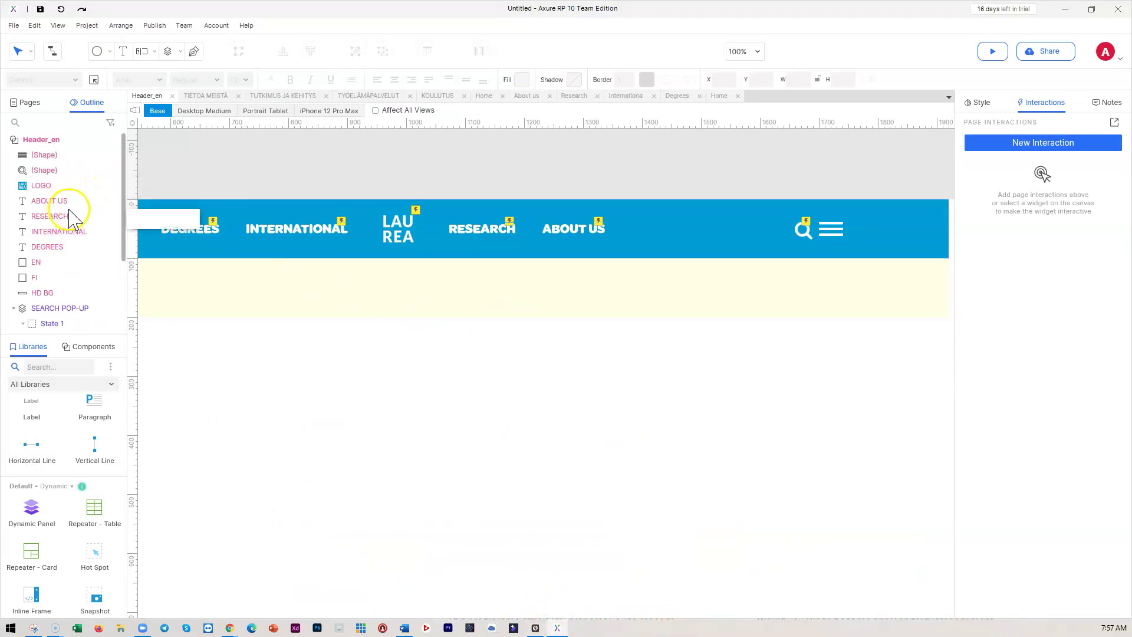
click(29, 102)
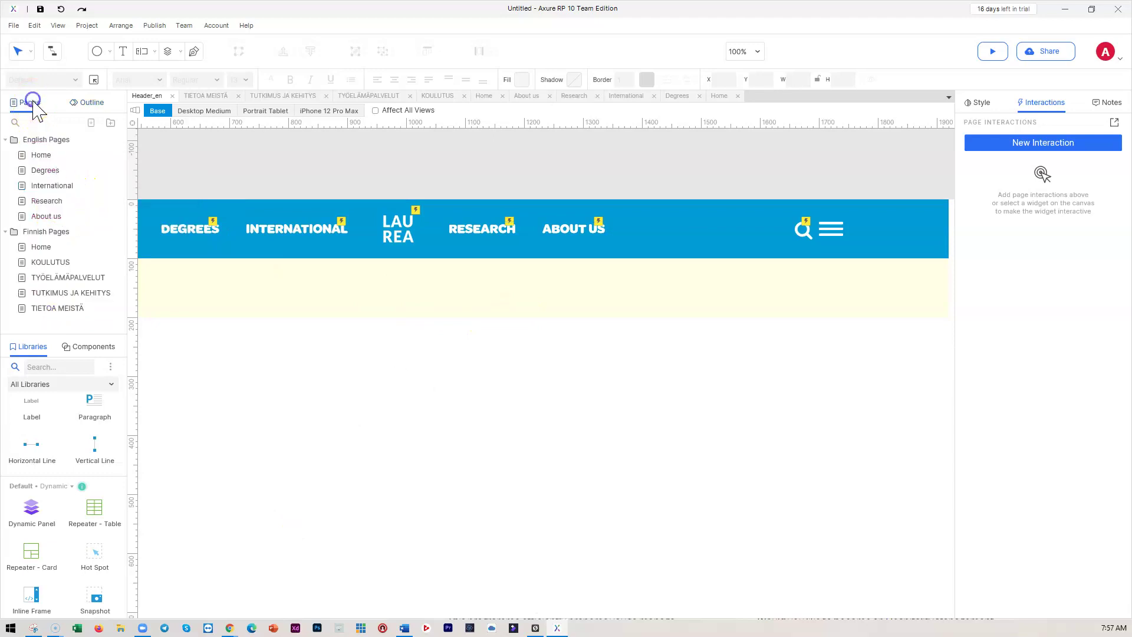
click(41, 155)
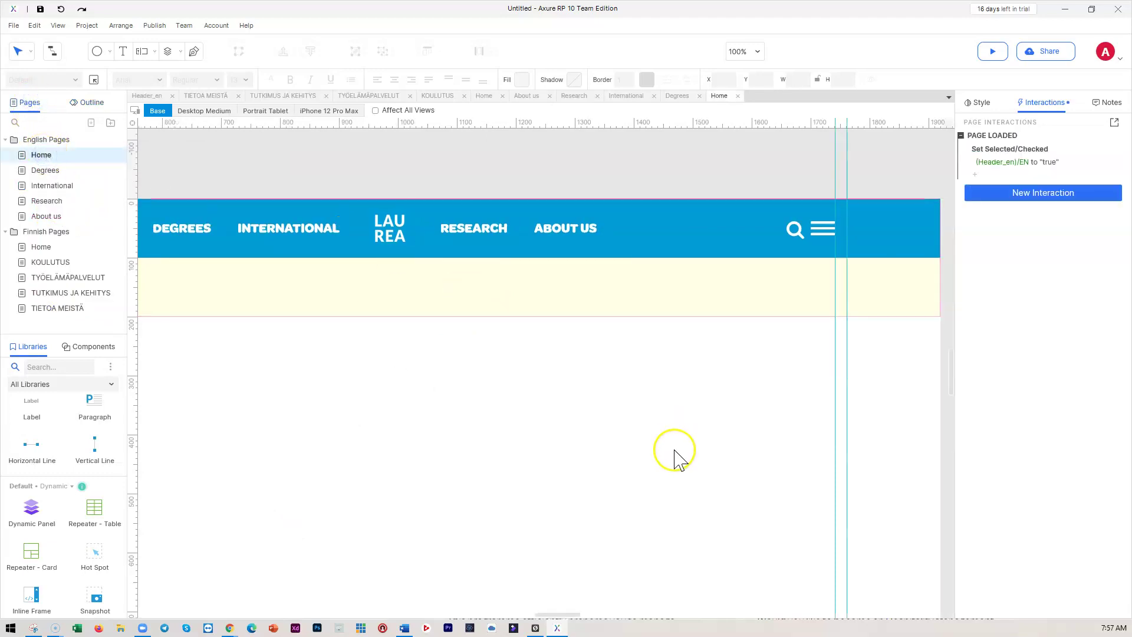
drag(549, 614, 536, 615)
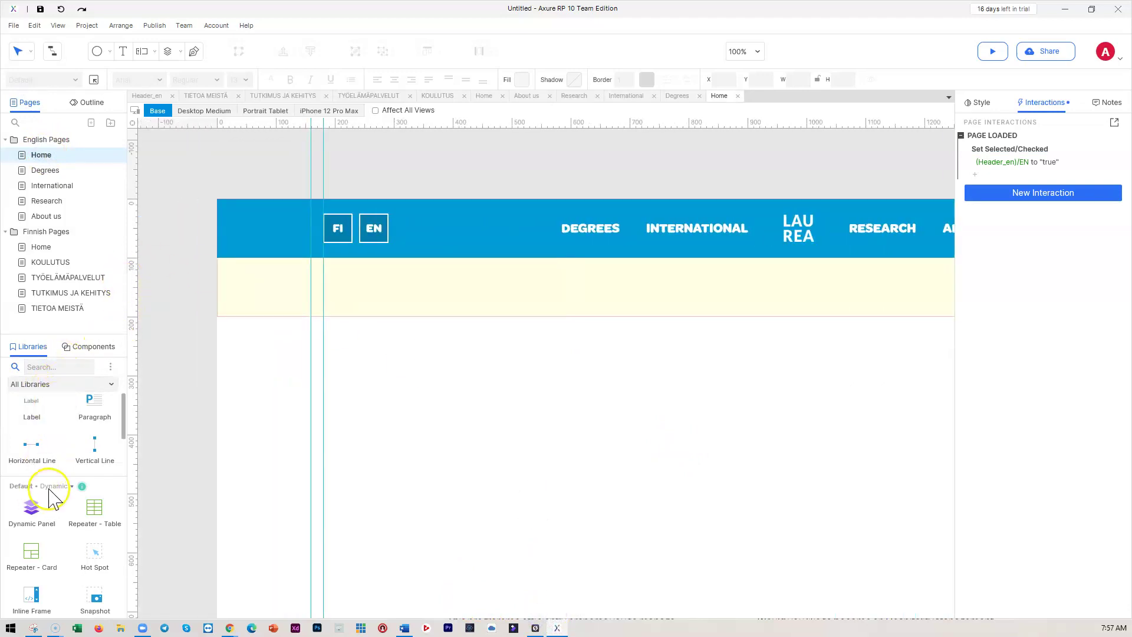
Switch the widget library to Laurea Style Guide.
click(36, 384)
scroll(57, 536, down, 2)
scroll(57, 536, down, 2)
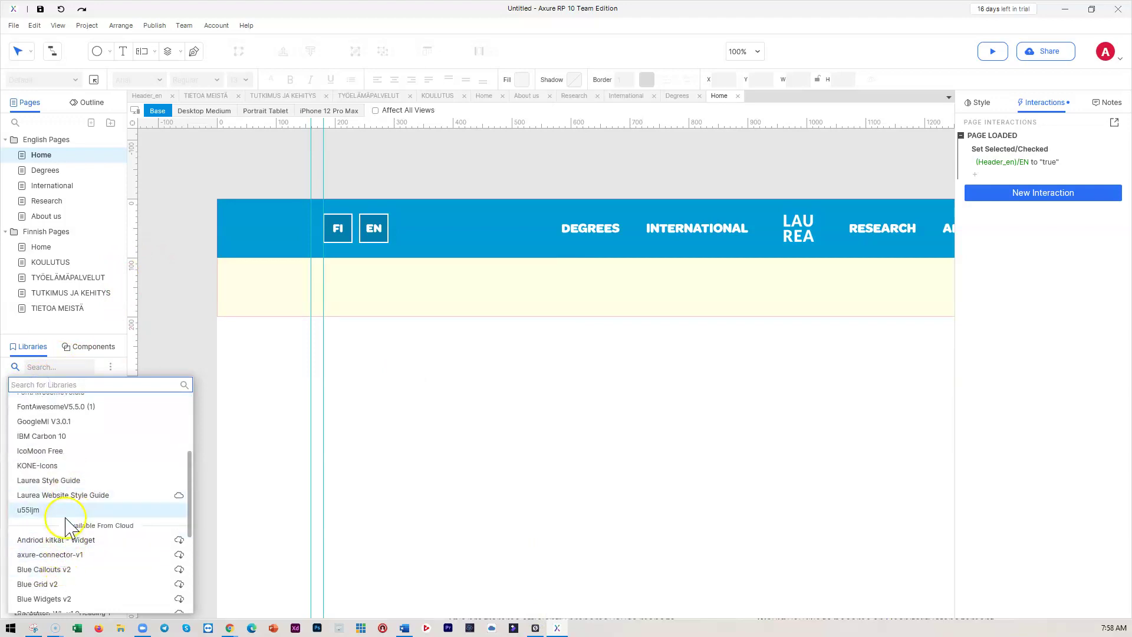
scroll(66, 526, down, 5)
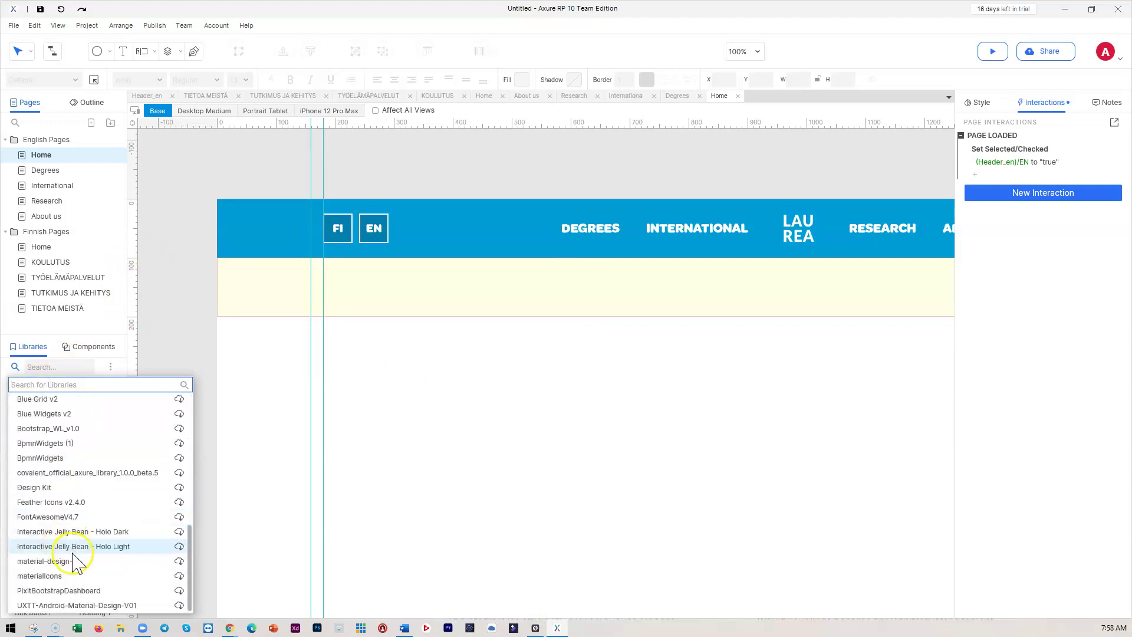
scroll(53, 504, up, 4)
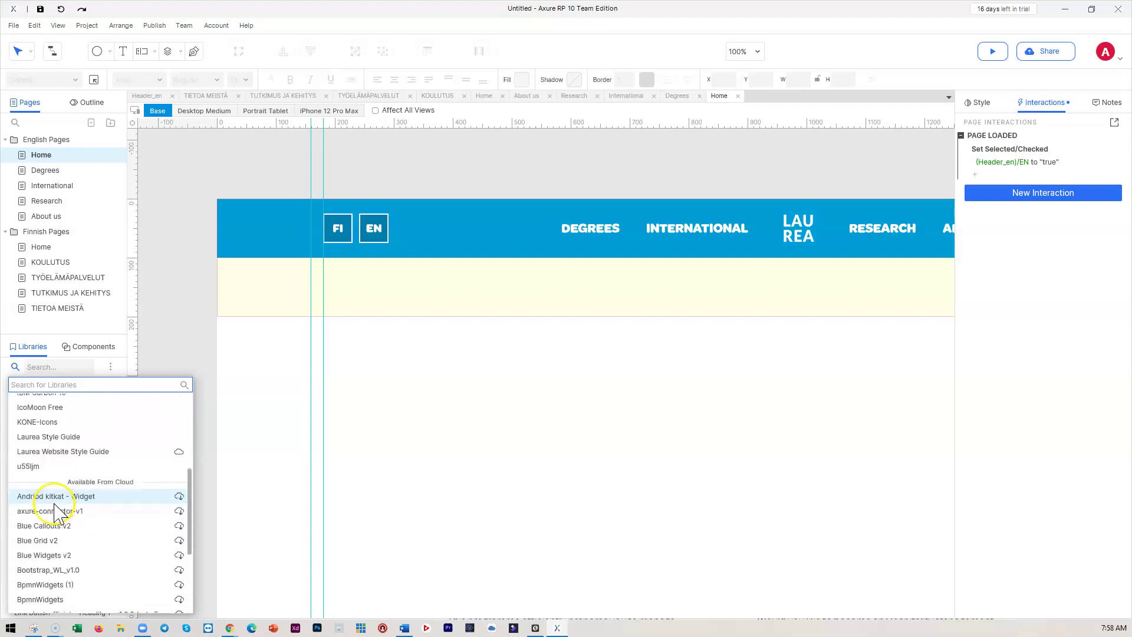
click(53, 437)
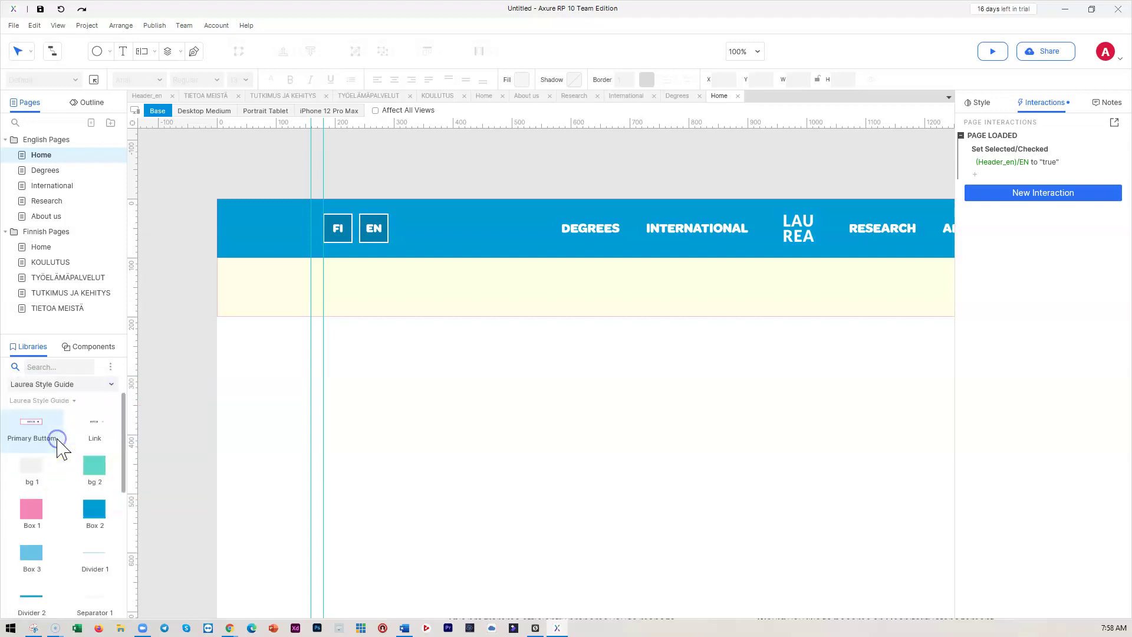
Place Box 2 at X 575, Y 0 and Box 3 at the page origin, widening Box 3 to 575 so the boxes meet.
drag(98, 519, 555, 197)
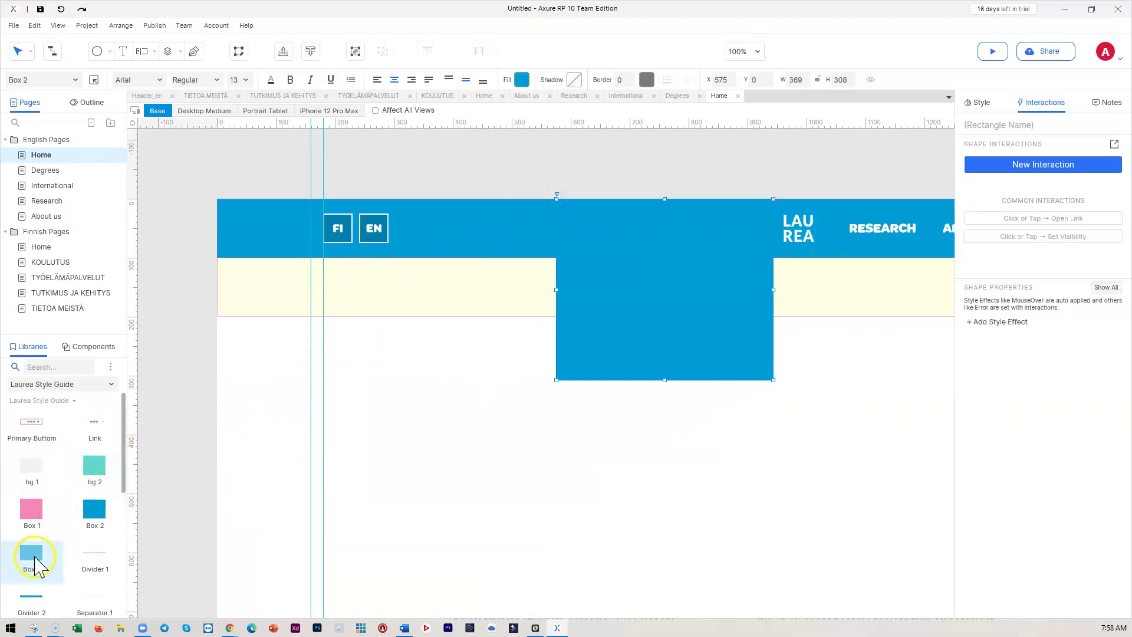
drag(34, 563, 217, 197)
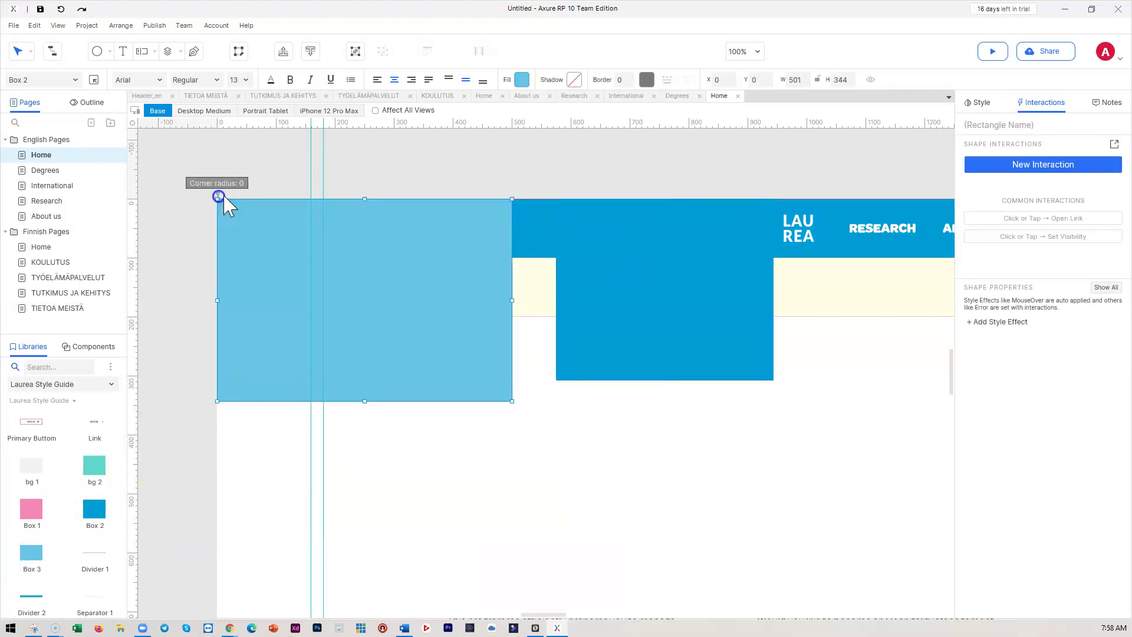
drag(512, 302, 556, 300)
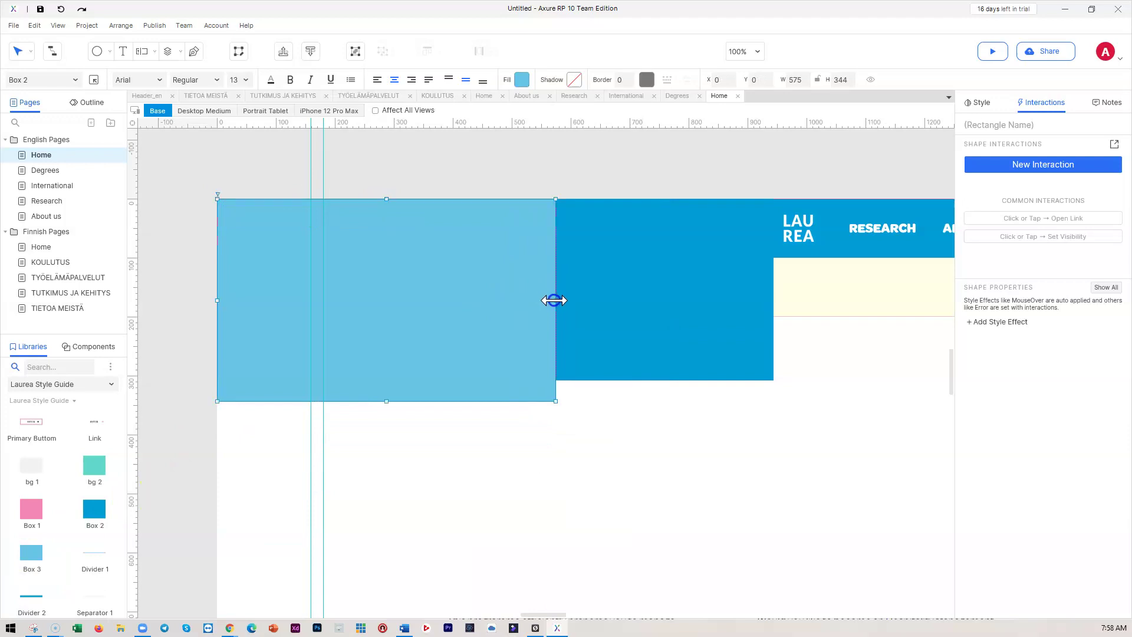
Widen the darker Box 2 rectangle to 1345 so it reaches the page's right edge.
click(585, 310)
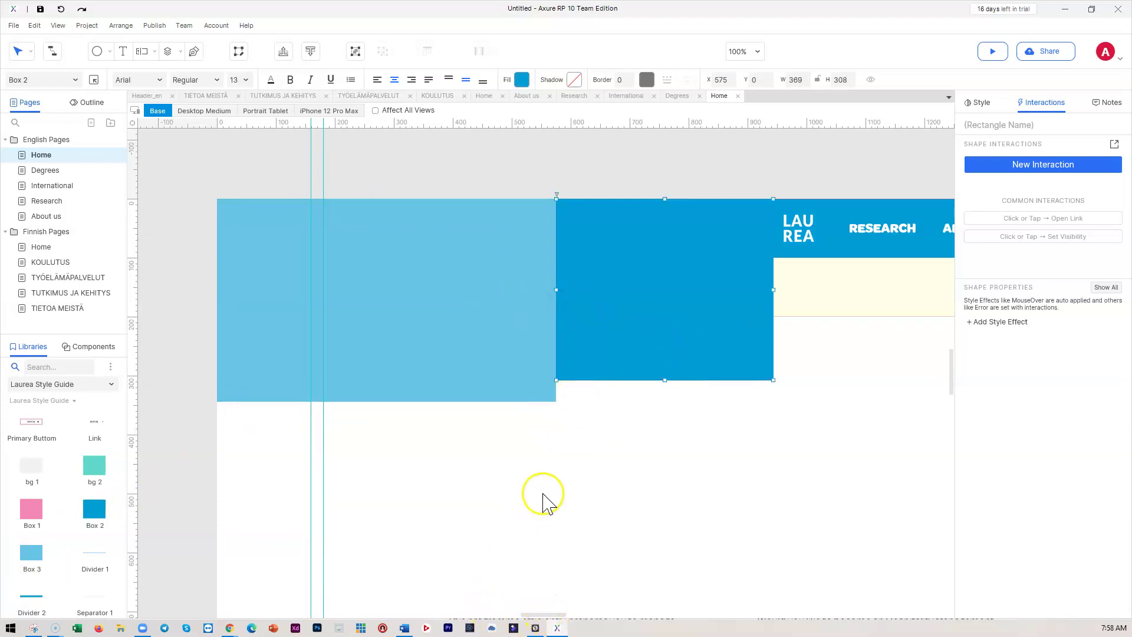
scroll(542, 495, down, 5)
drag(527, 613, 537, 613)
scroll(510, 569, down, 3)
drag(516, 296, 865, 280)
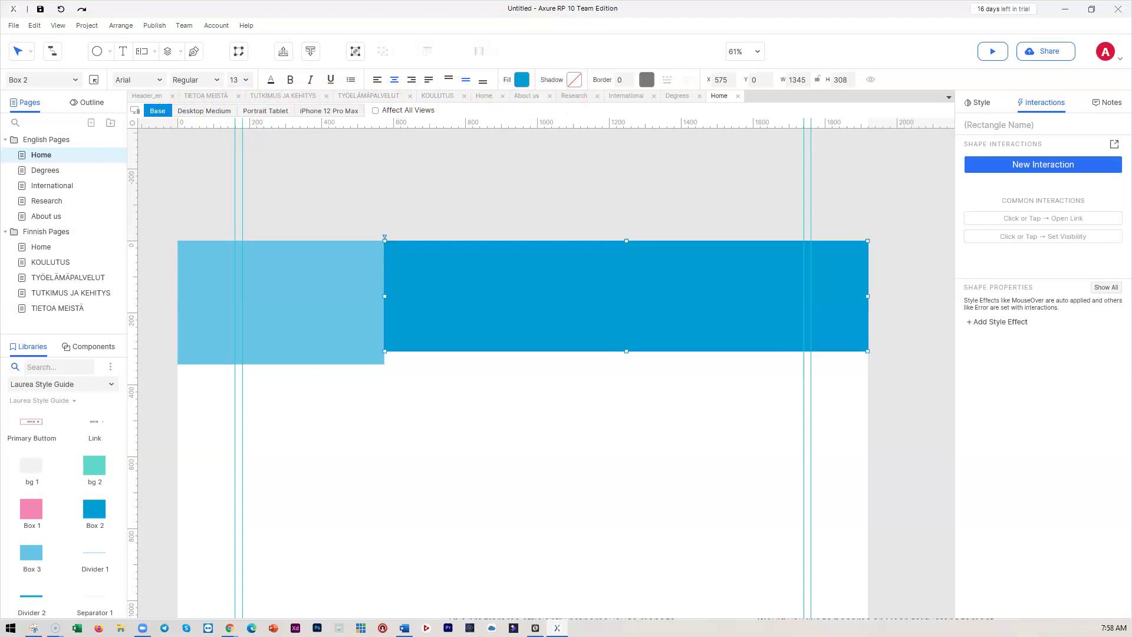
Move the boundary between the two rectangles to X 754, making the darker one 1166 wide and the lighter one 754 wide.
click(50, 155)
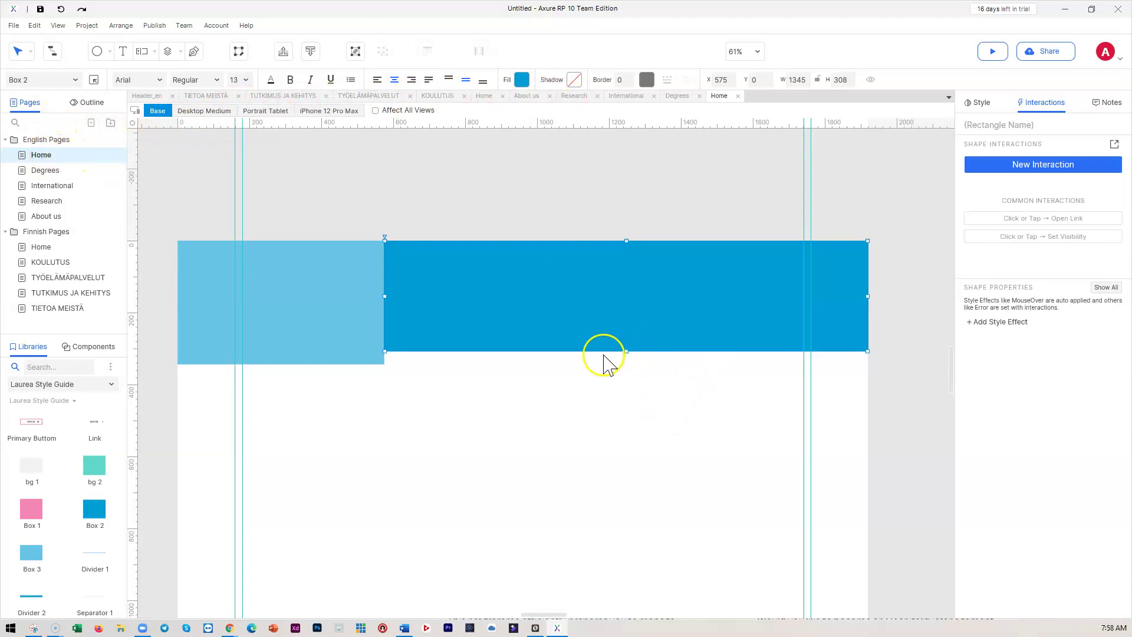
drag(385, 296, 448, 296)
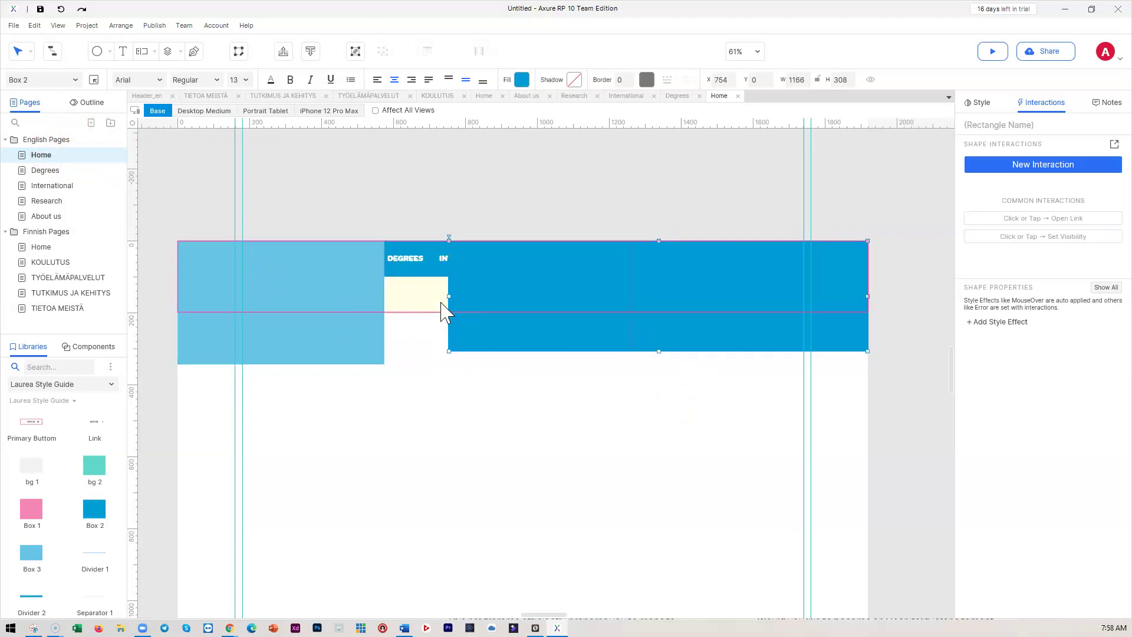
click(377, 330)
drag(385, 305, 448, 299)
Stretch both rectangles downward to a height of 1080.
click(648, 333)
drag(659, 351, 682, 531)
click(415, 255)
drag(314, 263, 339, 528)
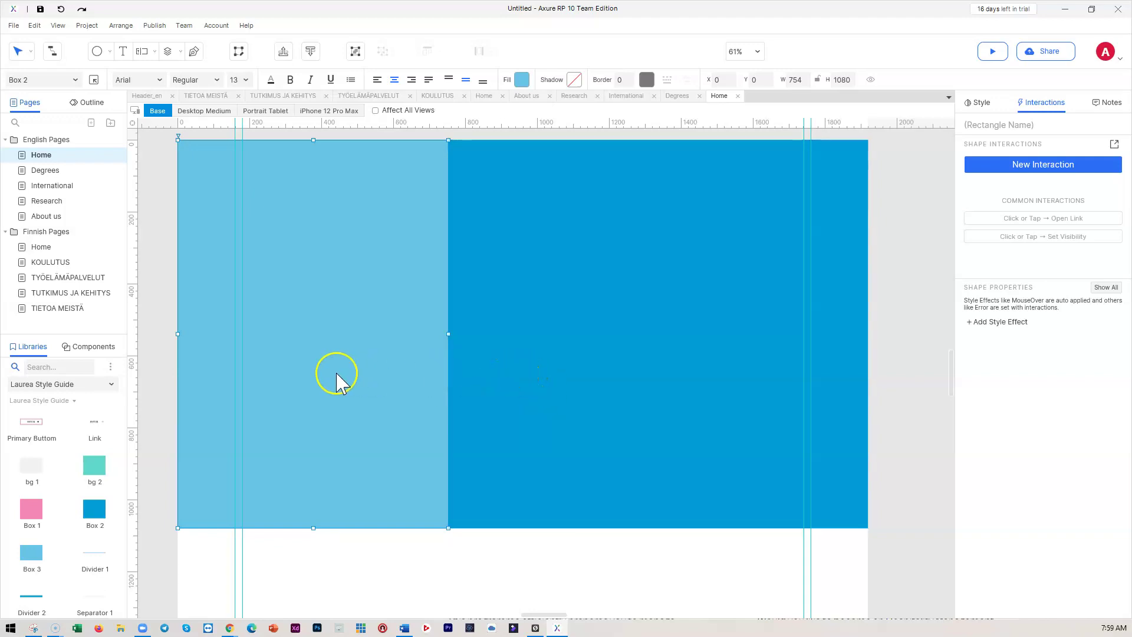
Convert both rectangles into one dynamic panel and send it to the back, behind the header.
shift+click(575, 414)
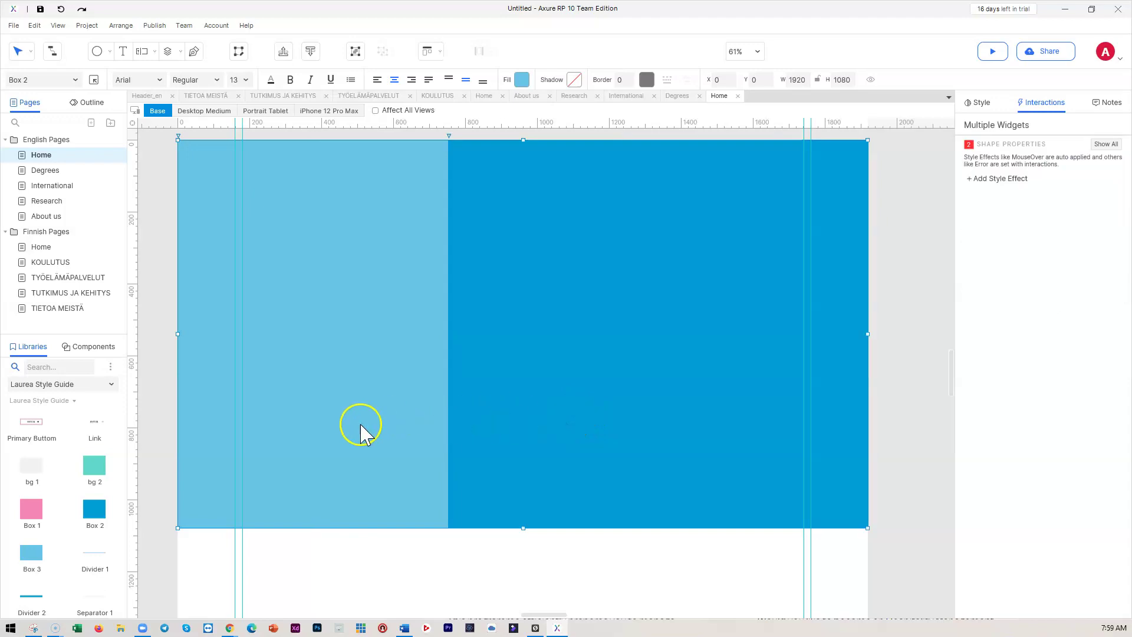
right_click(524, 354)
click(571, 597)
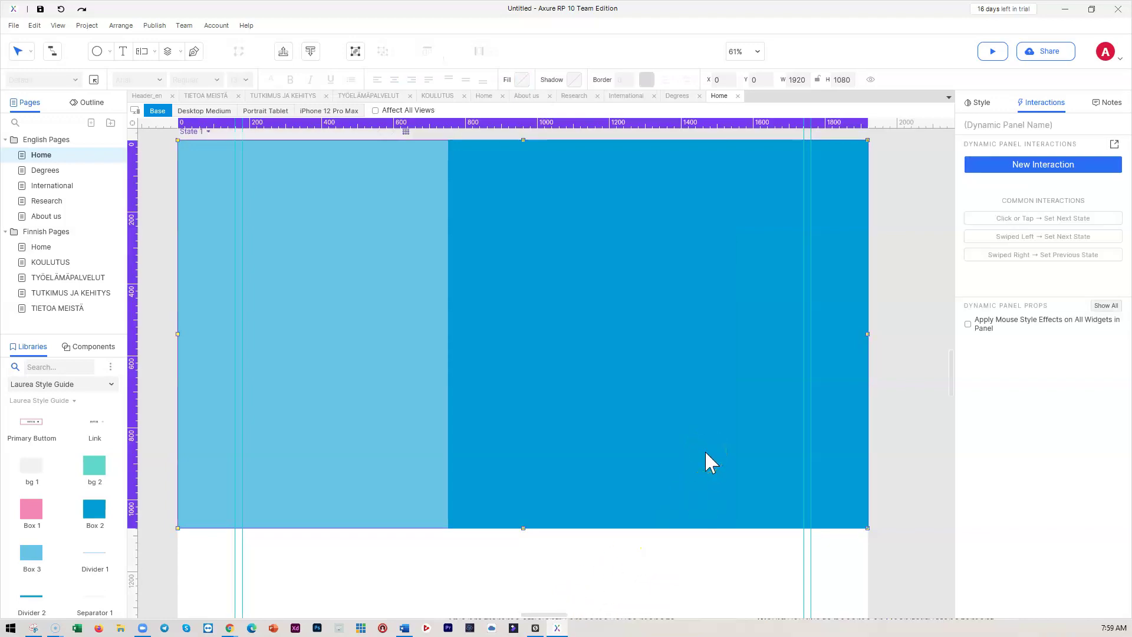
click(703, 411)
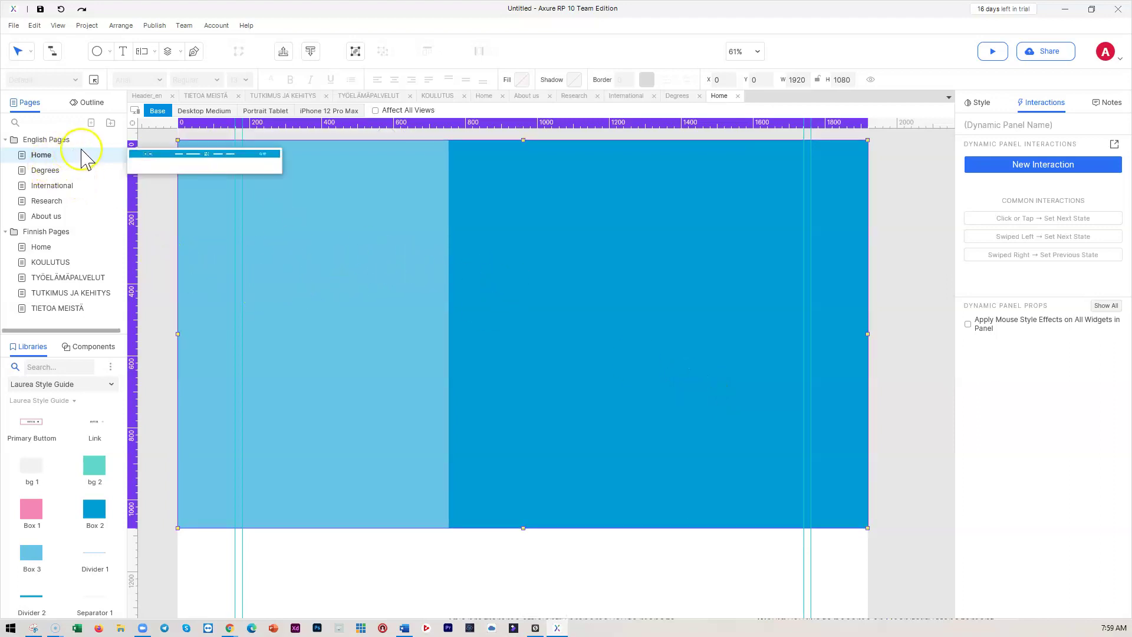
click(311, 51)
click(919, 306)
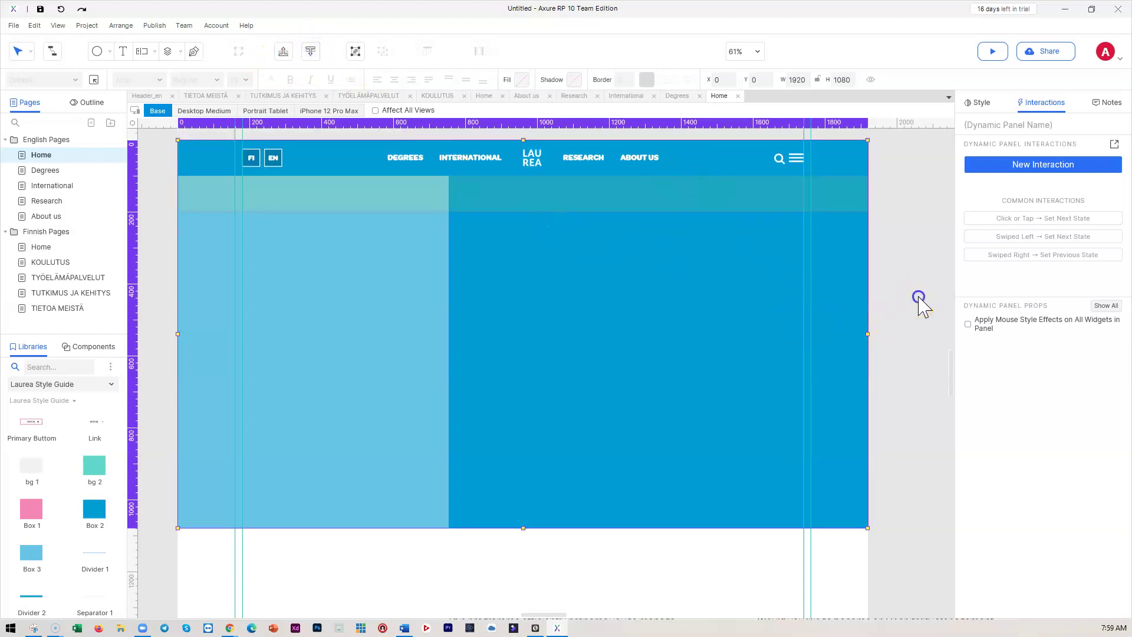
Rename the new dynamic panel as Menu content.
click(411, 376)
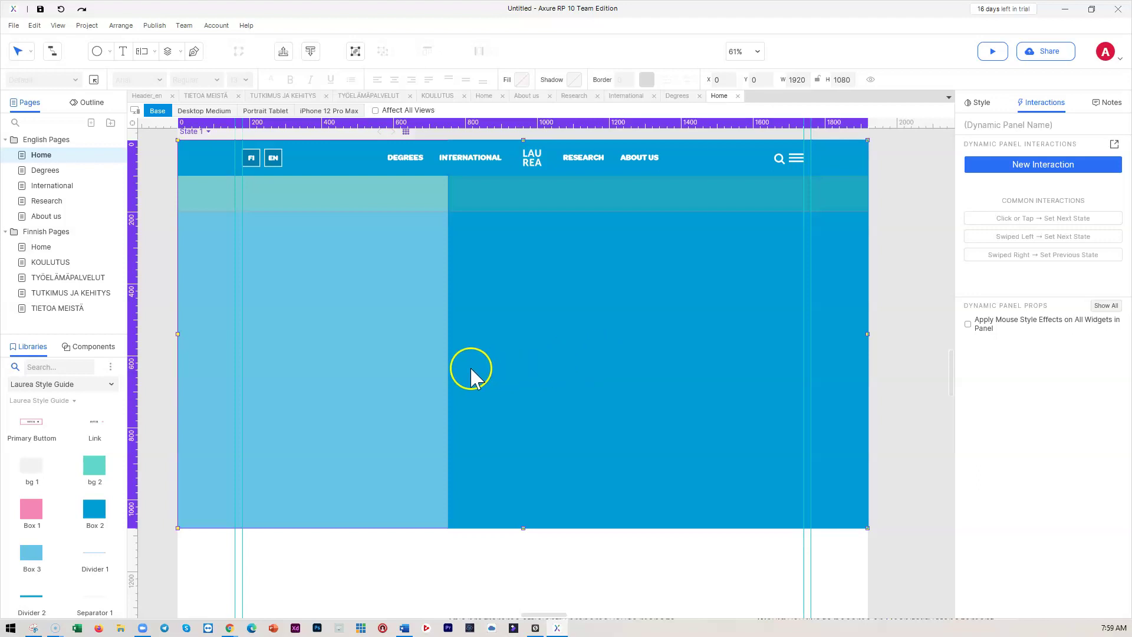
click(86, 102)
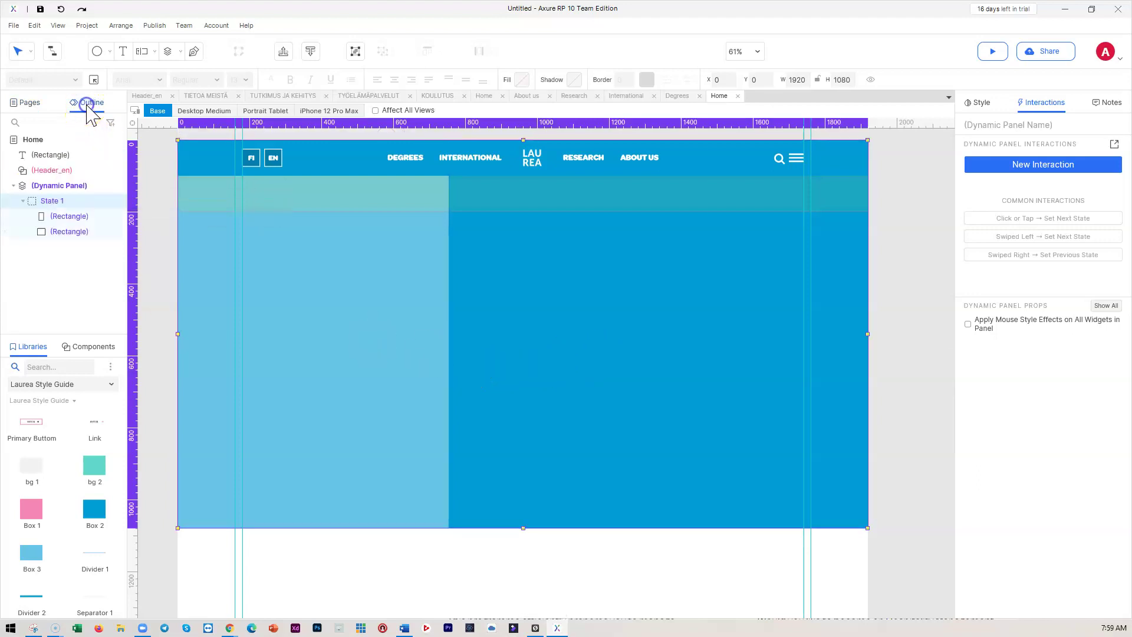
click(57, 185)
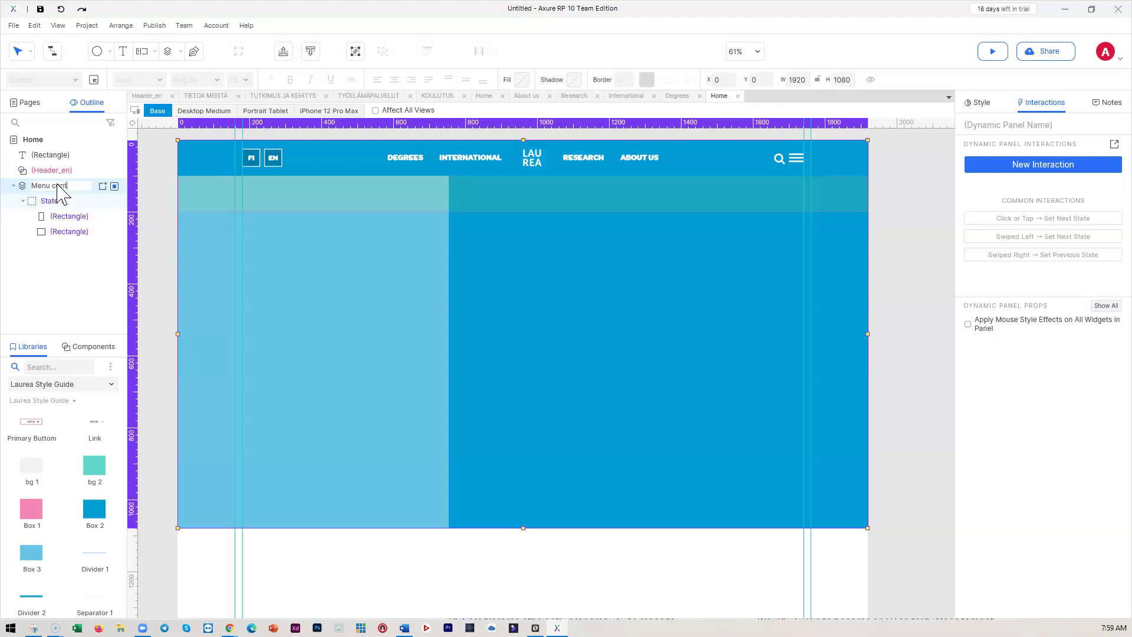
click(58, 202)
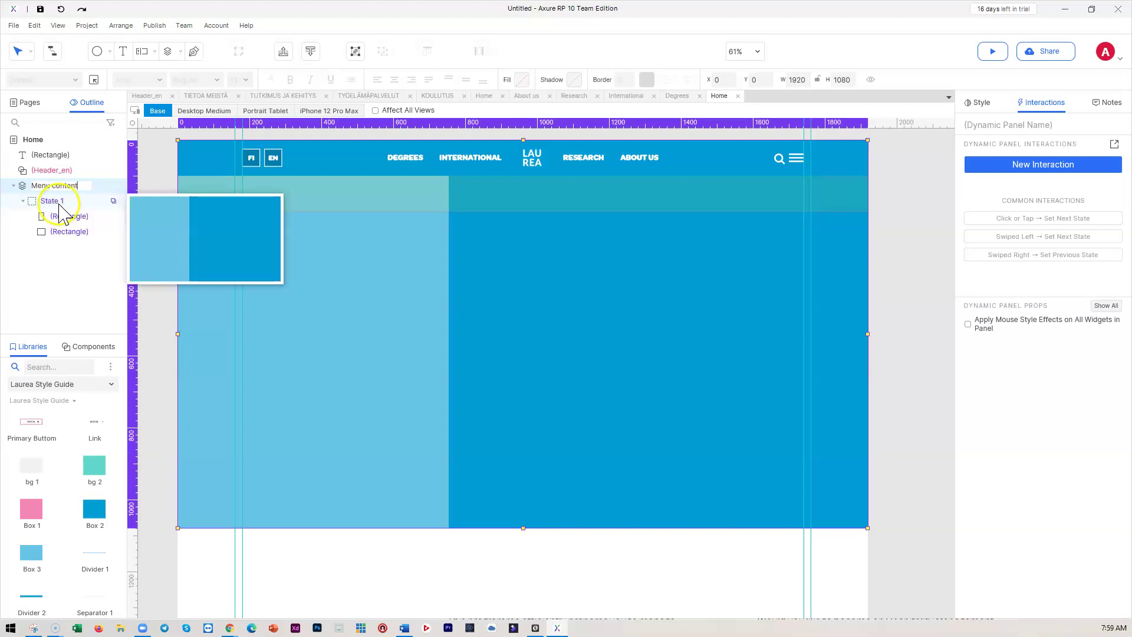
click(54, 262)
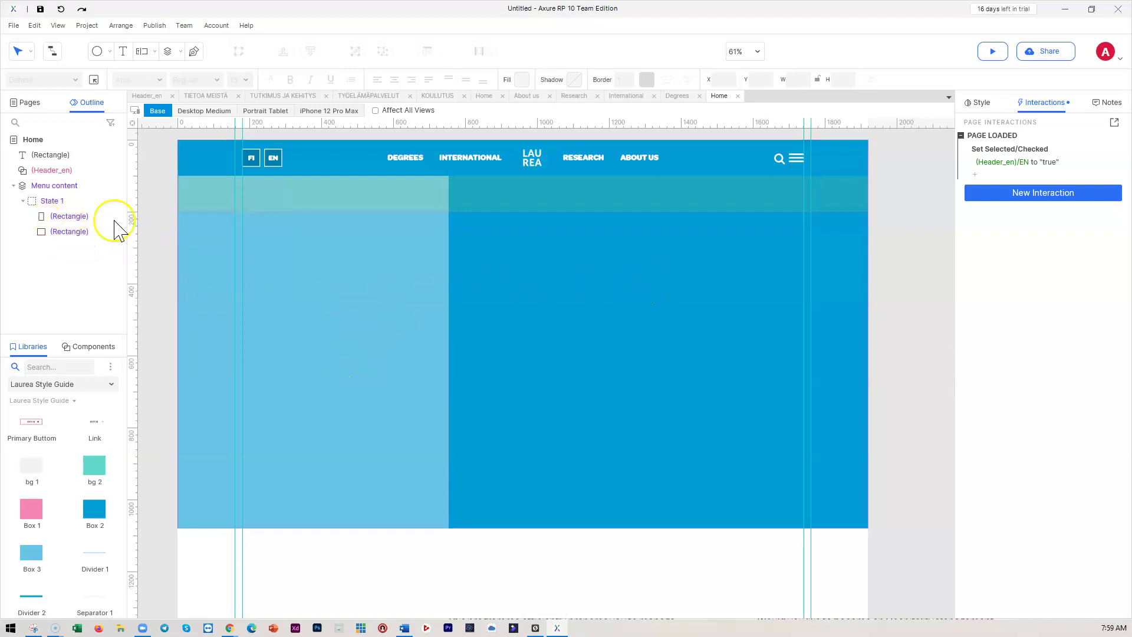
Set the Menu content panel to hidden and open its State 1 for editing, with the heading widgets in view.
right_click(53, 172)
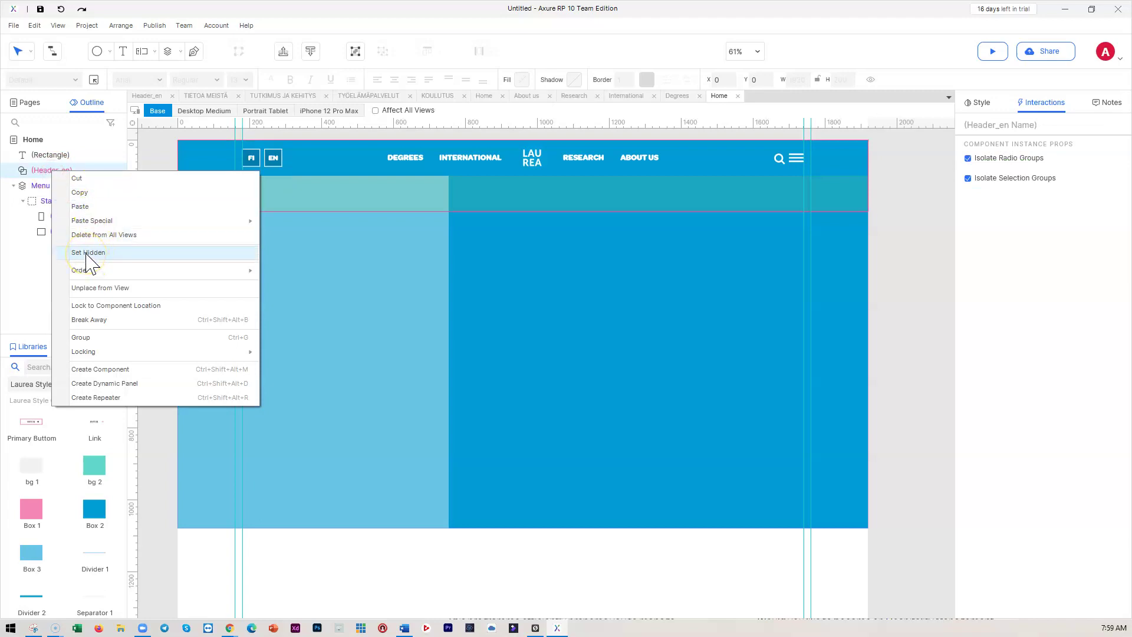
click(41, 184)
right_click(40, 185)
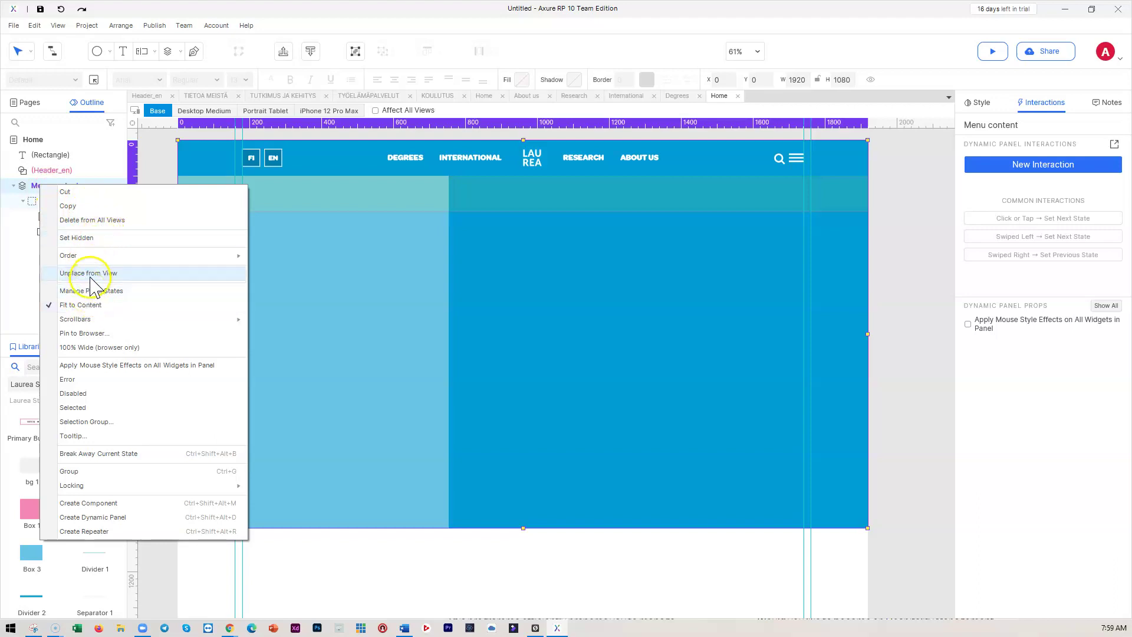
click(78, 238)
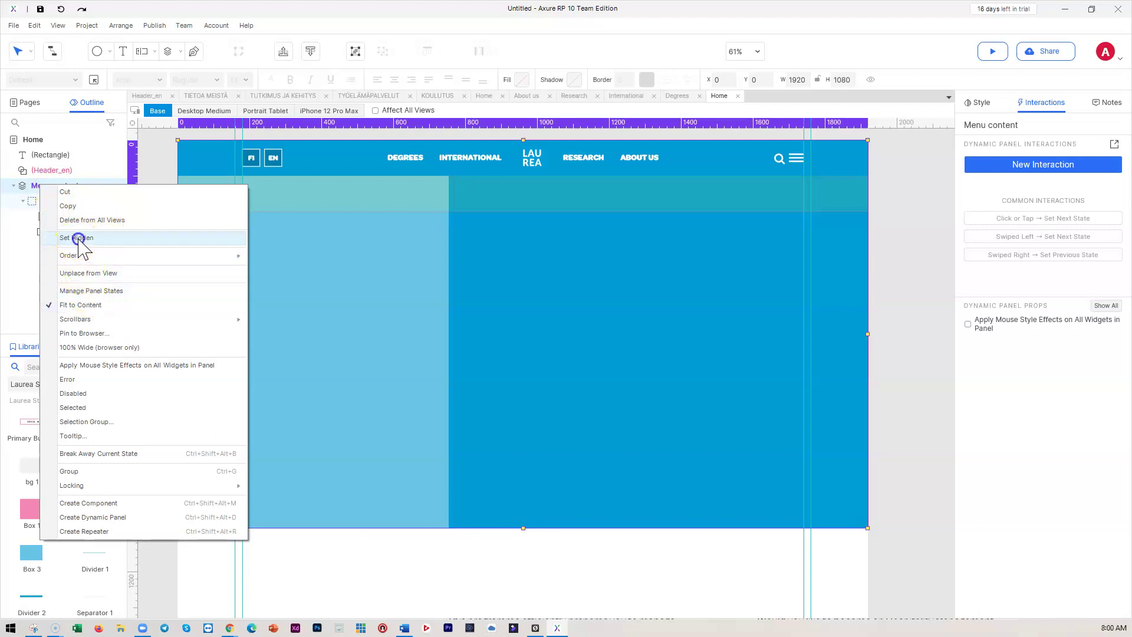
click(609, 582)
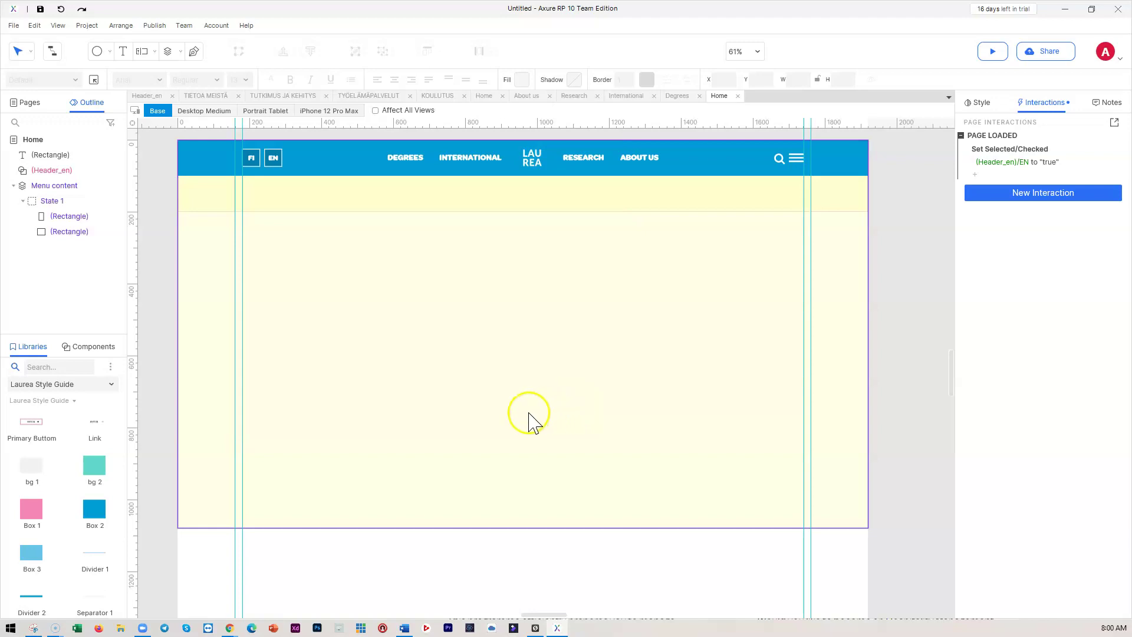
double_click(488, 451)
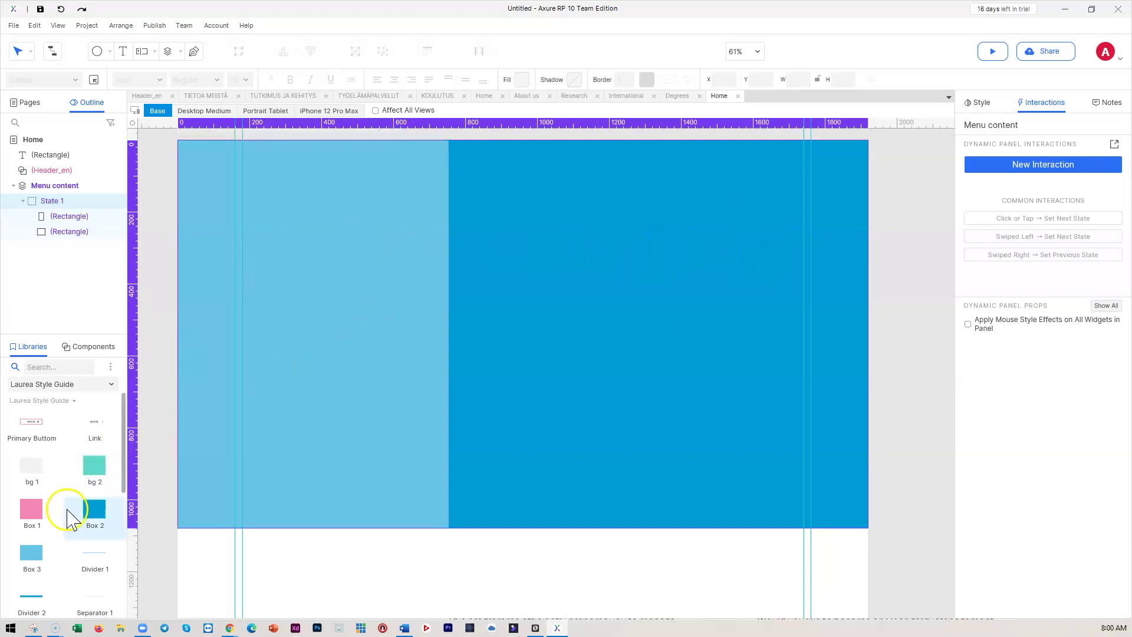
scroll(73, 519, down, 3)
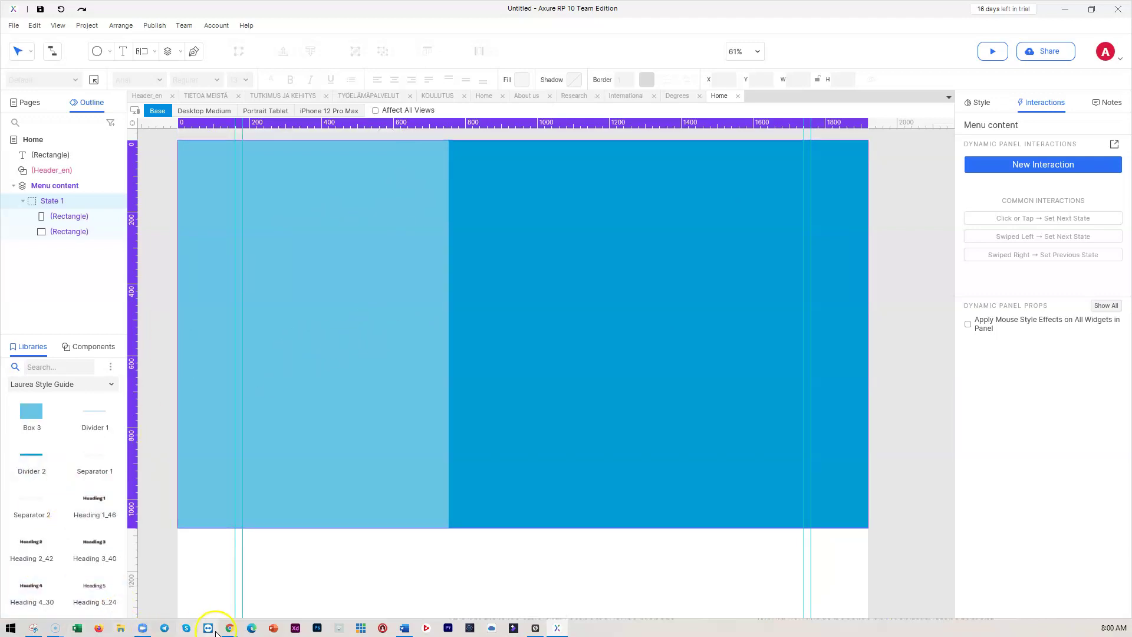
Switch to the Laurea Degree Programmes page in Chrome, expand its hamburger menu and open the element inspector on the overlay.
mouse_move(229, 629)
click(157, 599)
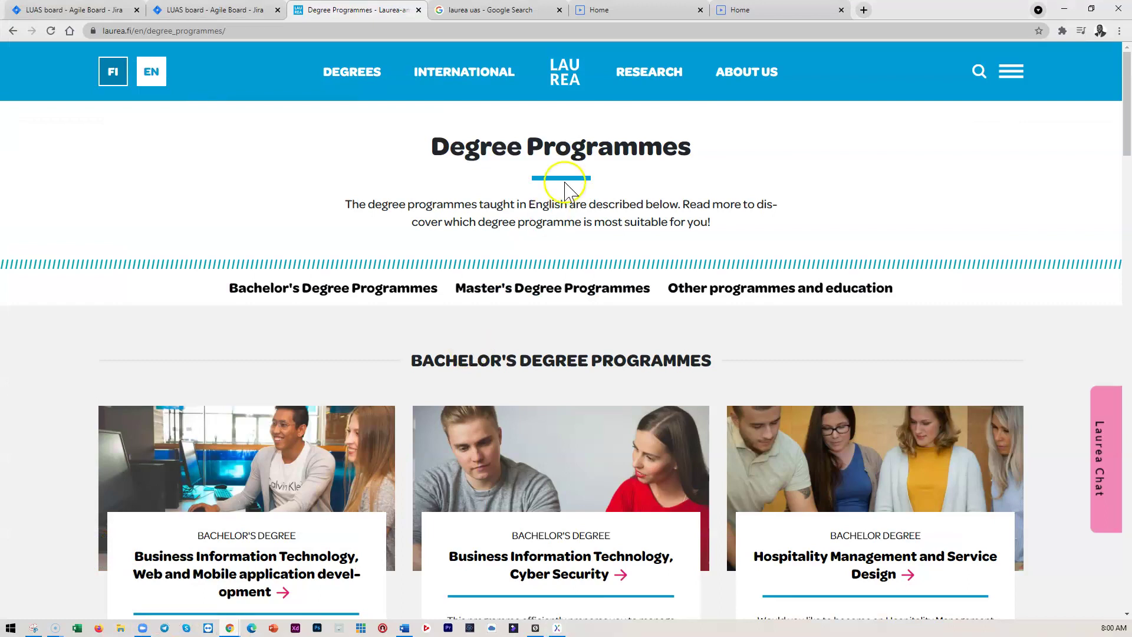
click(1007, 71)
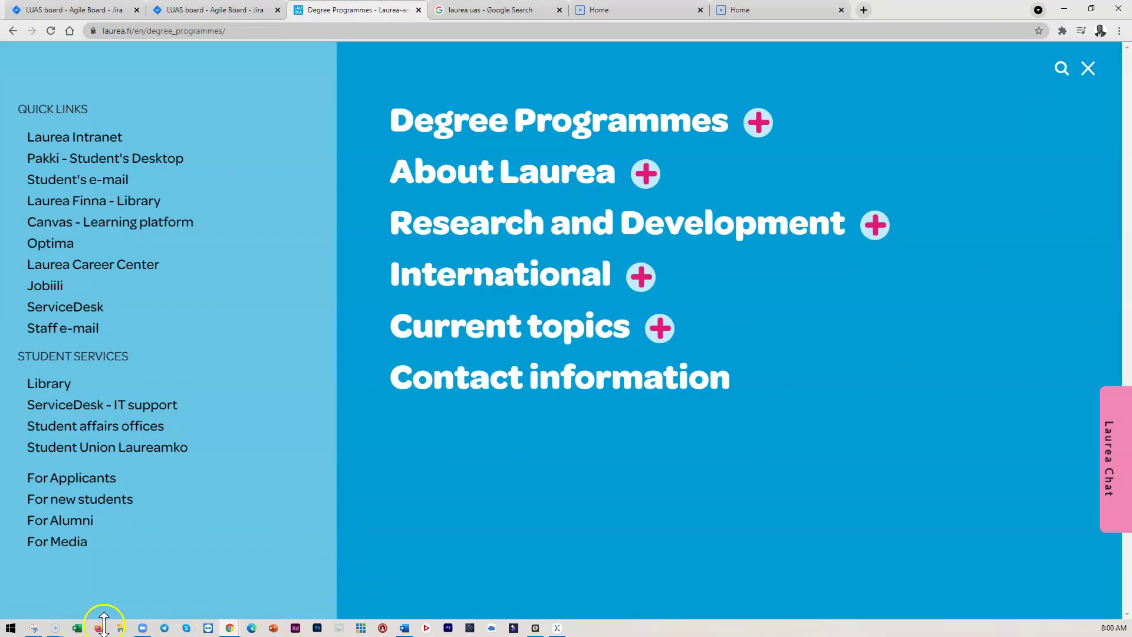
click(44, 628)
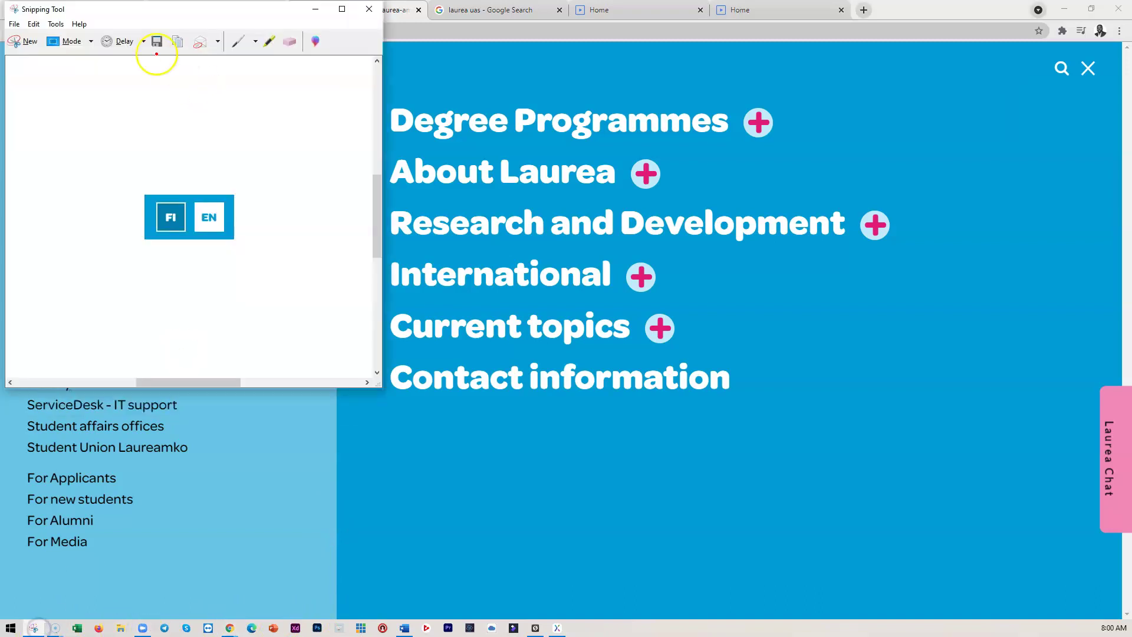
right_click(225, 501)
click(259, 491)
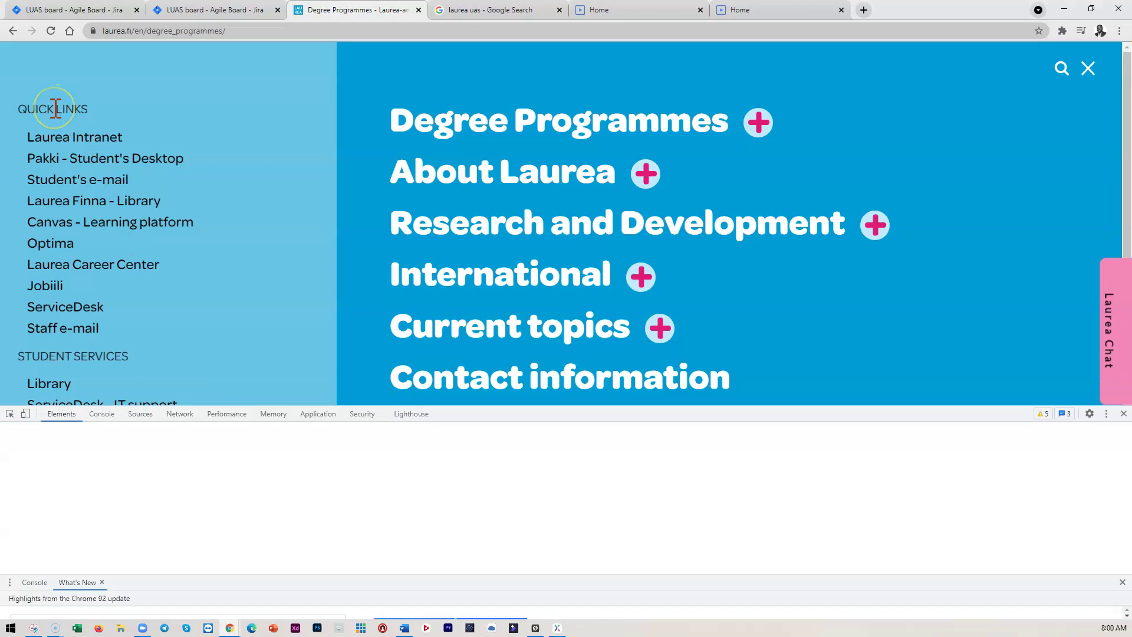
Inspect the font and colour of the sidebar links and the main navigation links in the menu overlay.
click(9, 413)
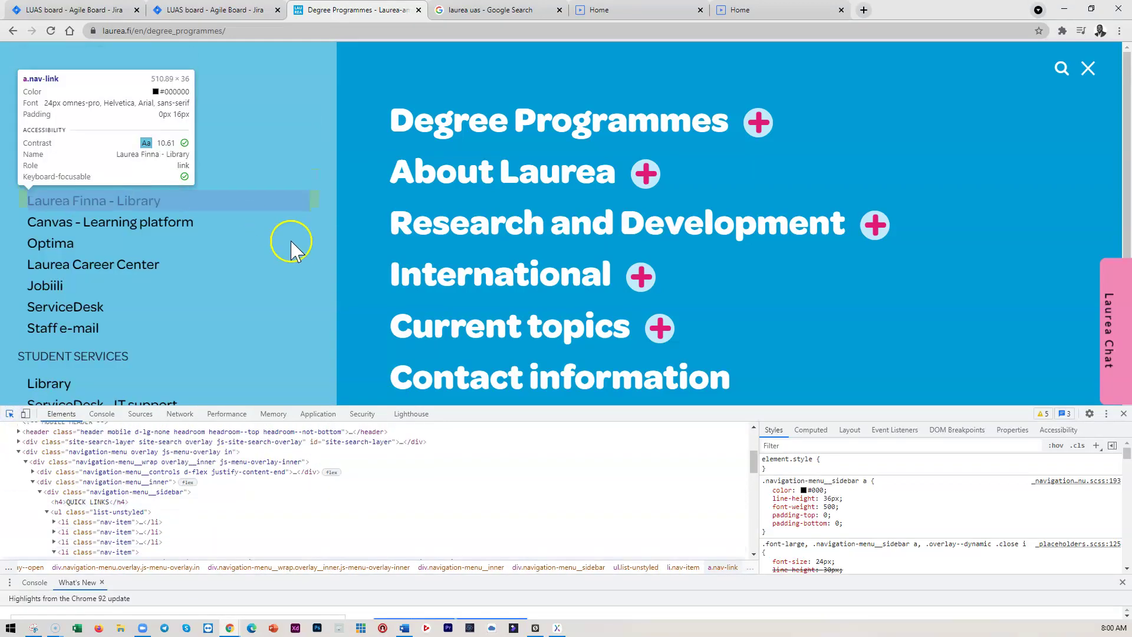
scroll(61, 168, down, 3)
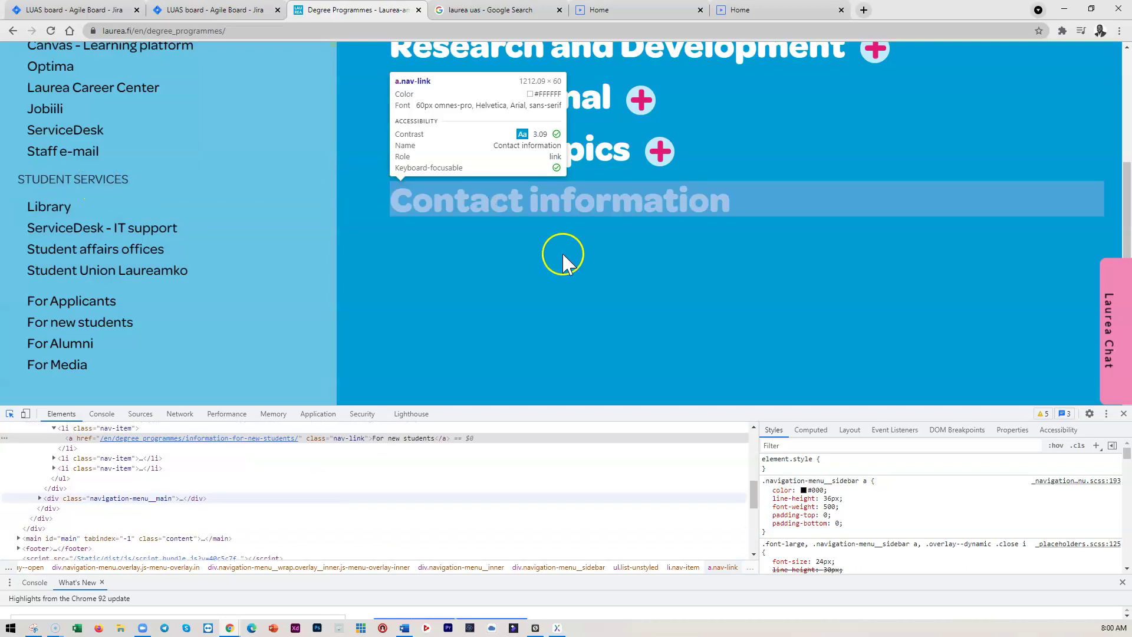
scroll(561, 252, up, 2)
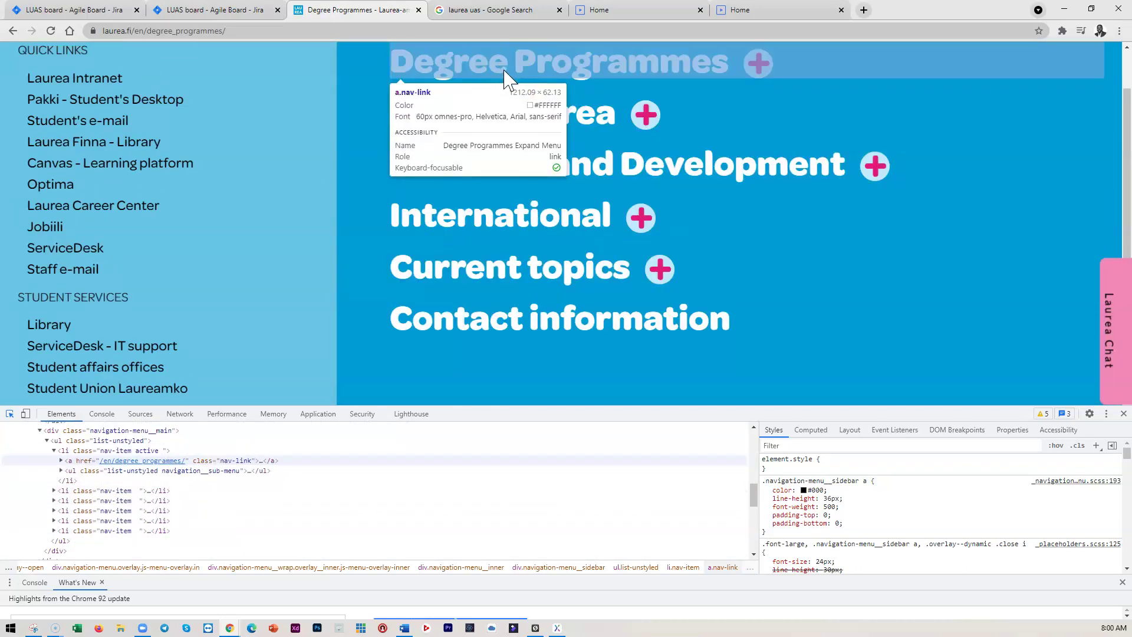
click(499, 134)
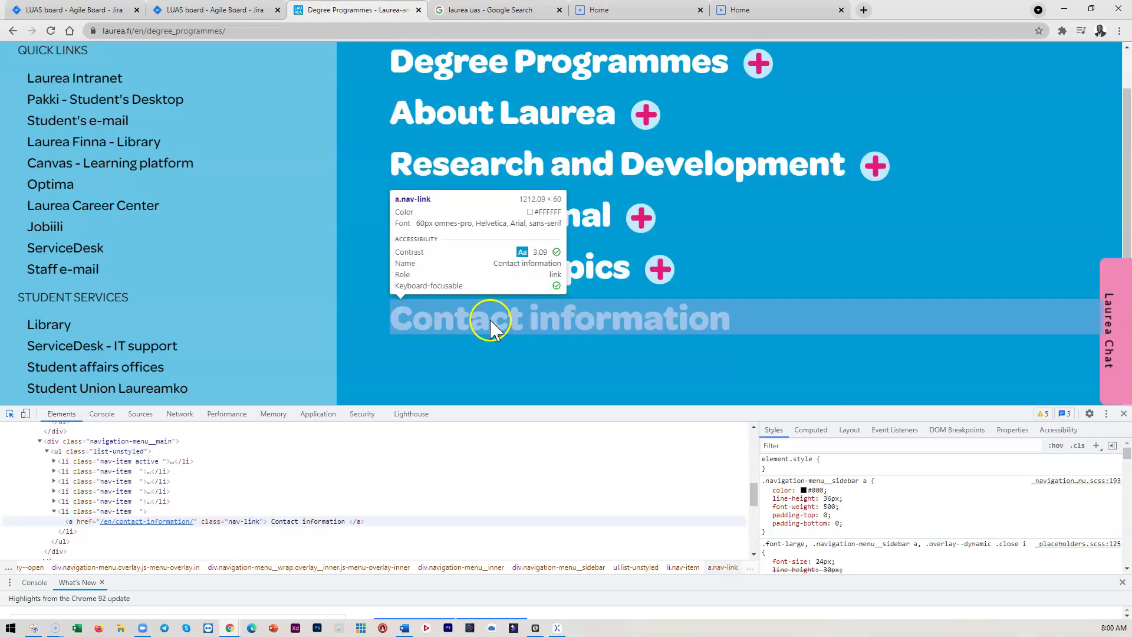
scroll(507, 98, up, 1)
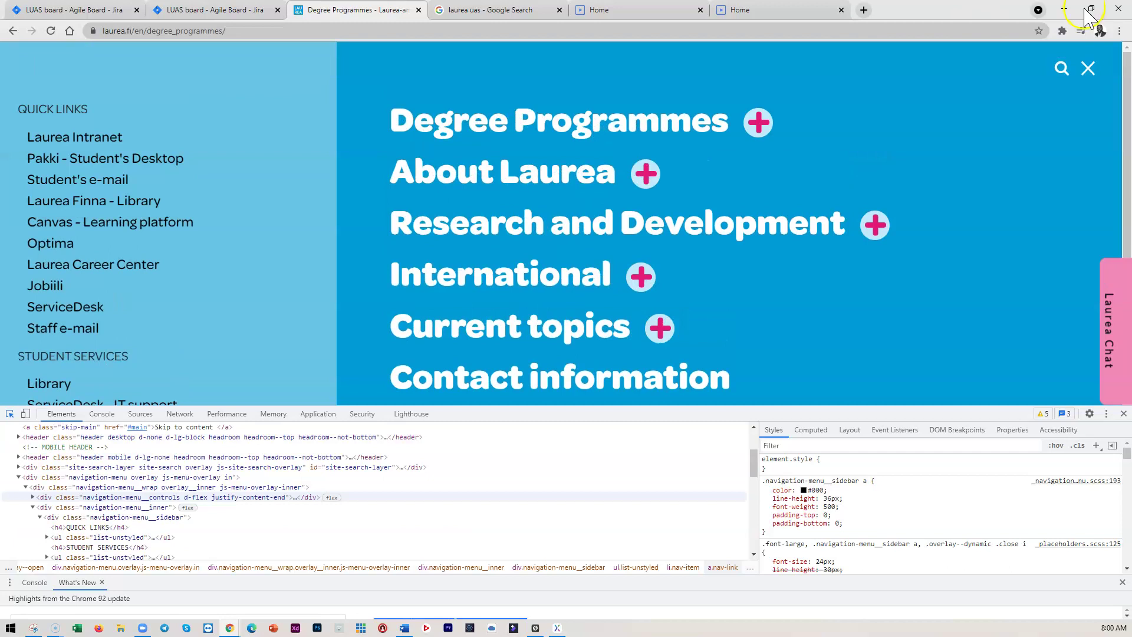
Check how the Degree Programmes and About Laurea submenus expand, close the menu and inspector, and return to the Axure RP design.
click(758, 124)
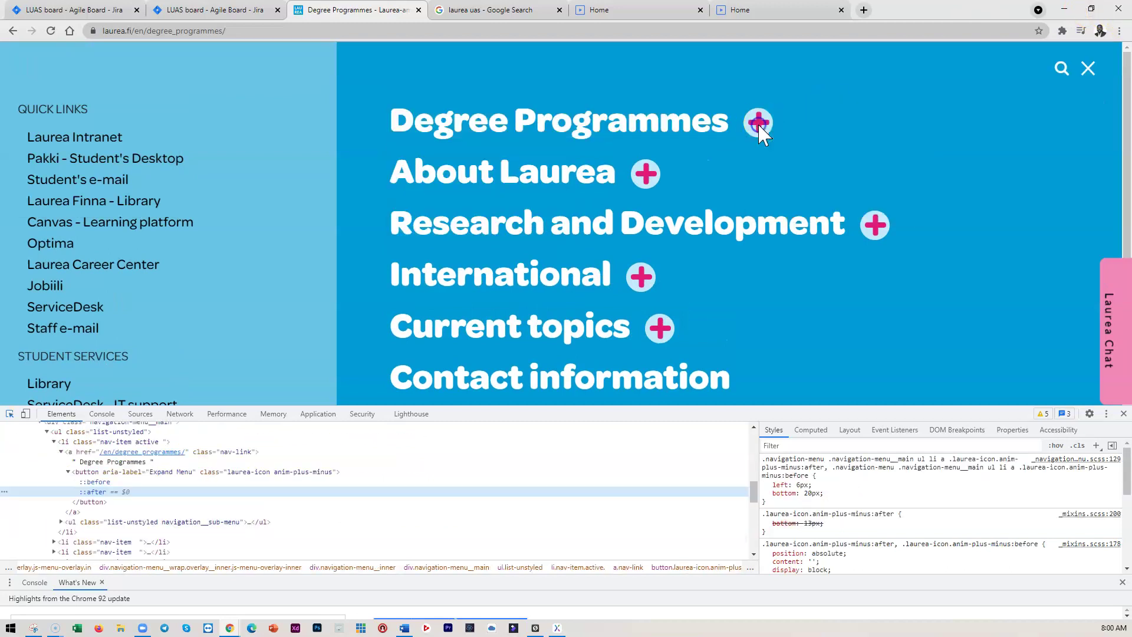
click(758, 125)
click(759, 127)
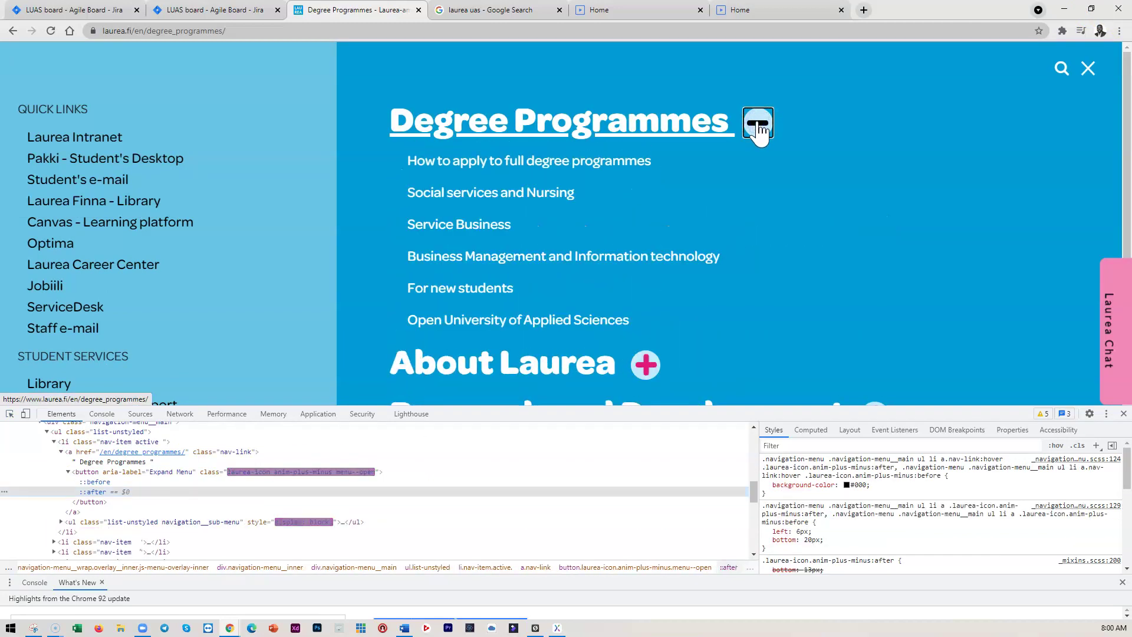
click(648, 176)
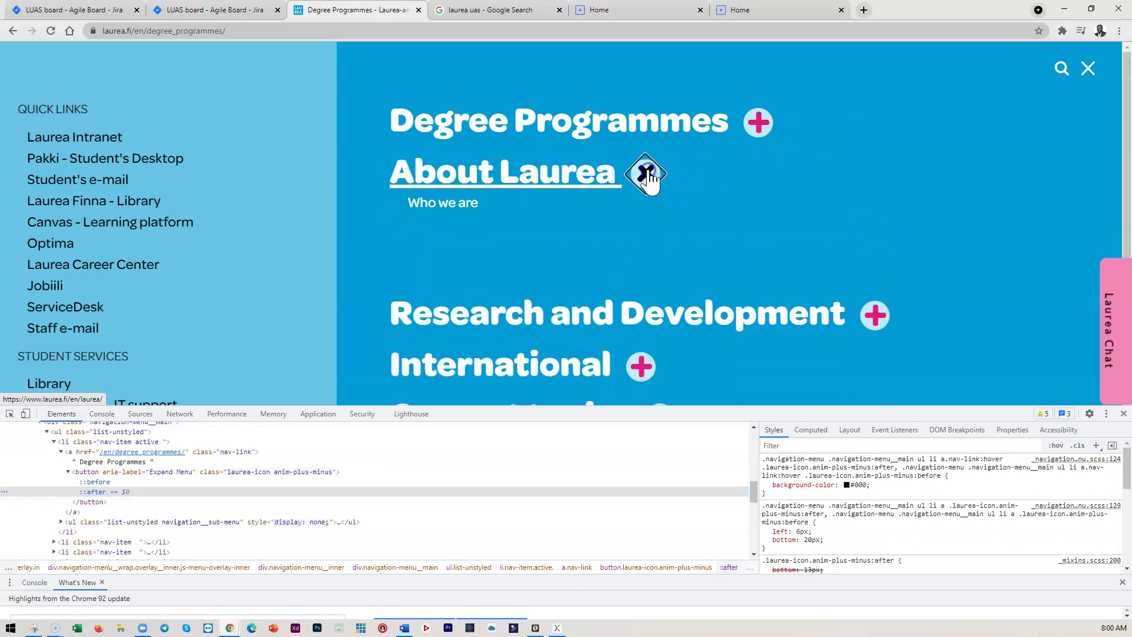
click(648, 176)
click(1100, 69)
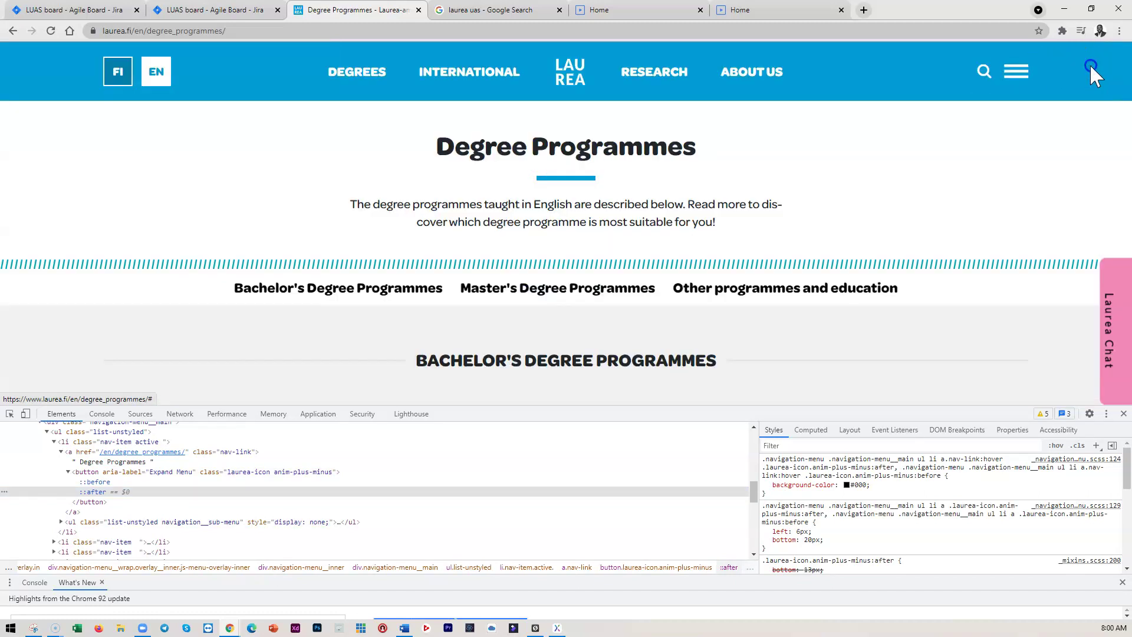
click(1122, 411)
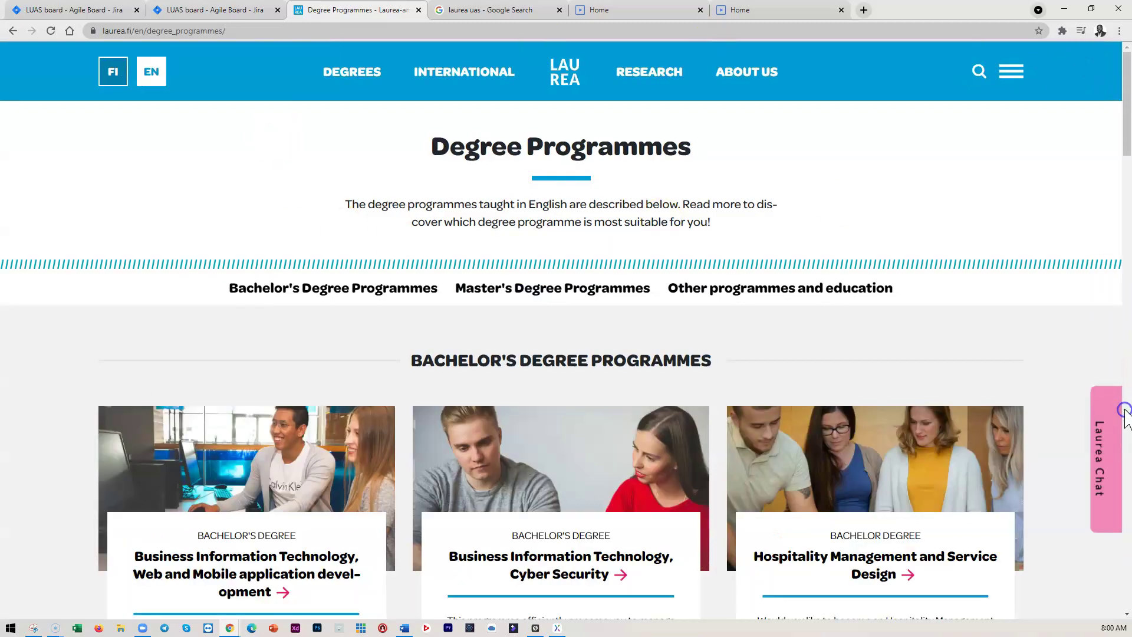
click(1064, 11)
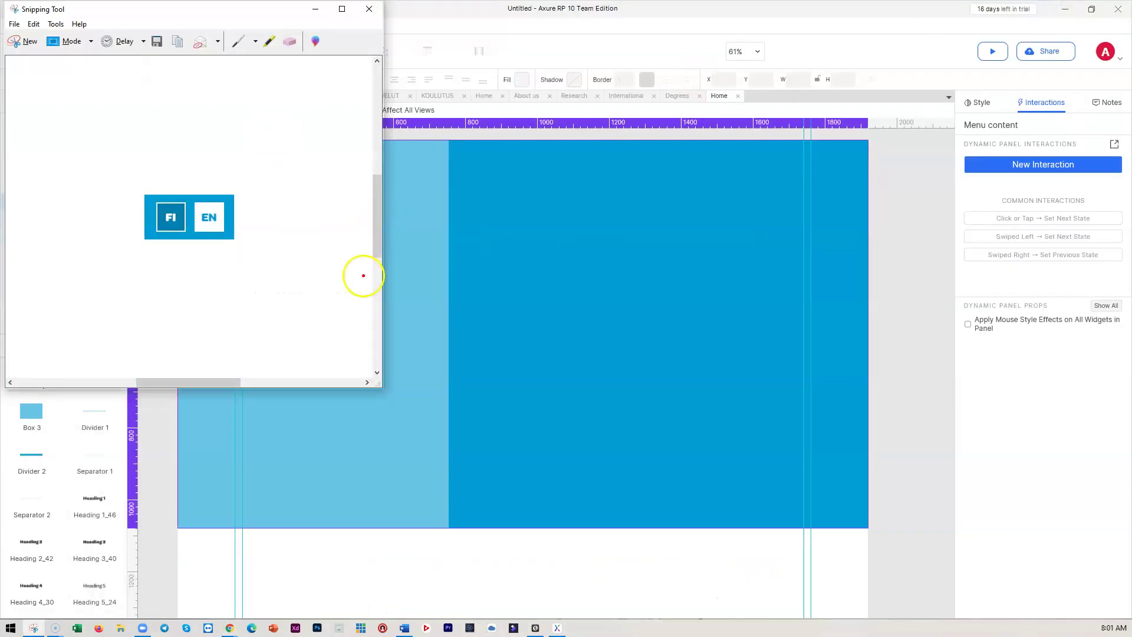
click(486, 259)
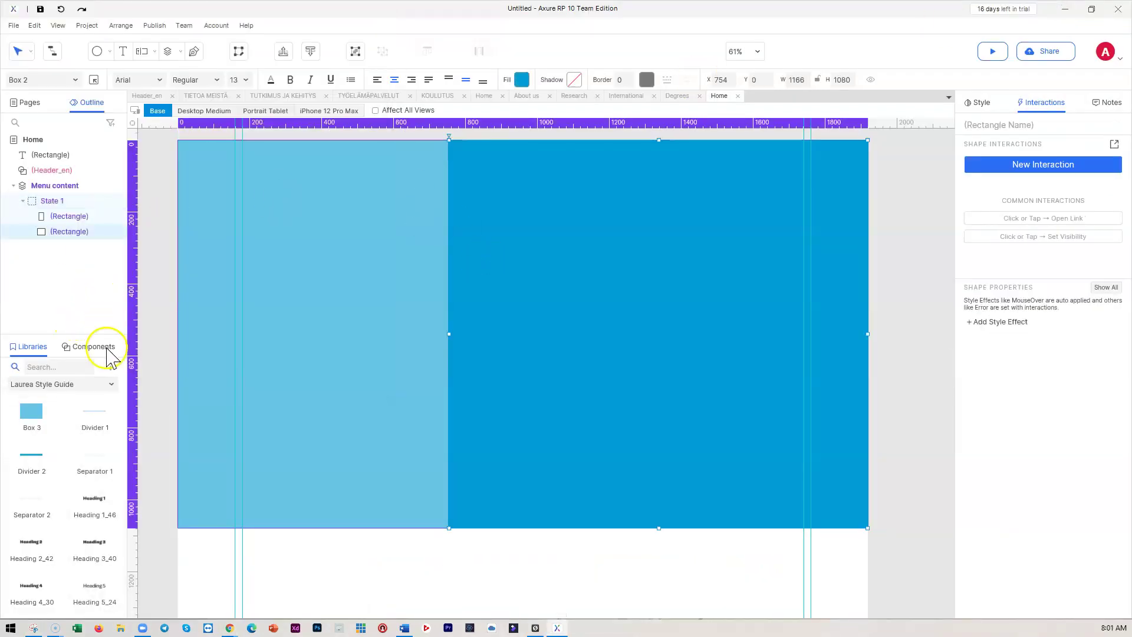
Place a Label 2_22 widget near the top of the light blue rectangle at X 75, Y 100, reading QUICK LINKS.
scroll(73, 498, down, 2)
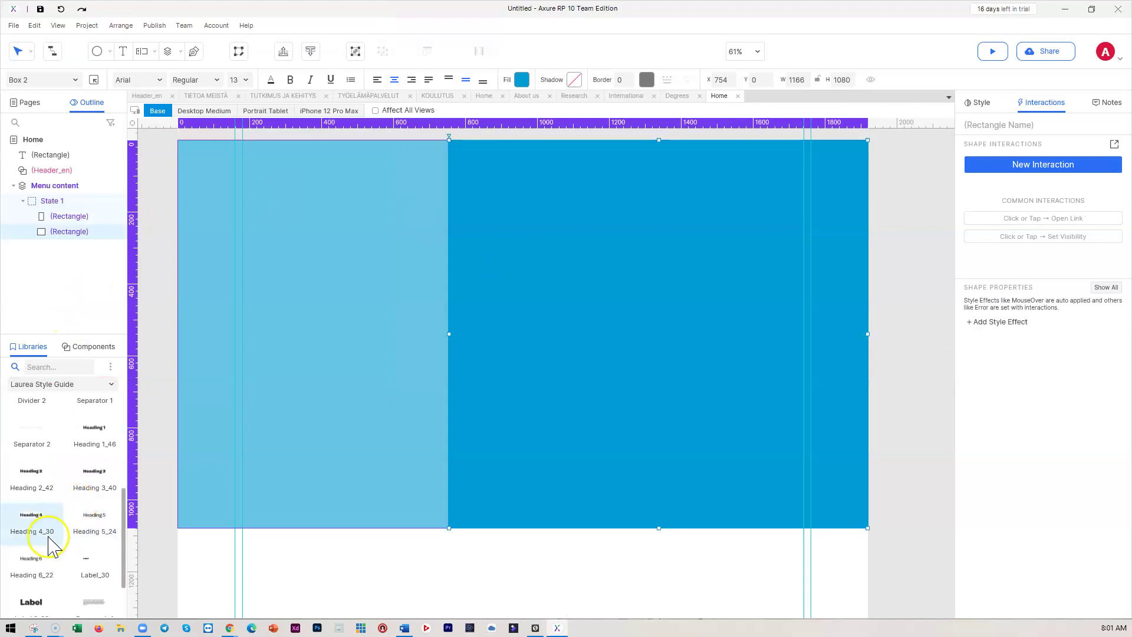
scroll(71, 569, down, 2)
drag(33, 545, 206, 179)
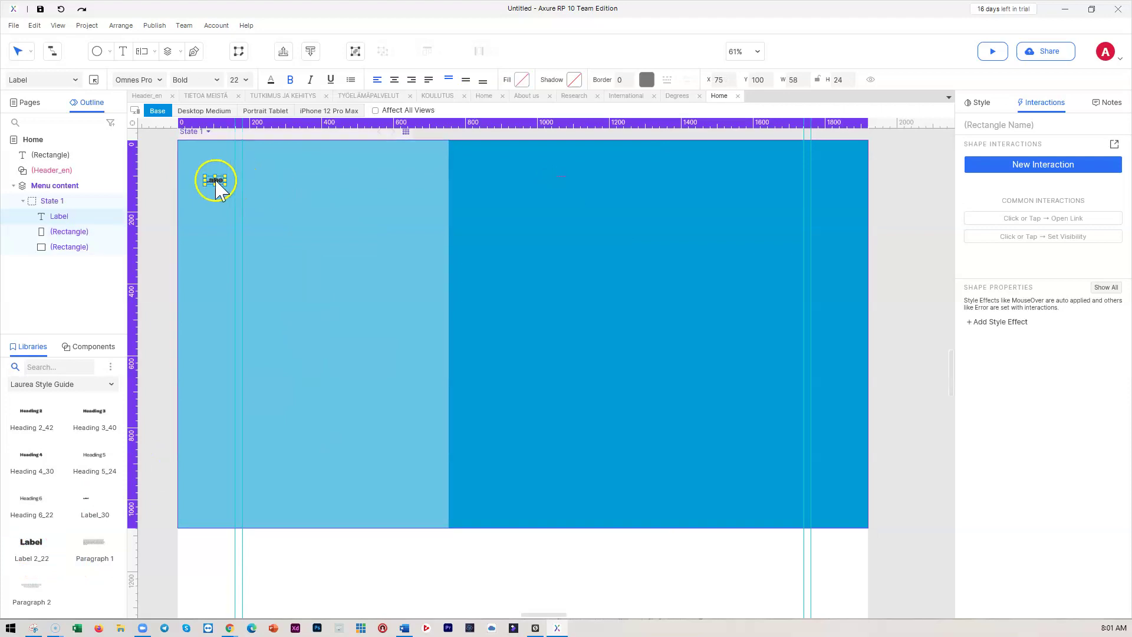
double_click(216, 180)
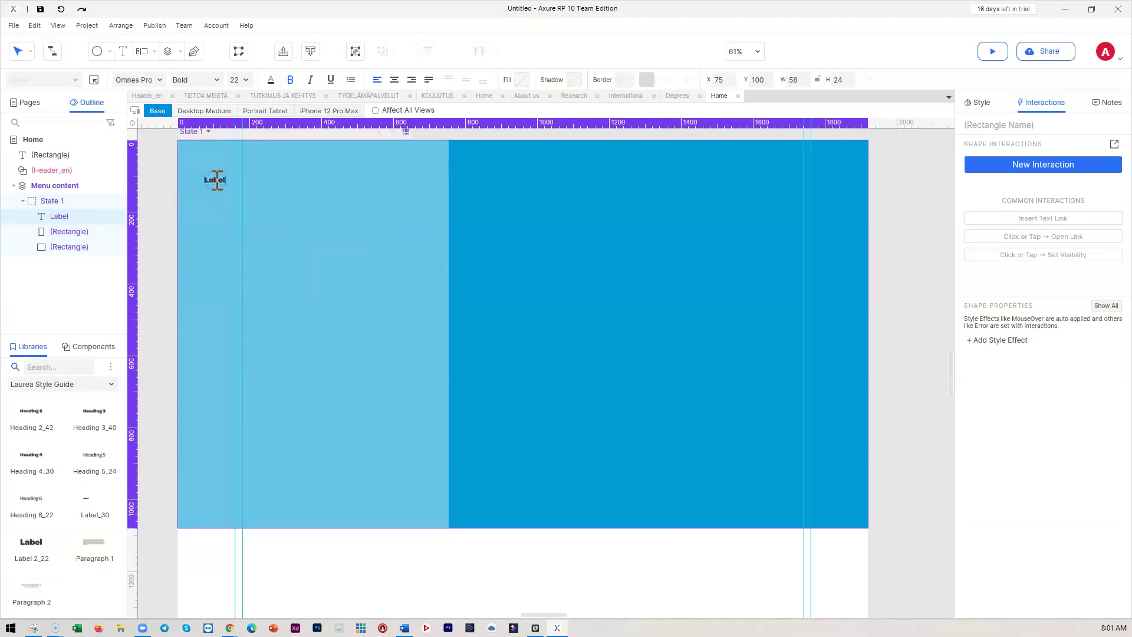
text(QUICK LINKS)
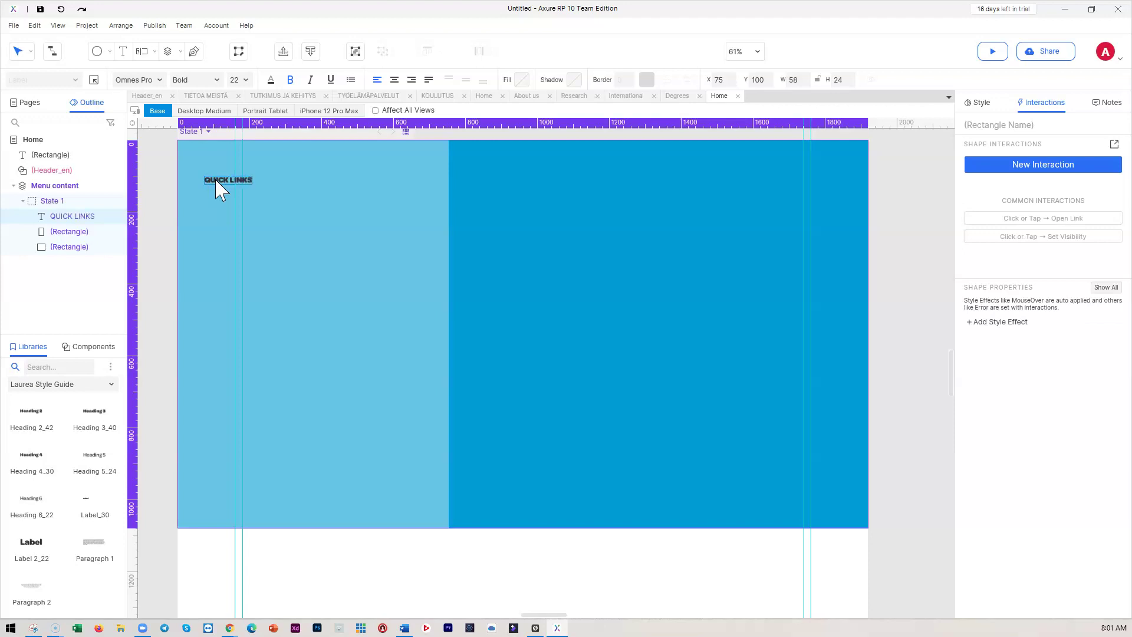
click(278, 225)
Set the font weight of the QUICK LINKS label to Regular.
click(227, 180)
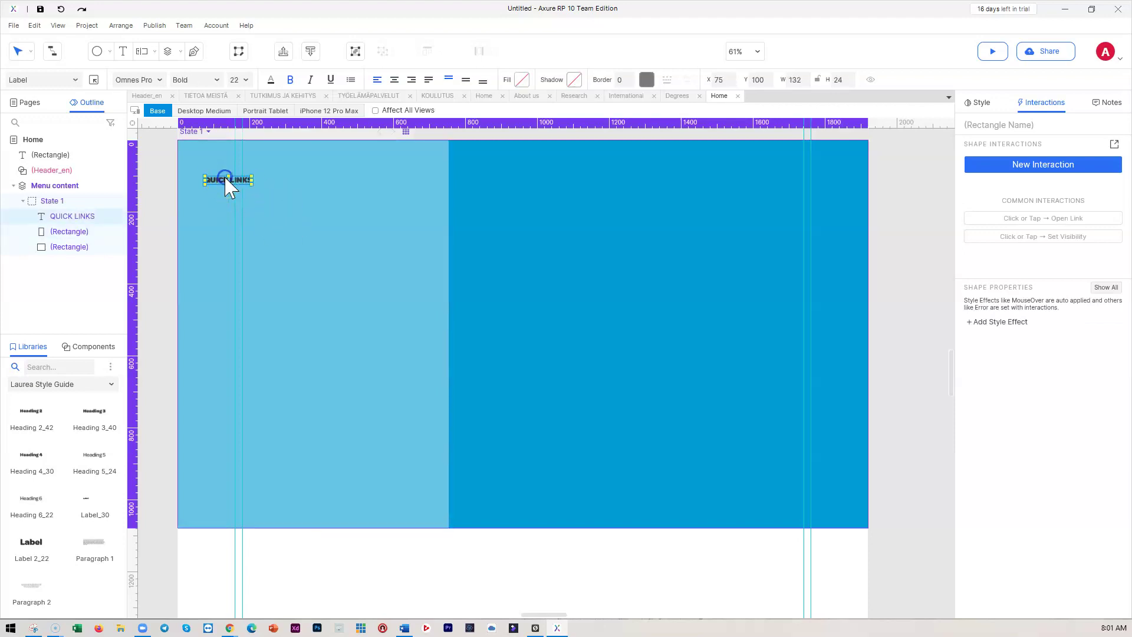
click(214, 81)
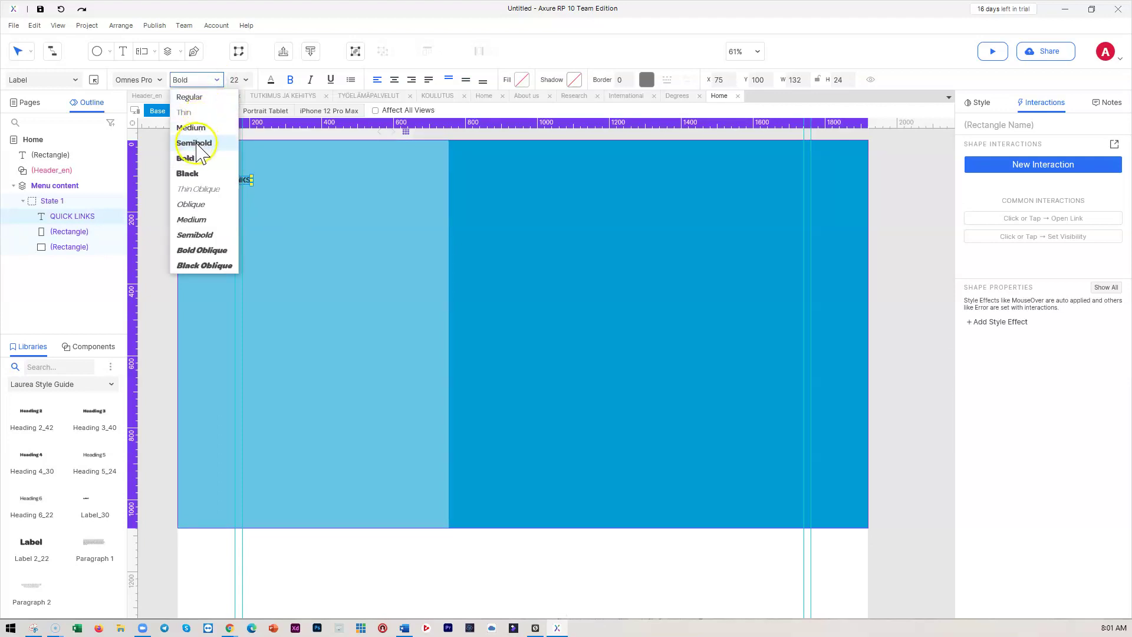
click(190, 97)
click(264, 186)
Duplicate the QUICK LINKS label straight down to Y 474 and change the copy's text to STUDENT SERVICES.
click(233, 182)
drag(233, 182, 231, 315)
double_click(230, 315)
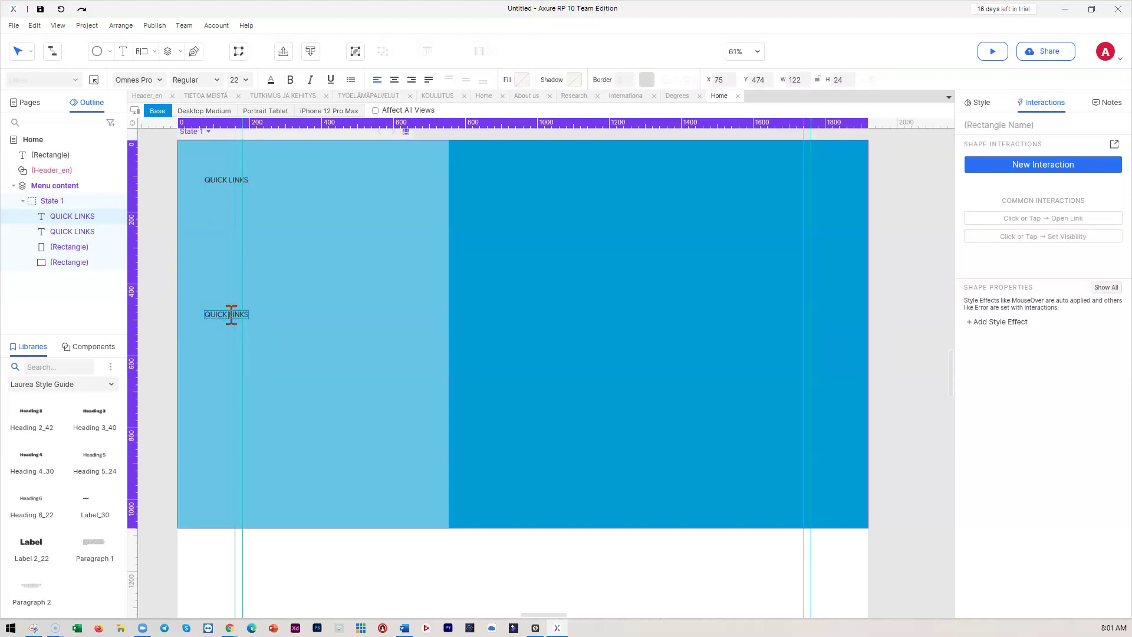
key(ctrl+a)
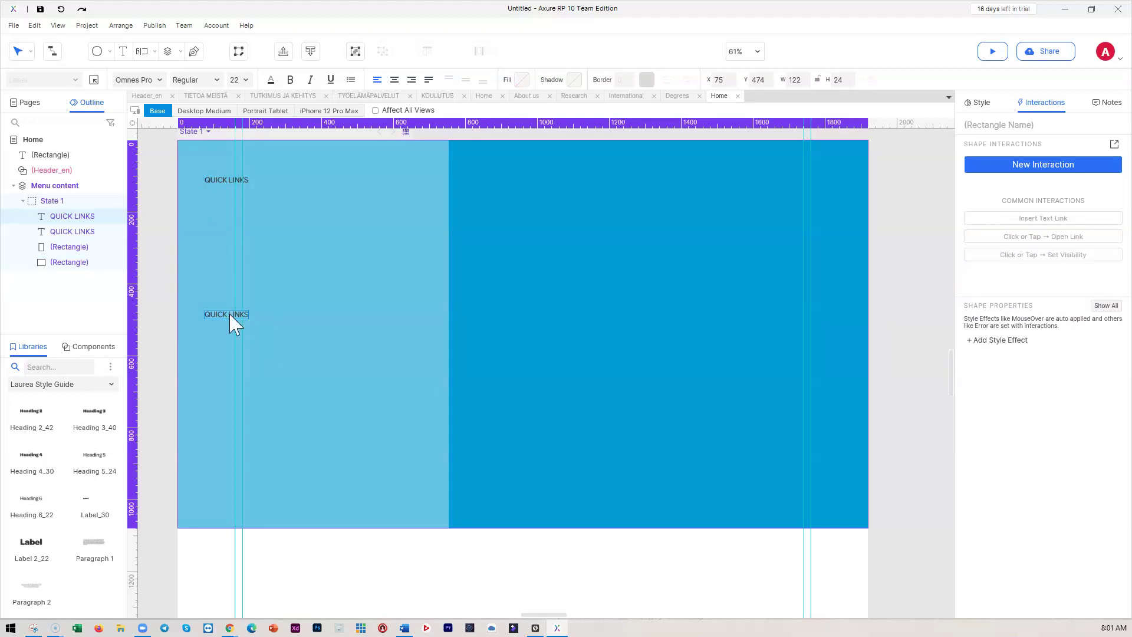
text(STUDENT SERVICES)
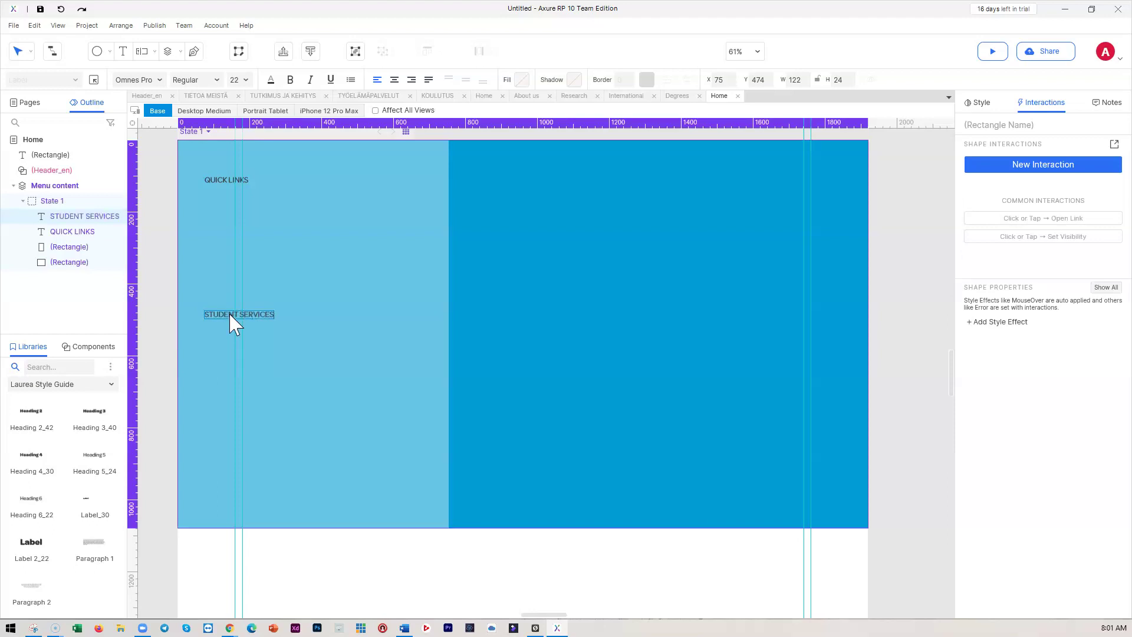
click(313, 344)
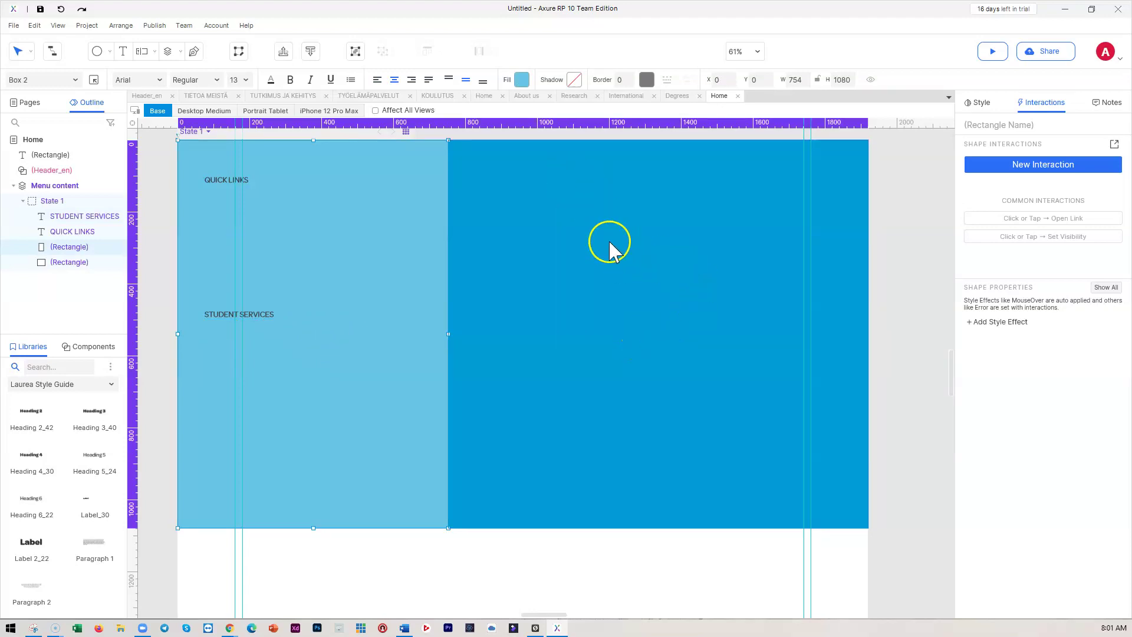
mouse_move(73, 273)
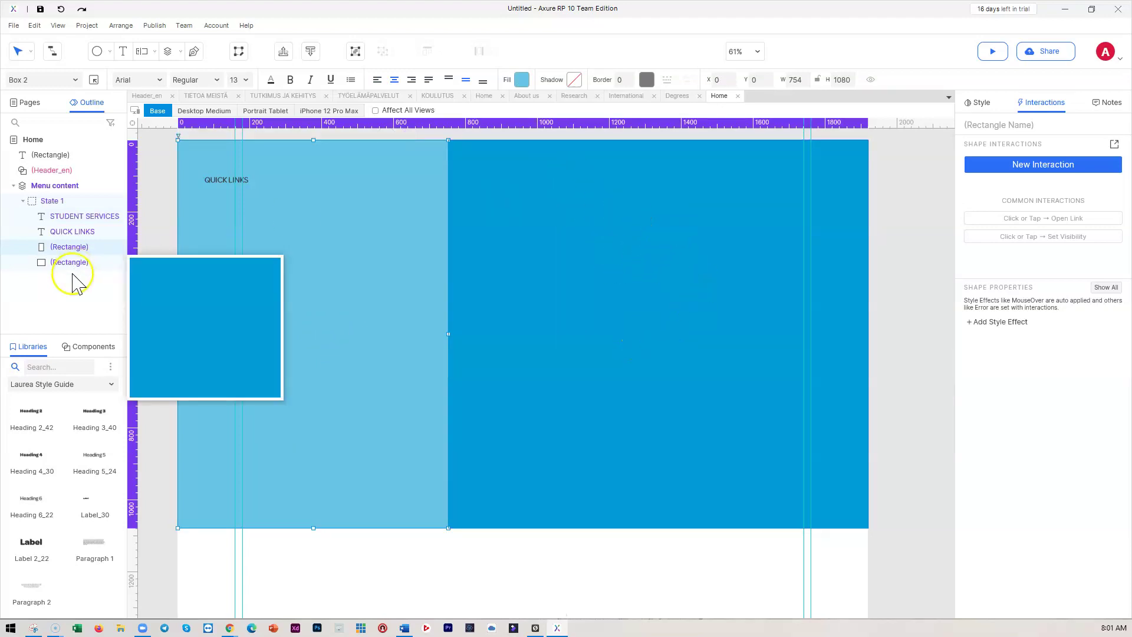
mouse_move(48, 174)
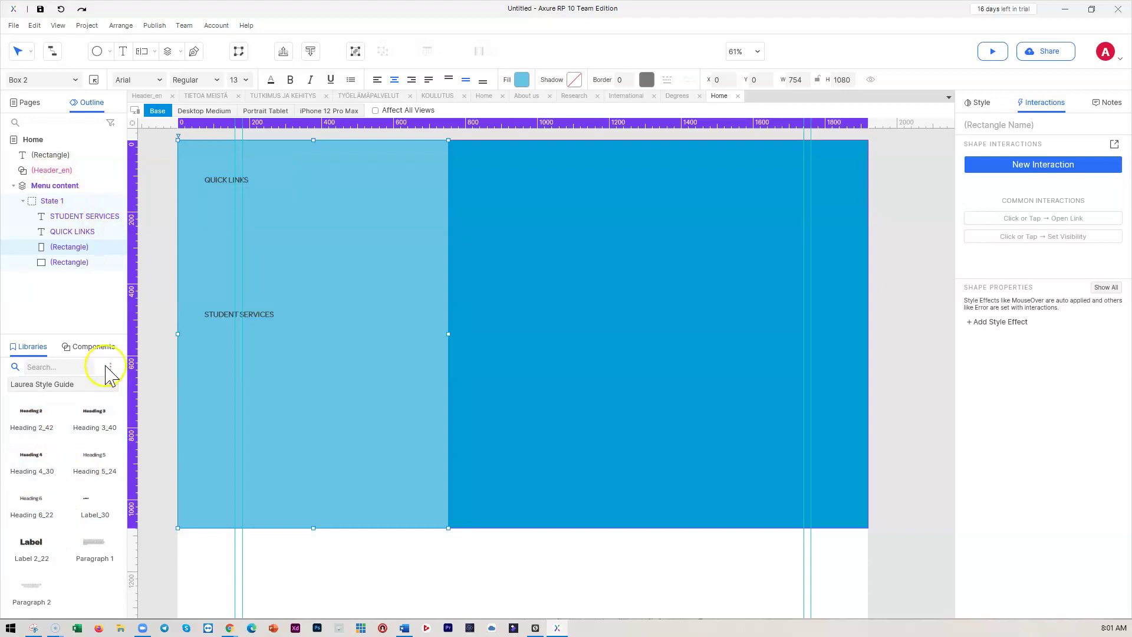
mouse_move(56, 627)
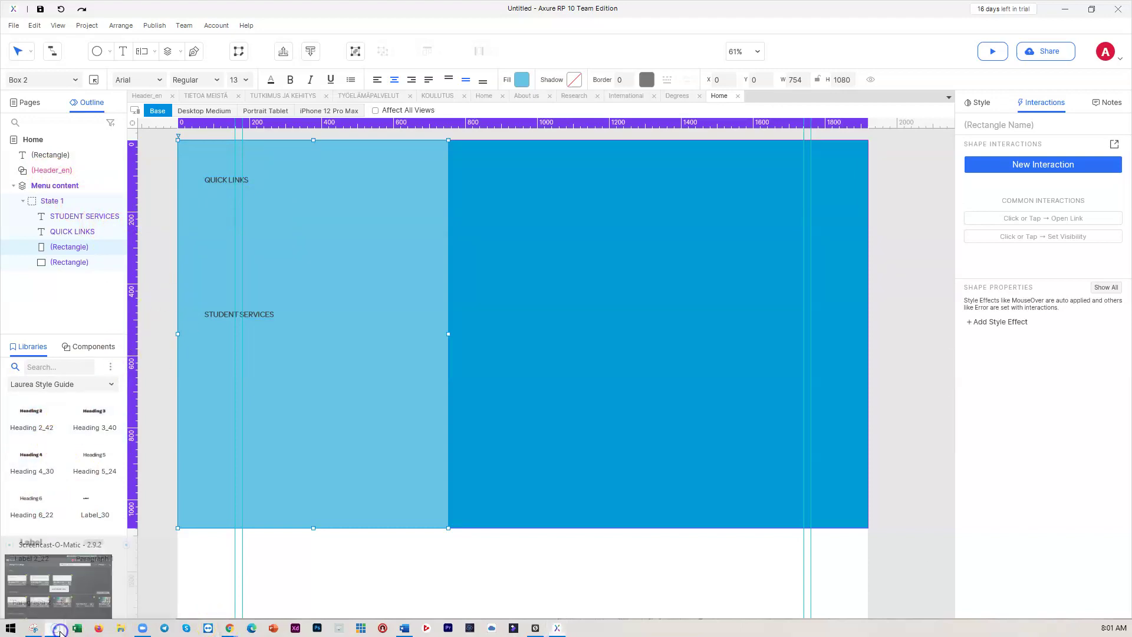
click(38, 586)
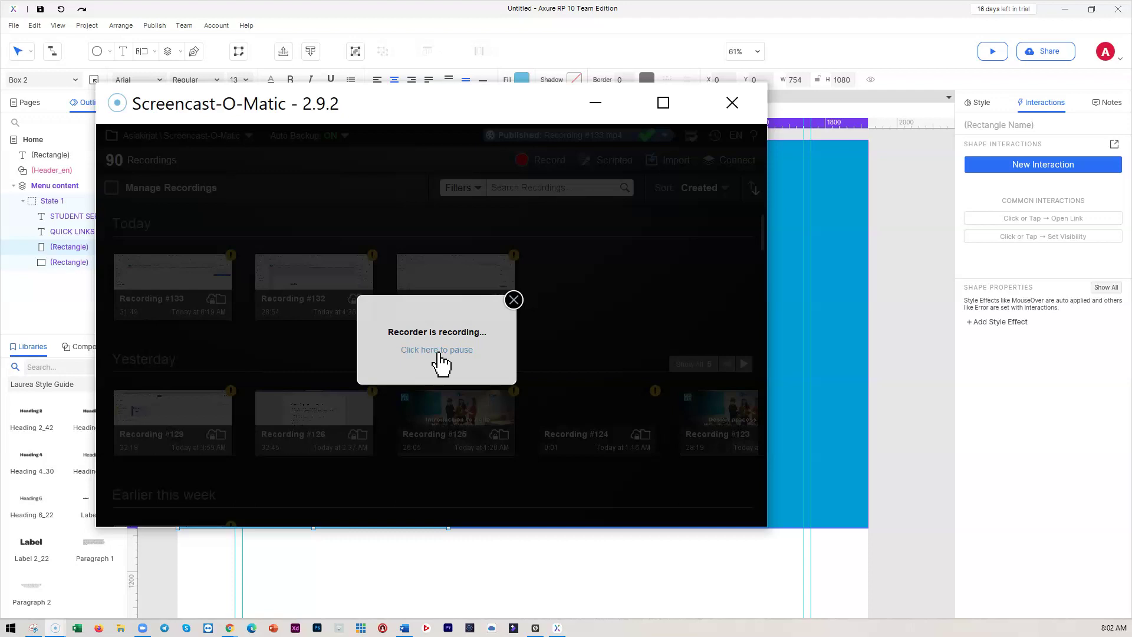
click(438, 349)
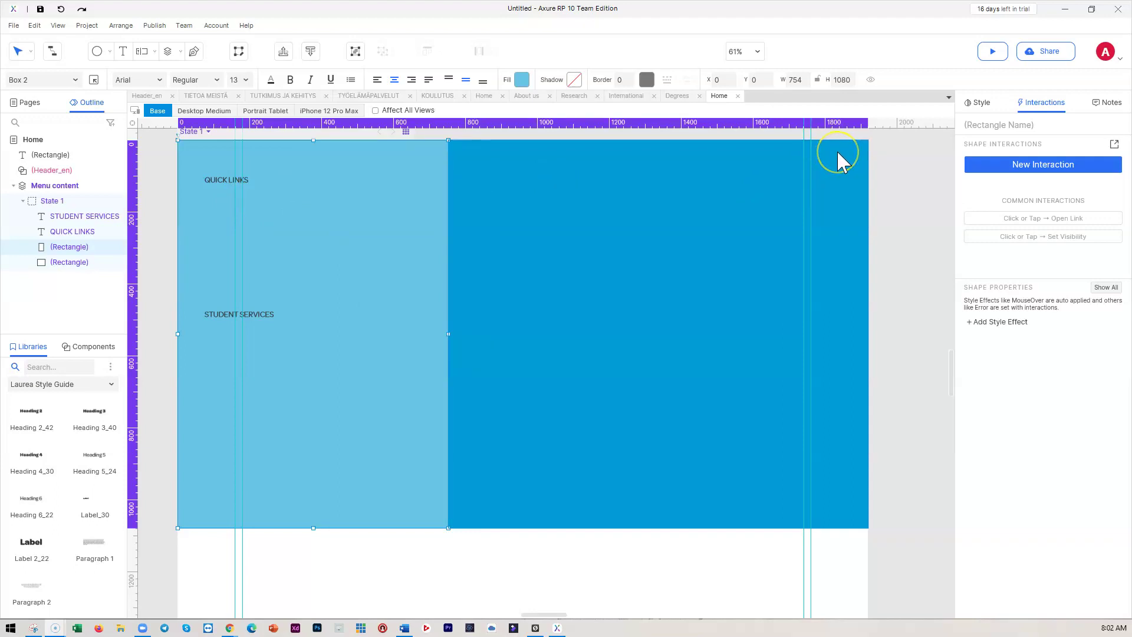
Find the Search icon across all libraries and place it near the dark blue rectangle's upper-right corner at X 1741, Y 31.
scroll(38, 463, up, 3)
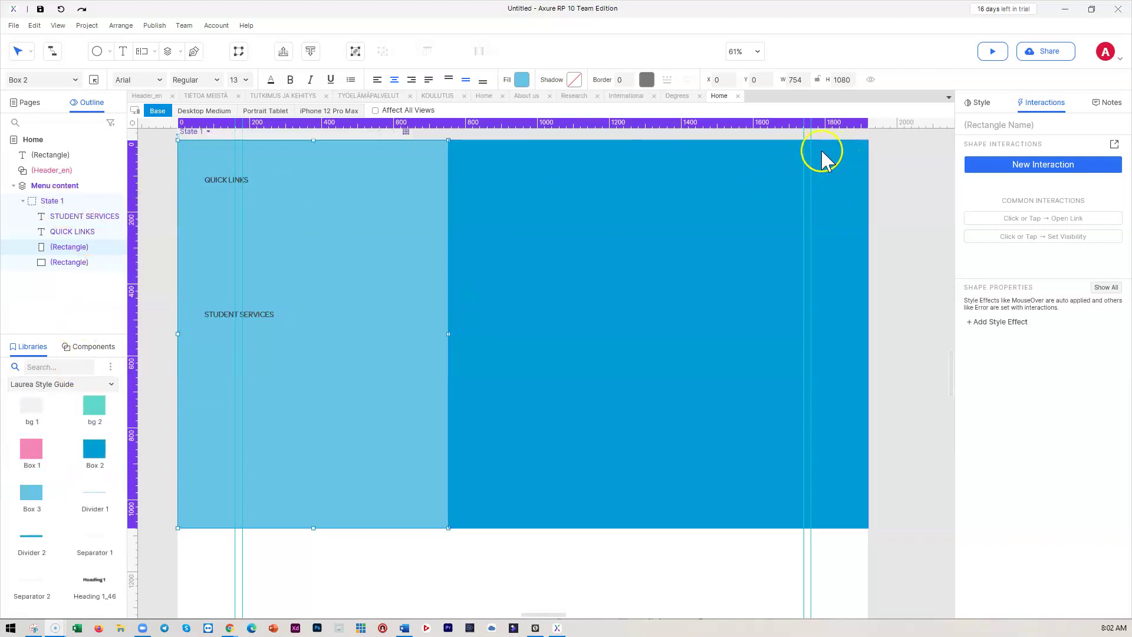
click(52, 366)
text(SERAC)
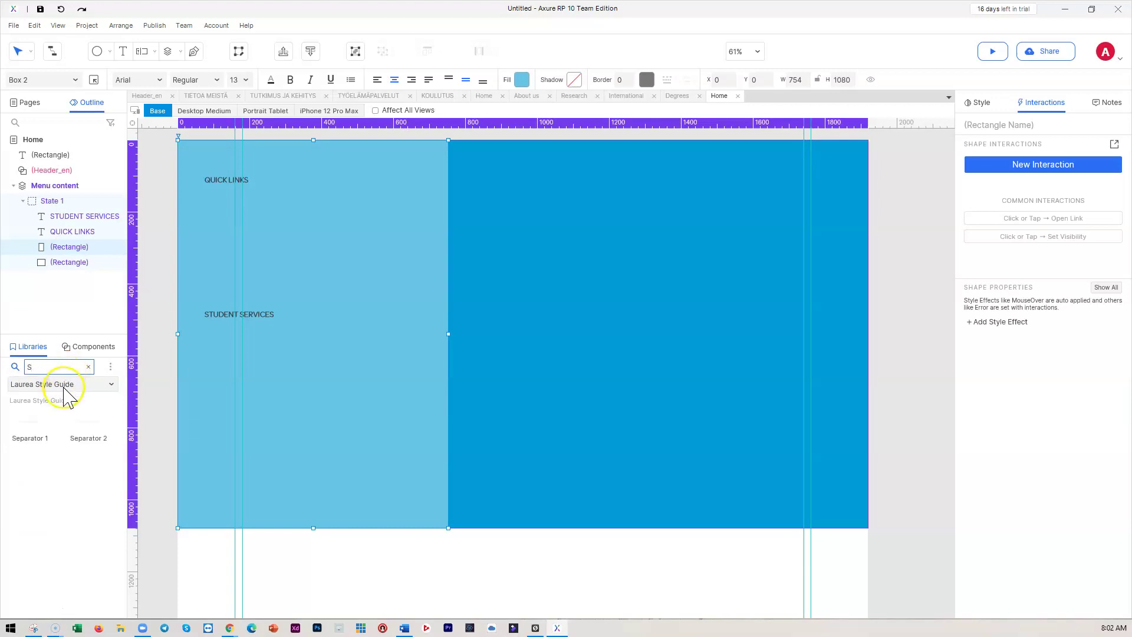
click(65, 388)
scroll(54, 448, up, 10)
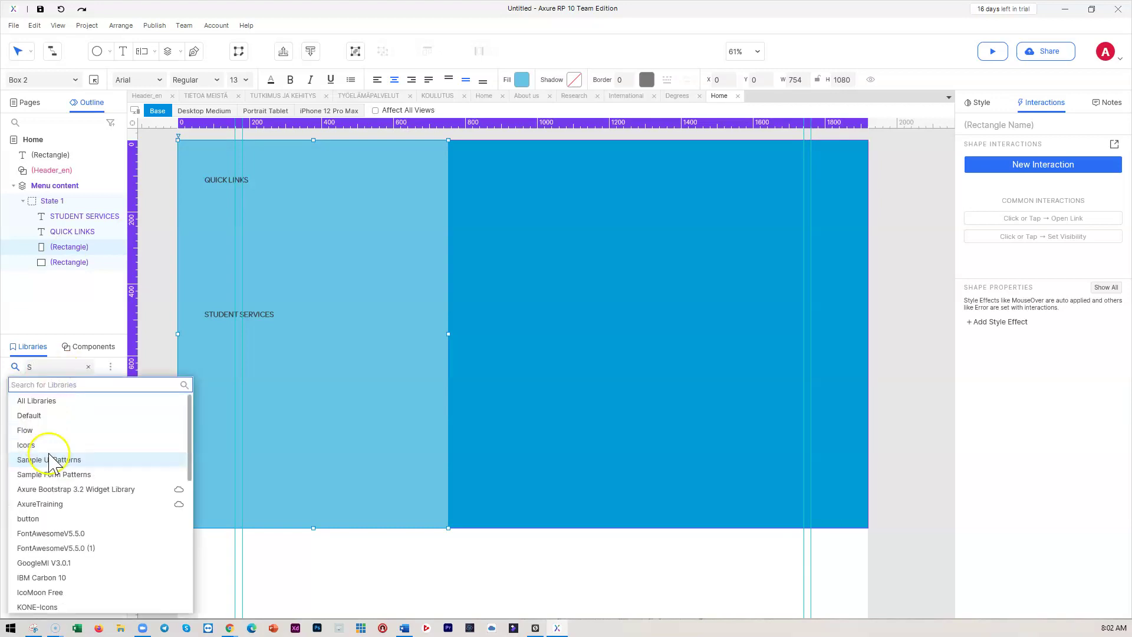
click(41, 401)
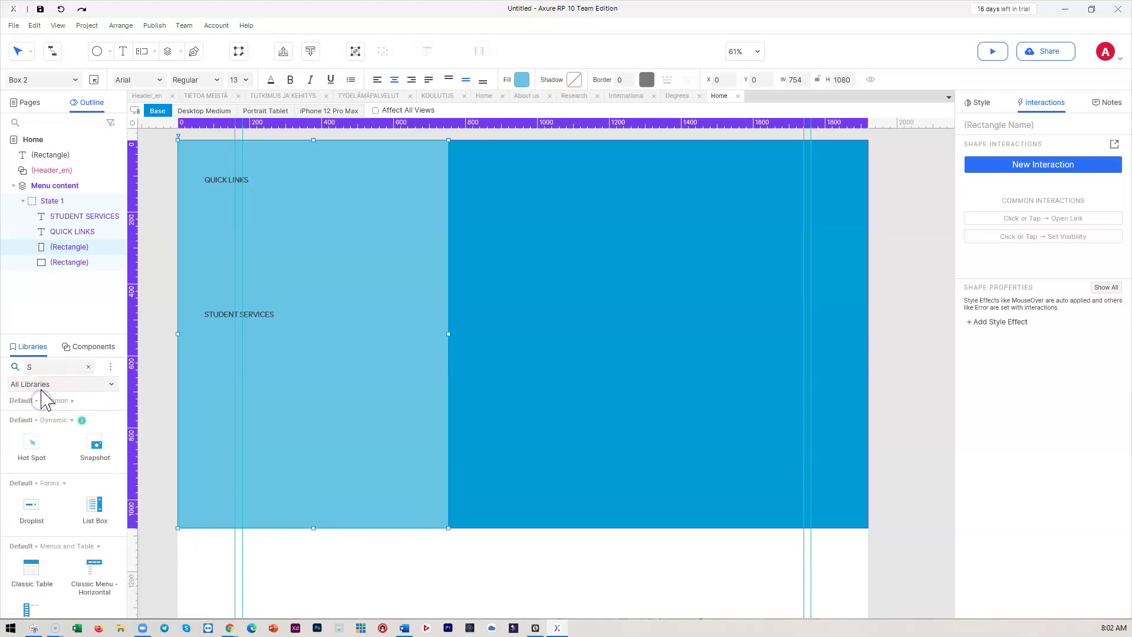
click(45, 366)
text(ear)
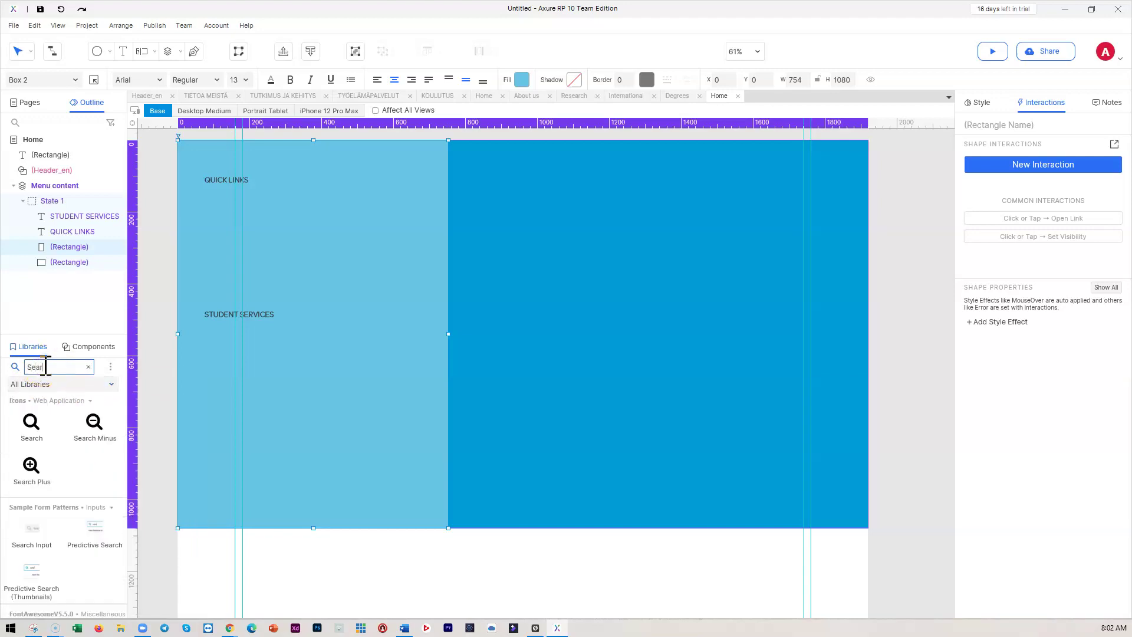
drag(32, 422, 803, 168)
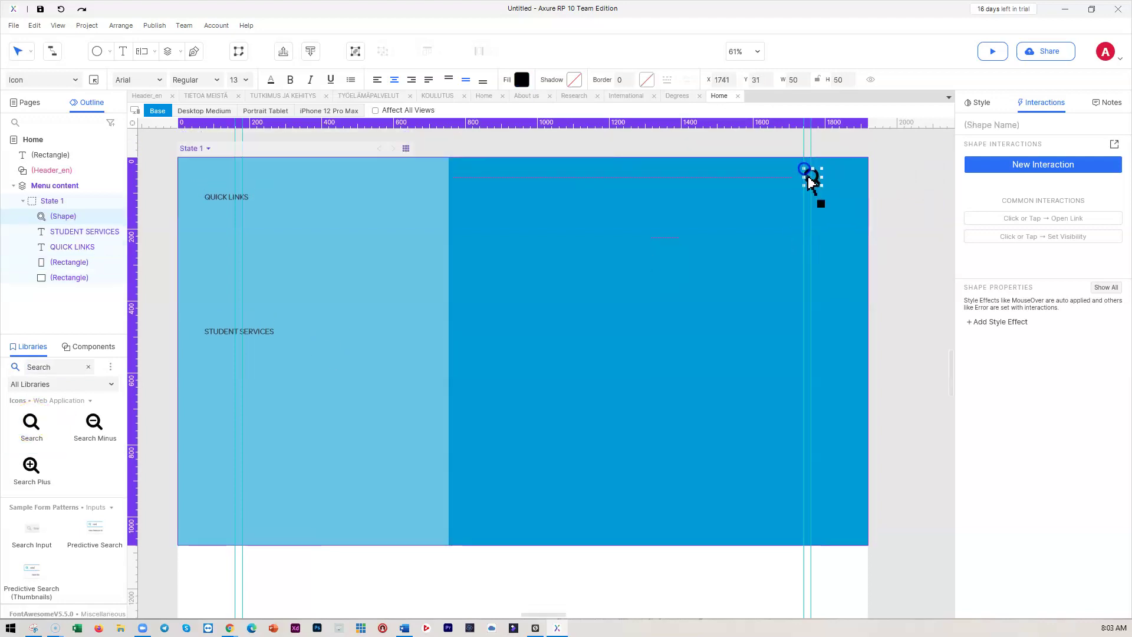
Fill the search icon with white #FFFFFF and set its width to 24 with the aspect ratio locked.
click(521, 80)
click(637, 173)
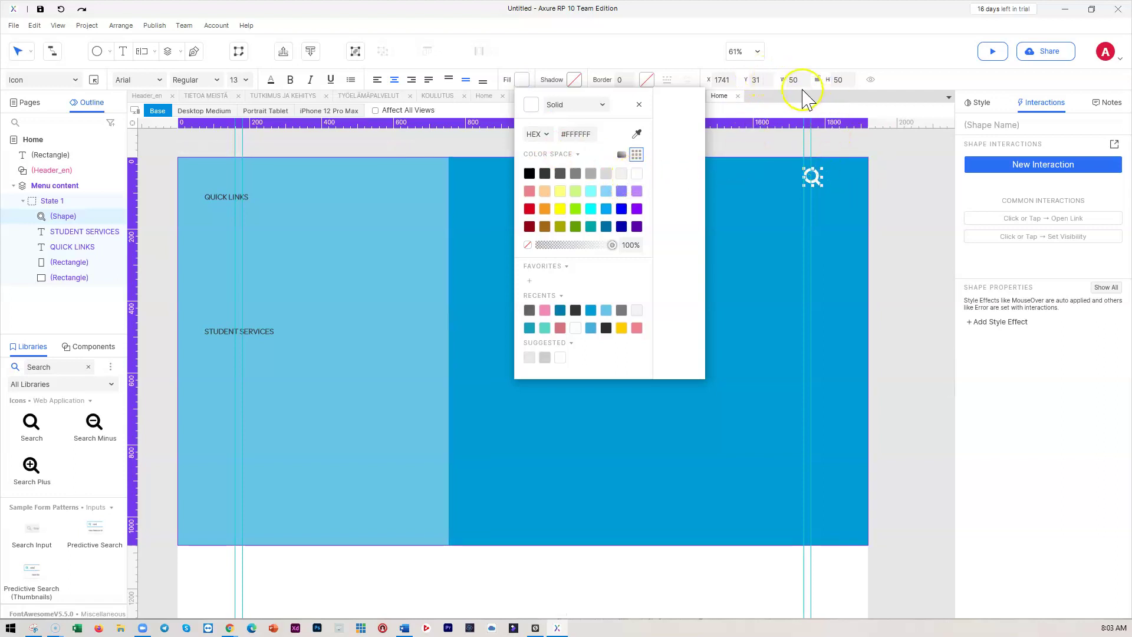
click(818, 80)
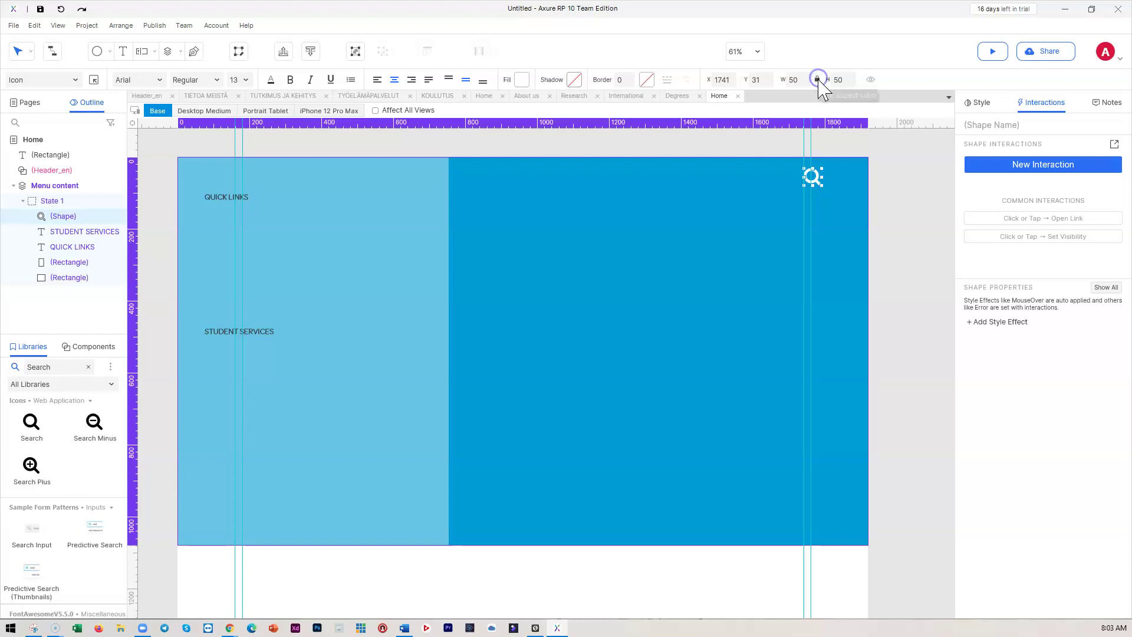
click(794, 80)
text(24)
click(806, 242)
click(809, 252)
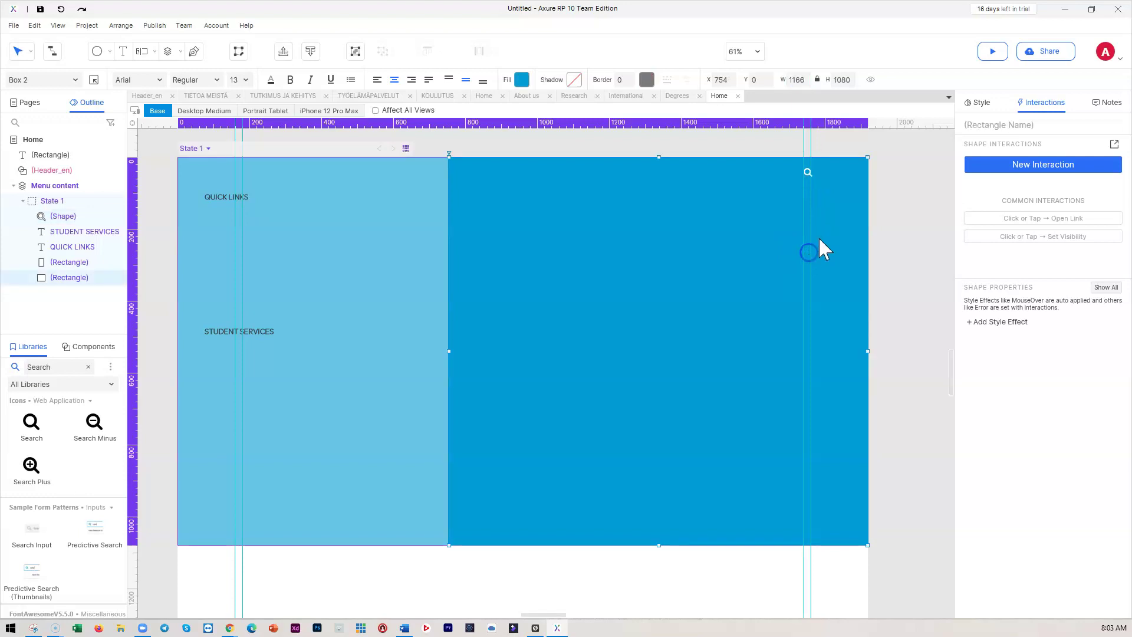
Enlarge the search icon in the Menu content panel to a width of 32.
click(808, 171)
click(801, 80)
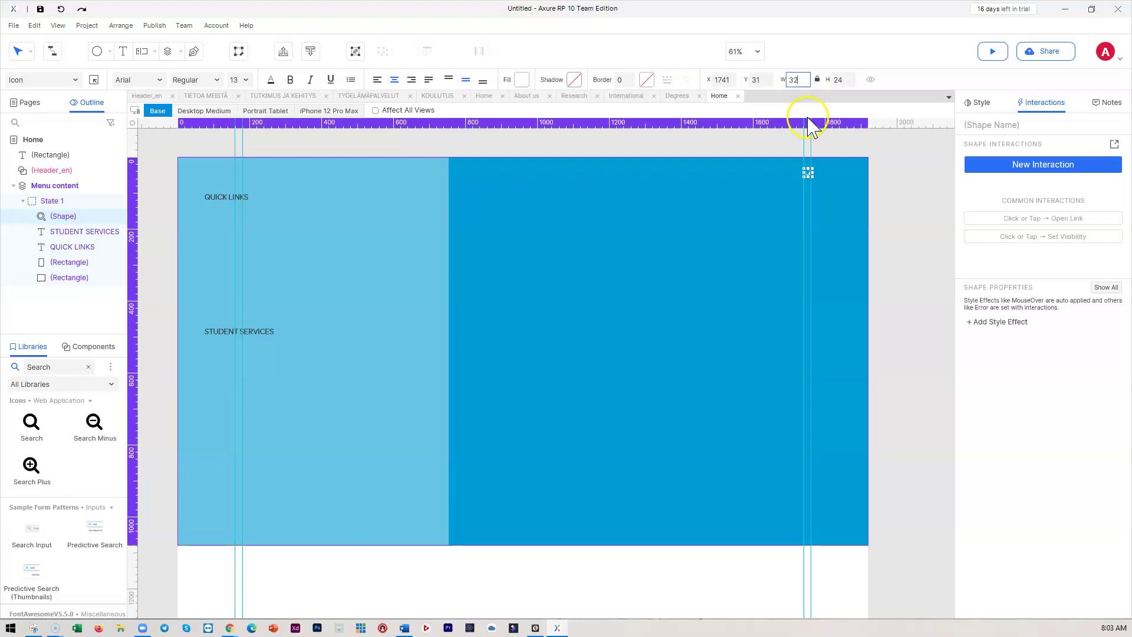
click(876, 251)
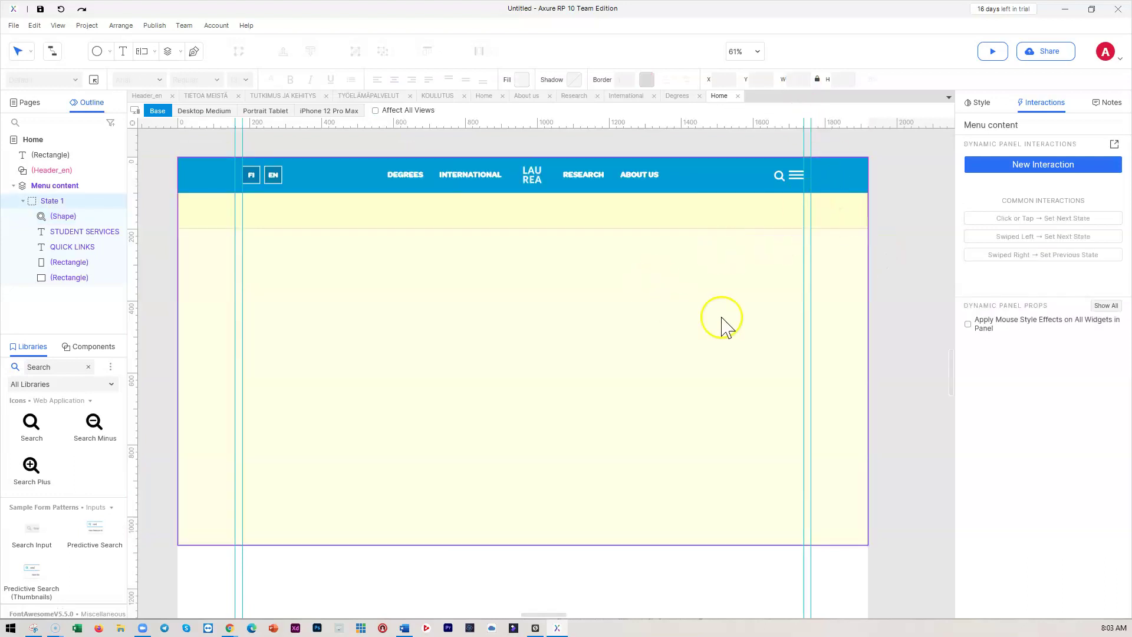
double_click(818, 377)
click(811, 178)
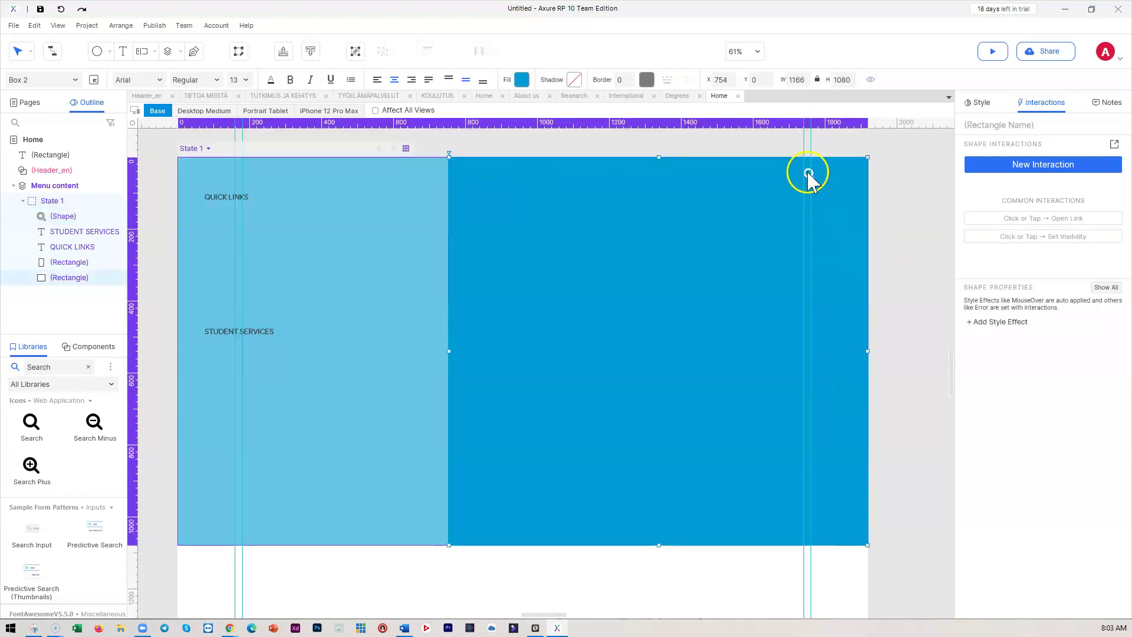
click(809, 174)
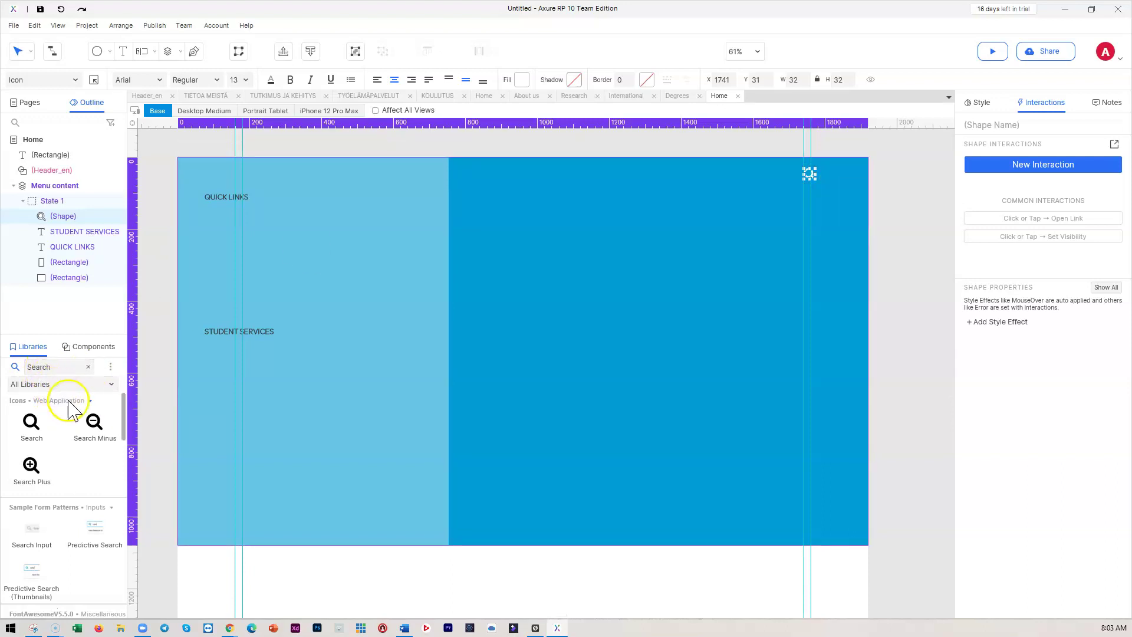
Copy a single line of the close icon from the SEARCH POP-UP in Header_en and return to the Home page outline.
click(88, 347)
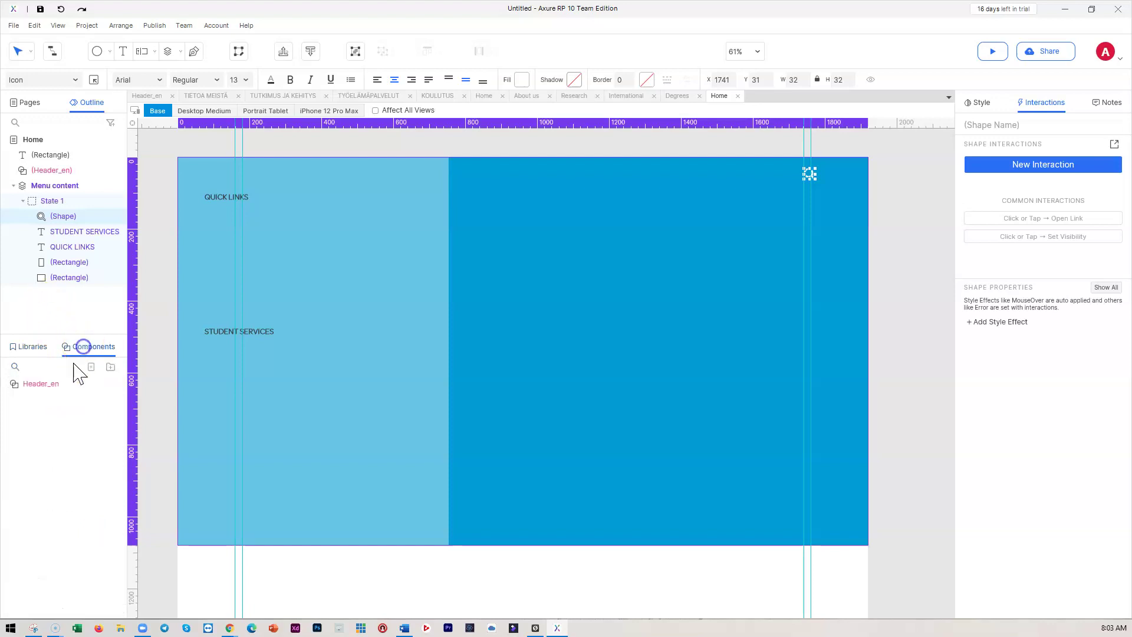
double_click(44, 385)
double_click(636, 301)
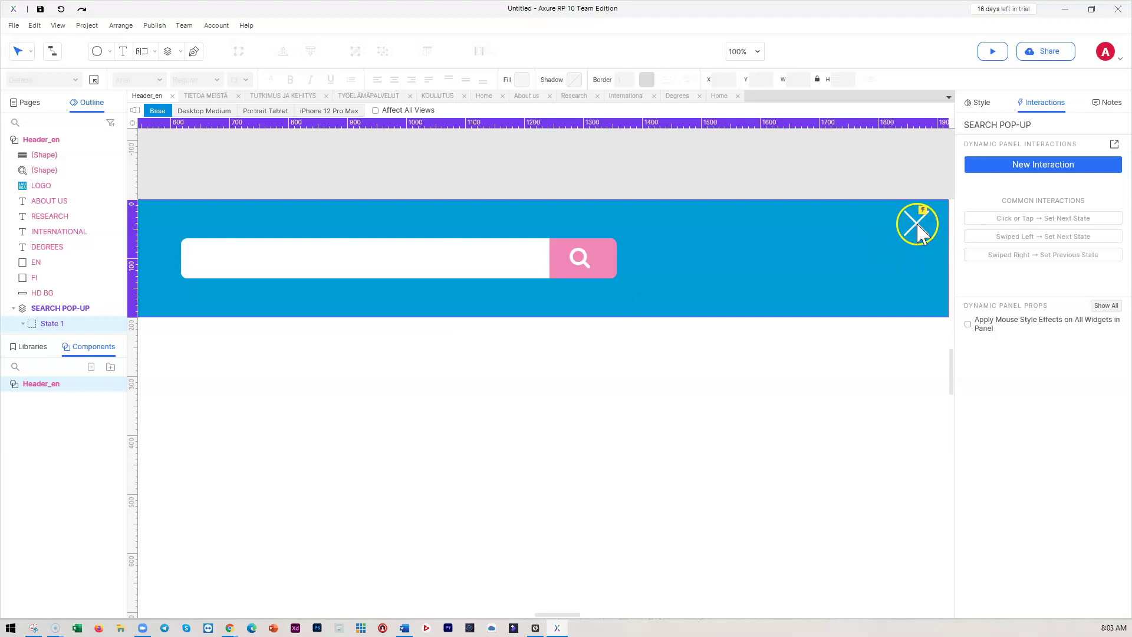
click(921, 233)
drag(83, 326, 56, 177)
click(40, 101)
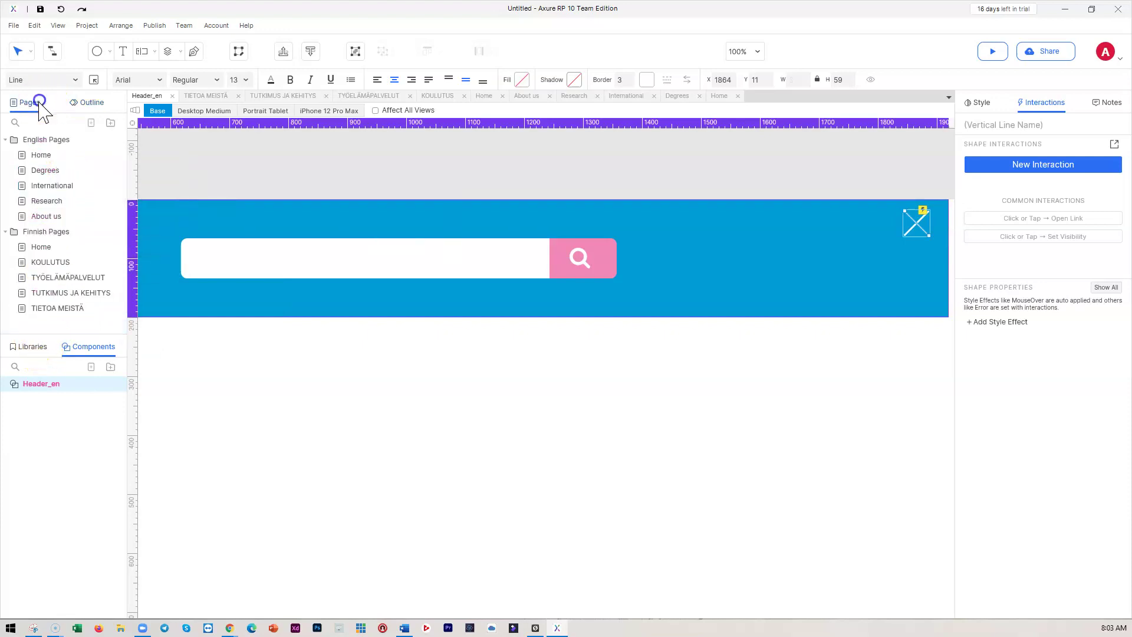
click(40, 154)
click(91, 104)
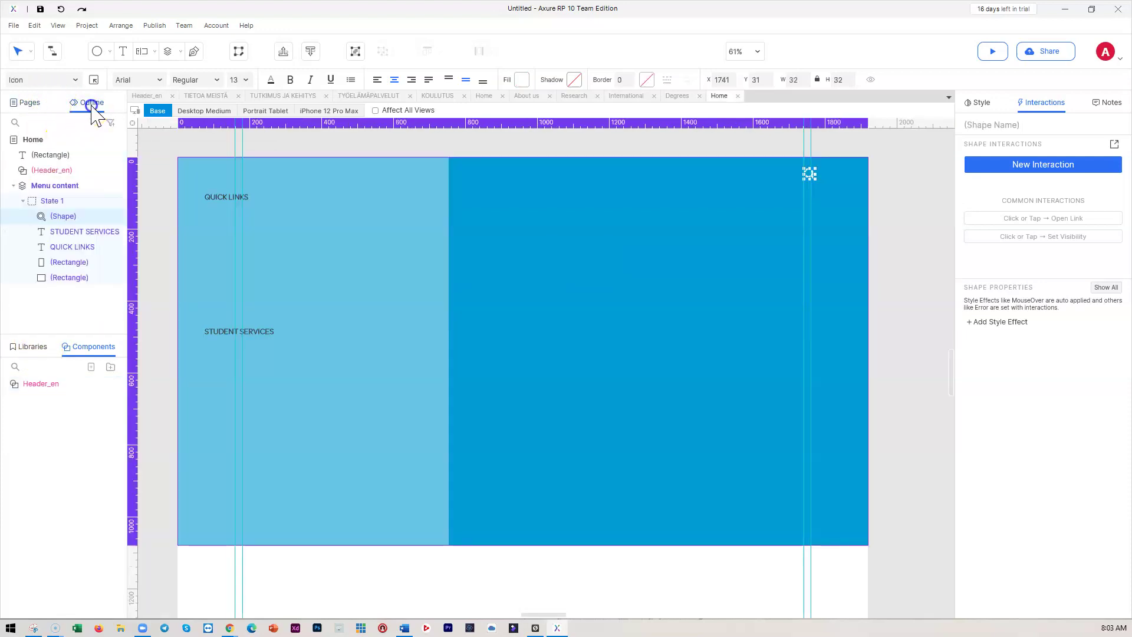
Try pasting the copied line into State 1 of Menu content, and undo the pastes along with the search icon's resize.
click(52, 203)
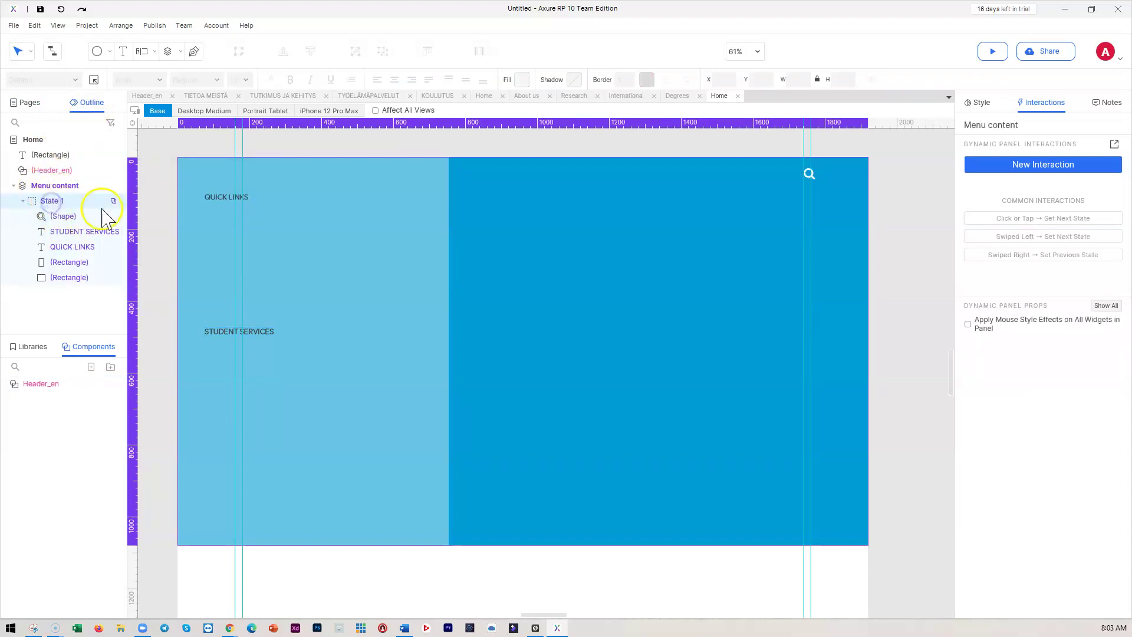
key(ctrl+v)
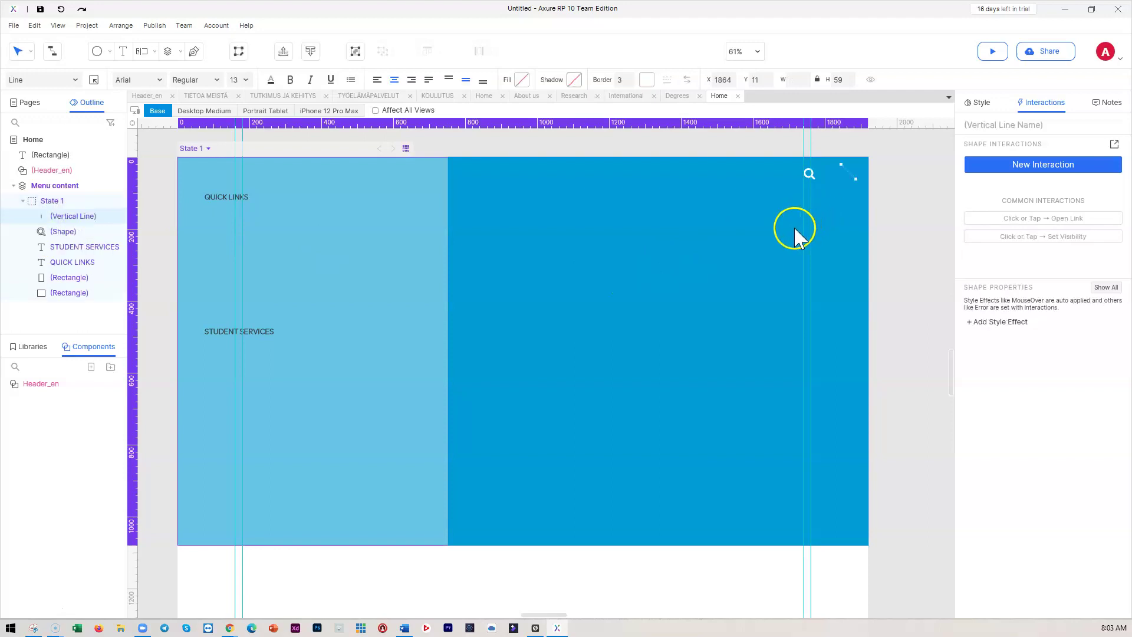
key(ctrl+v)
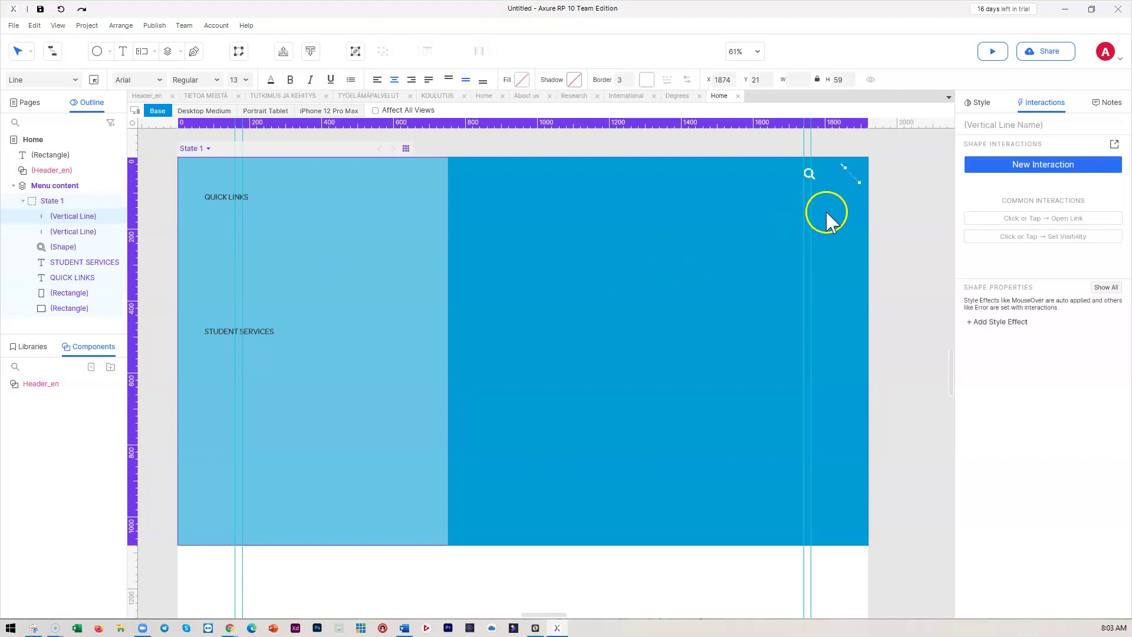
key(ctrl+z)
key(ctrl+z)
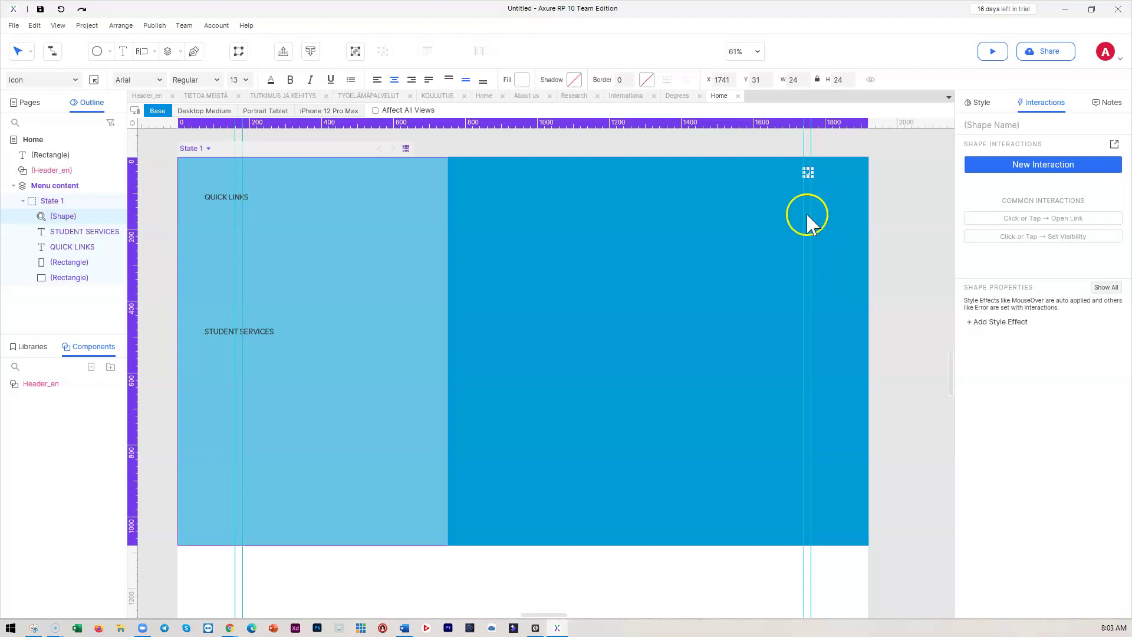
Set the search icon's width to 32 with its proportions kept, and leave the Menu content panel.
click(675, 271)
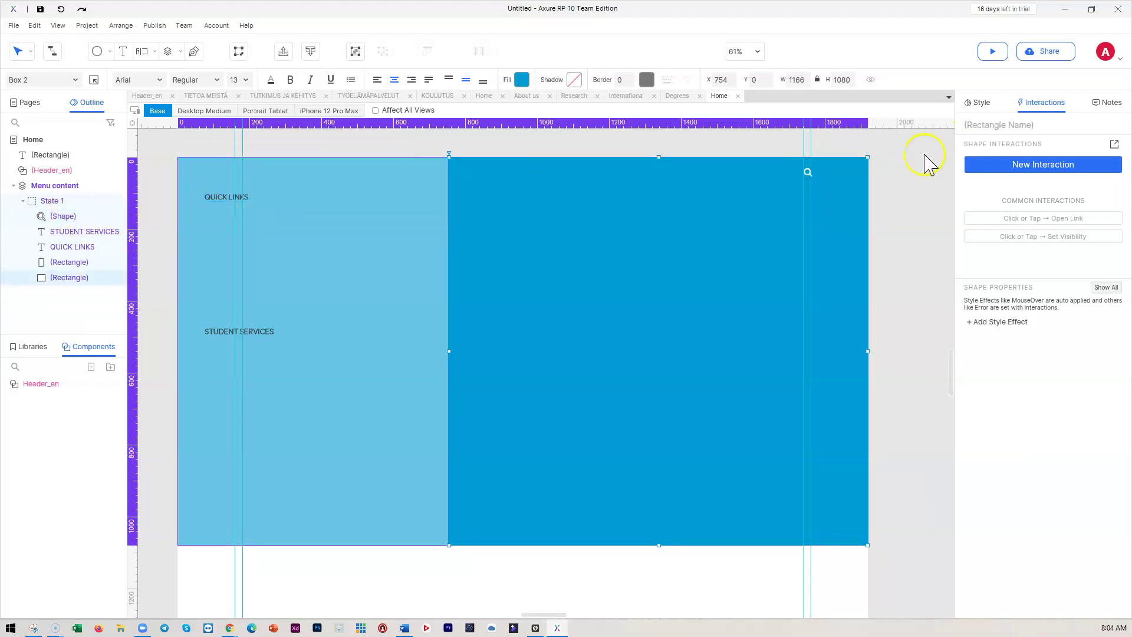
click(806, 171)
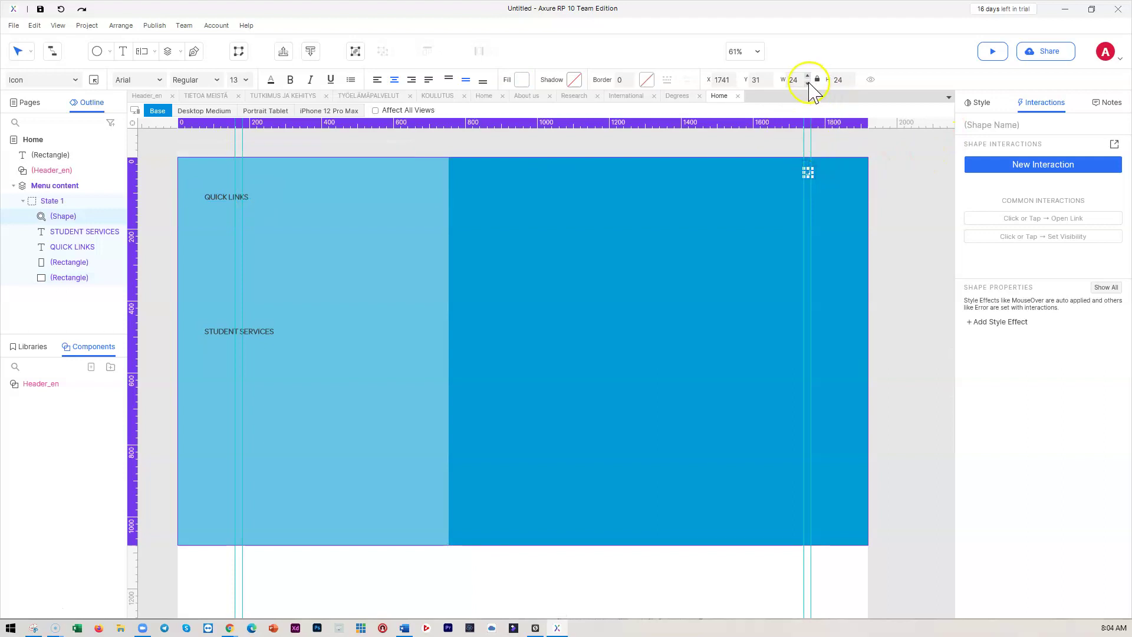
text(32)
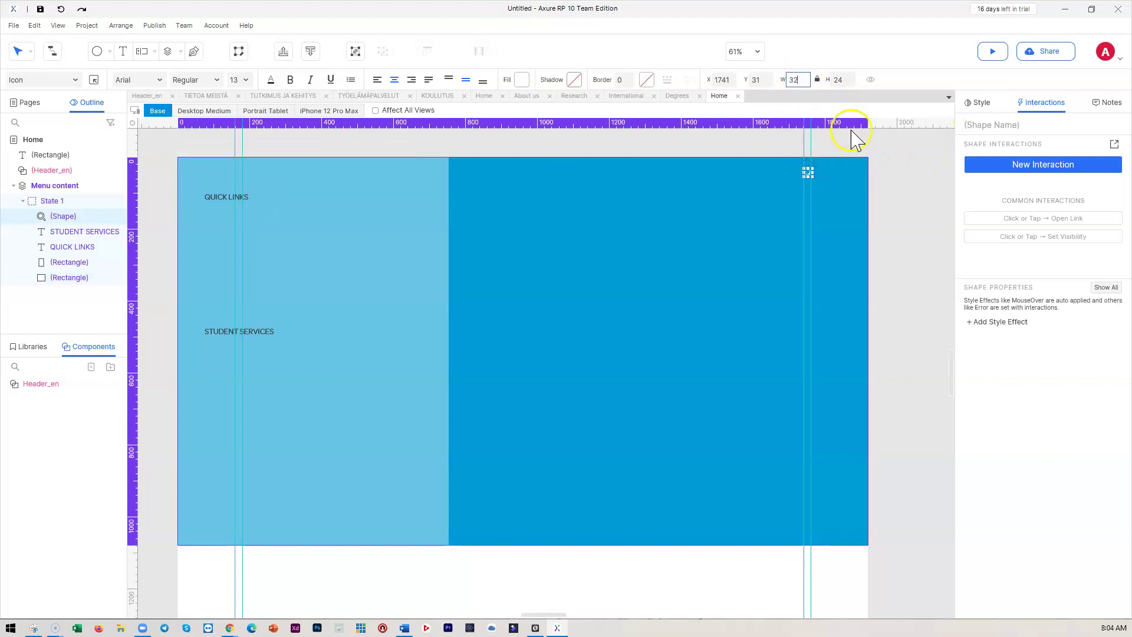
click(898, 190)
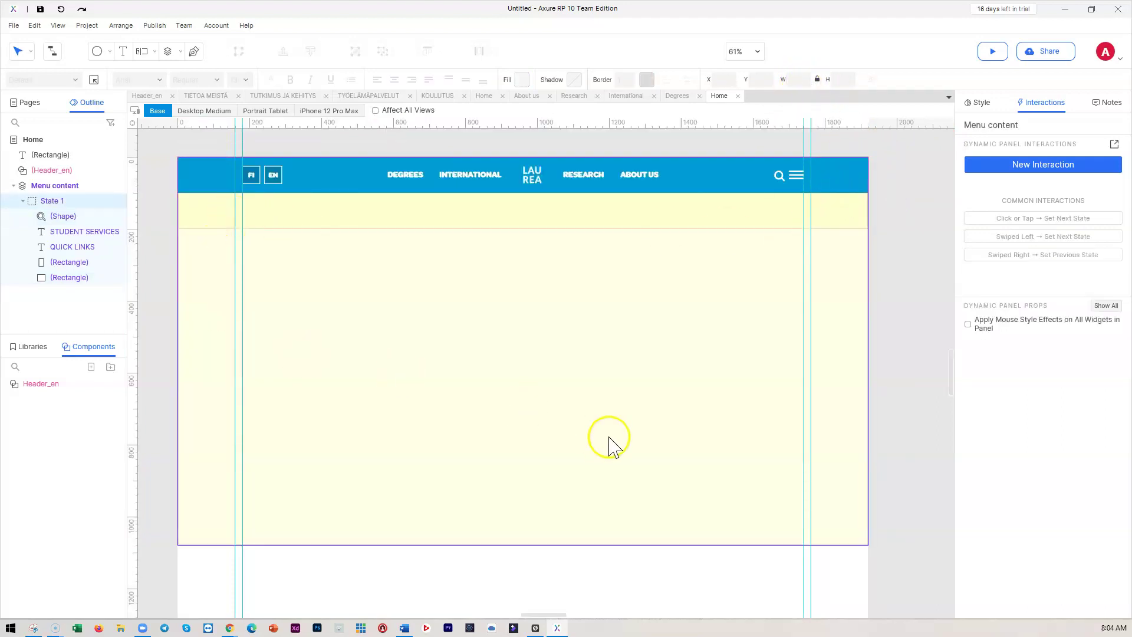
Copy the whole close group from the SEARCH POP-UP in Header_en and paste it into State 1 of Home's Menu content panel.
double_click(53, 170)
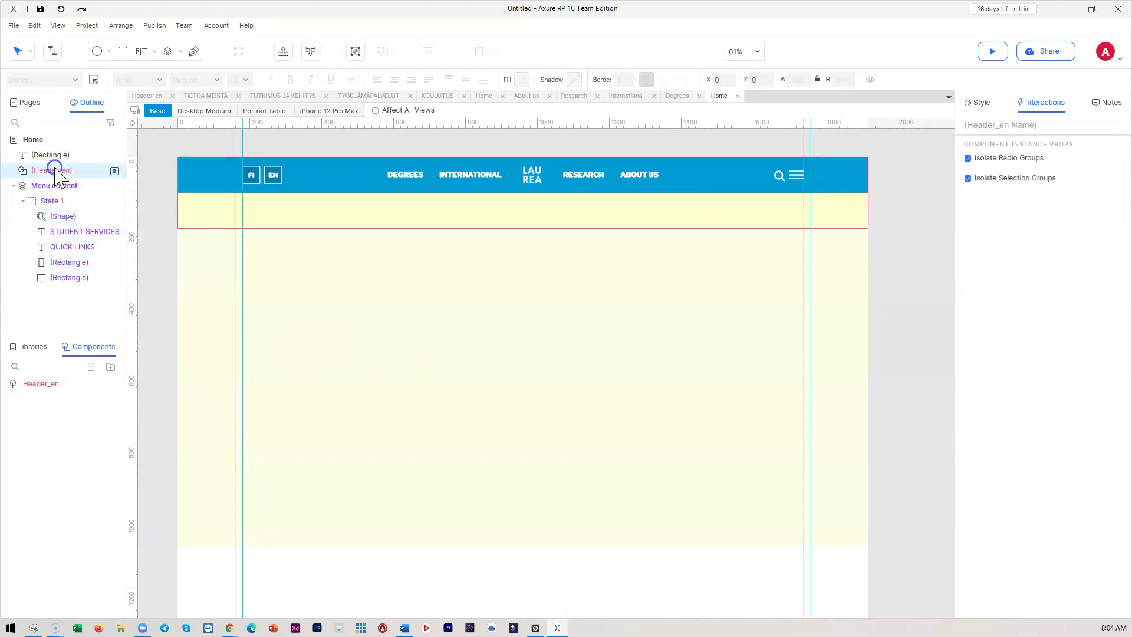
click(917, 262)
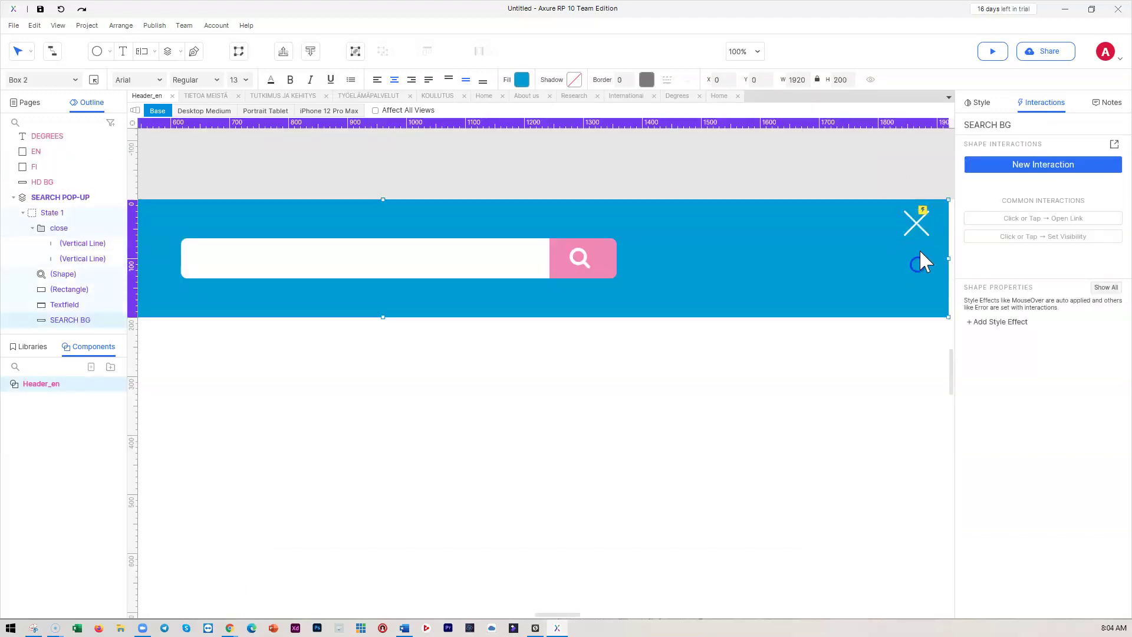
click(917, 226)
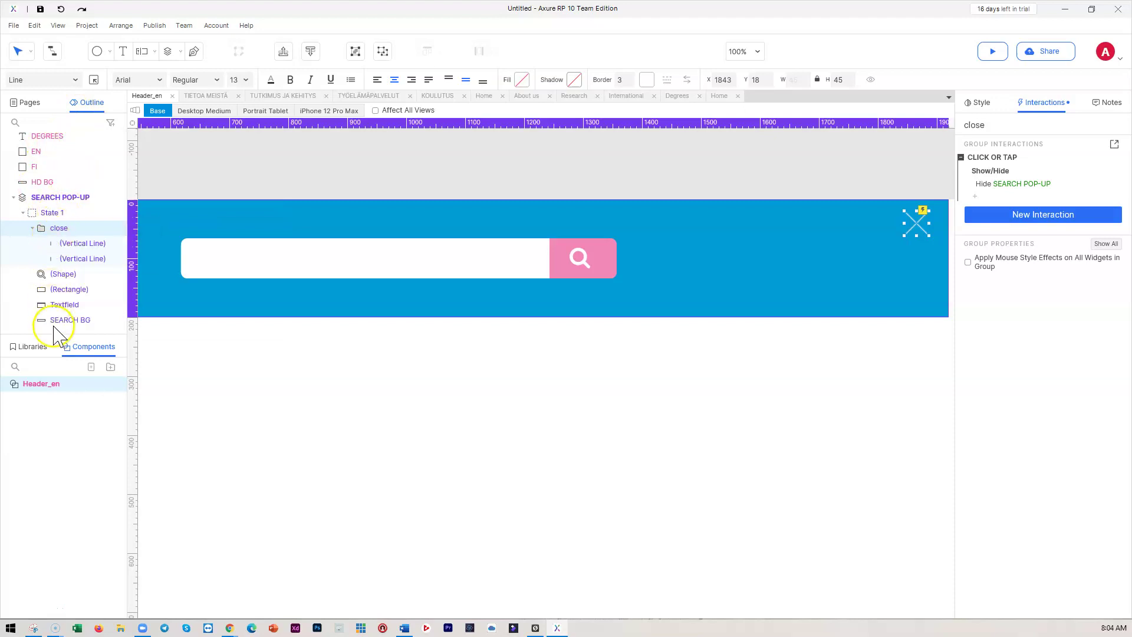
click(28, 105)
click(40, 155)
double_click(412, 408)
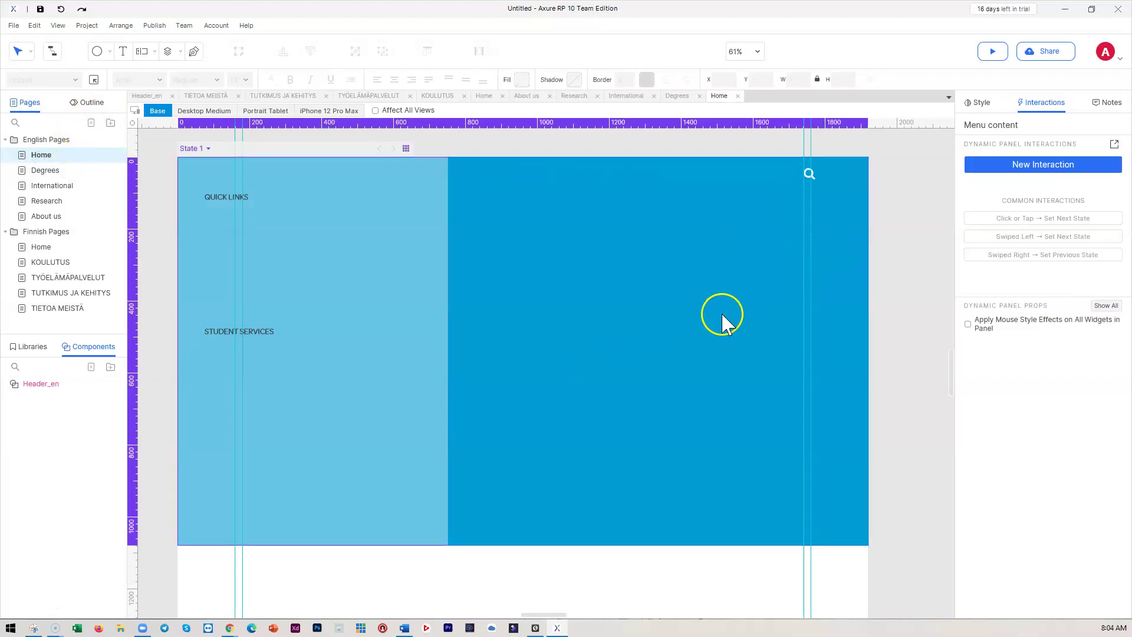
click(707, 326)
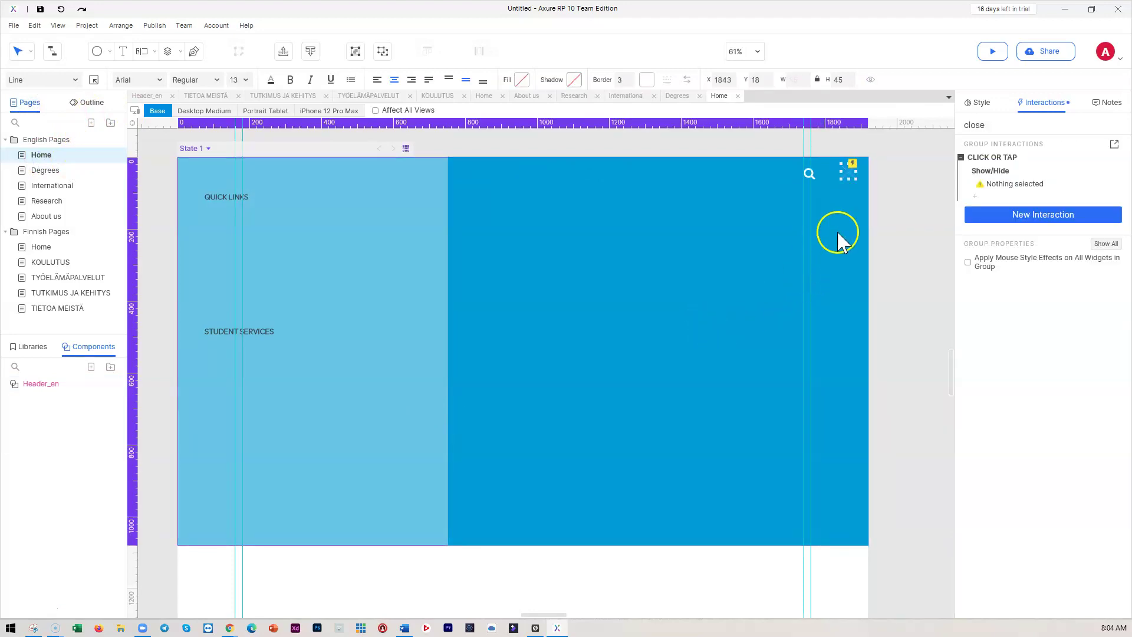
click(894, 221)
Shrink the close icon in the Menu content panel to a height of 30 and position it at X 1844, Y 29.
double_click(726, 397)
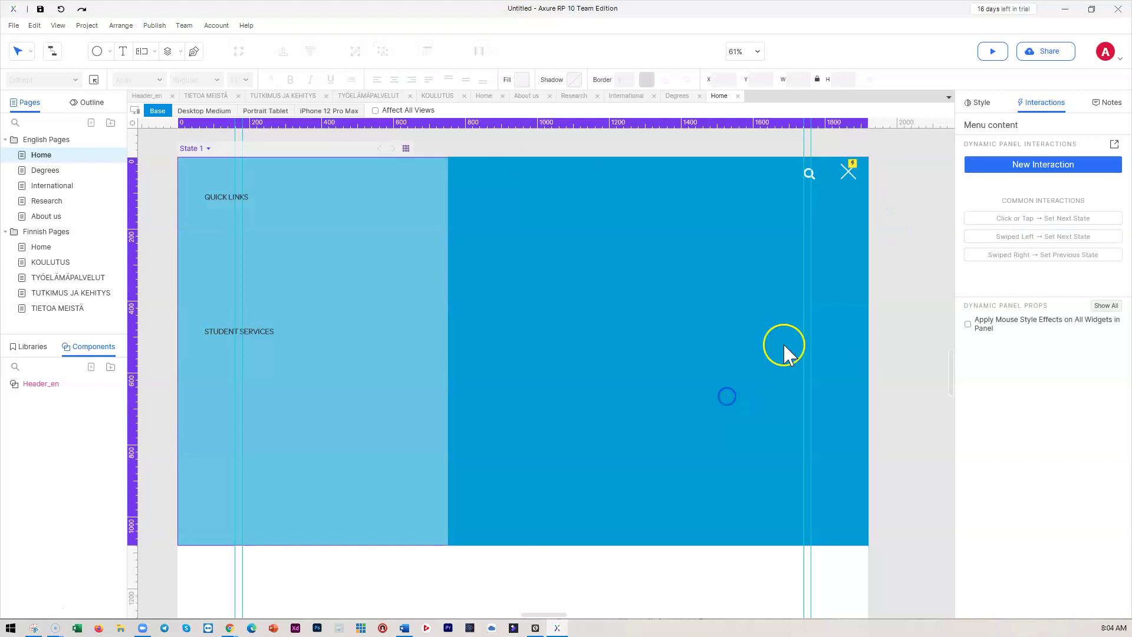
click(847, 173)
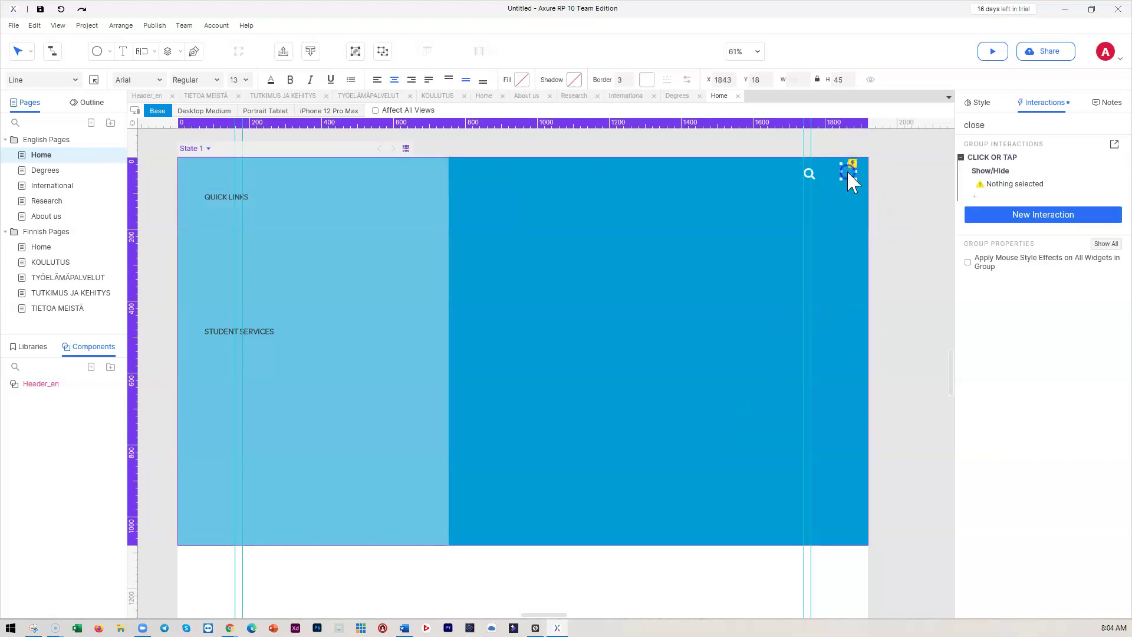
drag(857, 180, 853, 177)
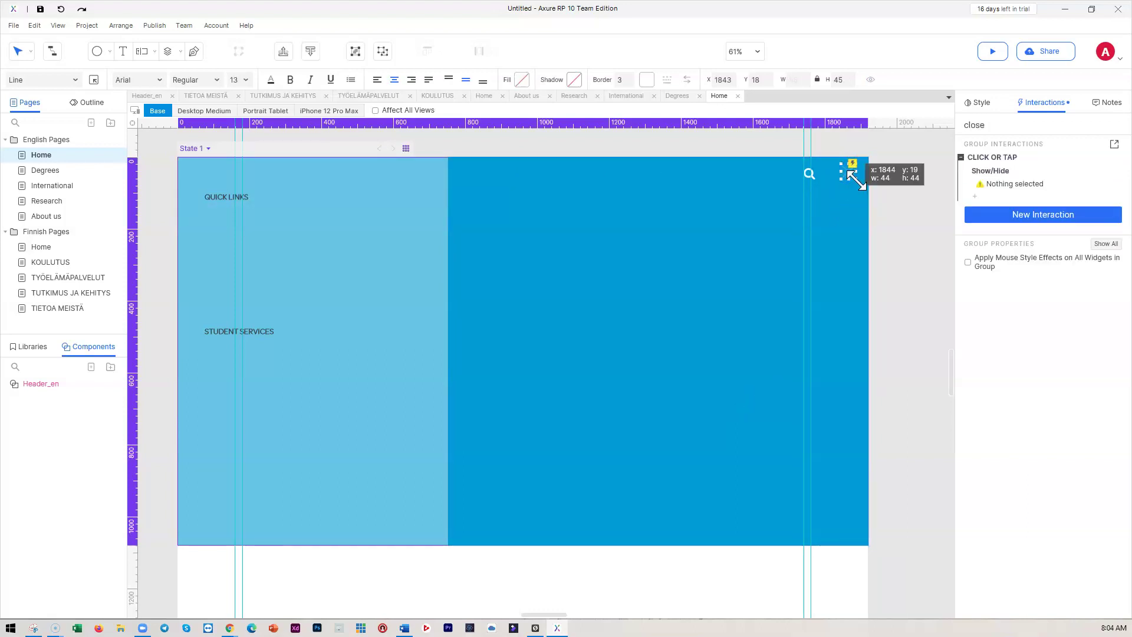
drag(853, 177, 852, 176)
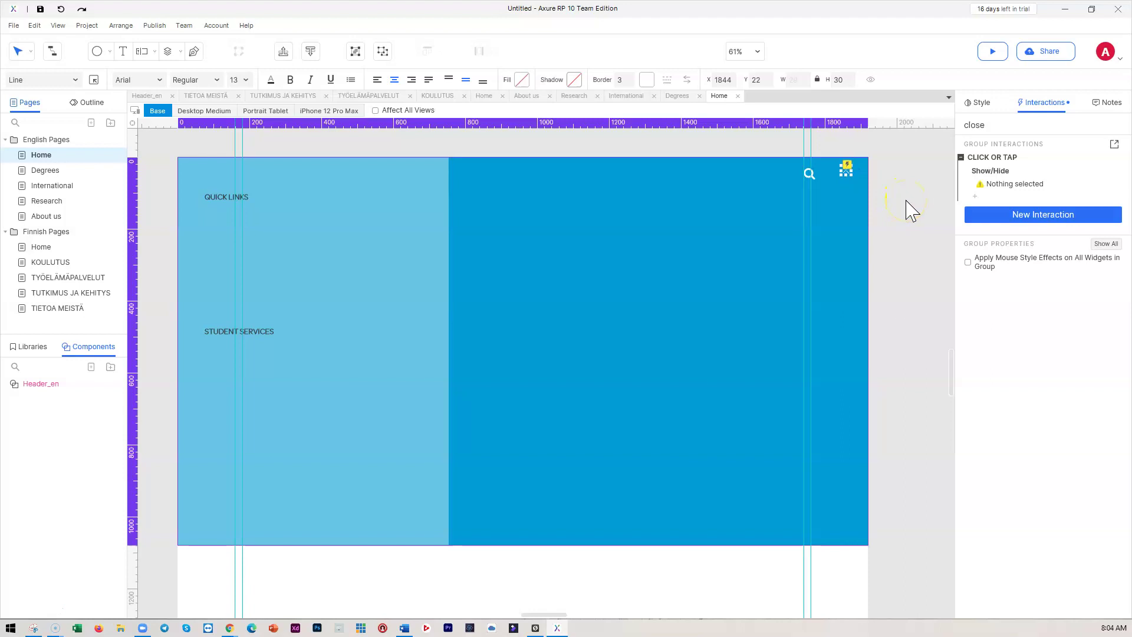
click(814, 178)
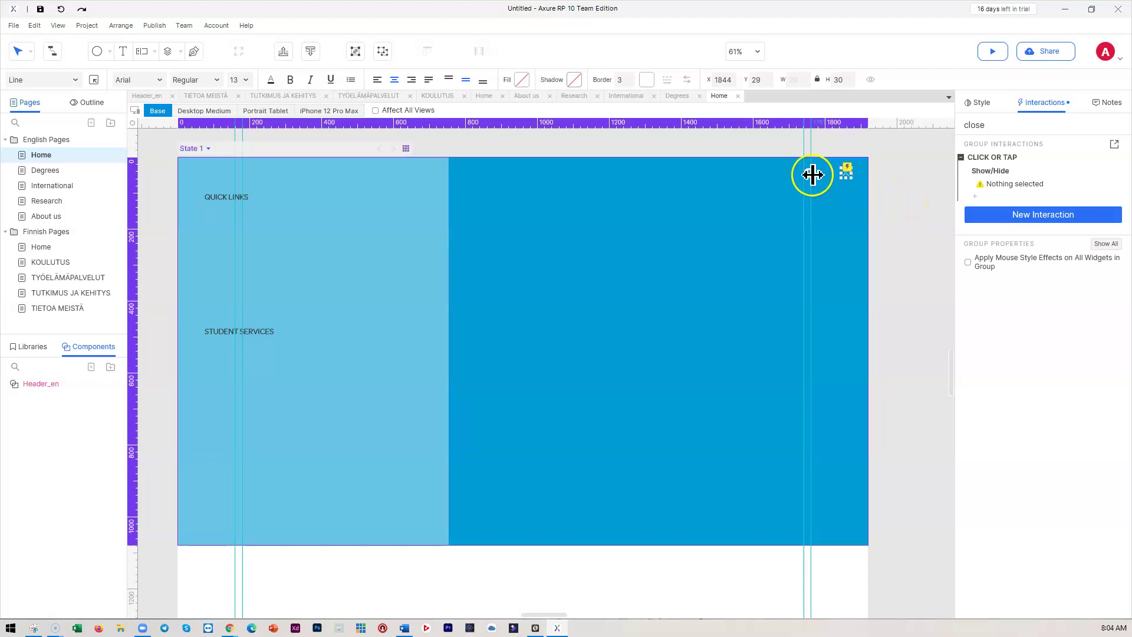
Move the search icon in the Menu content panel close to the close icon, at X 1781, Y 31.
click(809, 175)
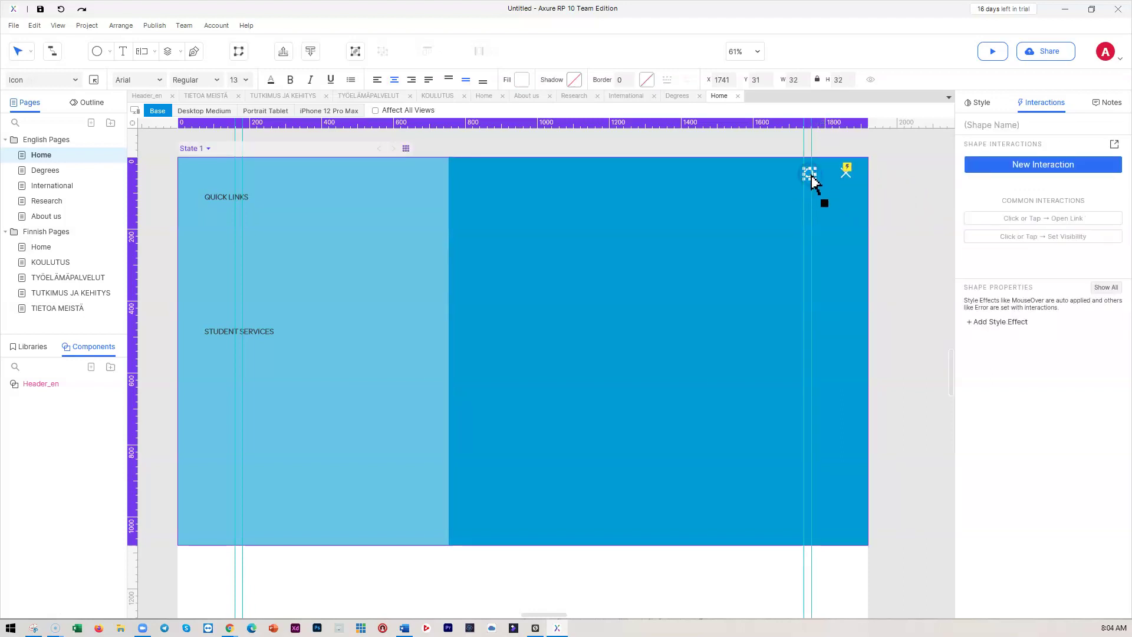
drag(814, 182, 815, 183)
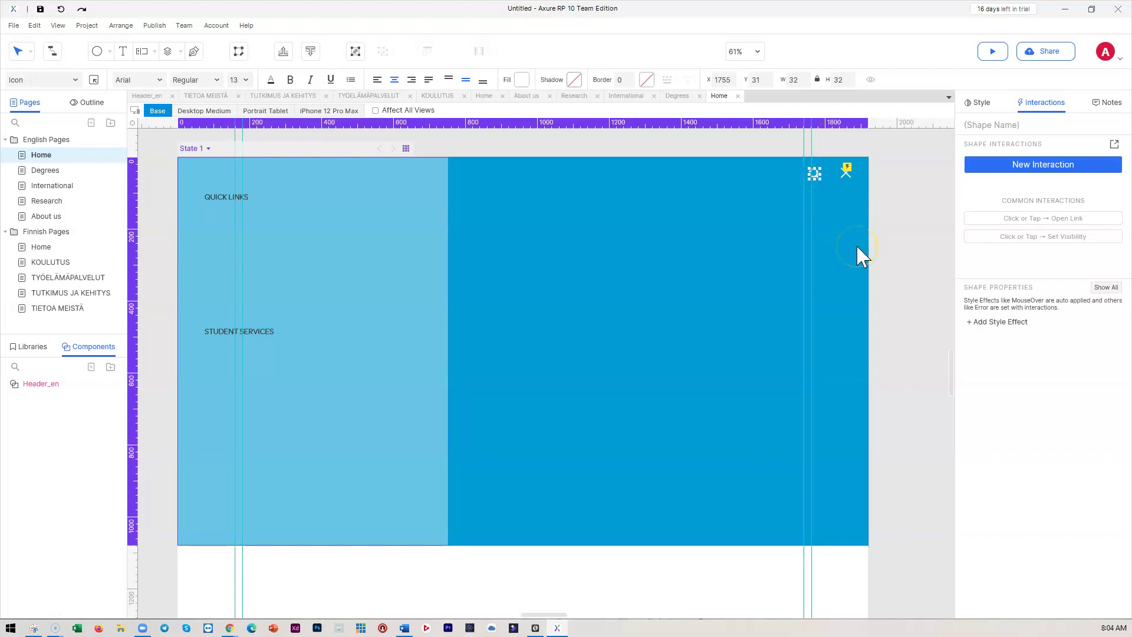
key(Right)
key(Right)
key(Right)
key(Right)
key(Right)
key(Right)
key(Right)
click(822, 177)
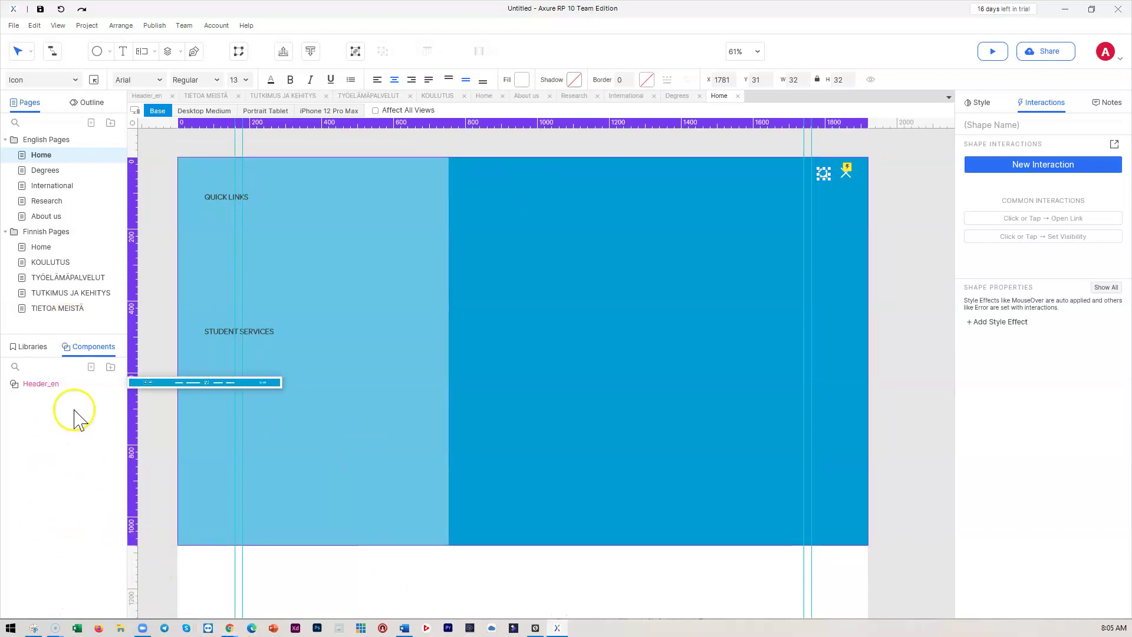
click(32, 347)
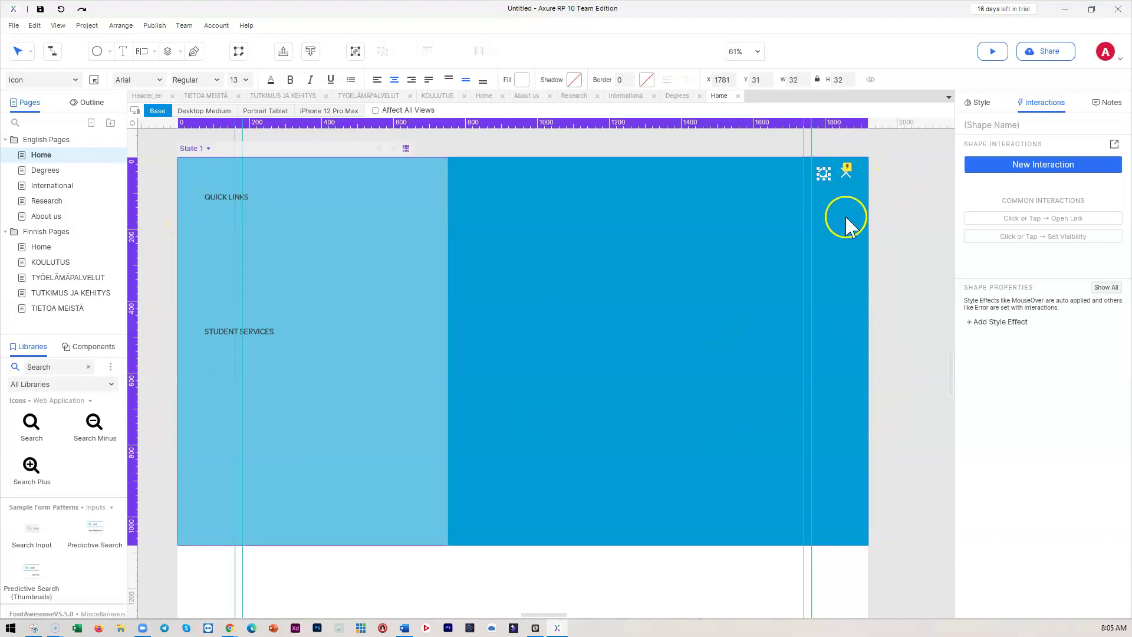
Set the close icon's Click or Tap Show/Hide action to hide Menu content, and leave the panel.
click(848, 173)
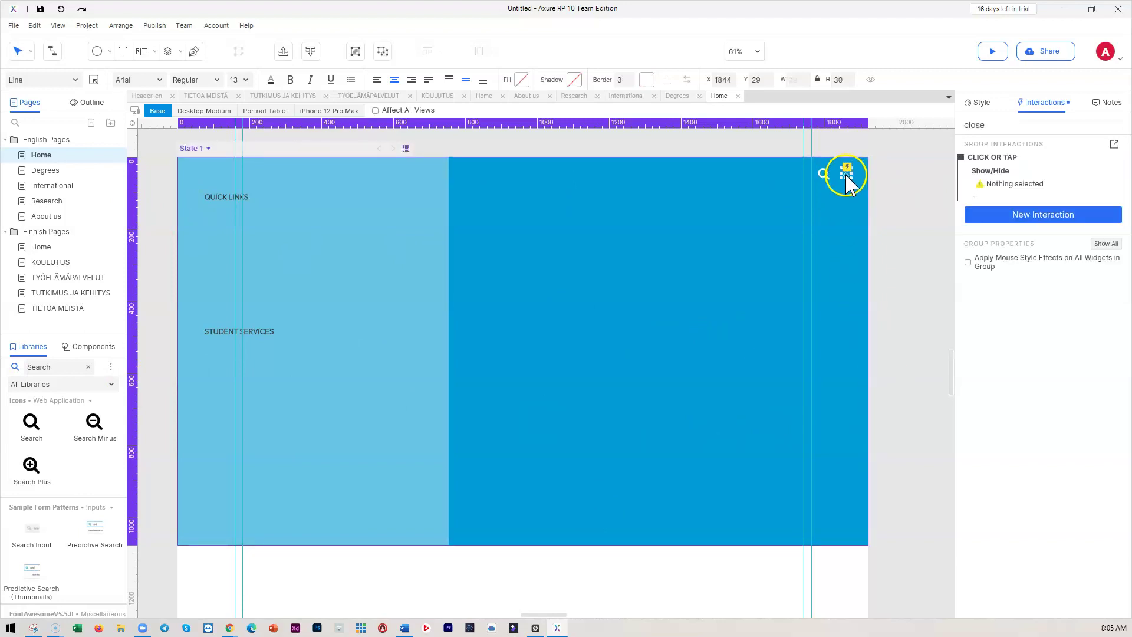
click(1008, 183)
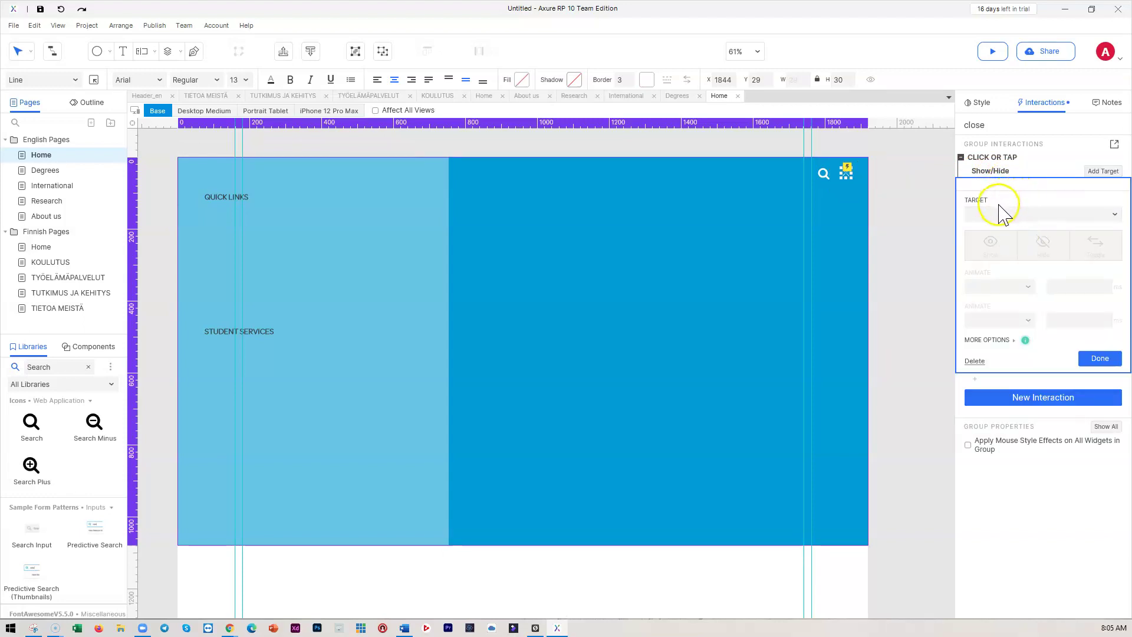
click(1008, 212)
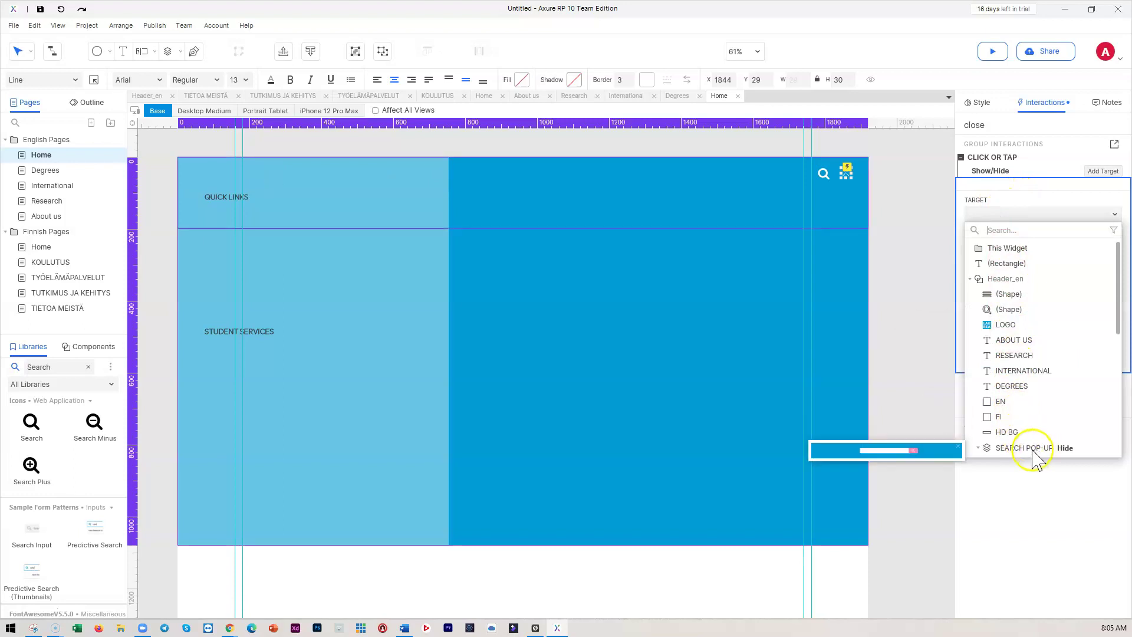
scroll(1036, 457, down, 2)
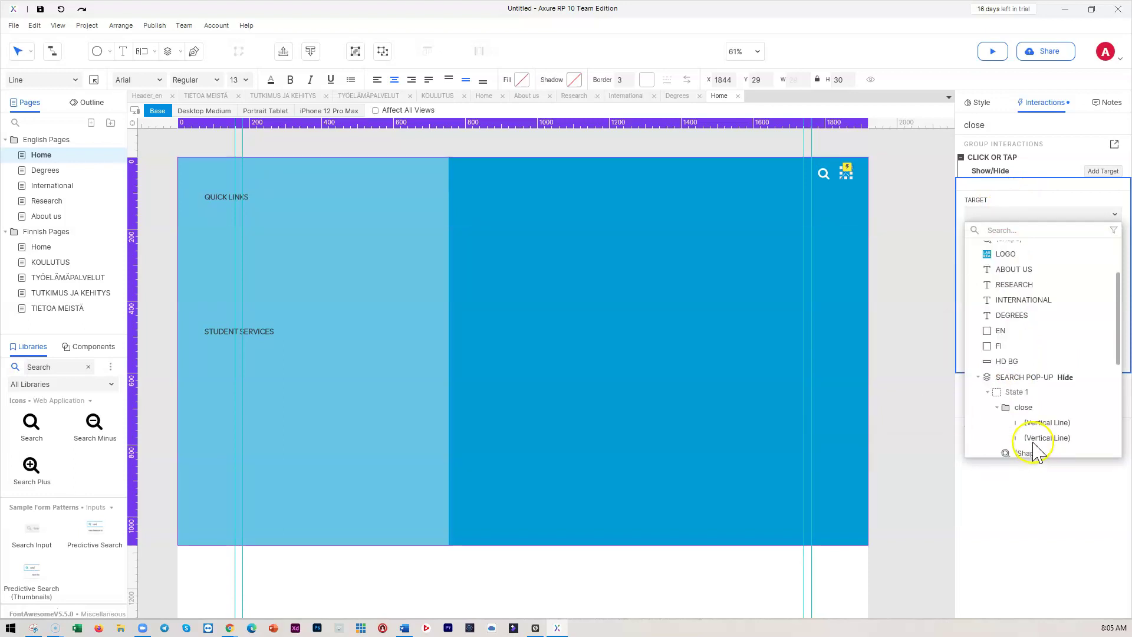
click(978, 377)
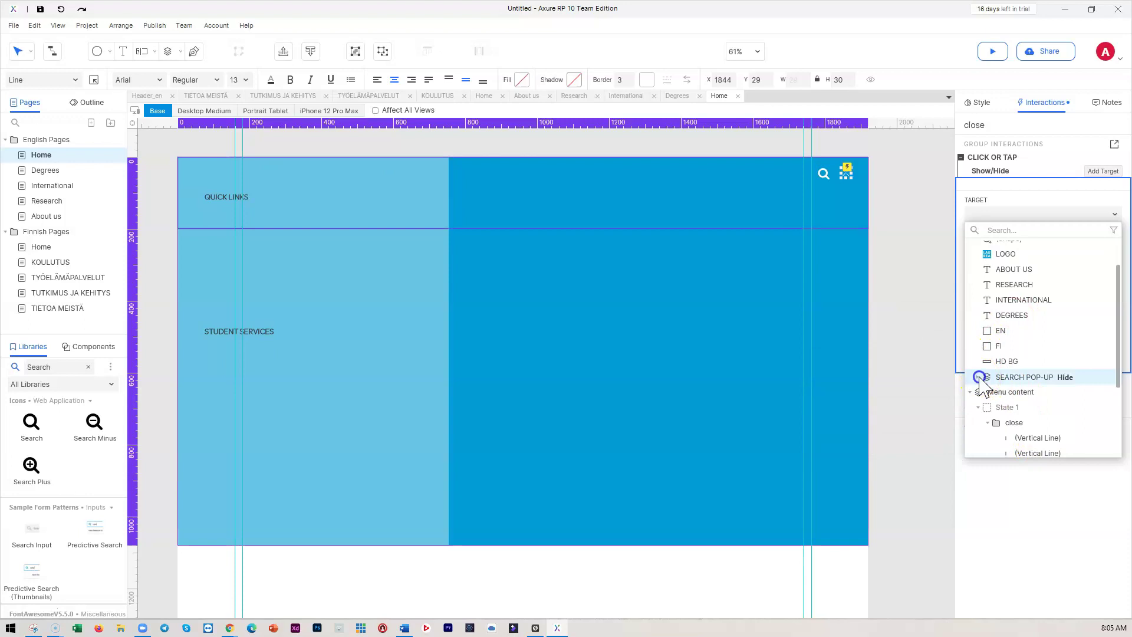
click(1005, 393)
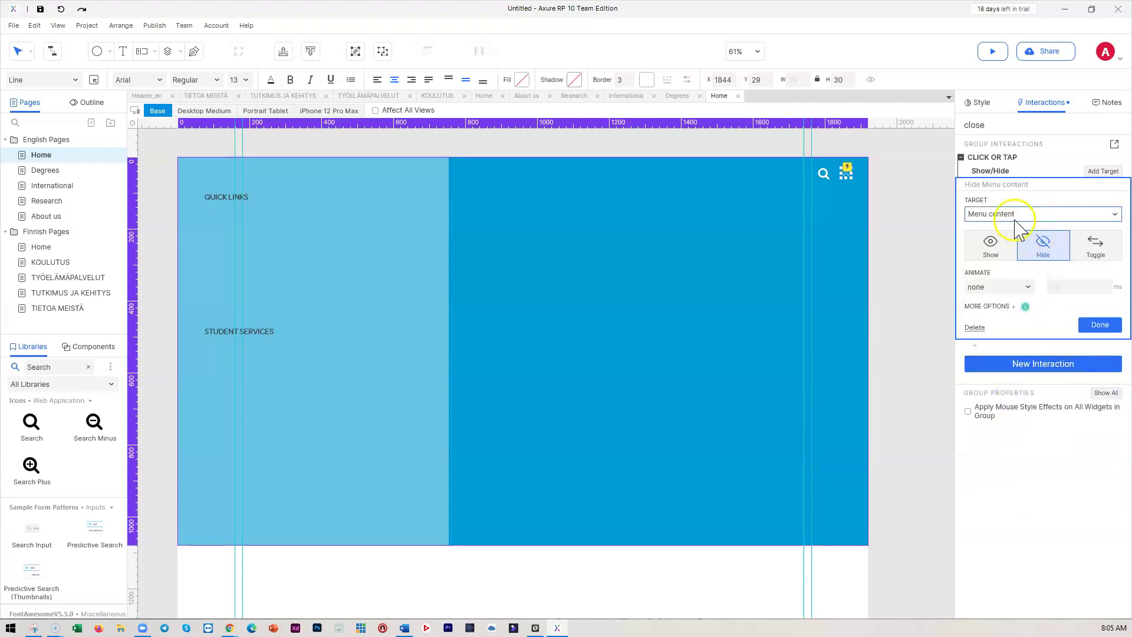
click(1098, 325)
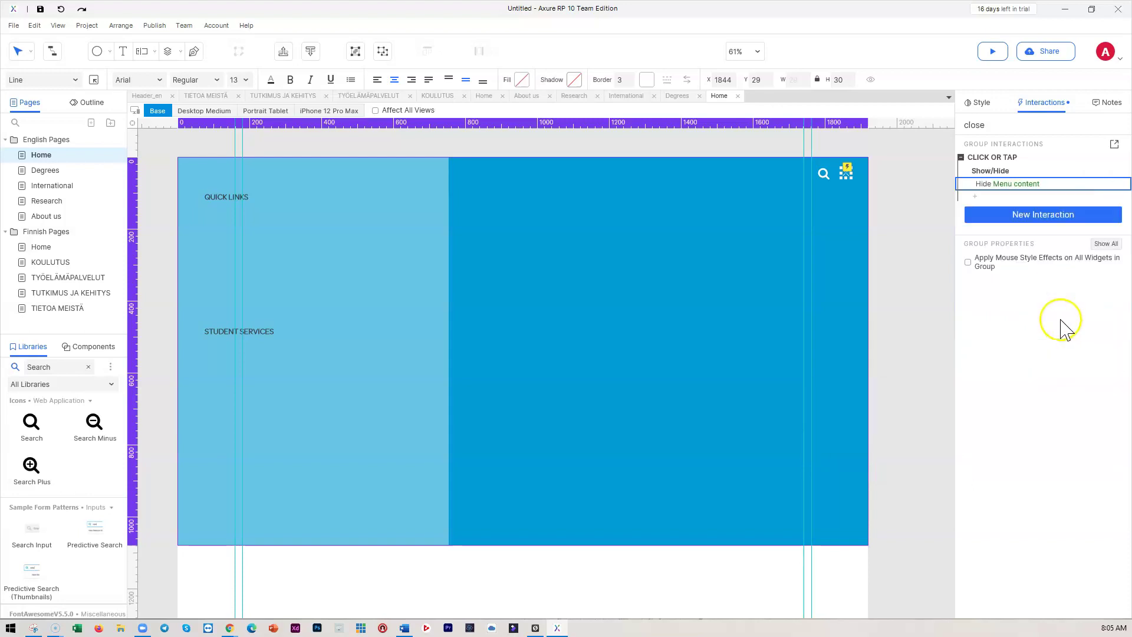
click(920, 239)
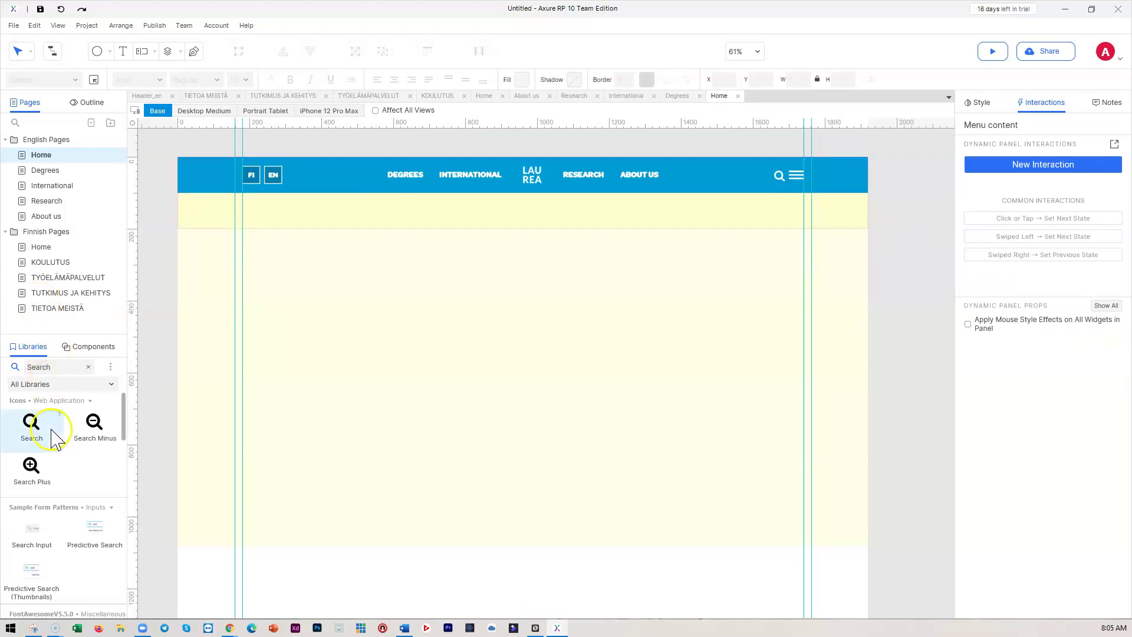
Select the hamburger icon in Header_en, and switch to Chrome to check how the live Laurea site's hamburger menu opens and closes.
click(90, 347)
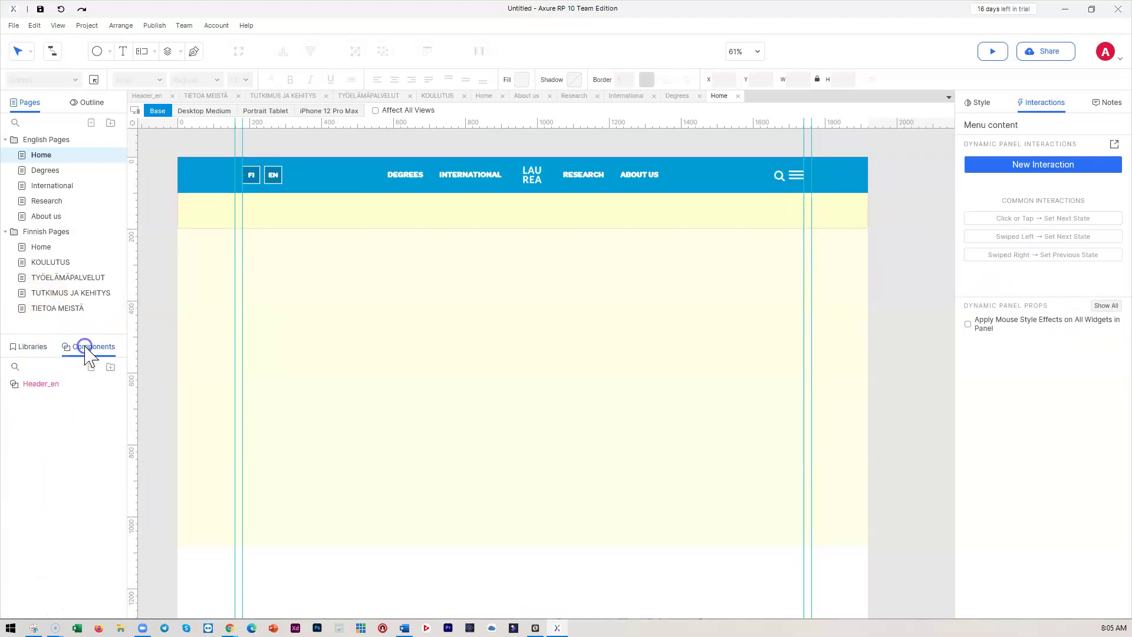
double_click(40, 384)
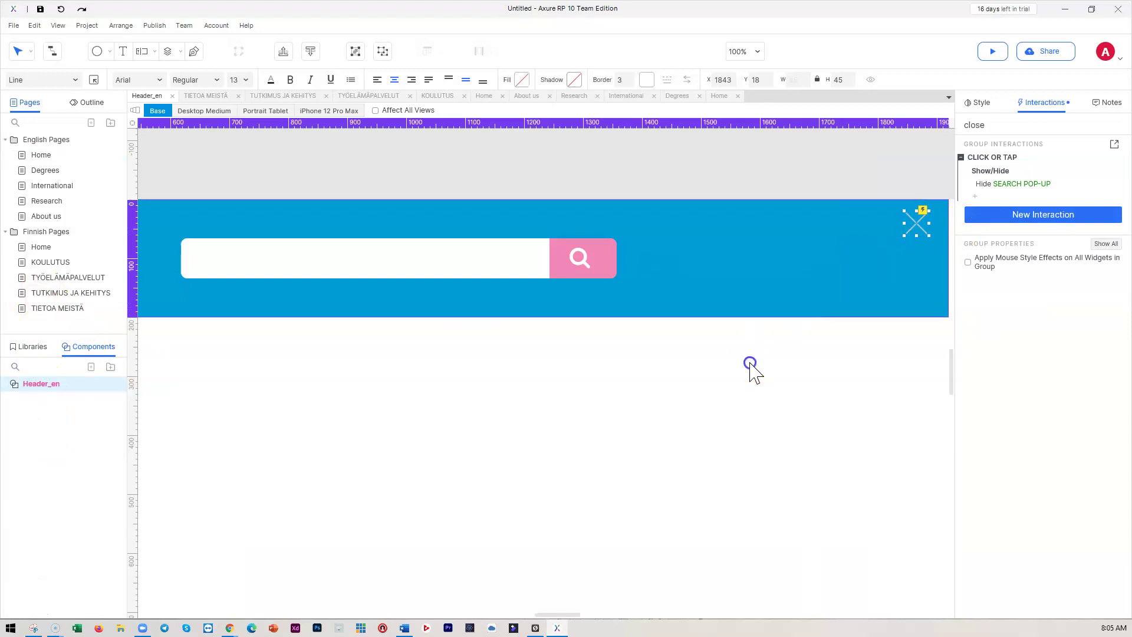
click(831, 230)
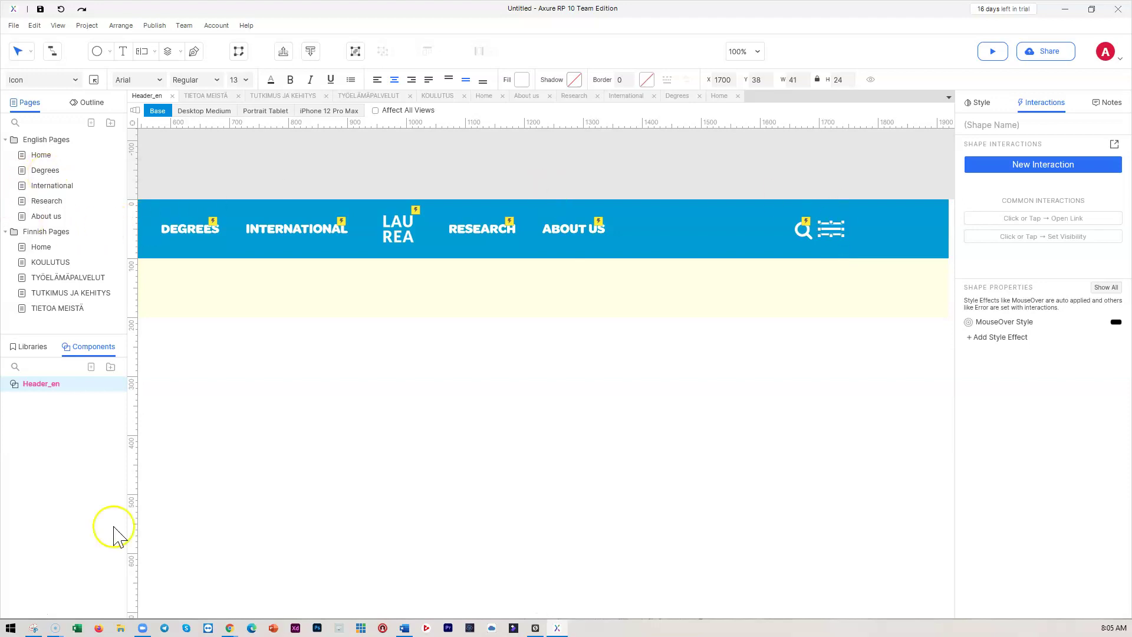
mouse_move(233, 630)
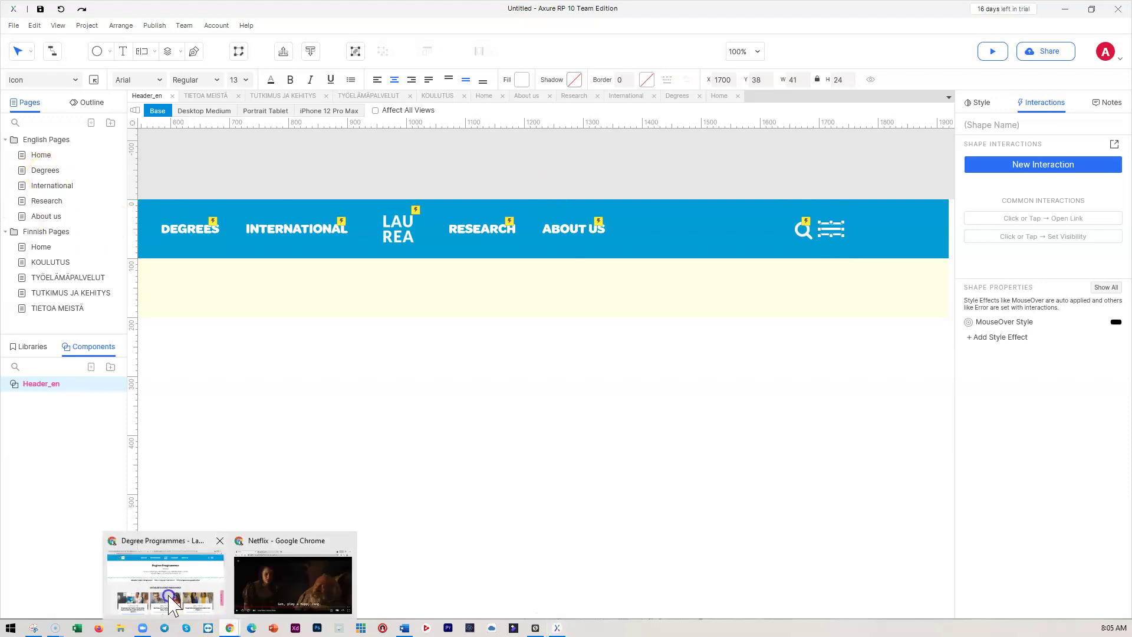
click(173, 598)
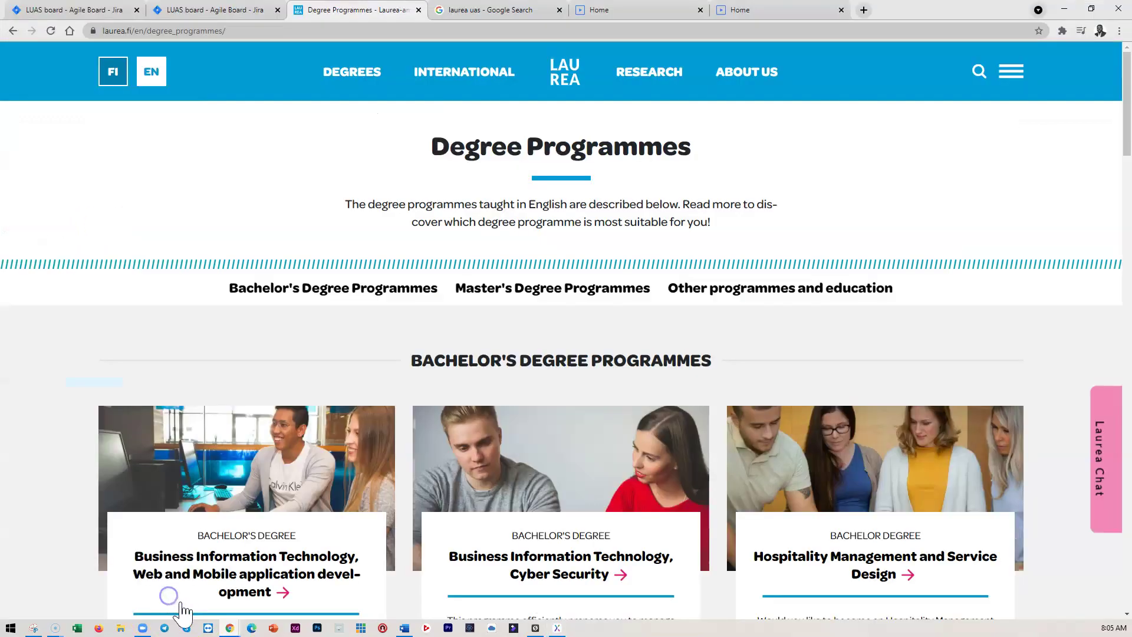
click(1022, 83)
click(1087, 70)
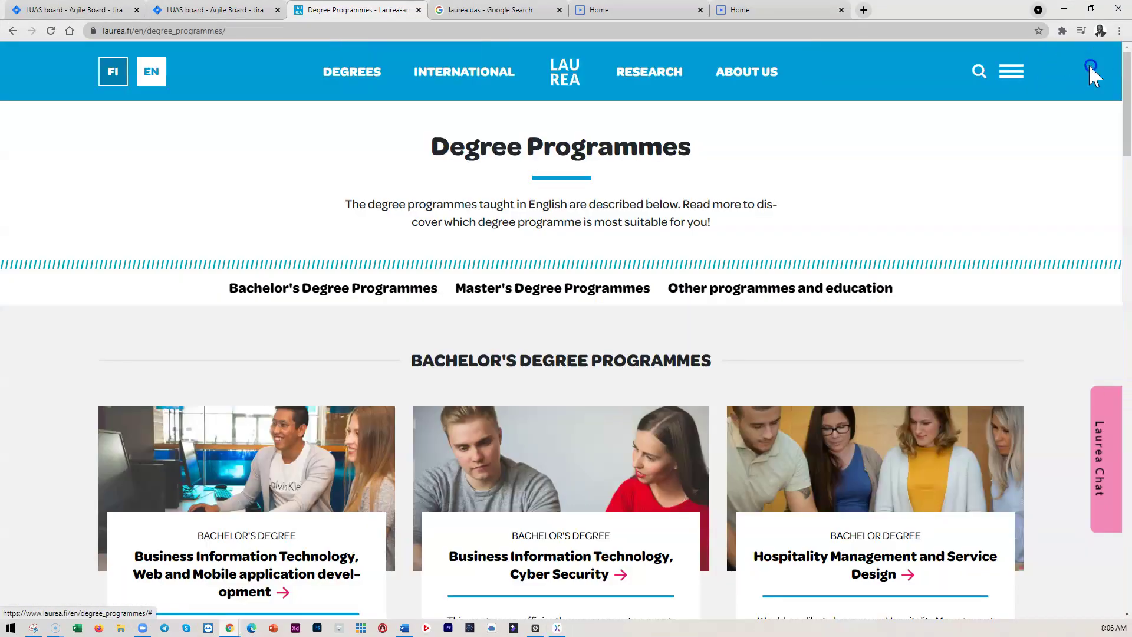
click(1064, 12)
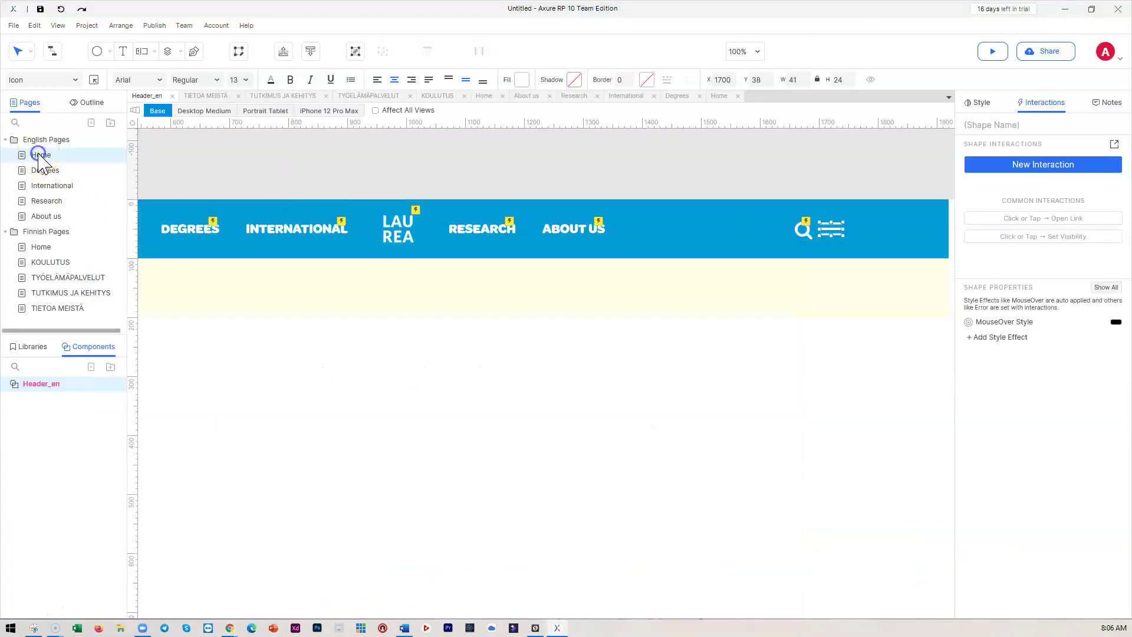
Cut the Menu content panel from the English Home page and paste it into the Header_en component at X 0, Y 0.
click(36, 154)
click(590, 328)
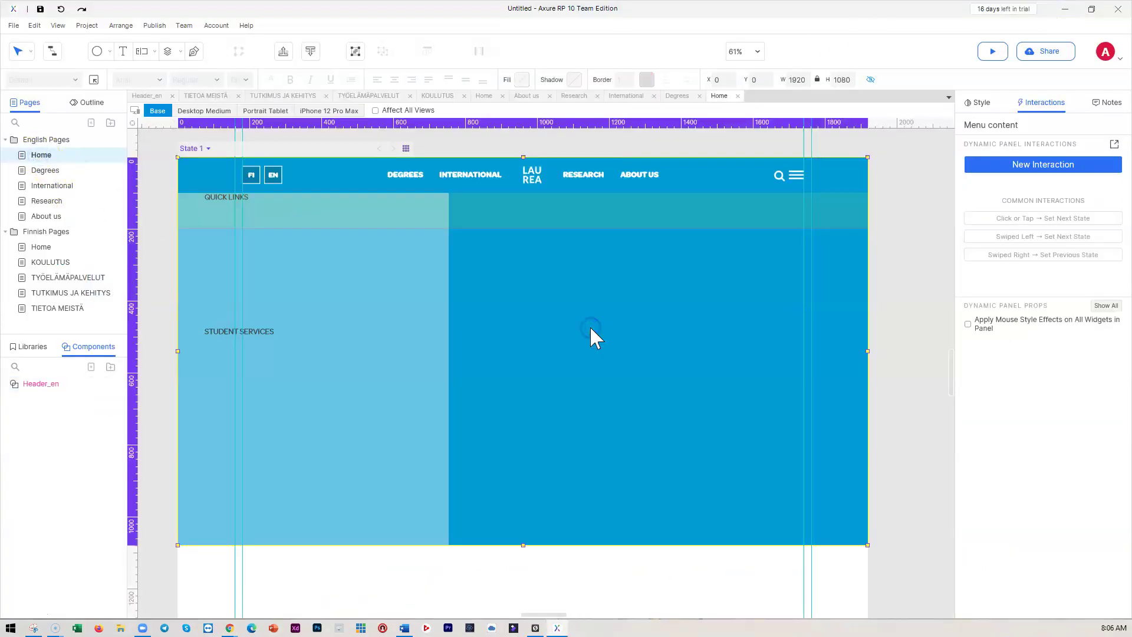
click(301, 306)
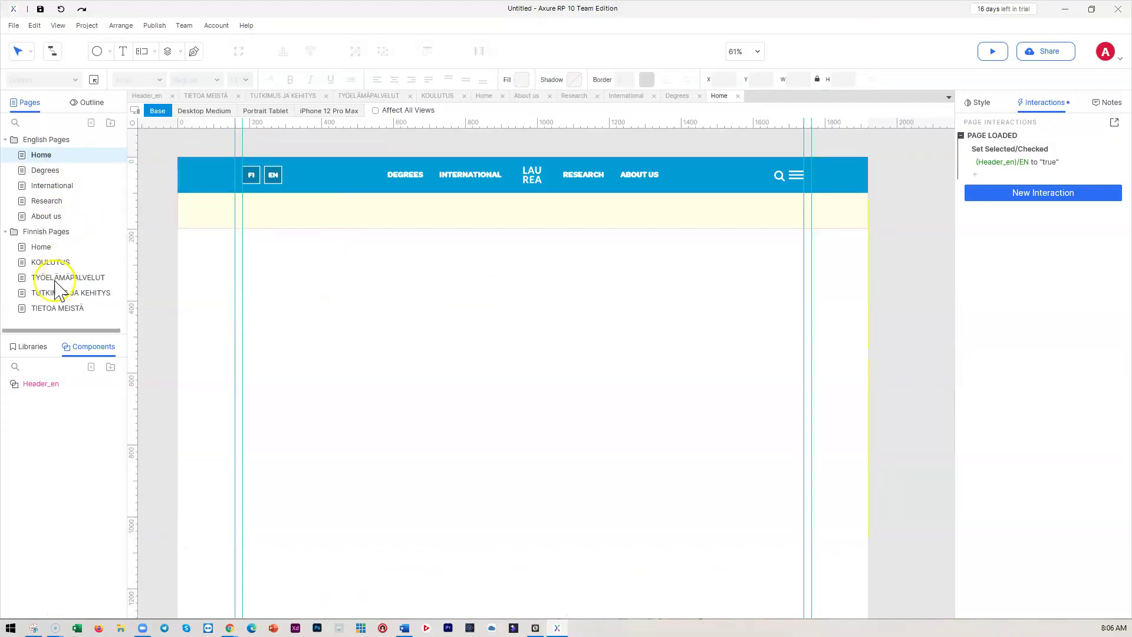
double_click(41, 384)
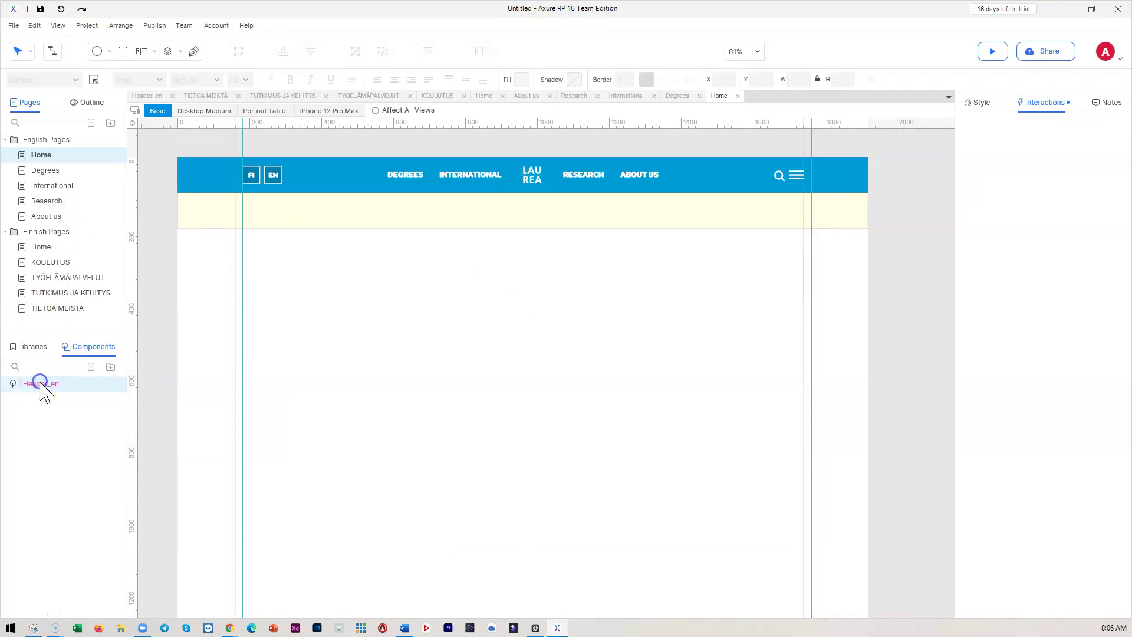
double_click(495, 411)
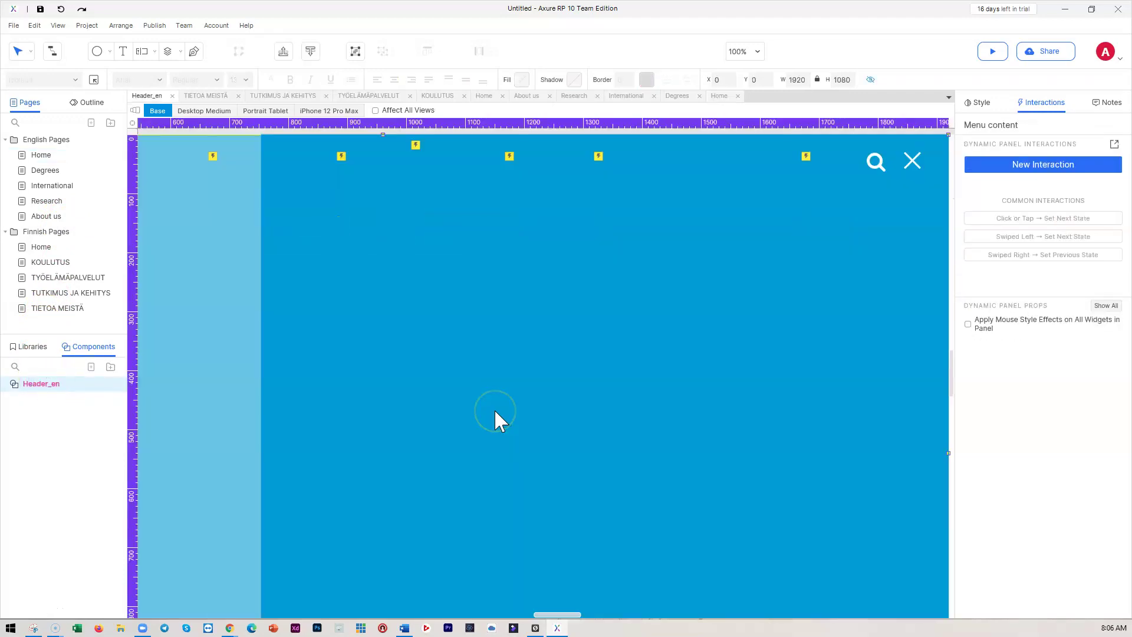
scroll(495, 392, up, 2)
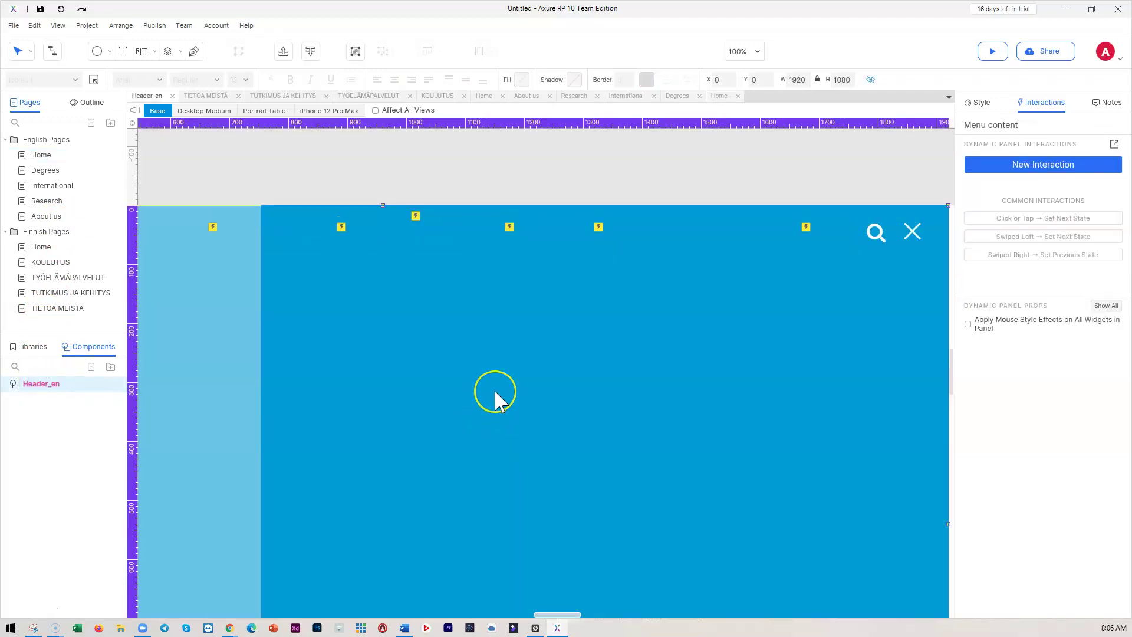
Check how the hidden Menu content panel covers the header in the Header_en component.
click(412, 177)
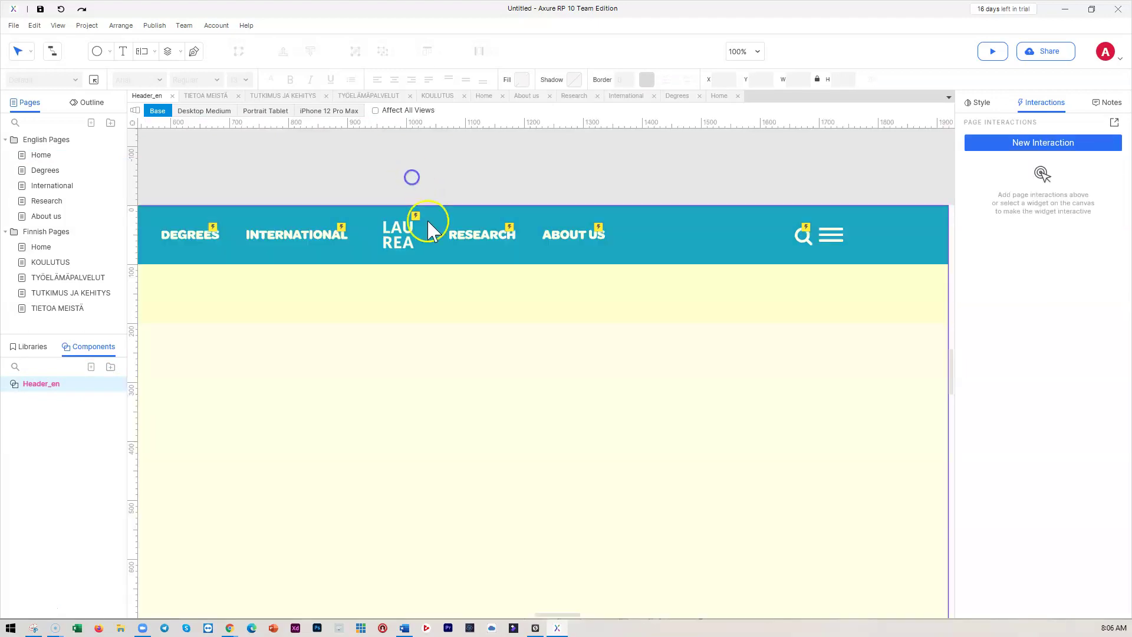
double_click(497, 360)
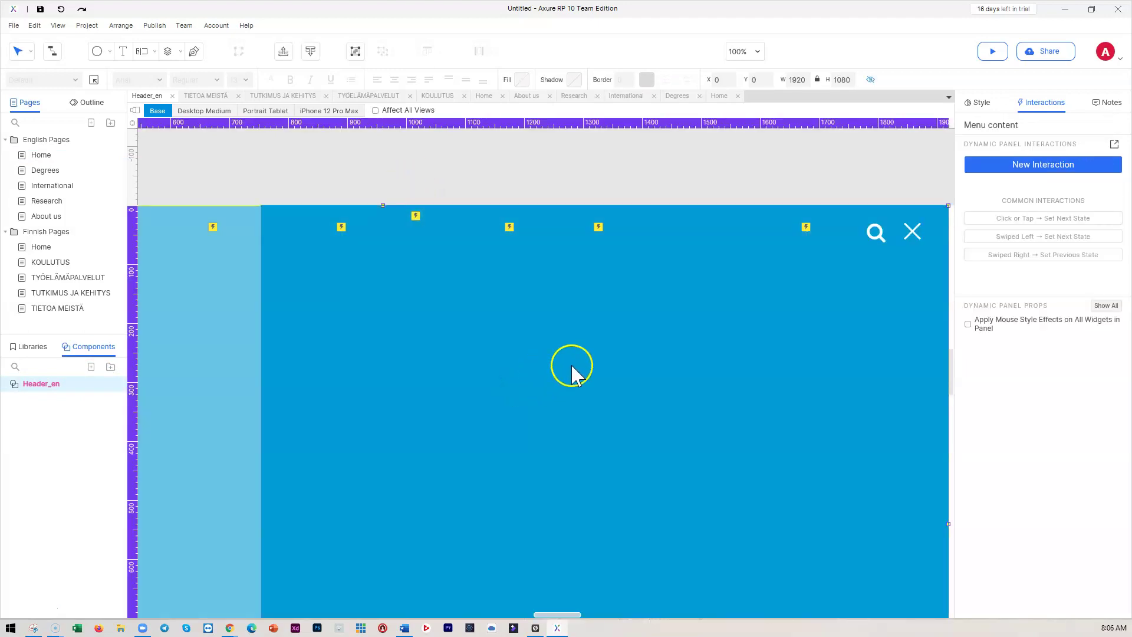
click(864, 177)
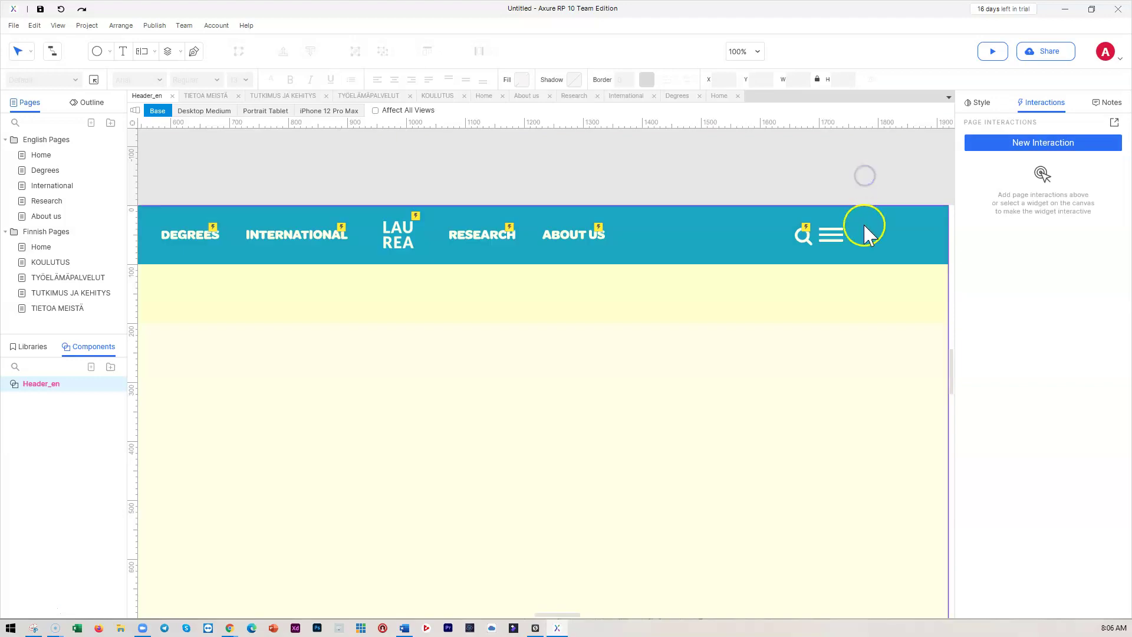
double_click(635, 415)
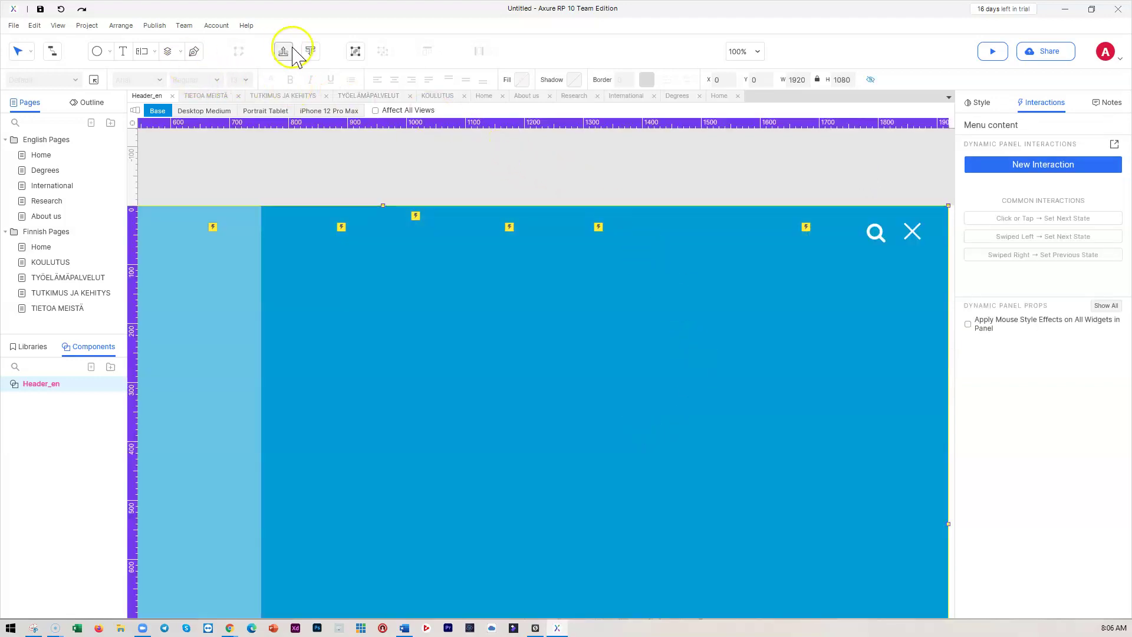
click(455, 164)
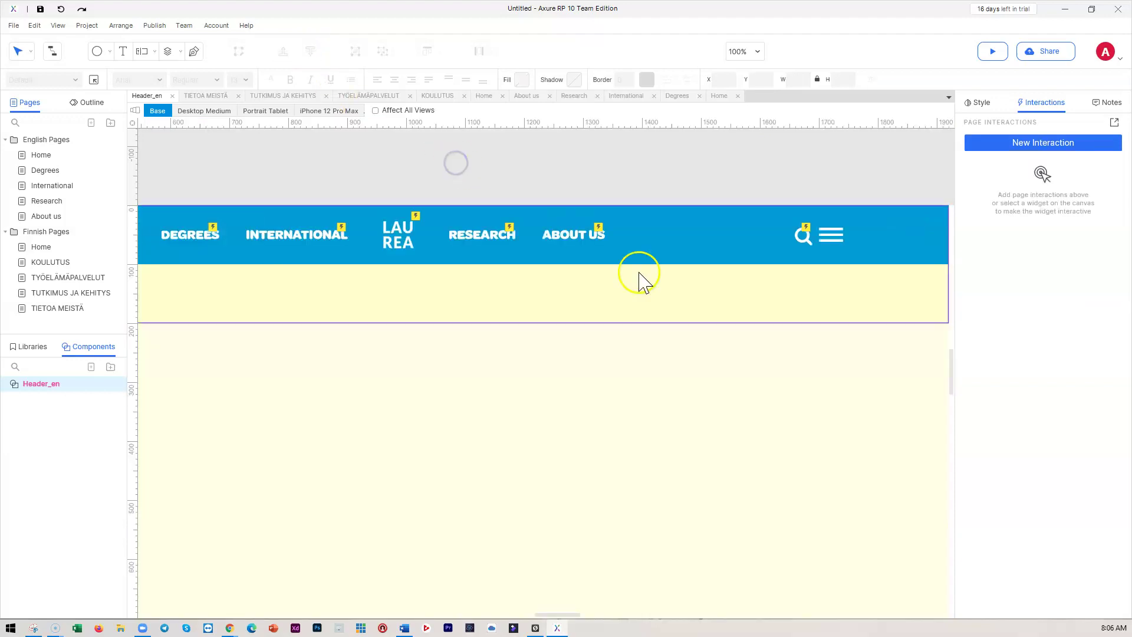
Give the hamburger icon in Header_en a Click or Tap interaction with a Show/Hide action that shows Menu content.
click(835, 237)
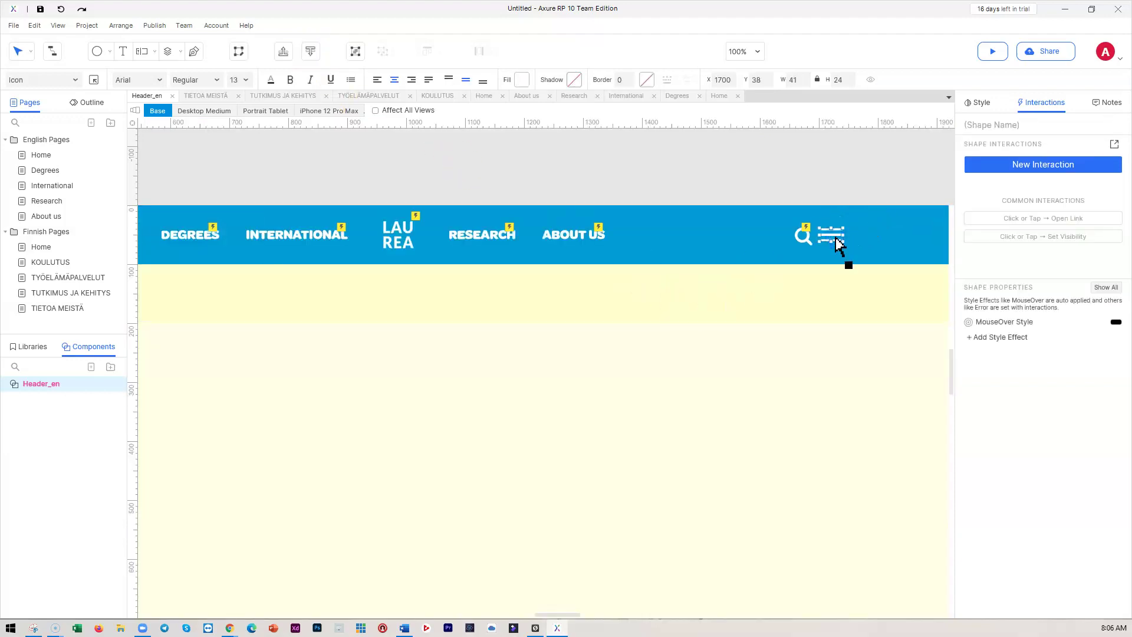
click(807, 379)
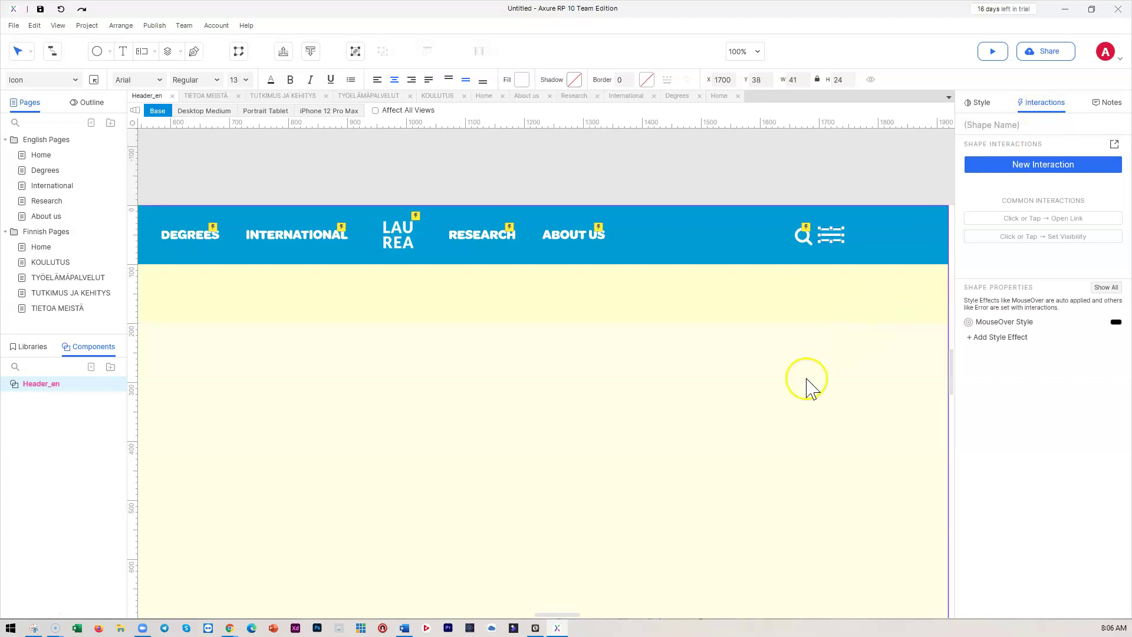
click(1044, 164)
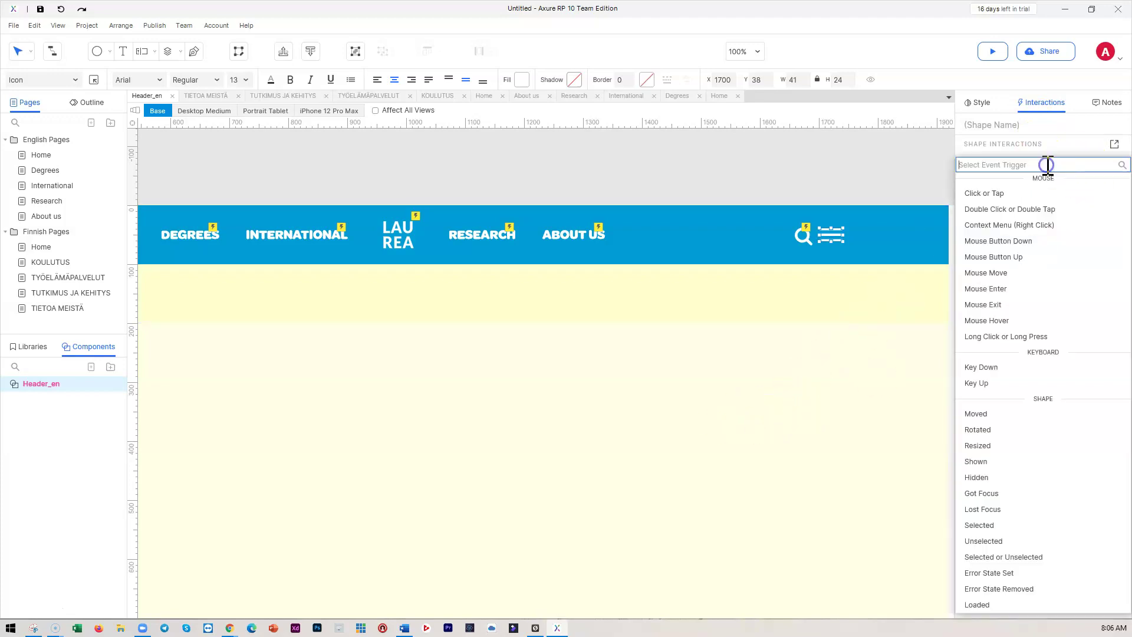
click(976, 193)
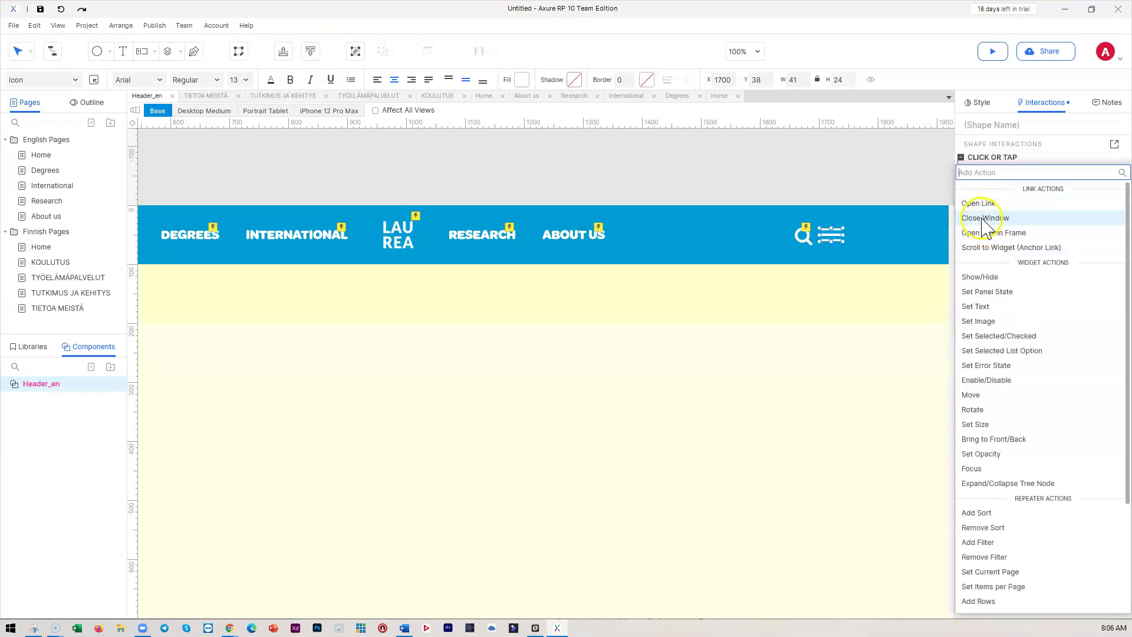
click(996, 278)
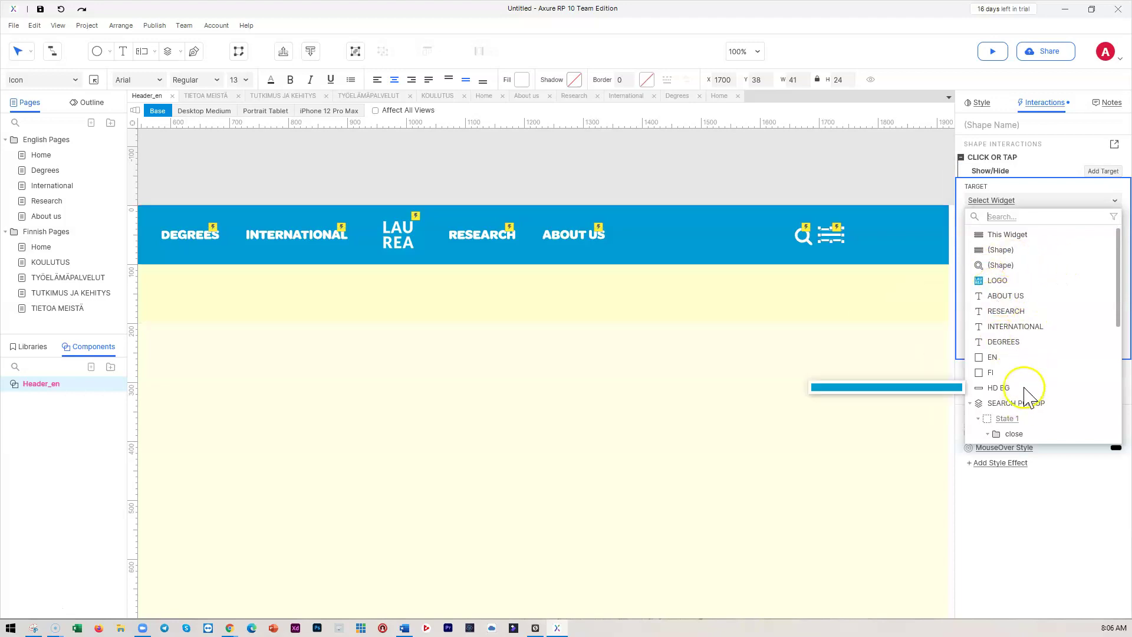
scroll(1006, 377, down, 2)
click(970, 332)
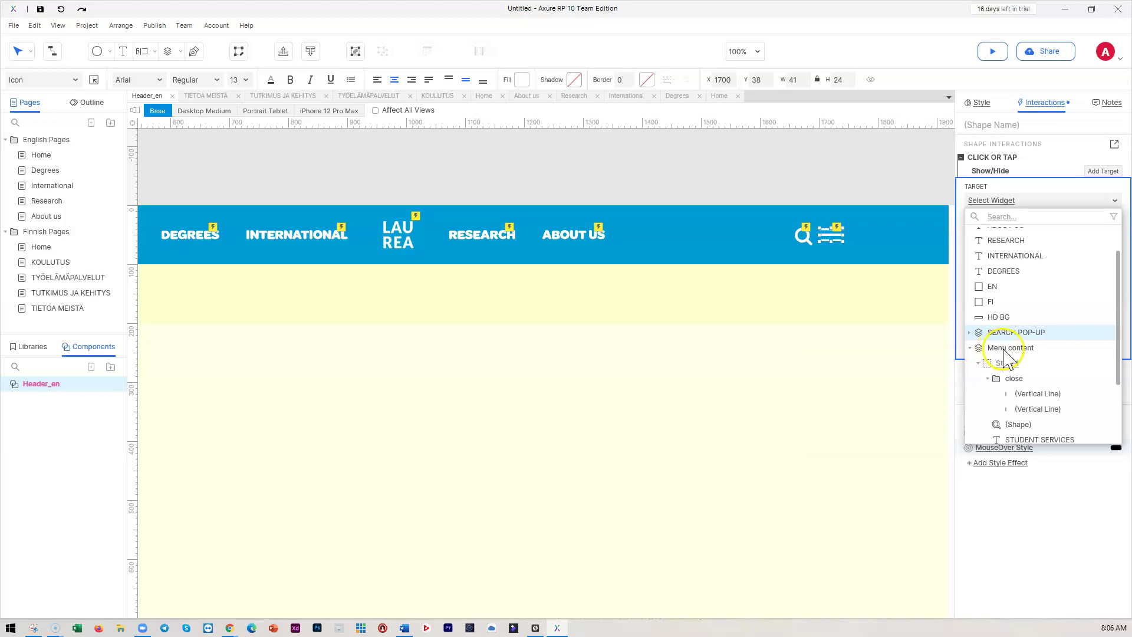
click(1012, 359)
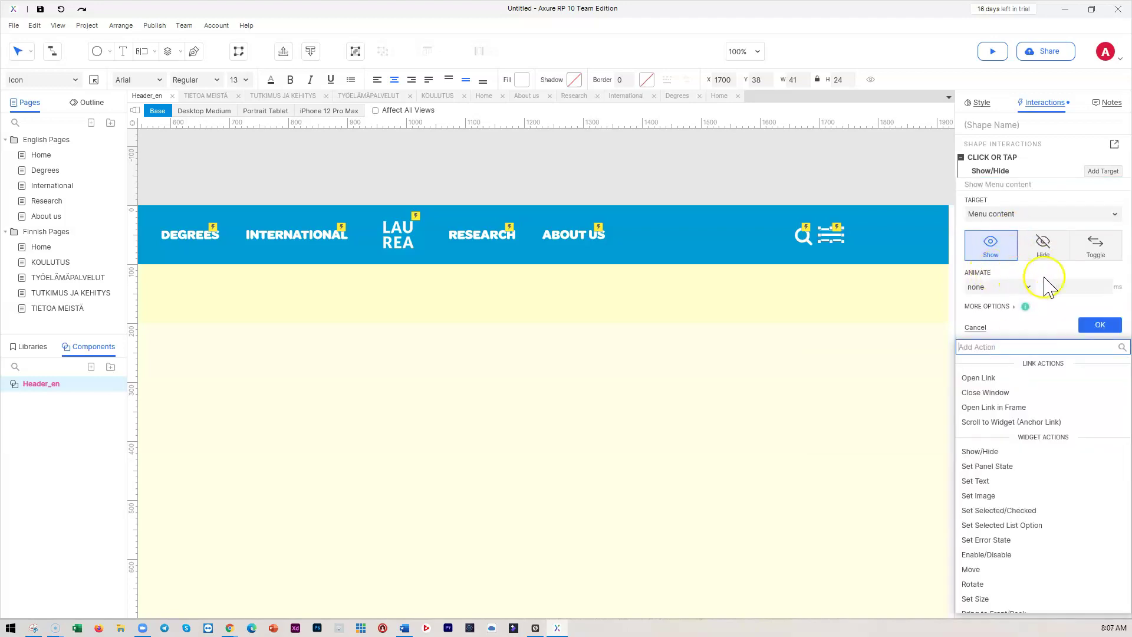
Set the hamburger icon's Show action to animate with slide left over 500 ms, and confirm the action.
click(1008, 288)
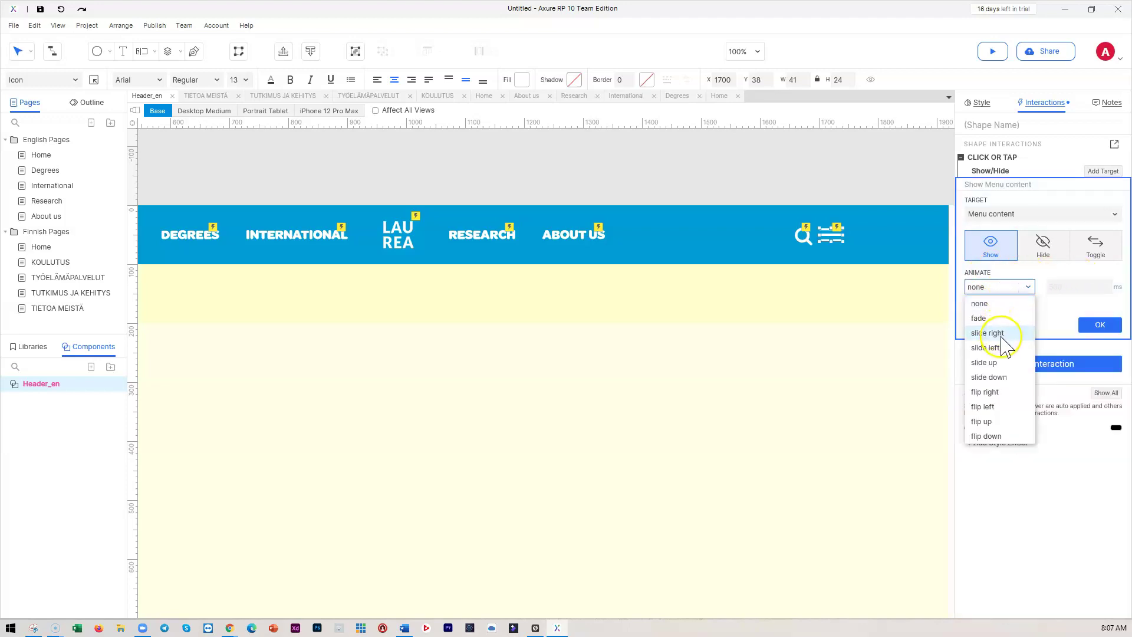
click(996, 348)
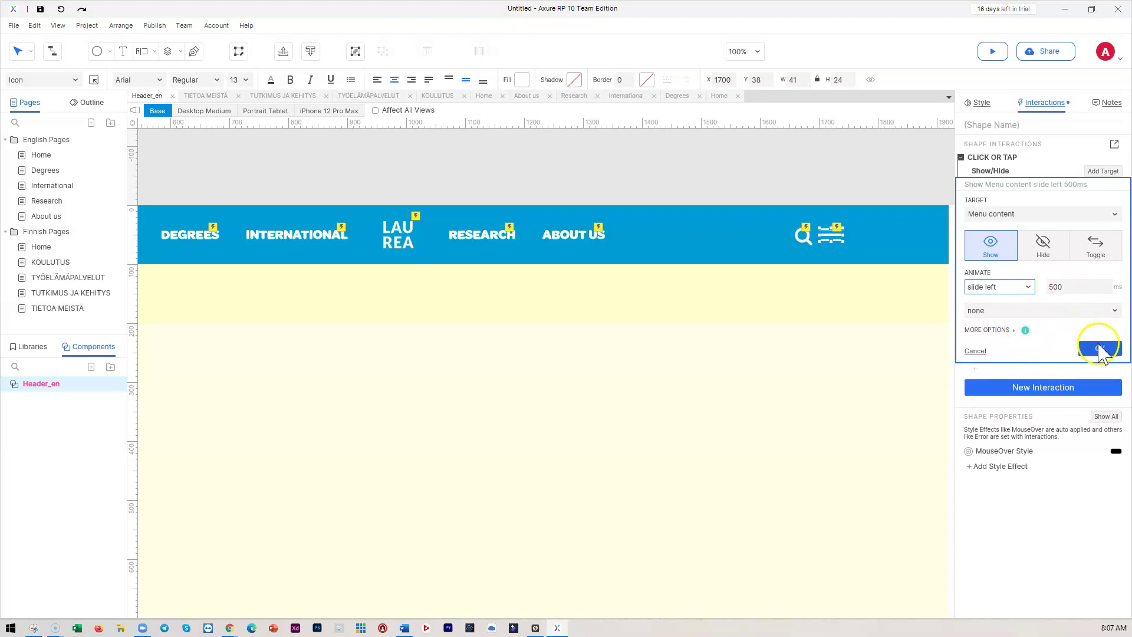
click(1100, 350)
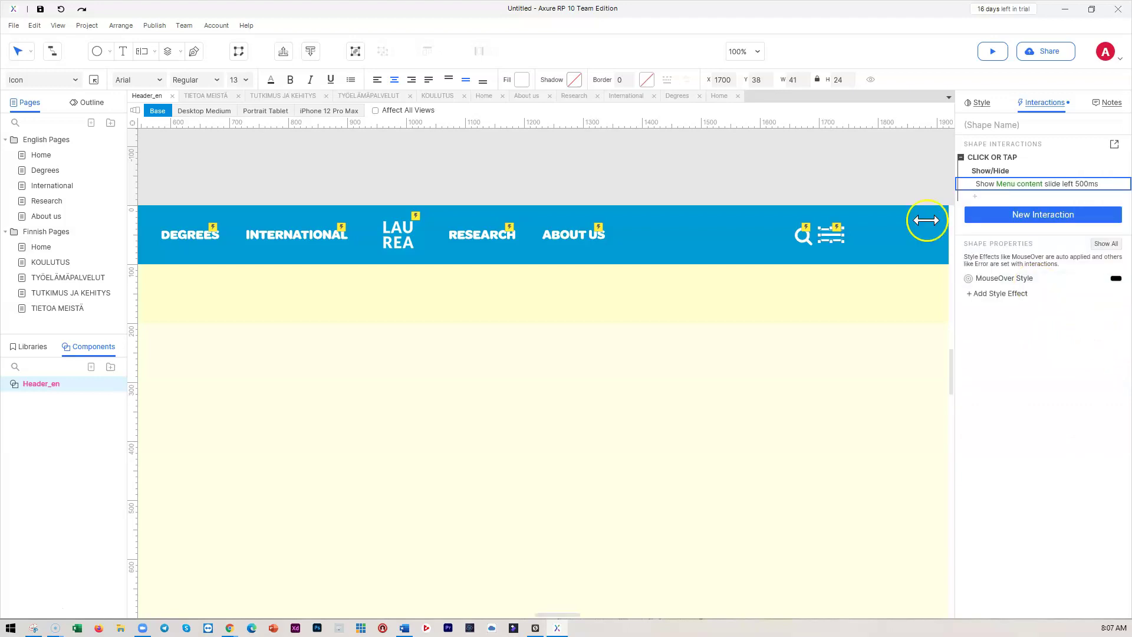
Preview the prototype in Chrome, open the hamburger menu to check how the overlay slides in, and return to Axure RP.
click(991, 53)
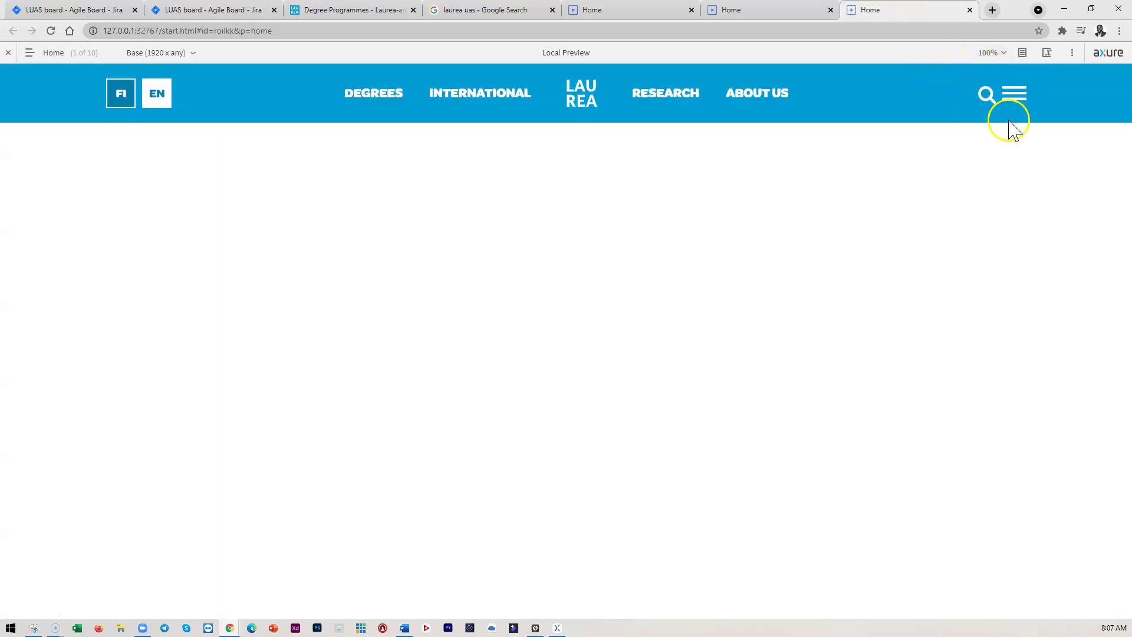
click(1012, 98)
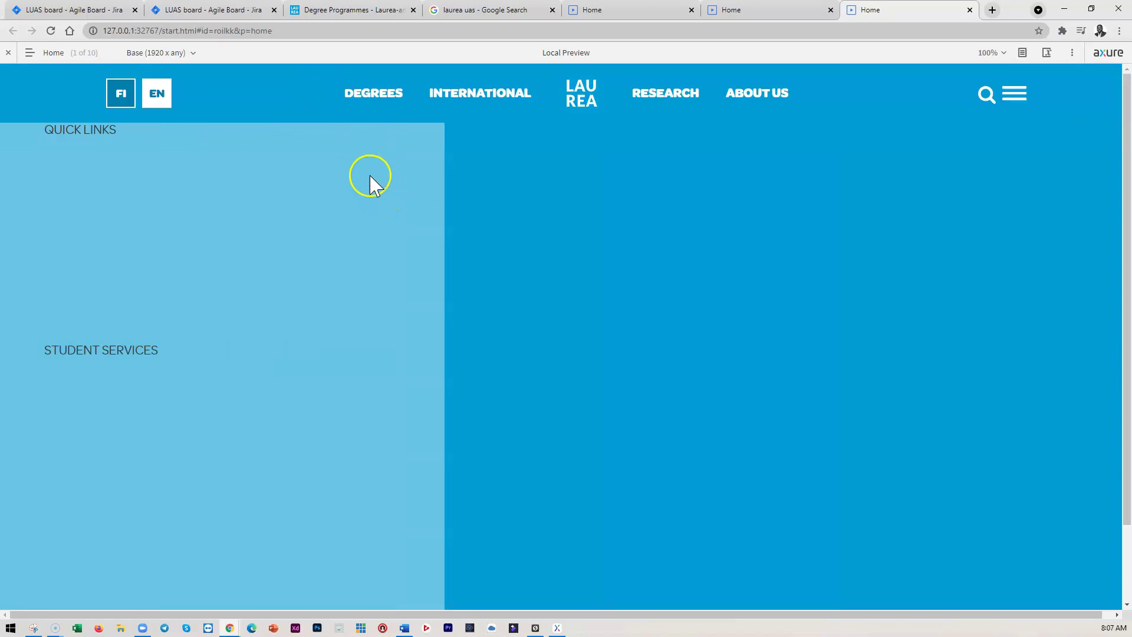
click(1065, 10)
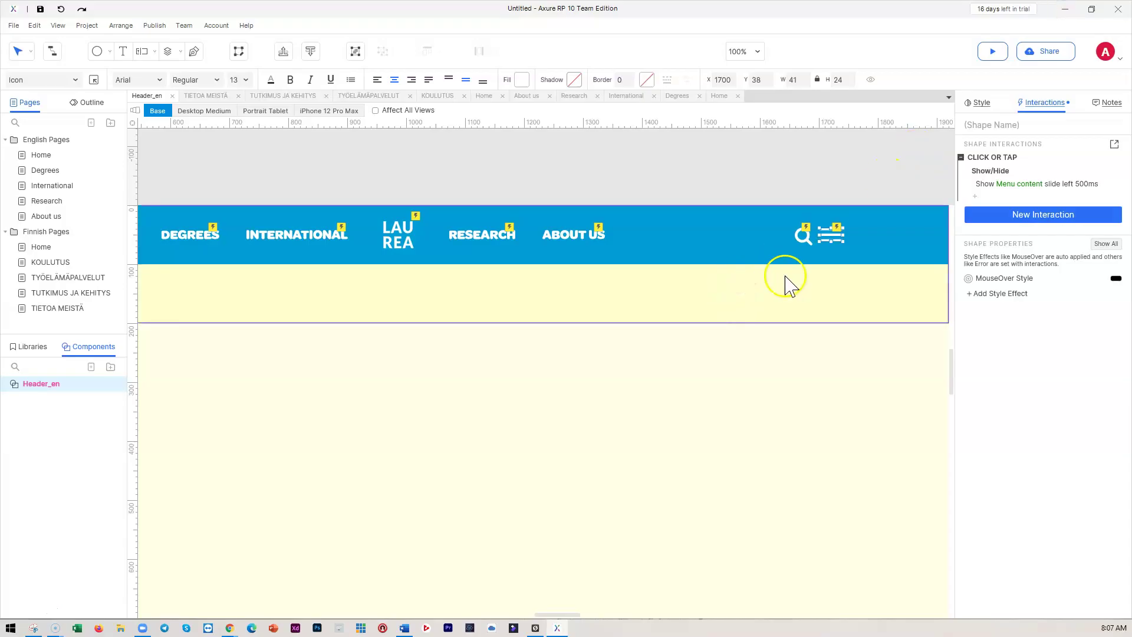
Edit the hamburger icon's Show Menu content action so it brings the target to the front, keeping easing and special behavior at none.
click(1056, 186)
click(985, 329)
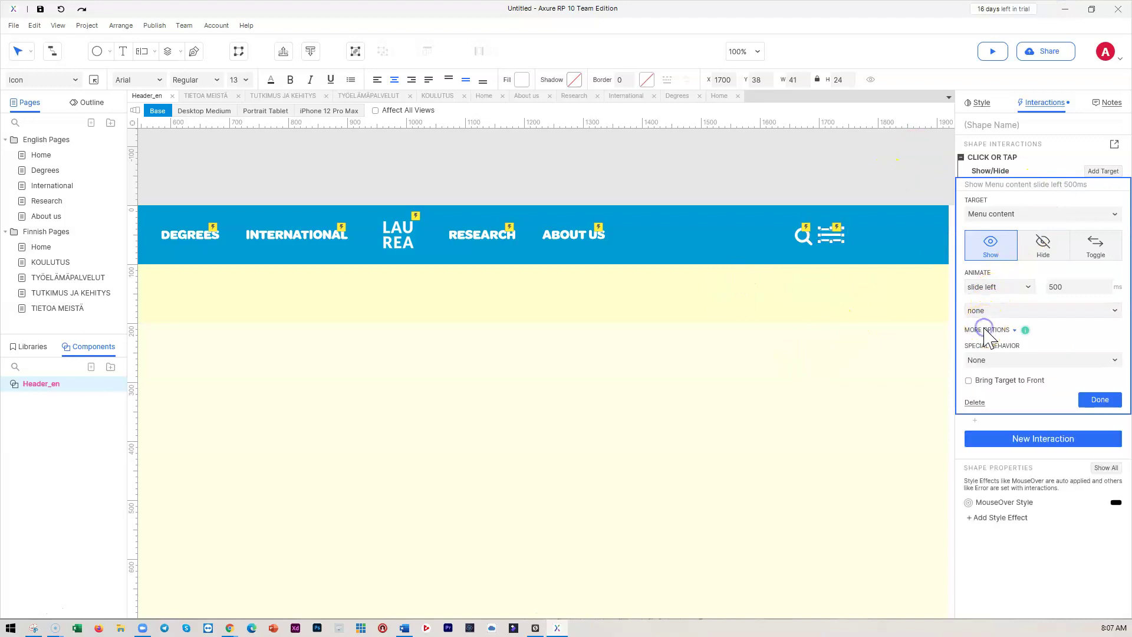
click(989, 359)
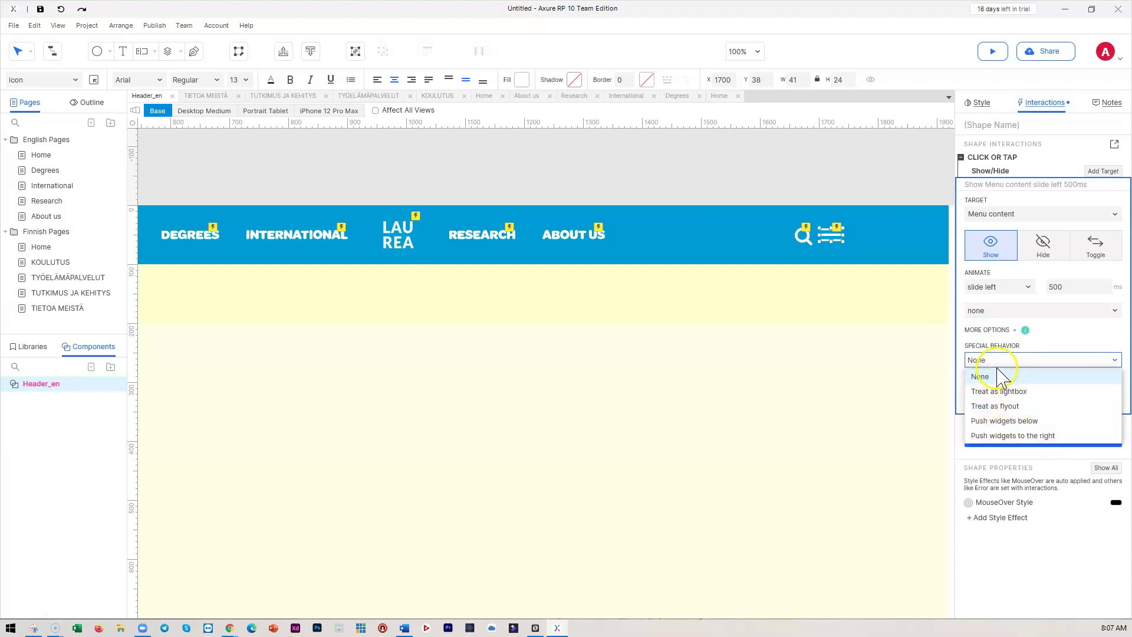
click(993, 313)
click(992, 311)
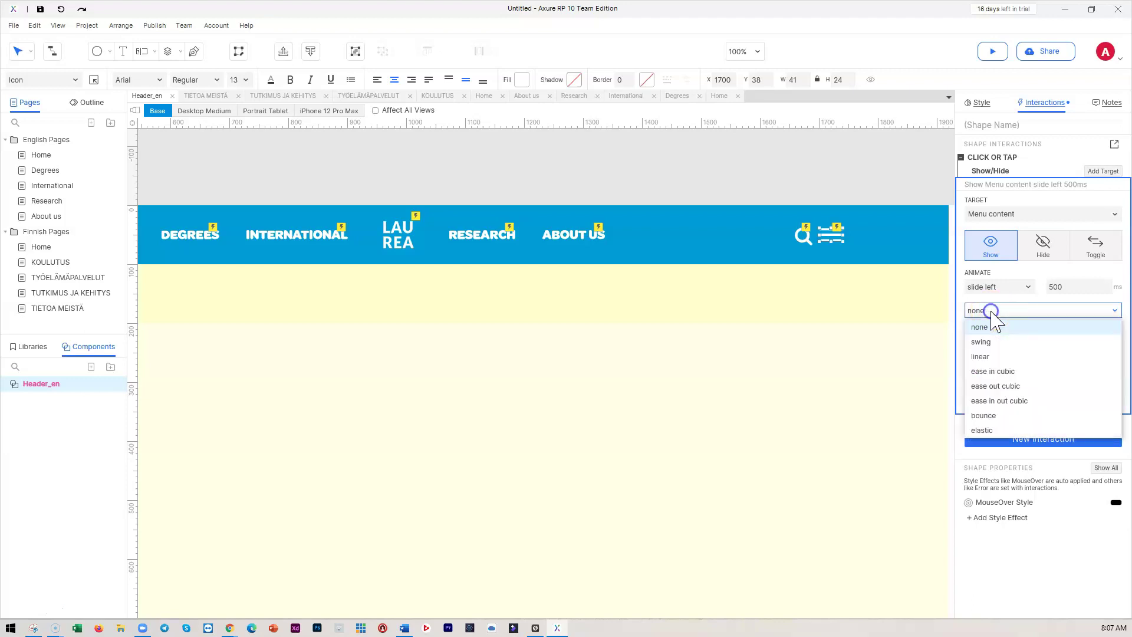
click(992, 316)
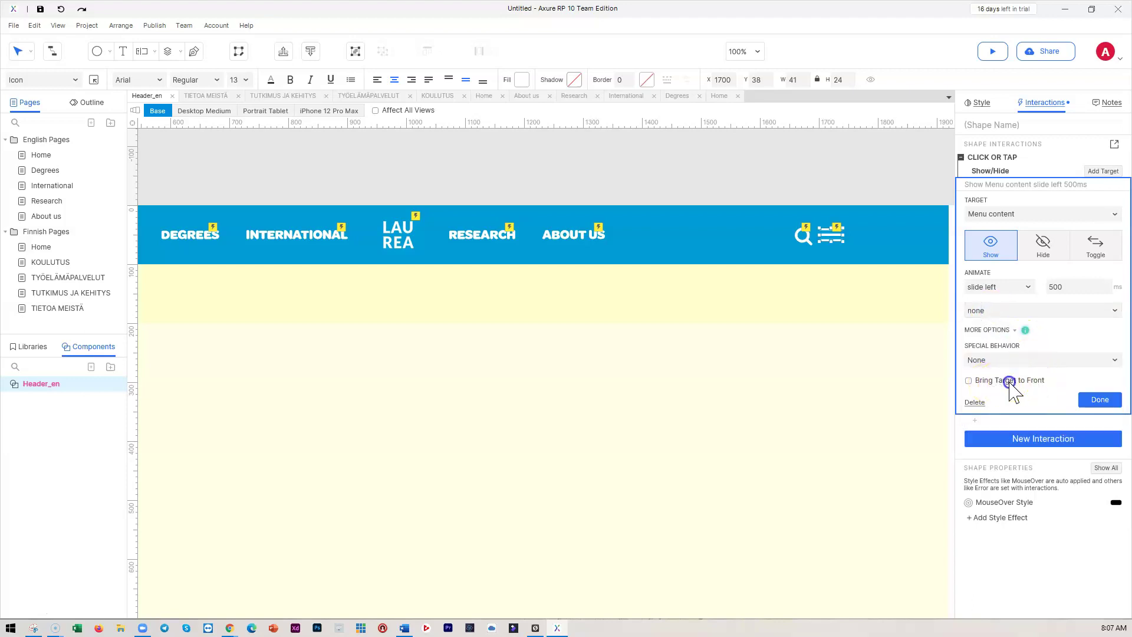
click(1007, 380)
click(1097, 409)
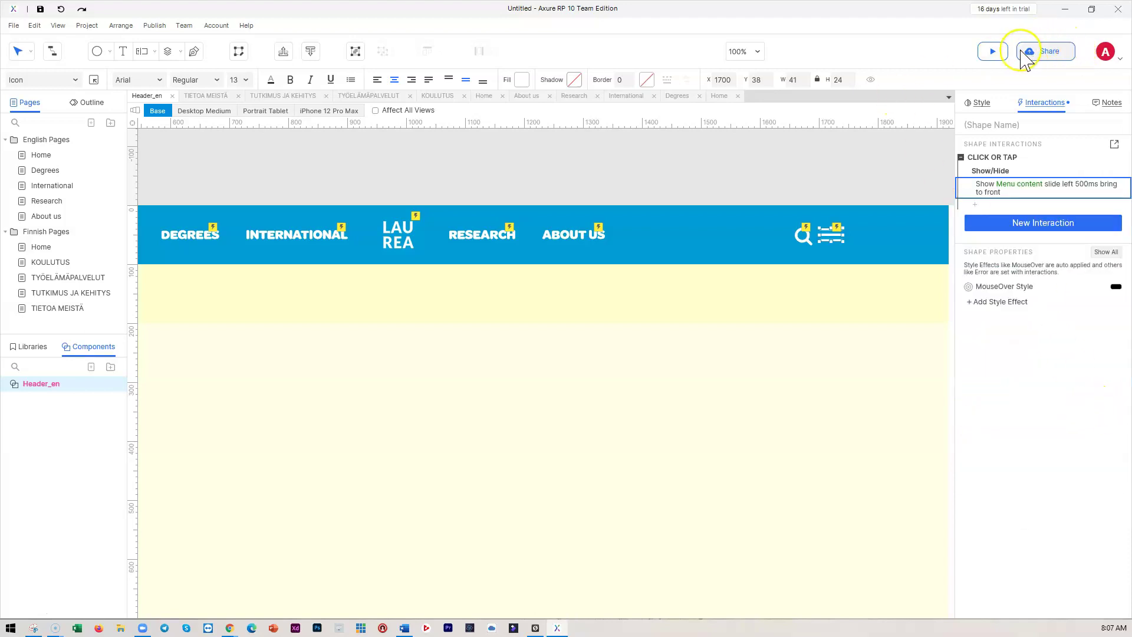
Preview the prototype in Chrome again and open the hamburger menu to check its stacking over the header.
click(994, 52)
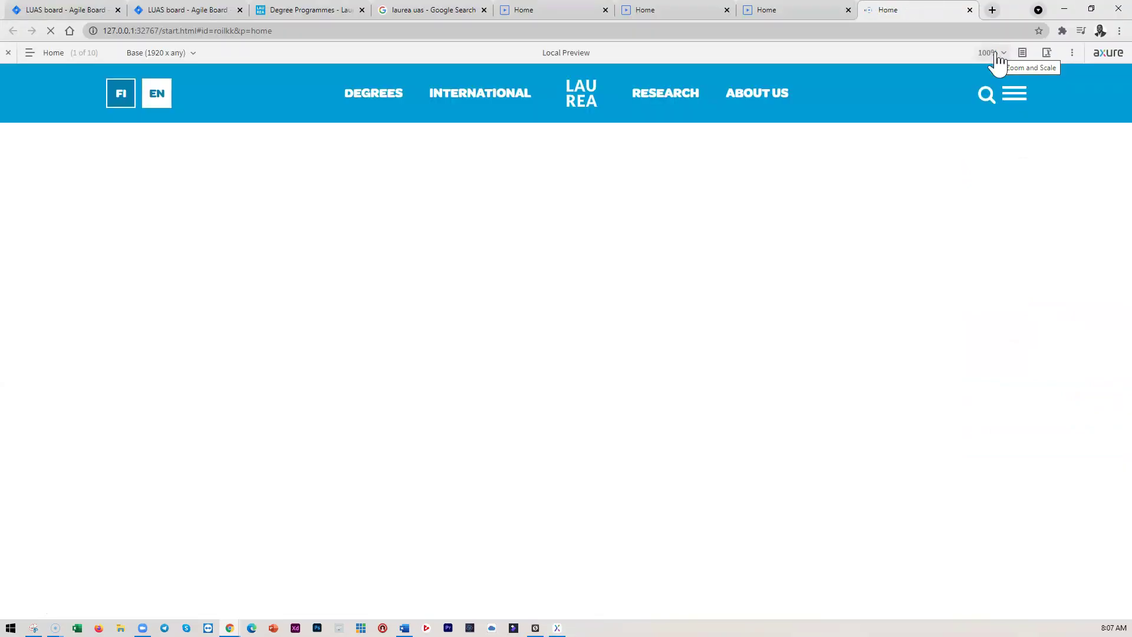
click(1020, 89)
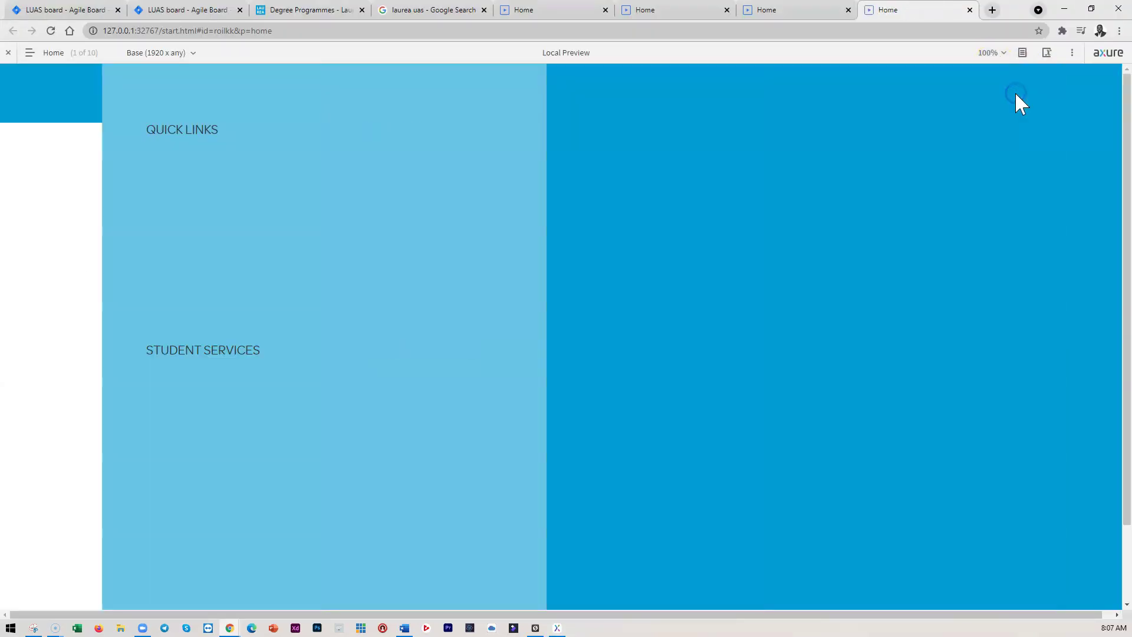